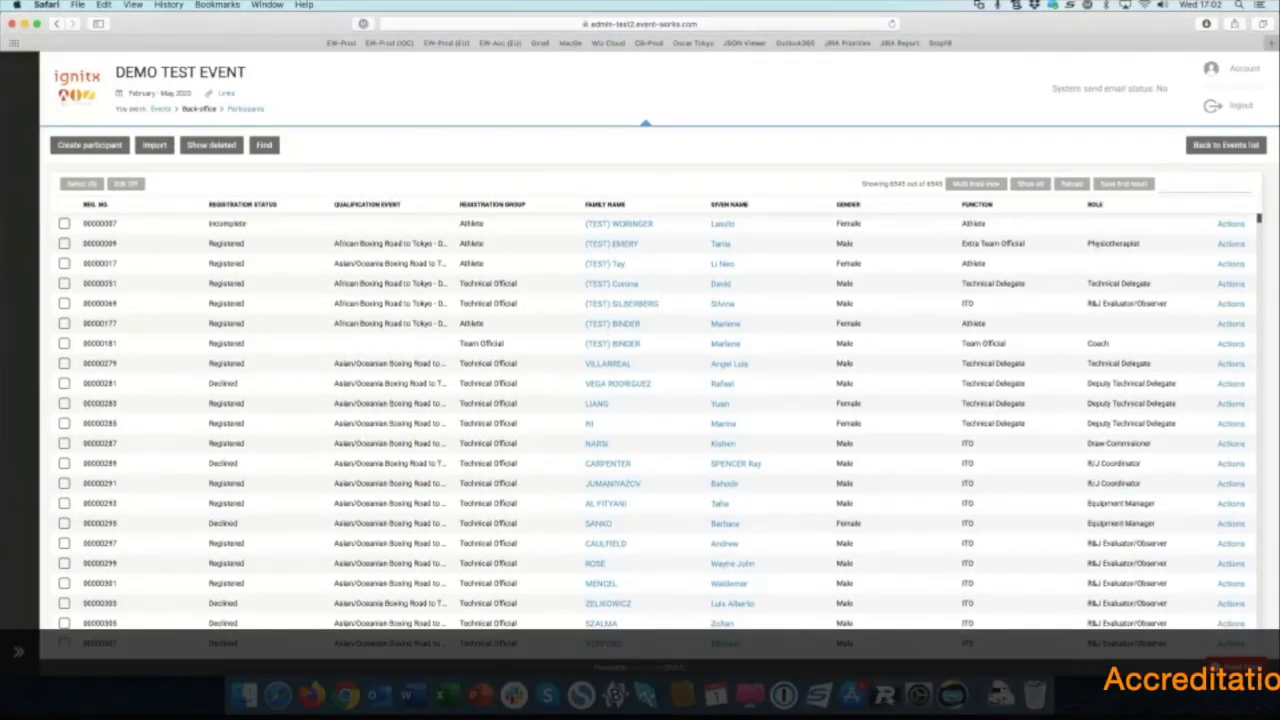
Step: Expand the sidebar's Settings and Accreditation sections to list the accreditation subpages
click(26, 137)
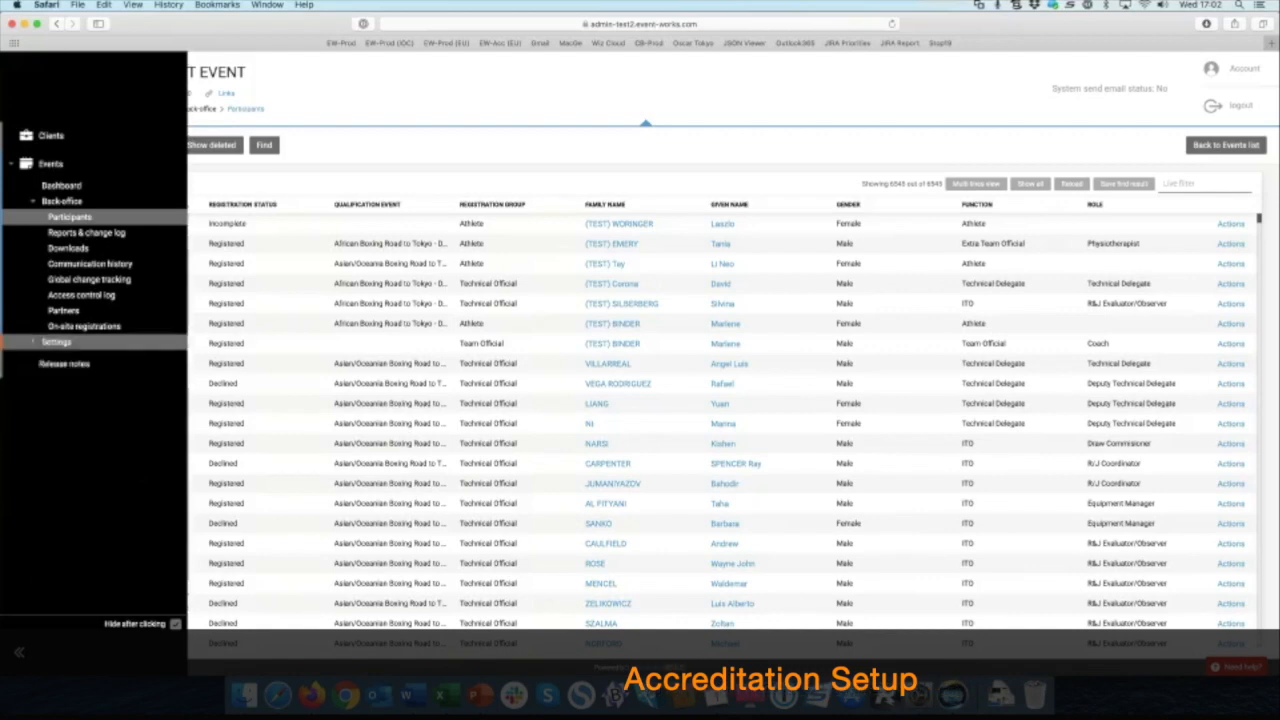
click(56, 342)
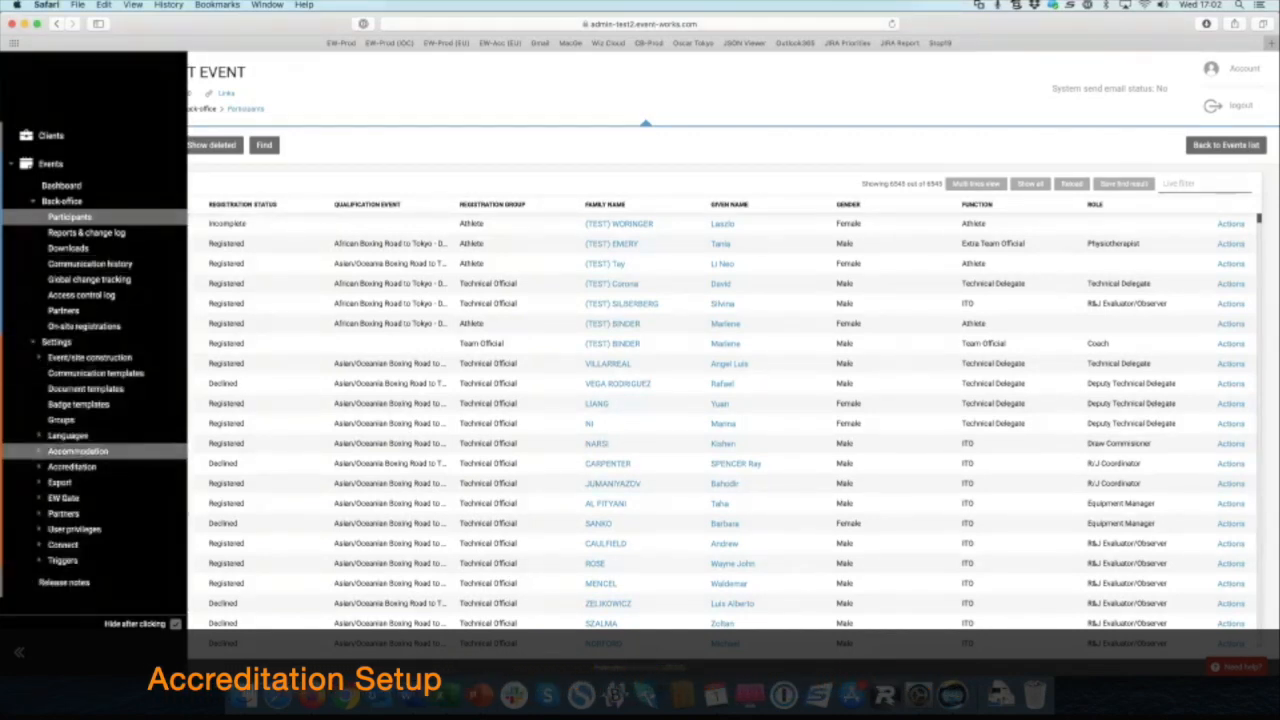
click(72, 466)
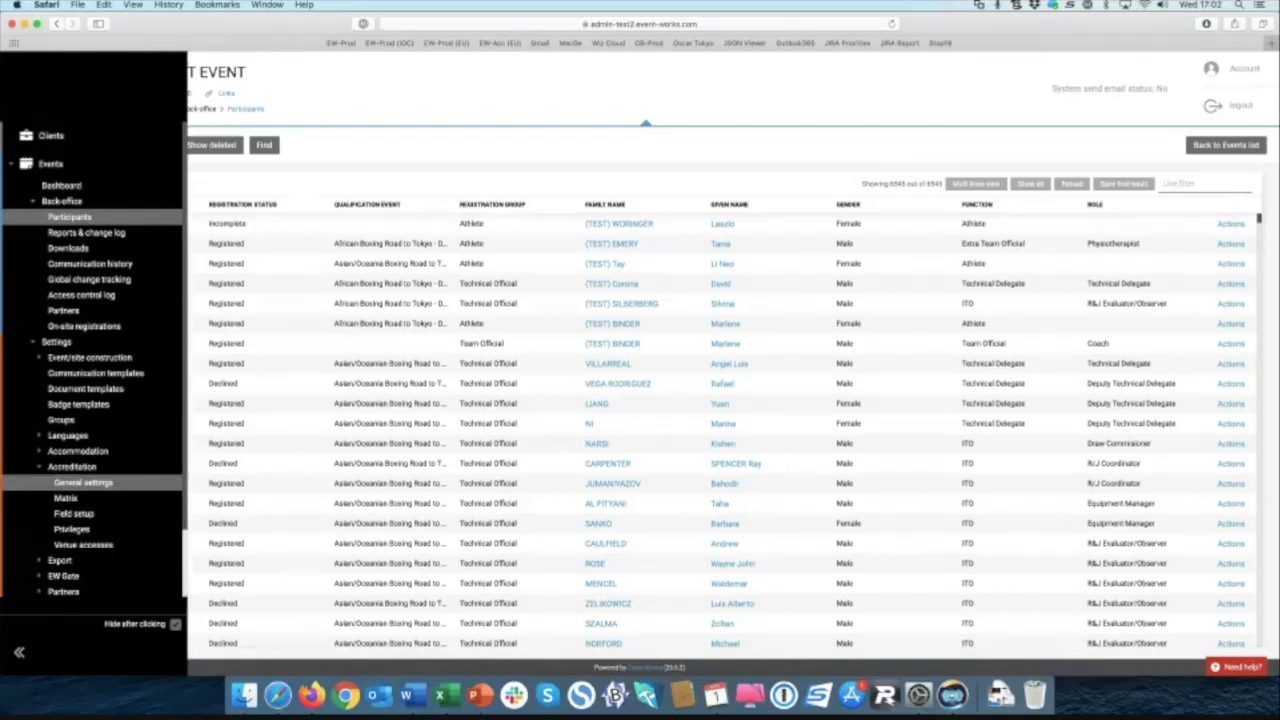
Step: Open Accreditation General settings for DEMO TEST EVENT, then switch to the Matrix
click(83, 482)
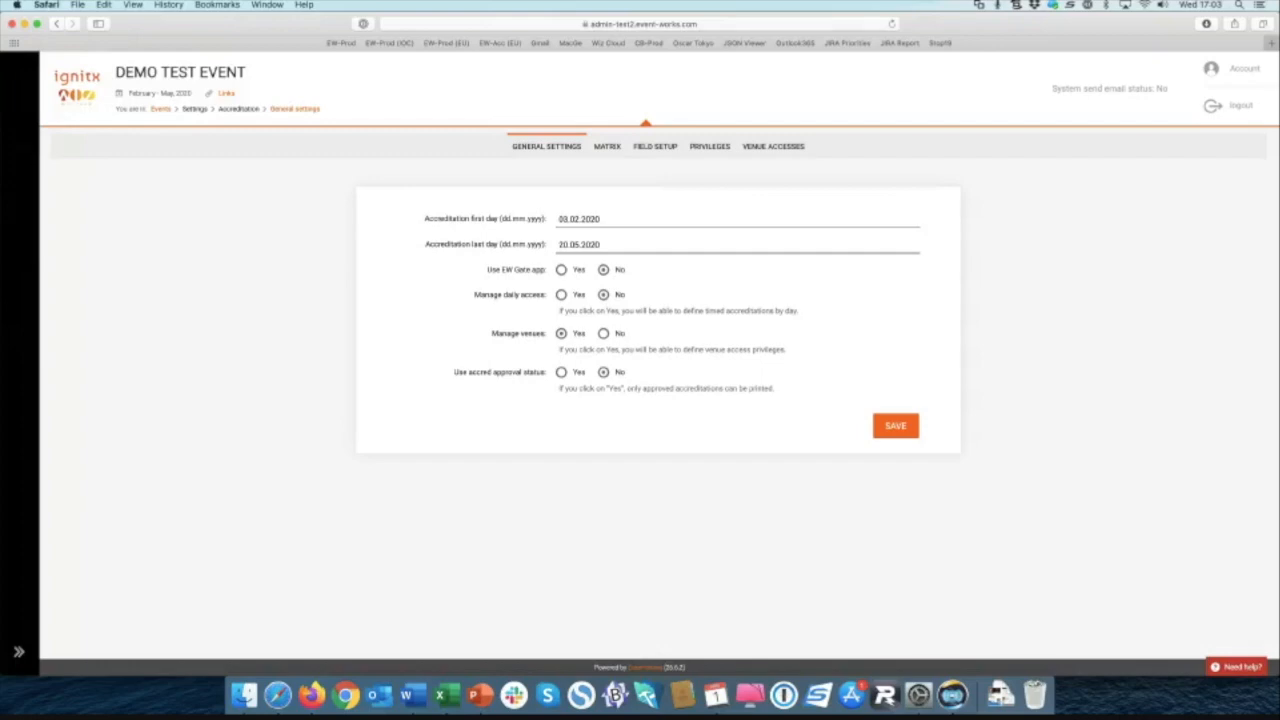
click(609, 147)
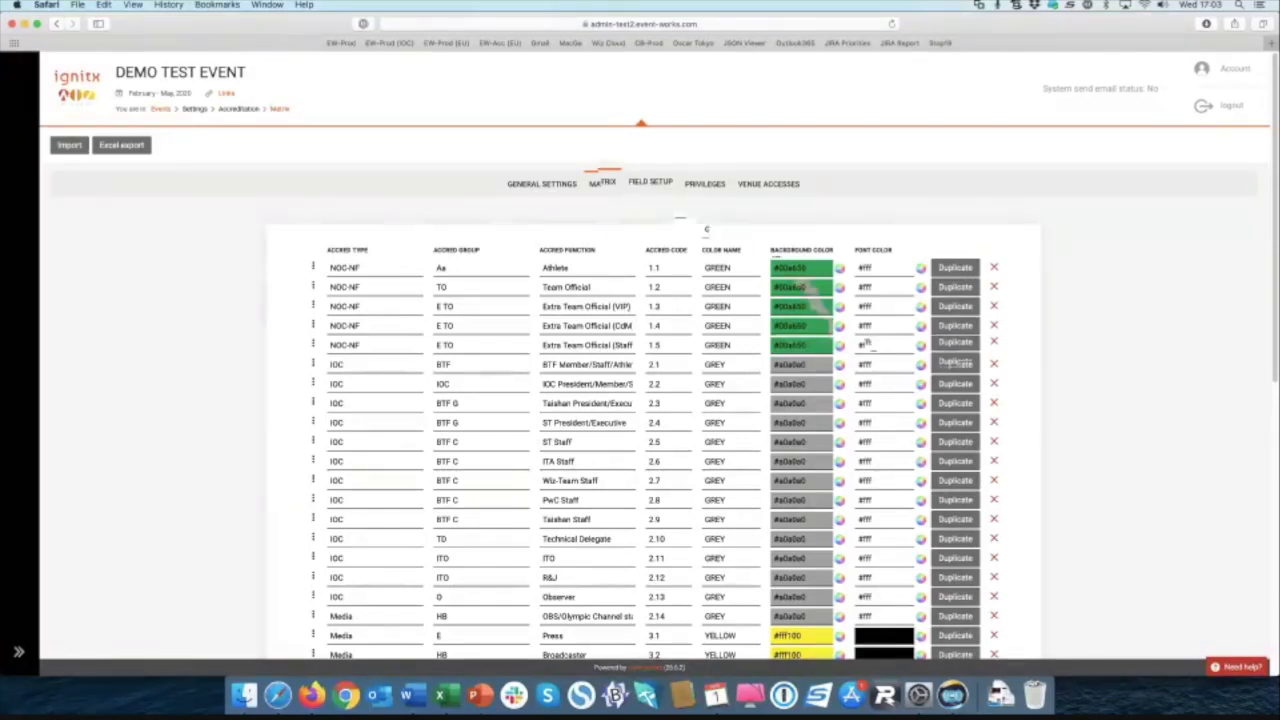
Step: Review the accreditation Matrix from NOC-NF 1.1 down to UPGRADE 5.3 and return to the top
scroll(640, 400, down, 3)
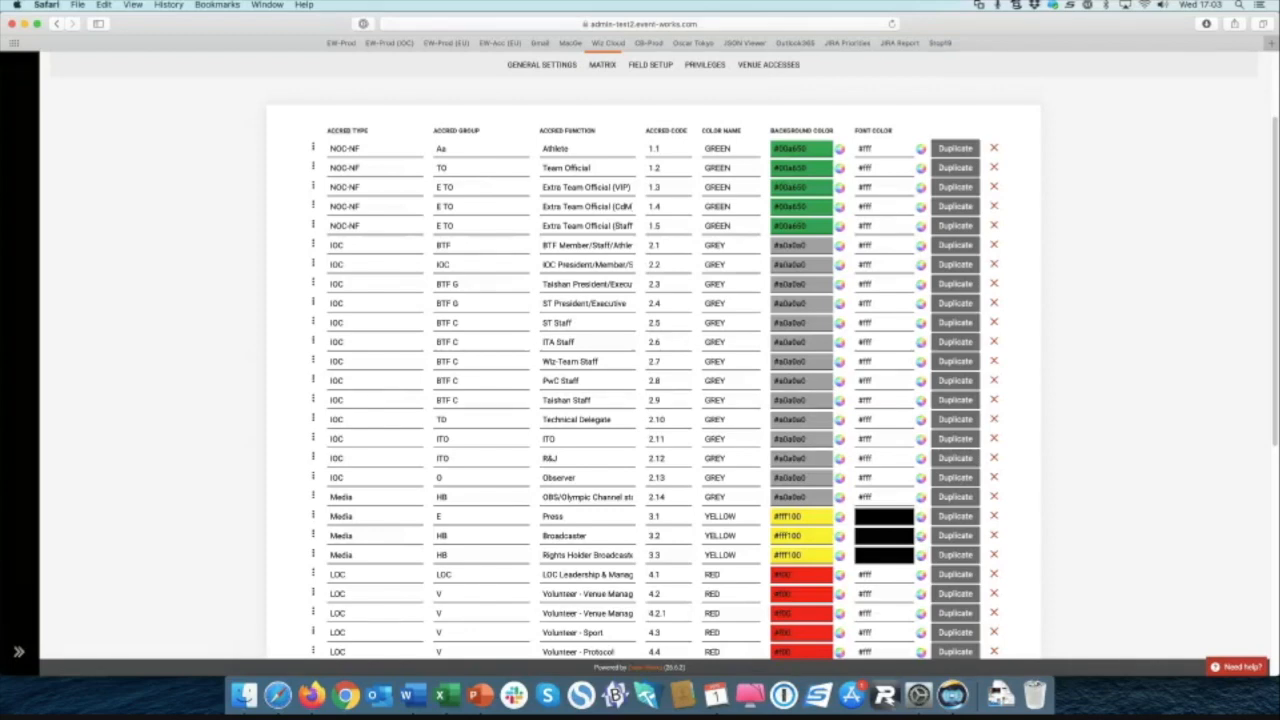
drag(328, 131, 368, 131)
click(438, 131)
drag(618, 132, 553, 132)
click(546, 131)
scroll(640, 360, down, 4)
scroll(640, 360, down, 1)
scroll(640, 360, down, 3)
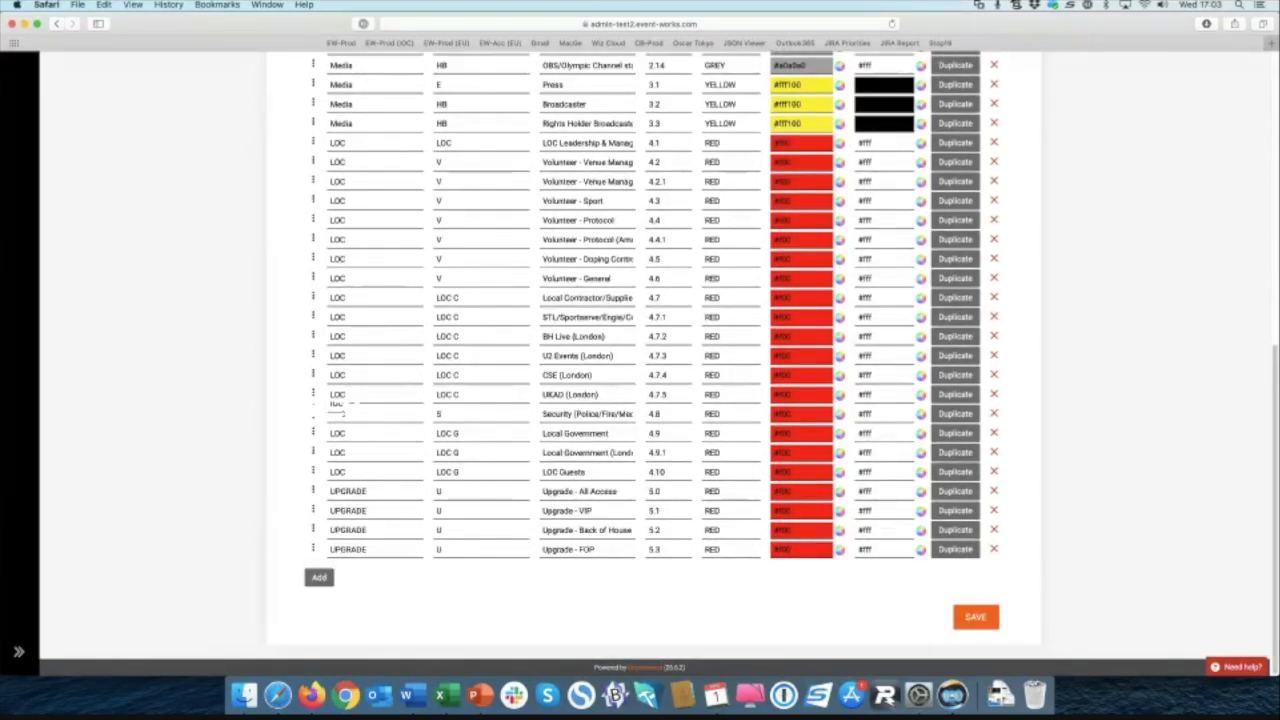
scroll(640, 360, up, 10)
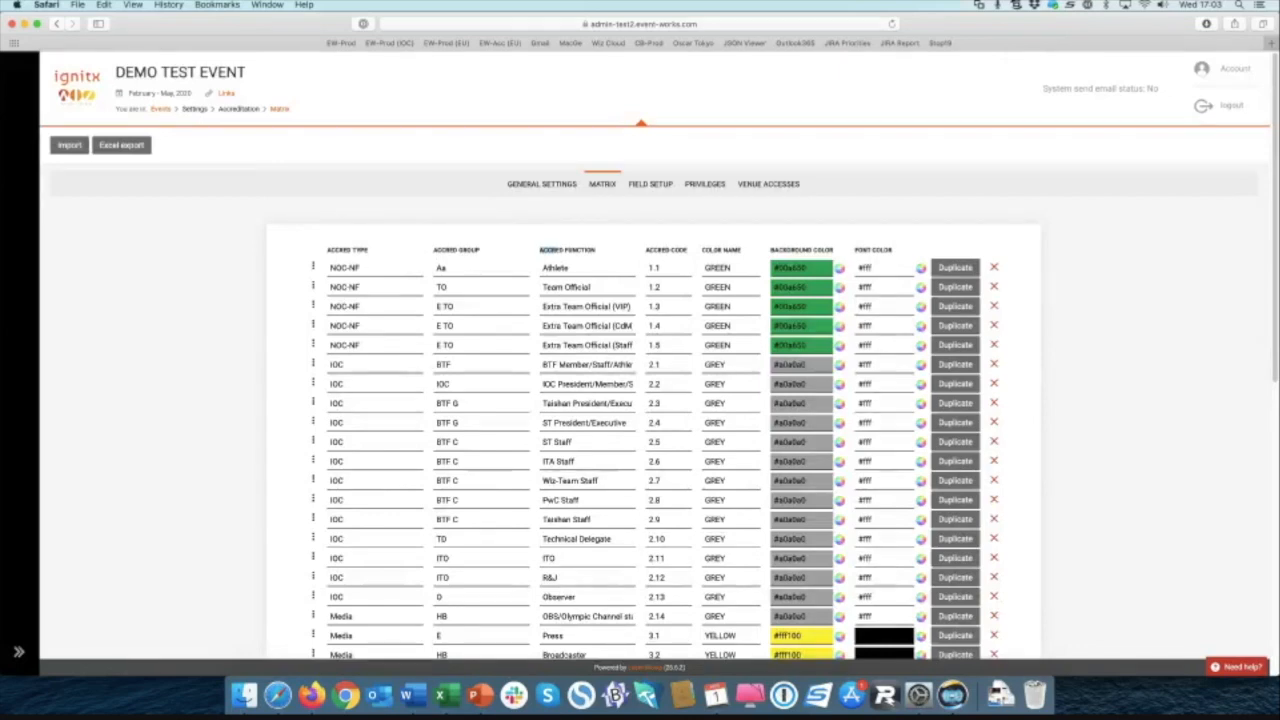
click(560, 250)
scroll(640, 400, down, 10)
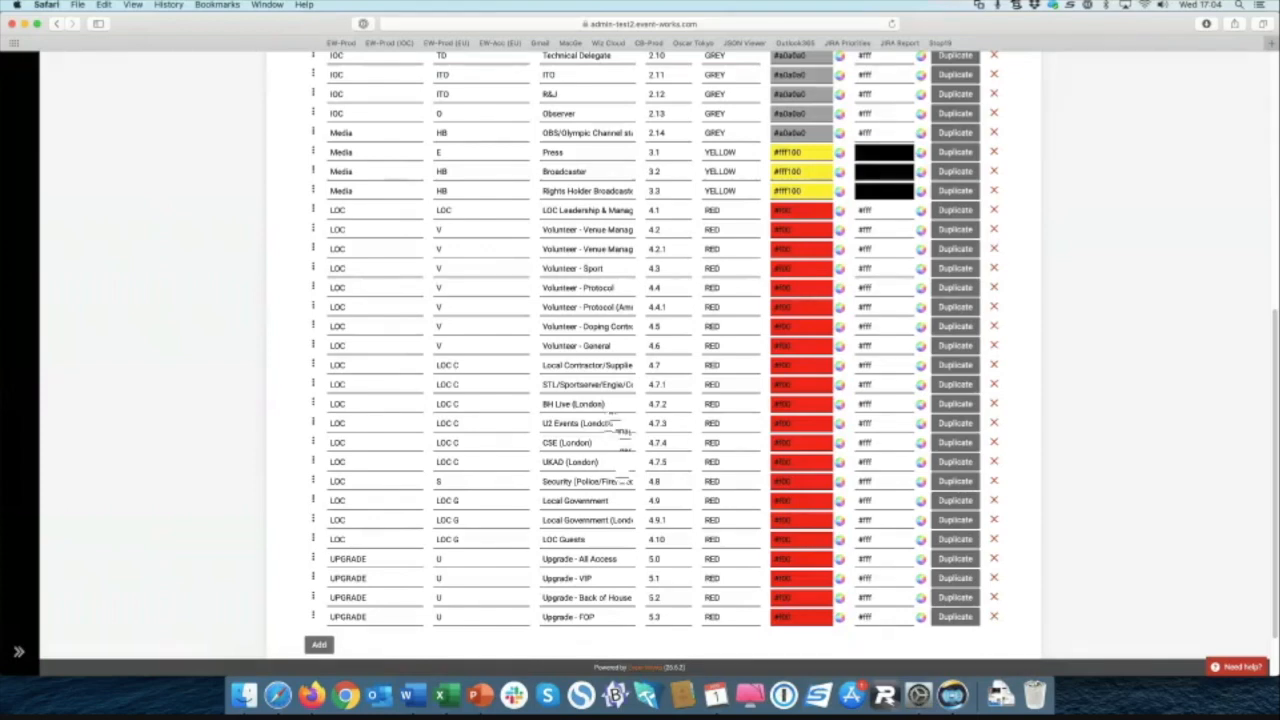
scroll(620, 430, up, 10)
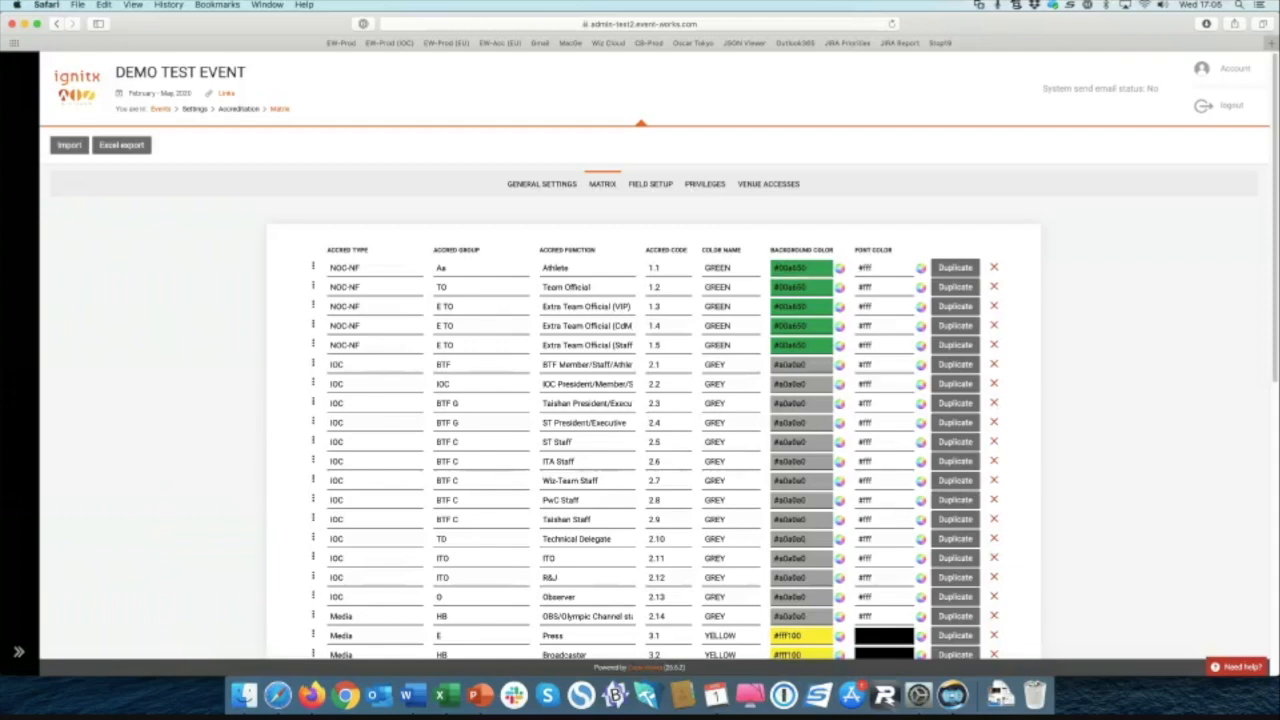
Step: Scroll down the accreditation Matrix and back up again
scroll(955, 385, down, 4)
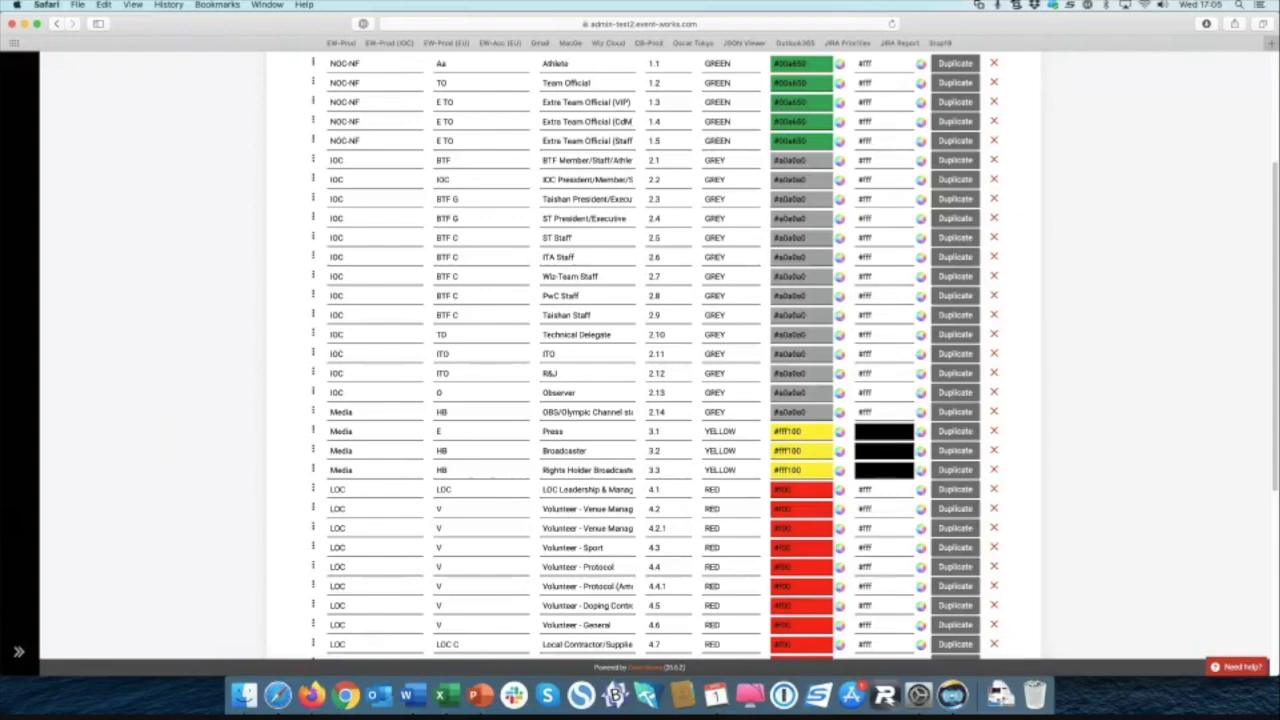
scroll(640, 400, up, 3)
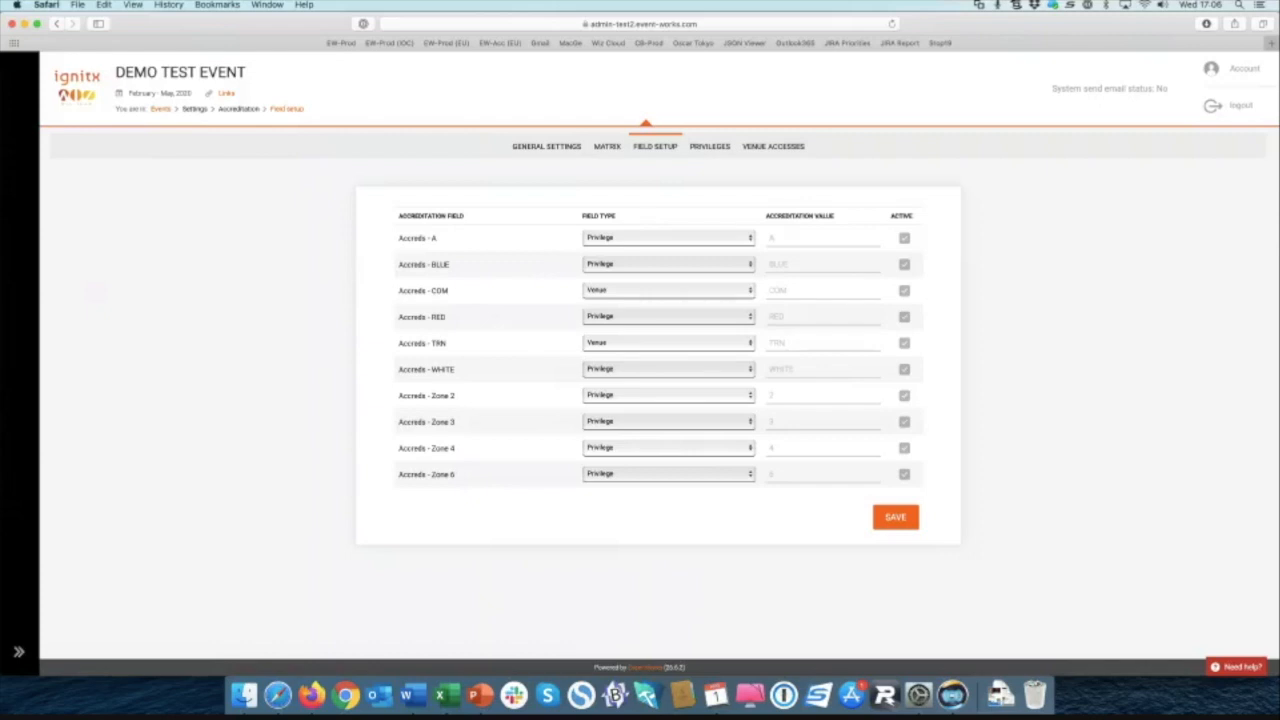
click(663, 237)
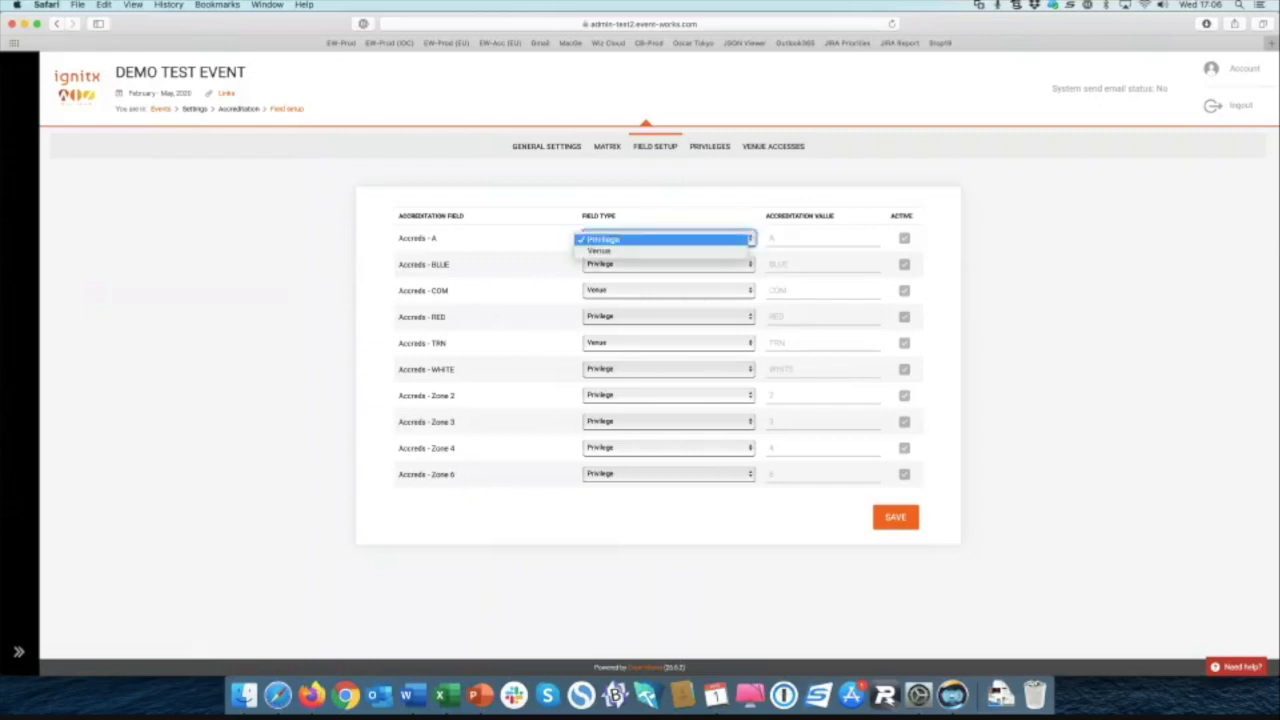
click(663, 237)
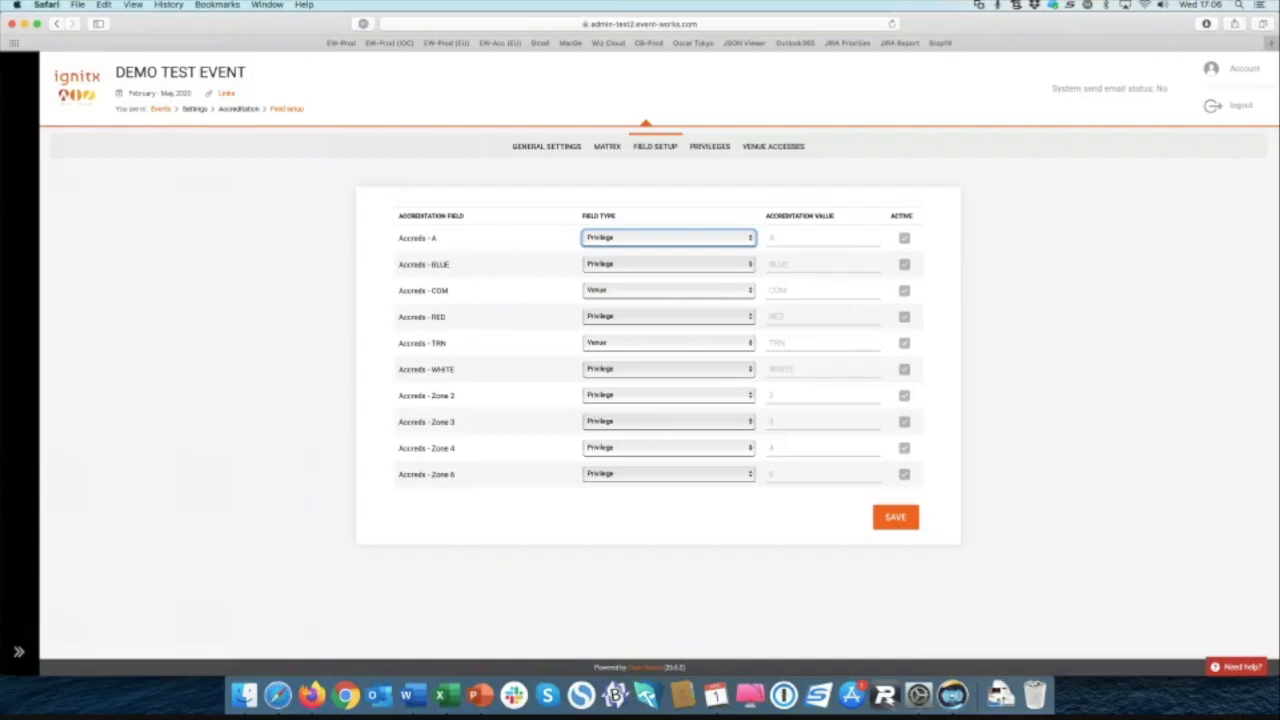
click(660, 240)
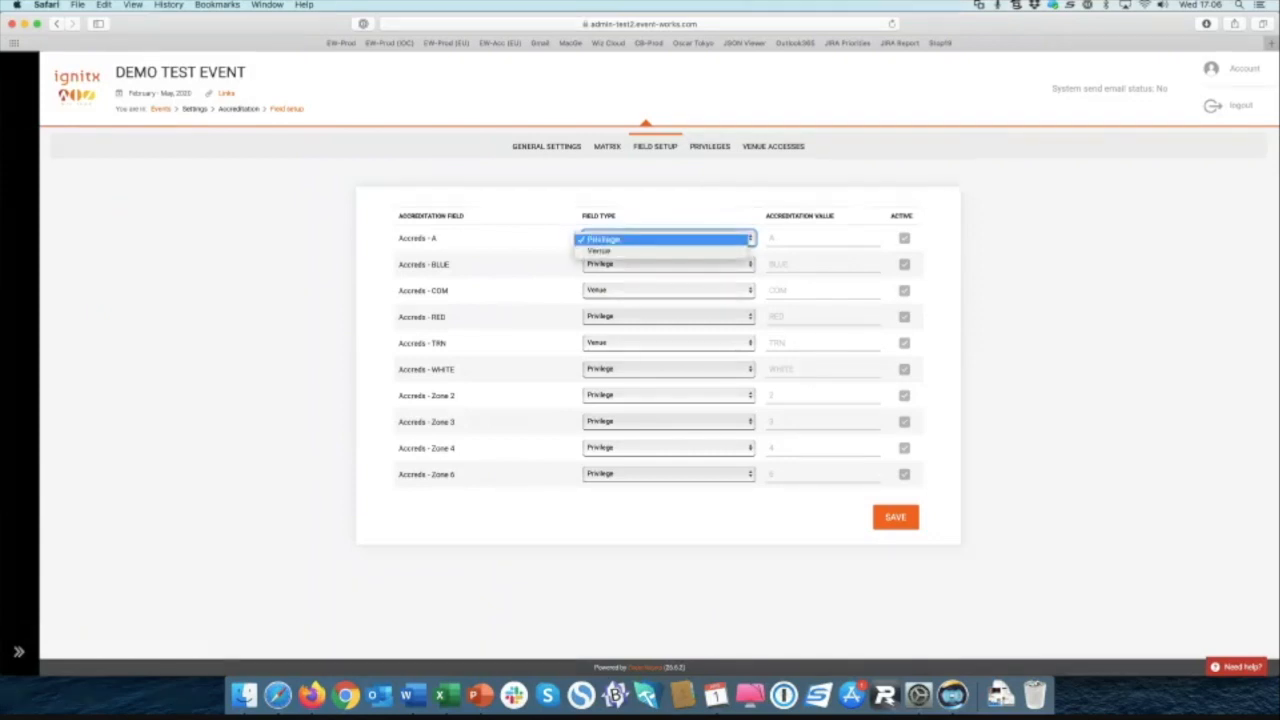
key(Escape)
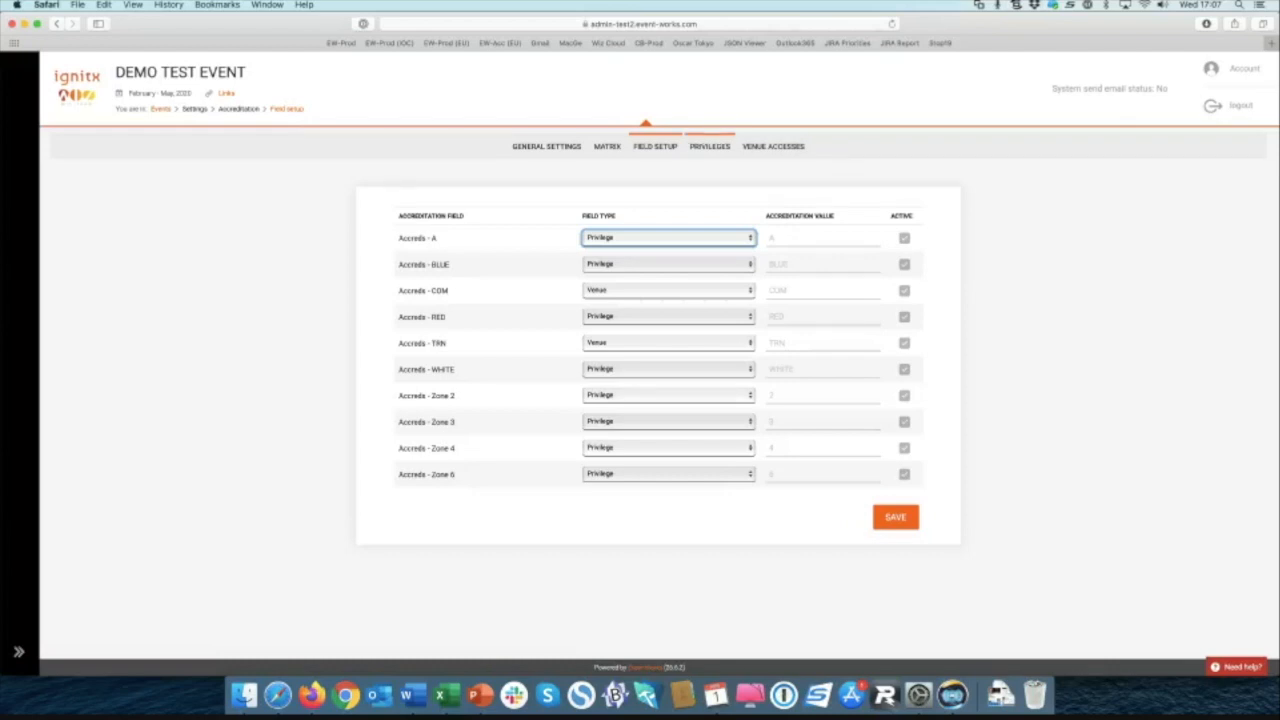
Step: Return to the Matrix and open the Privileges page to review each function's assignments
click(607, 146)
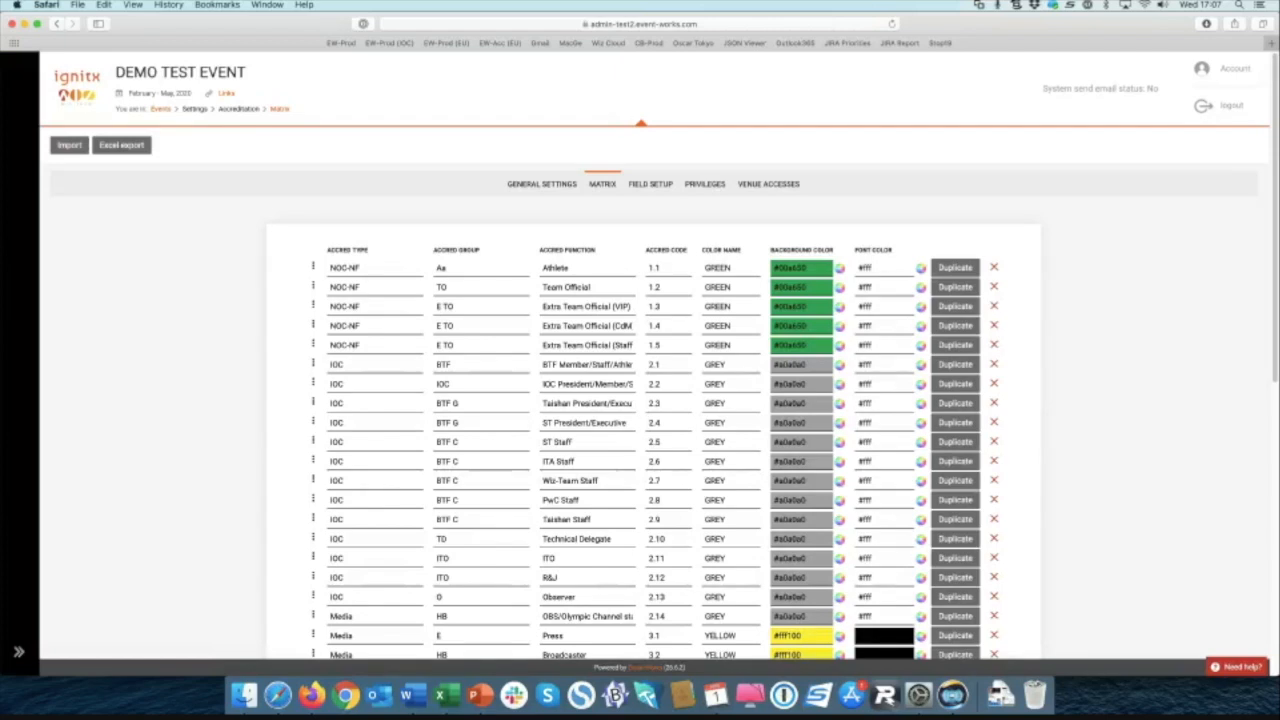
click(706, 184)
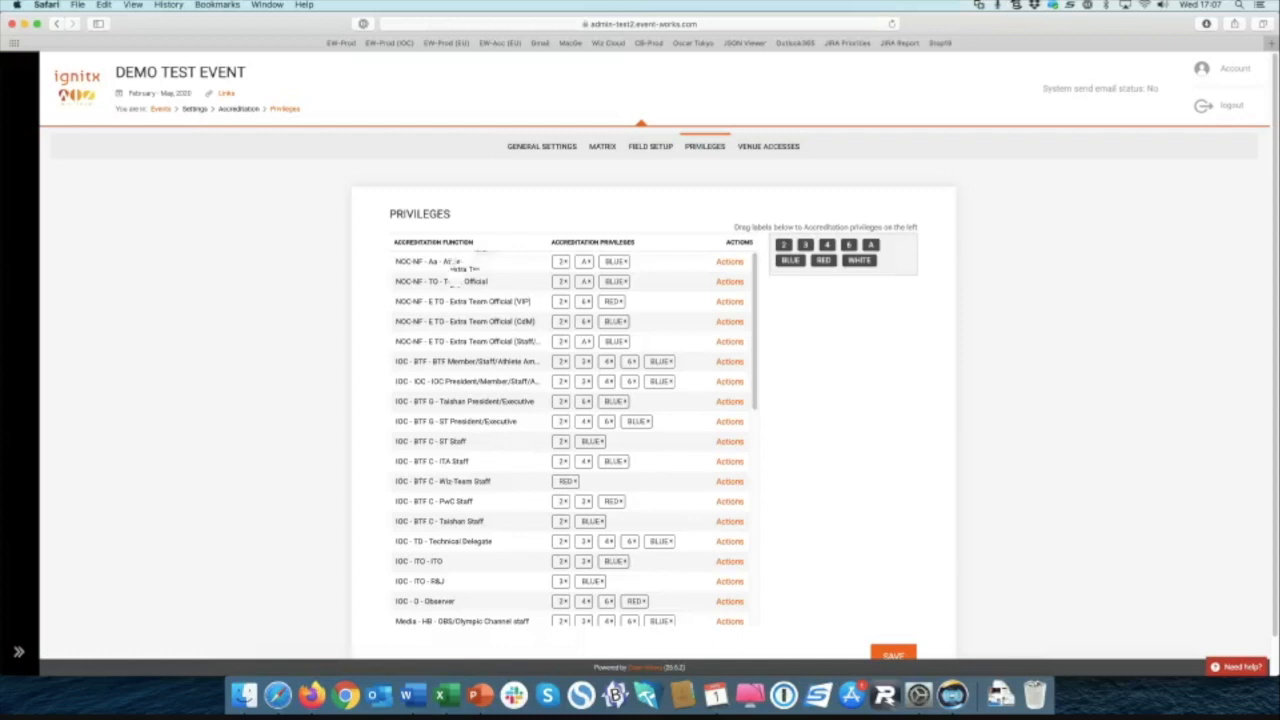
scroll(575, 440, down, 2)
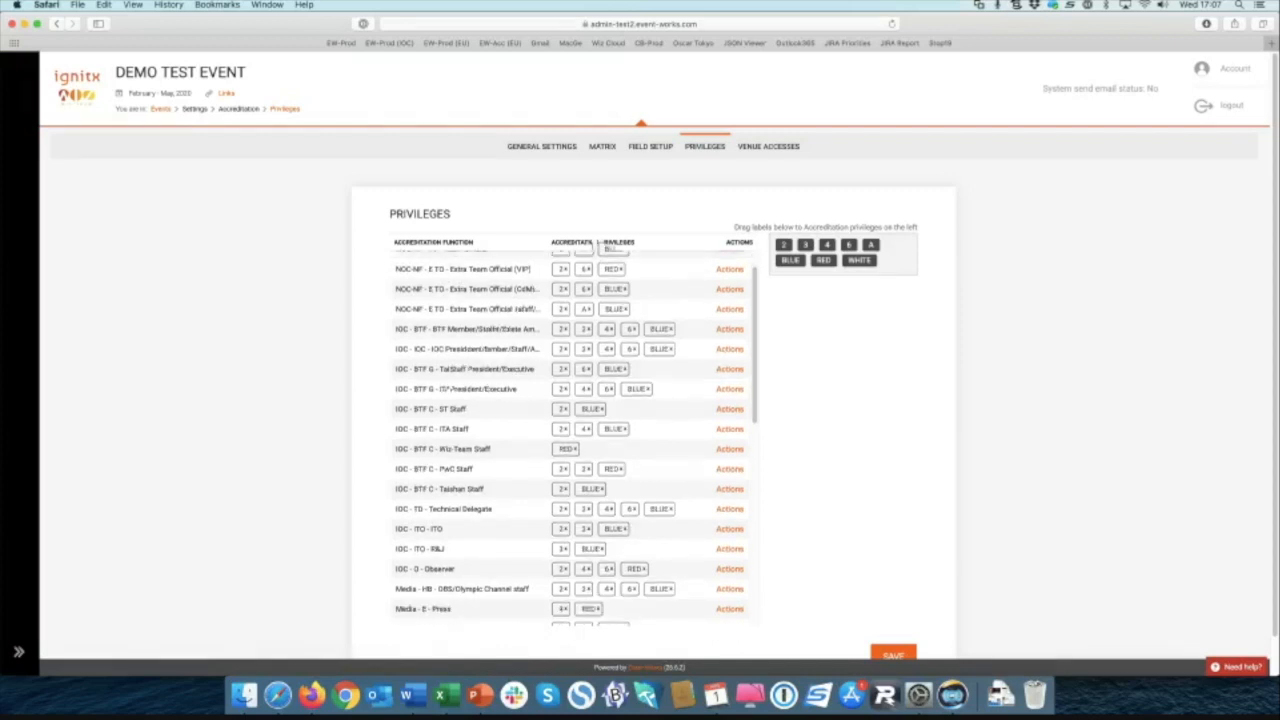
scroll(640, 360, down, 1)
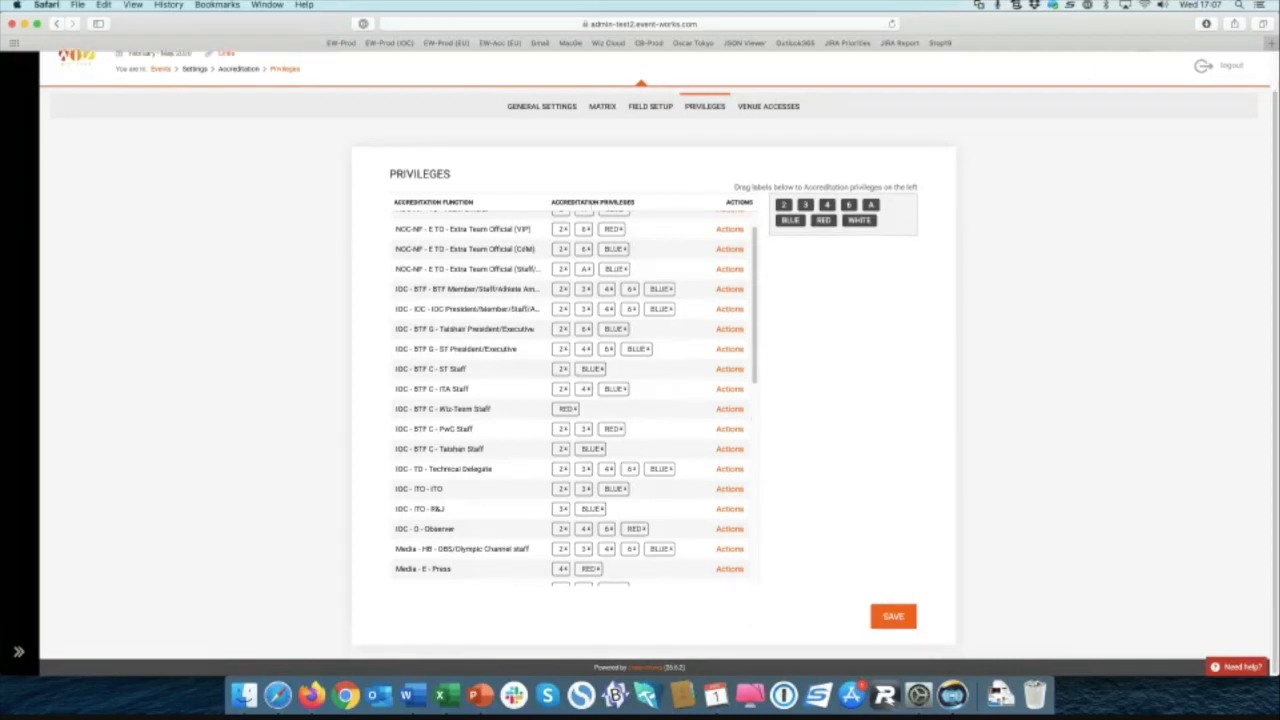
scroll(575, 400, up, 3)
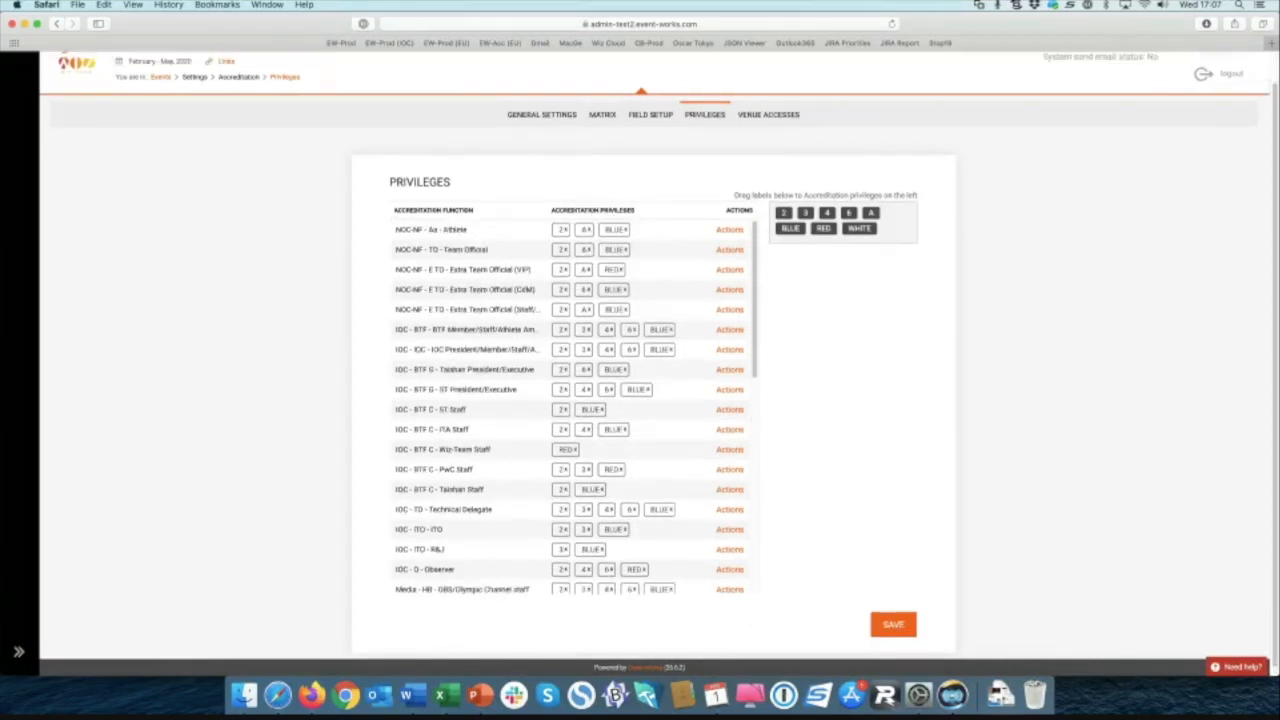
Step: Change the Athlete function's privileges from 2, A and BLUE to 2, 4 and BLUE
drag(827, 213, 644, 230)
click(625, 230)
click(589, 230)
drag(790, 228, 615, 230)
Step: Switch to the Venue Accesses page, confirming the leave-page prompt
click(768, 114)
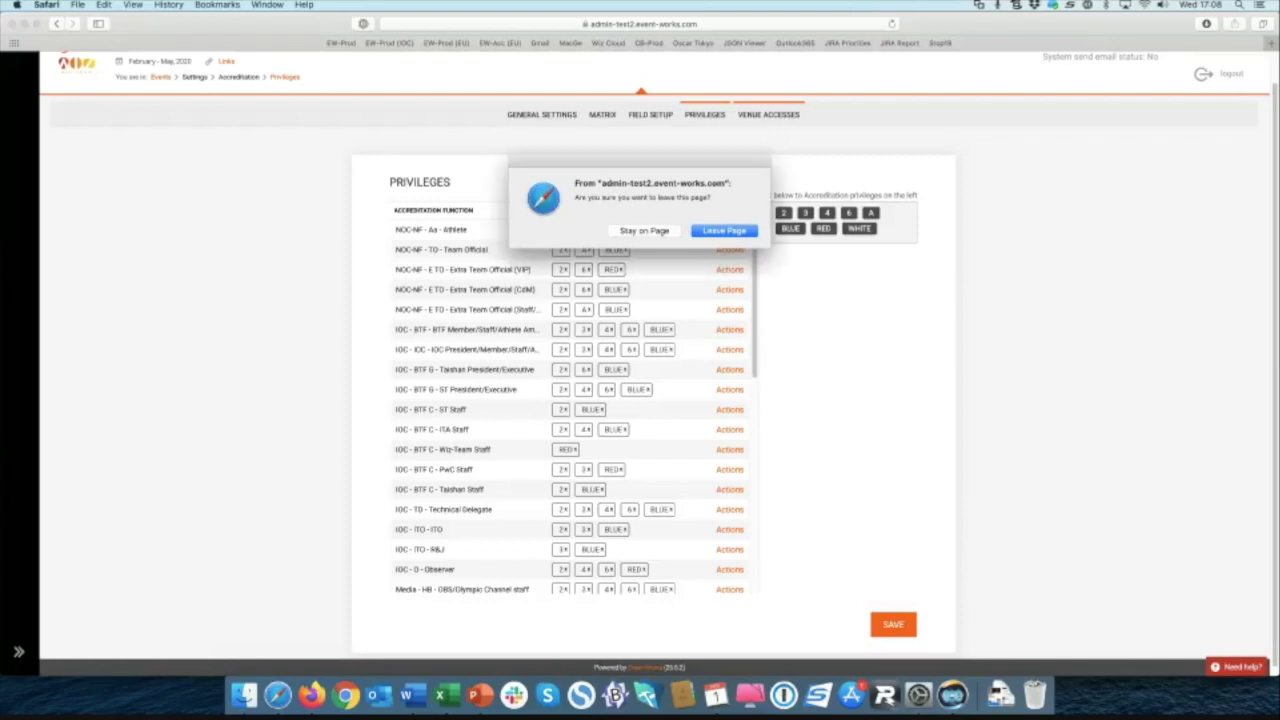
key(Return)
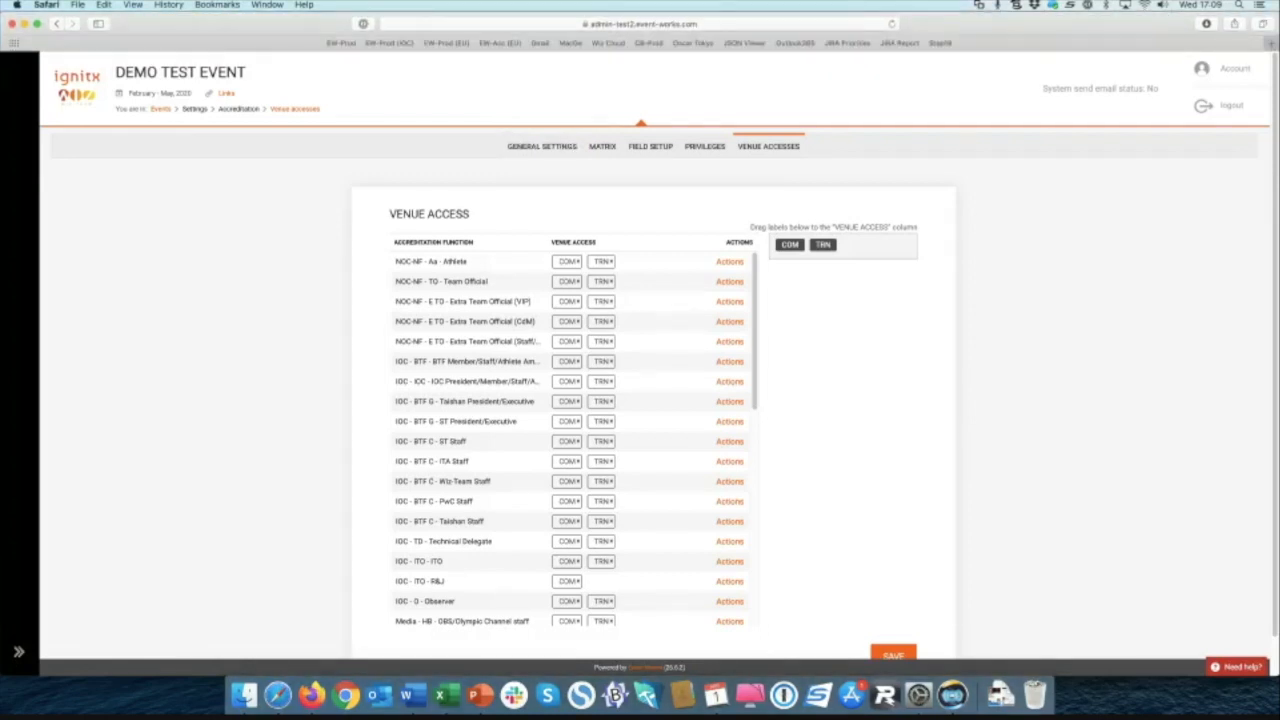
Step: Bring up the navigation sidebar after noting IOC - ITO - R&J has only COM access
mouse_move(22, 137)
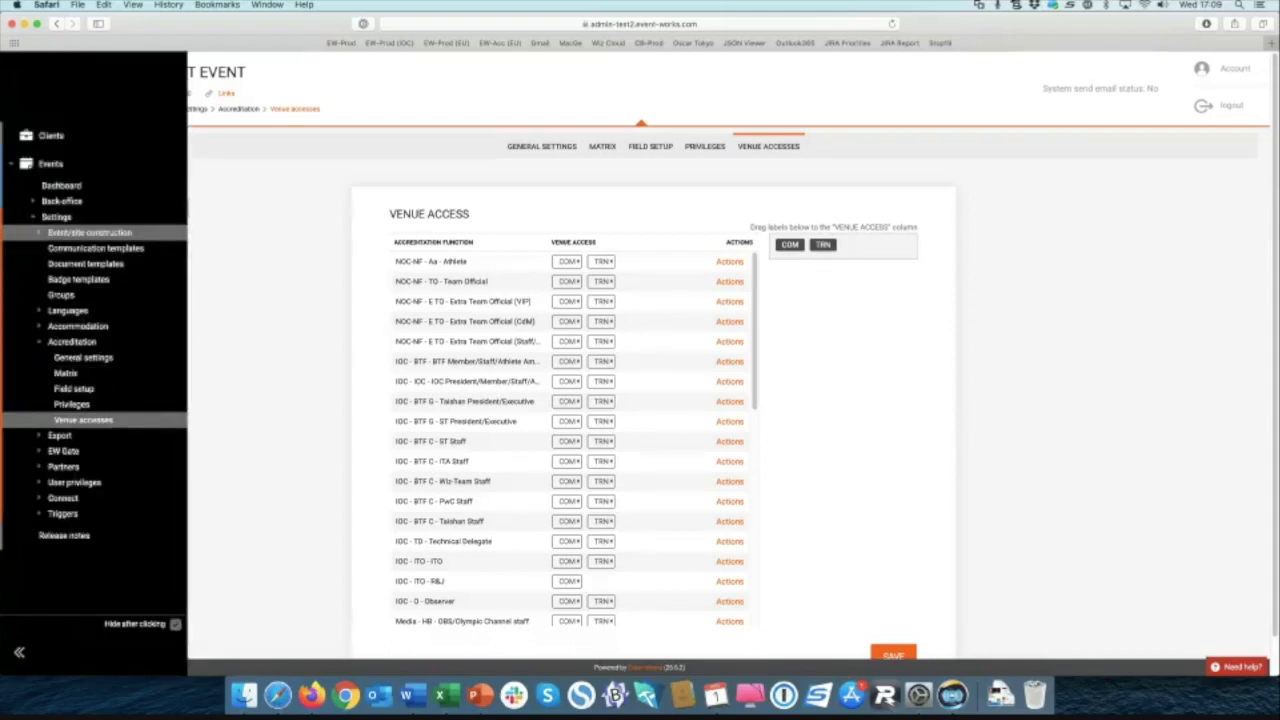
Step: Open Back-office Participants in a new tab, filter by the participant's name, and open their record
click(50, 232)
click(61, 201)
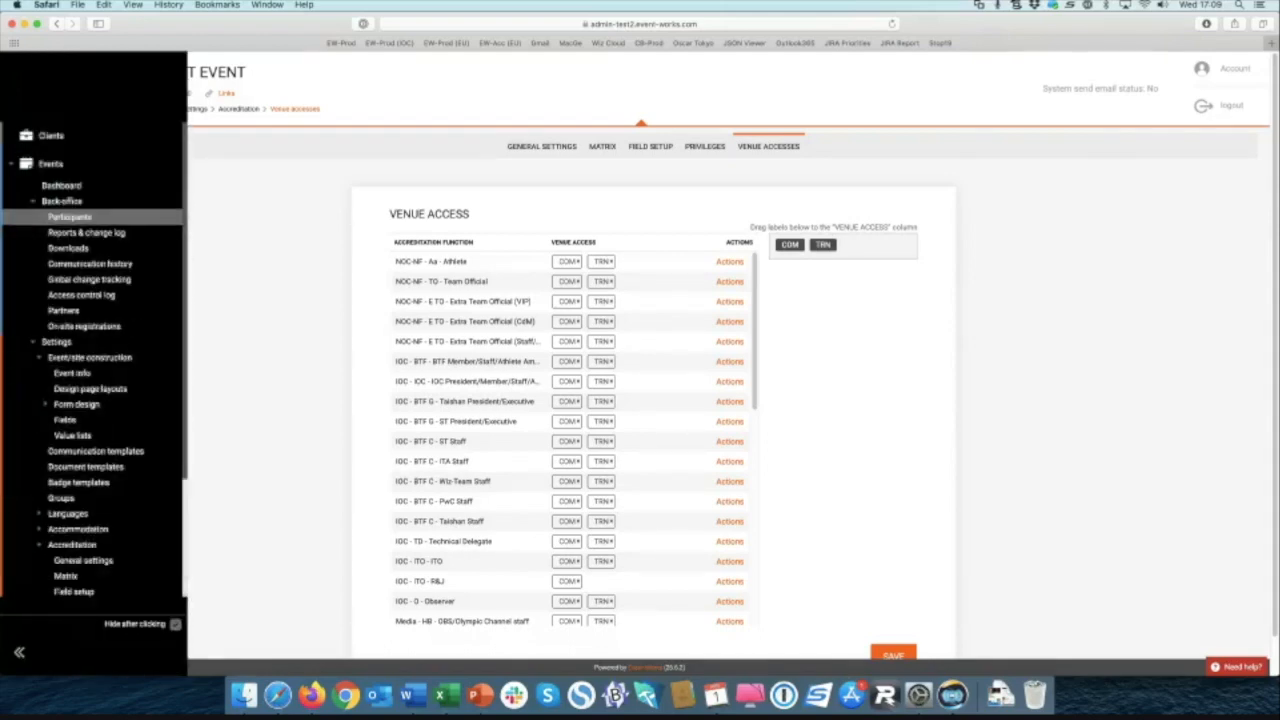
right_click(60, 215)
click(95, 219)
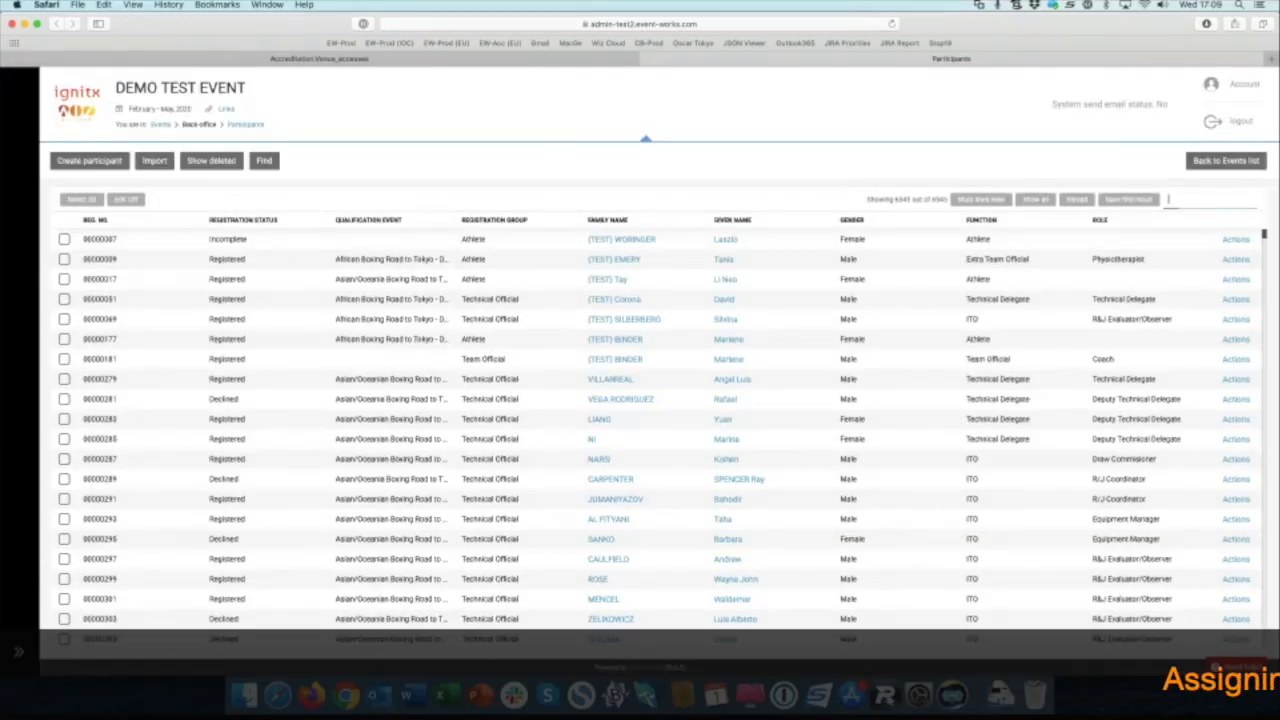
text(johann)
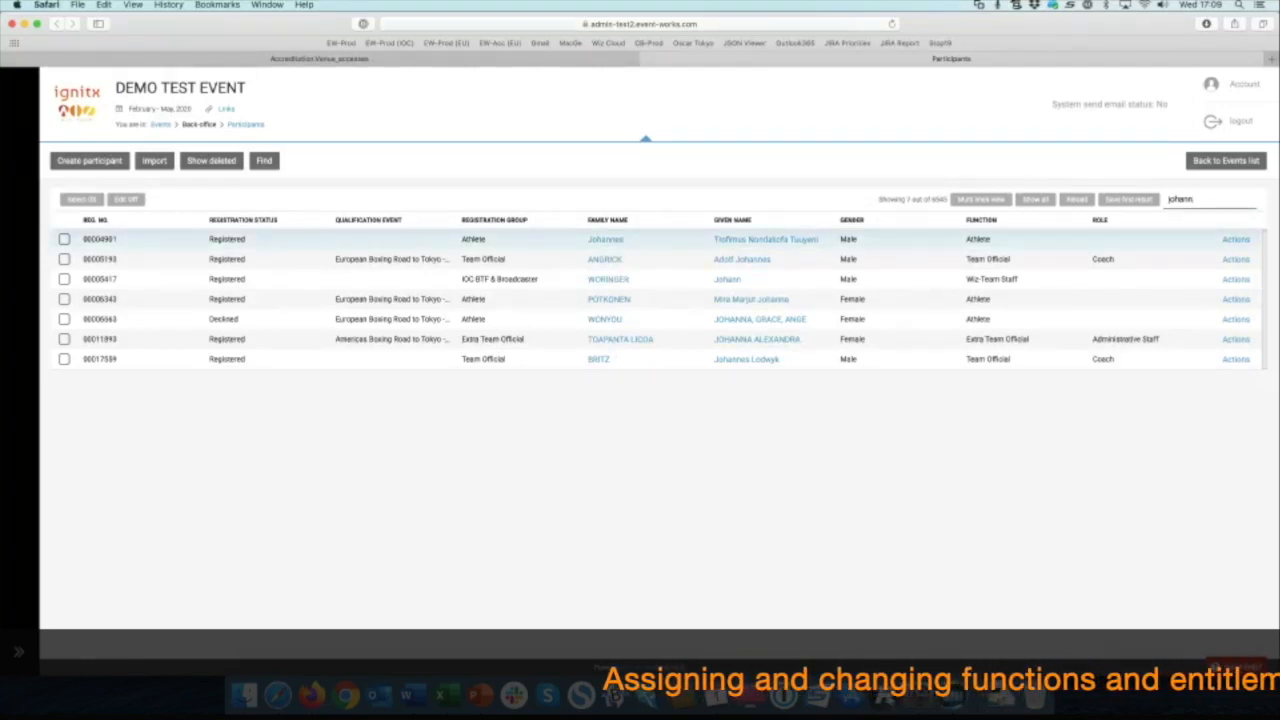
click(605, 239)
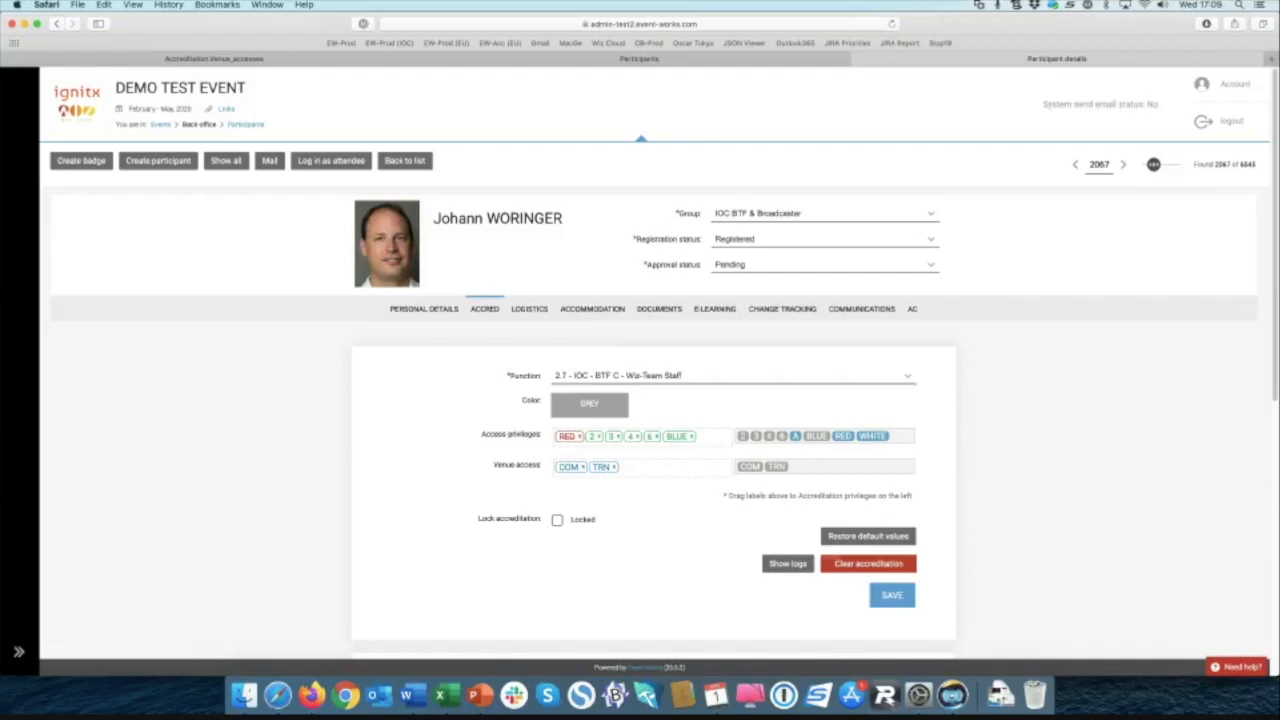
Step: Clear all of the participant's accreditation data, confirming the prompt
click(860, 562)
click(677, 380)
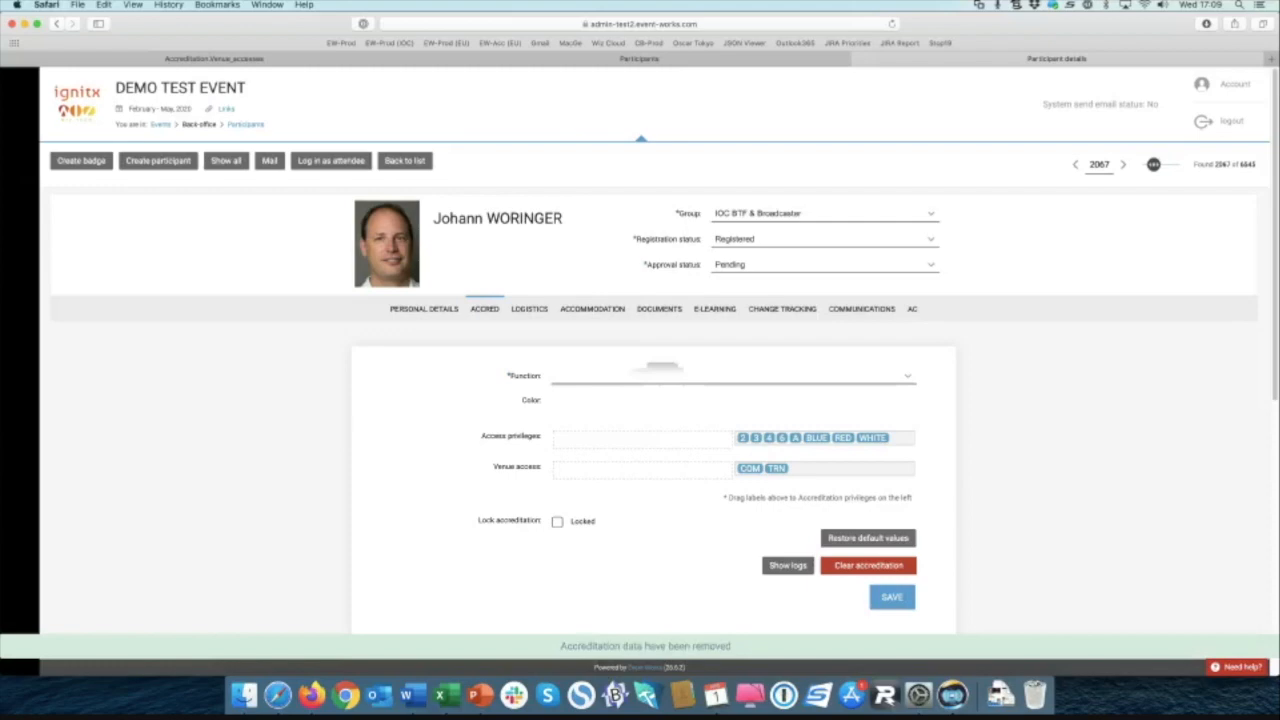
Step: Assign function '2.7 - IOC - BTF C - Wiz-Team Staff' and save, yielding RED privilege and COM/TRN venues
click(675, 376)
scroll(690, 205, down, 5)
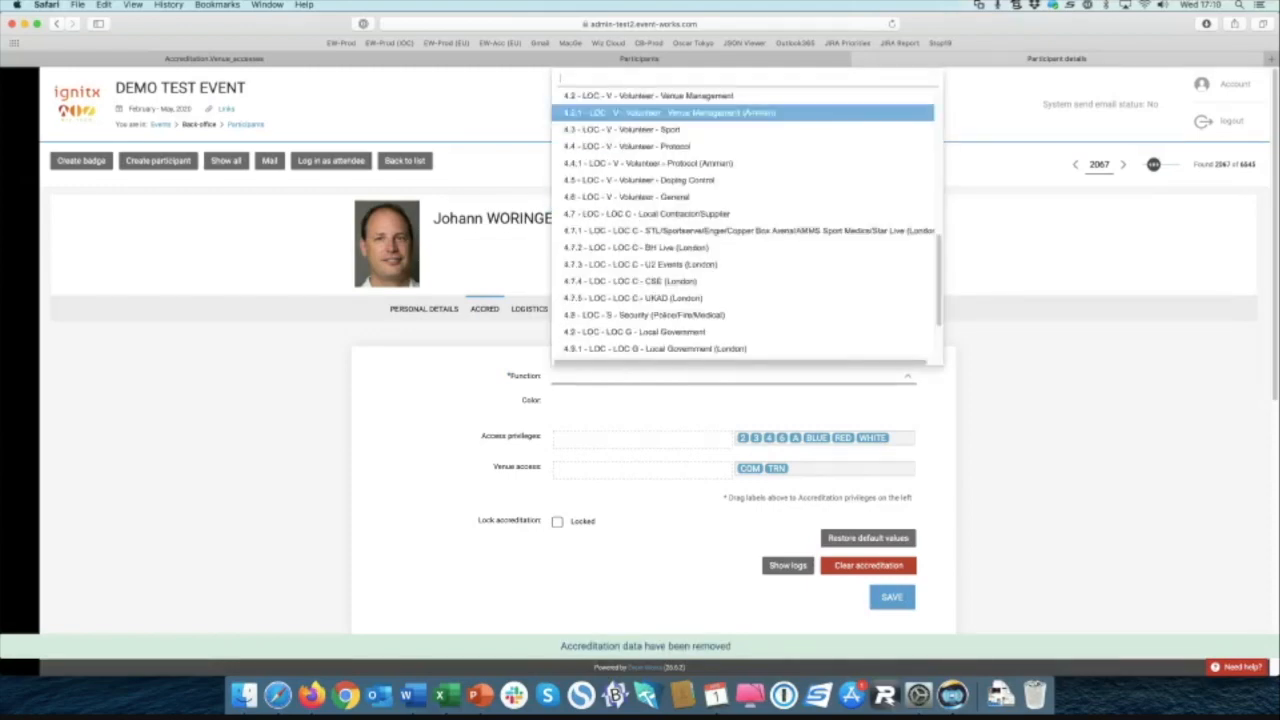
scroll(690, 205, down, 3)
scroll(690, 283, up, 5)
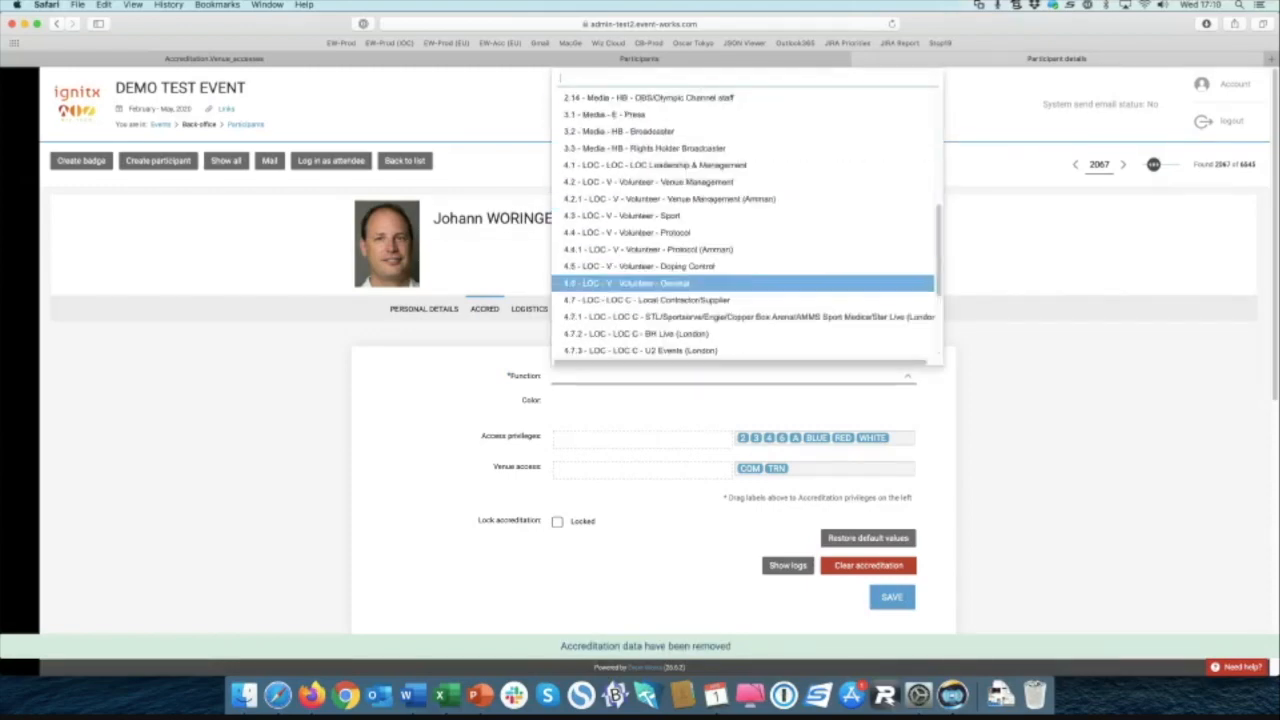
scroll(690, 285, up, 3)
scroll(690, 288, up, 2)
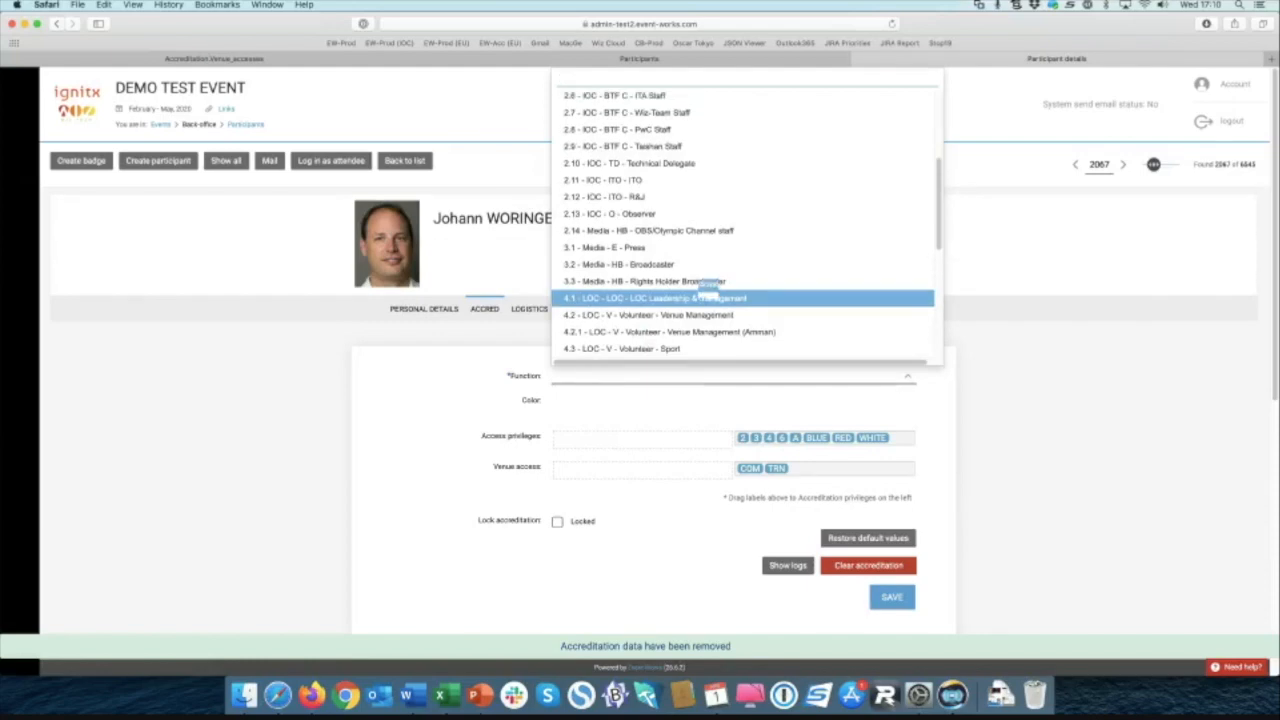
scroll(690, 290, up, 1)
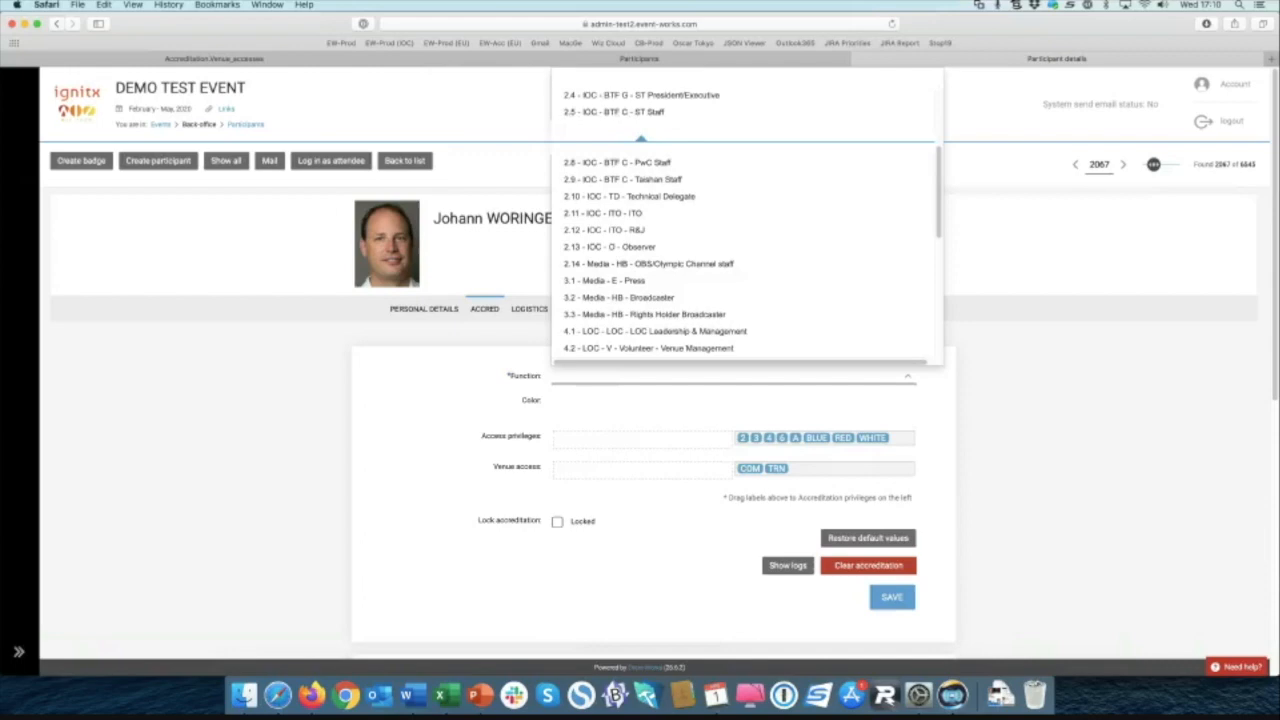
click(640, 143)
click(890, 598)
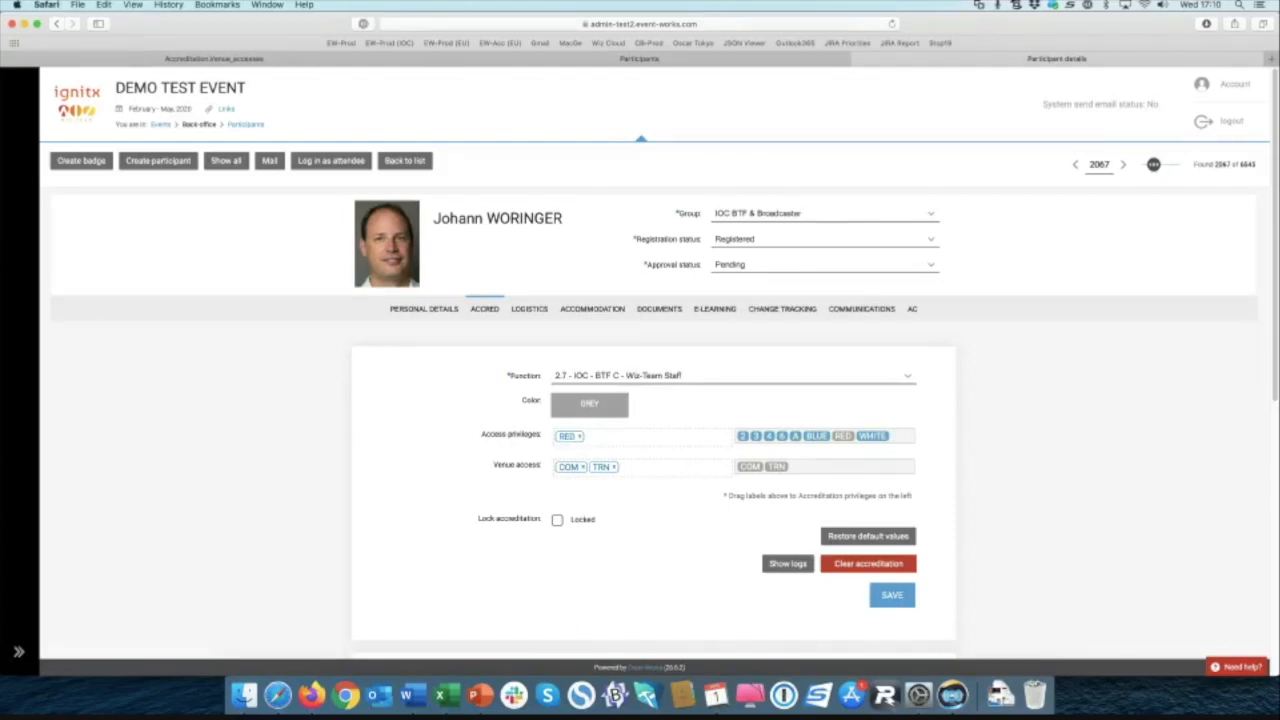
Step: Add the BLUE, 2, 4 and 6 privileges to the participant's access privileges alongside RED
click(603, 467)
drag(816, 436, 602, 436)
drag(743, 436, 628, 436)
drag(769, 436, 648, 436)
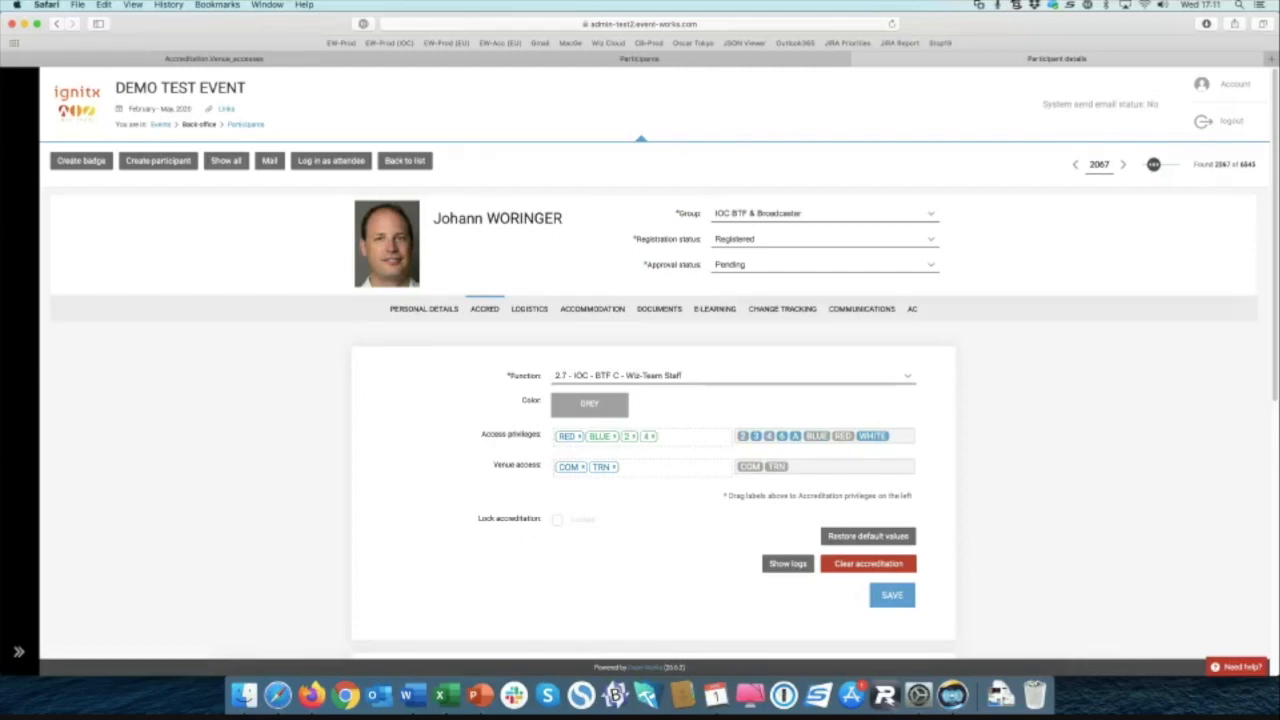
drag(782, 436, 668, 436)
click(602, 467)
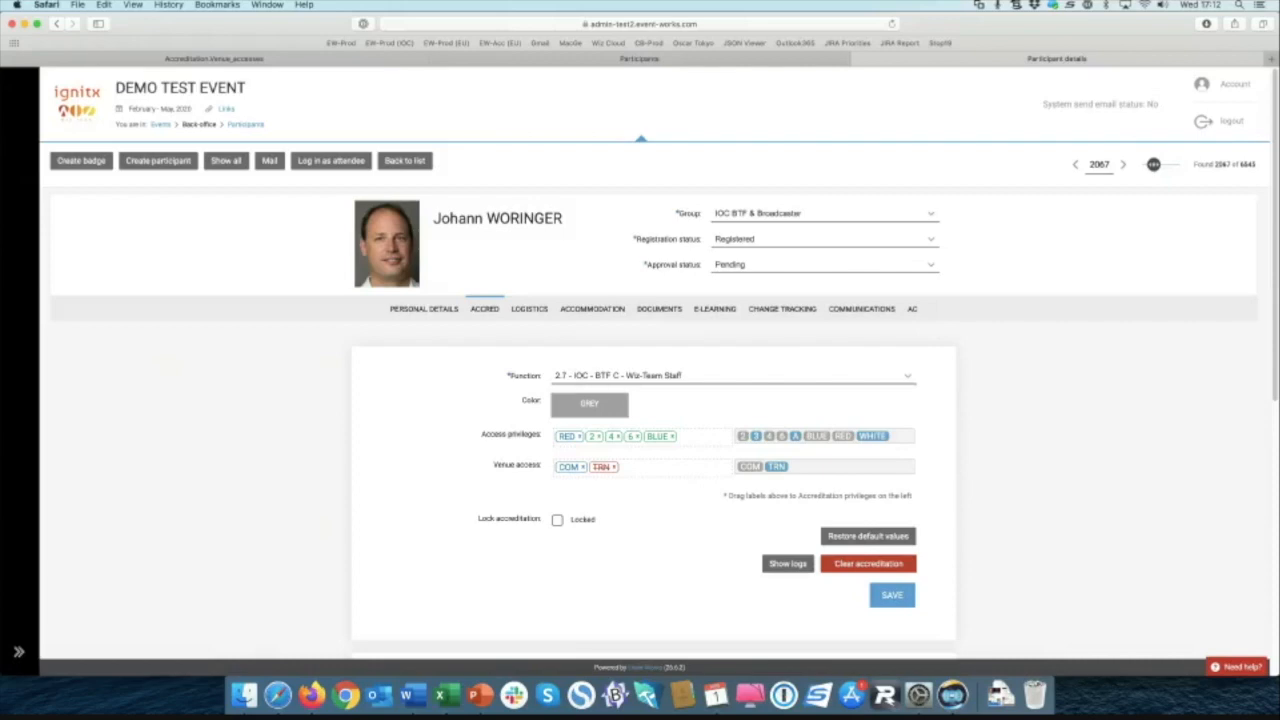
Step: Check the RED and BLUE privilege tags and save the accreditation with venues COM and TRN
click(567, 436)
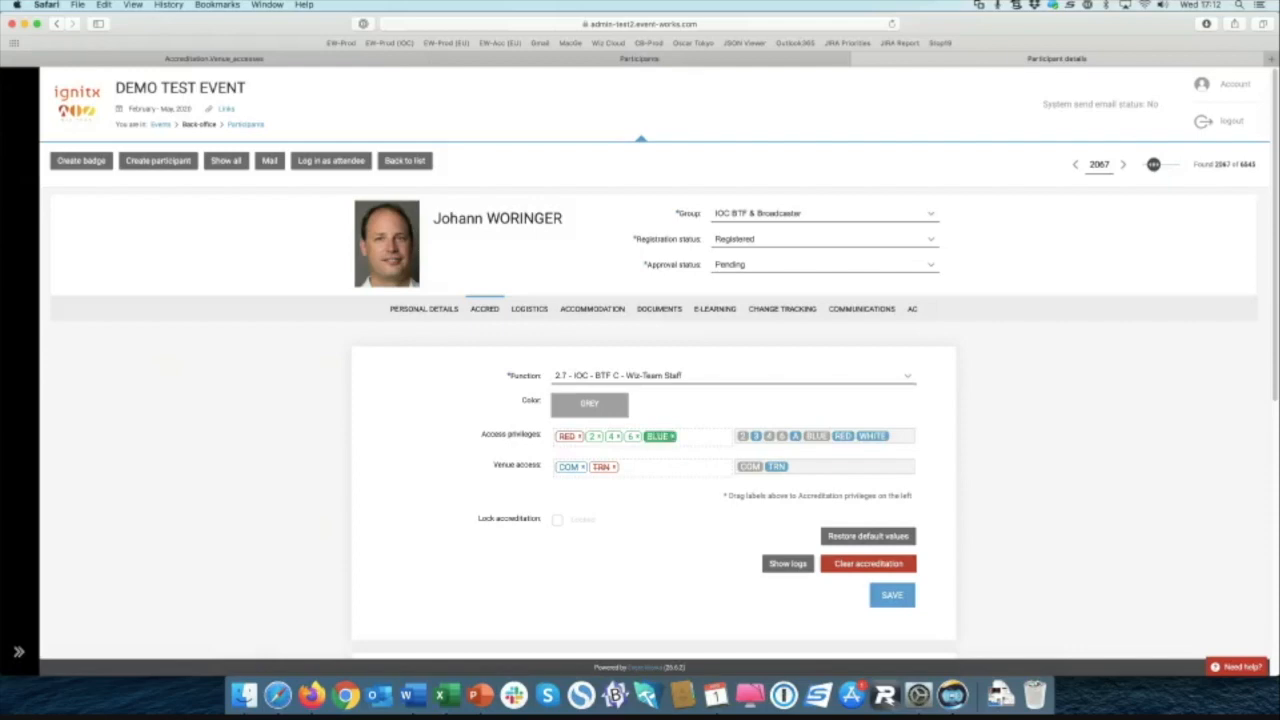
click(660, 436)
click(892, 595)
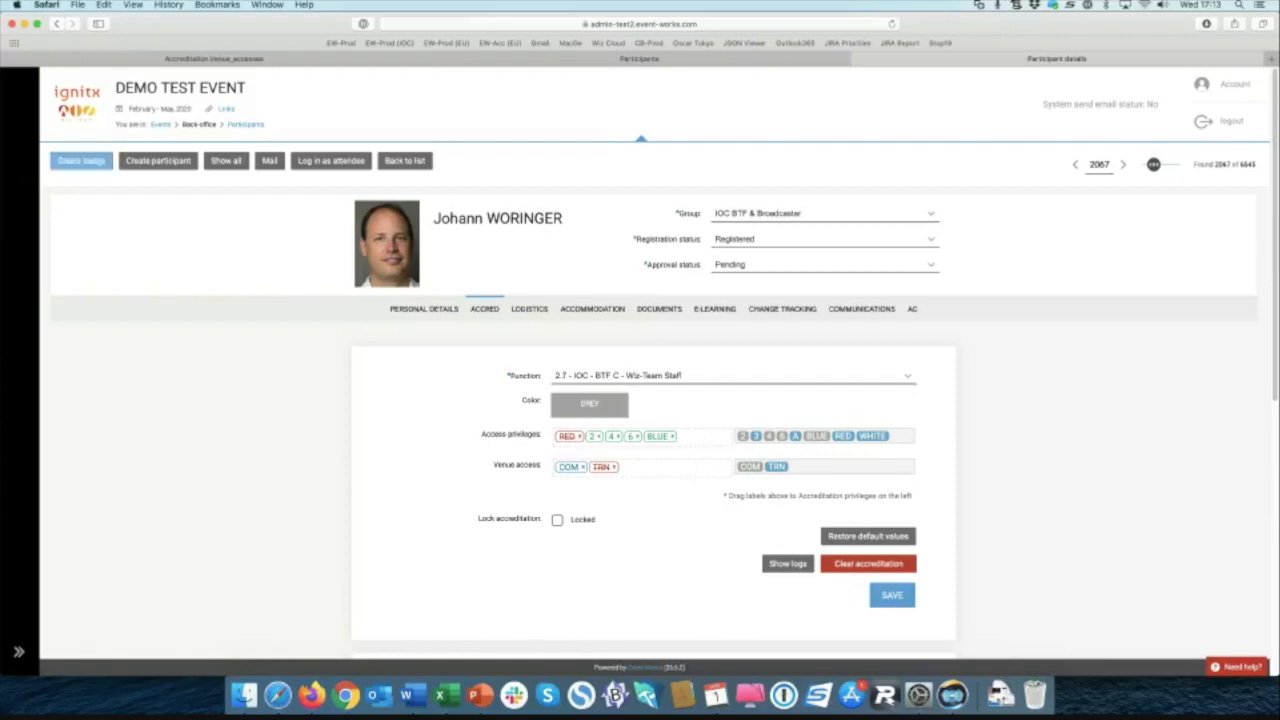
Step: Create the participant's badge PDF using the London ACR v2 template
click(82, 162)
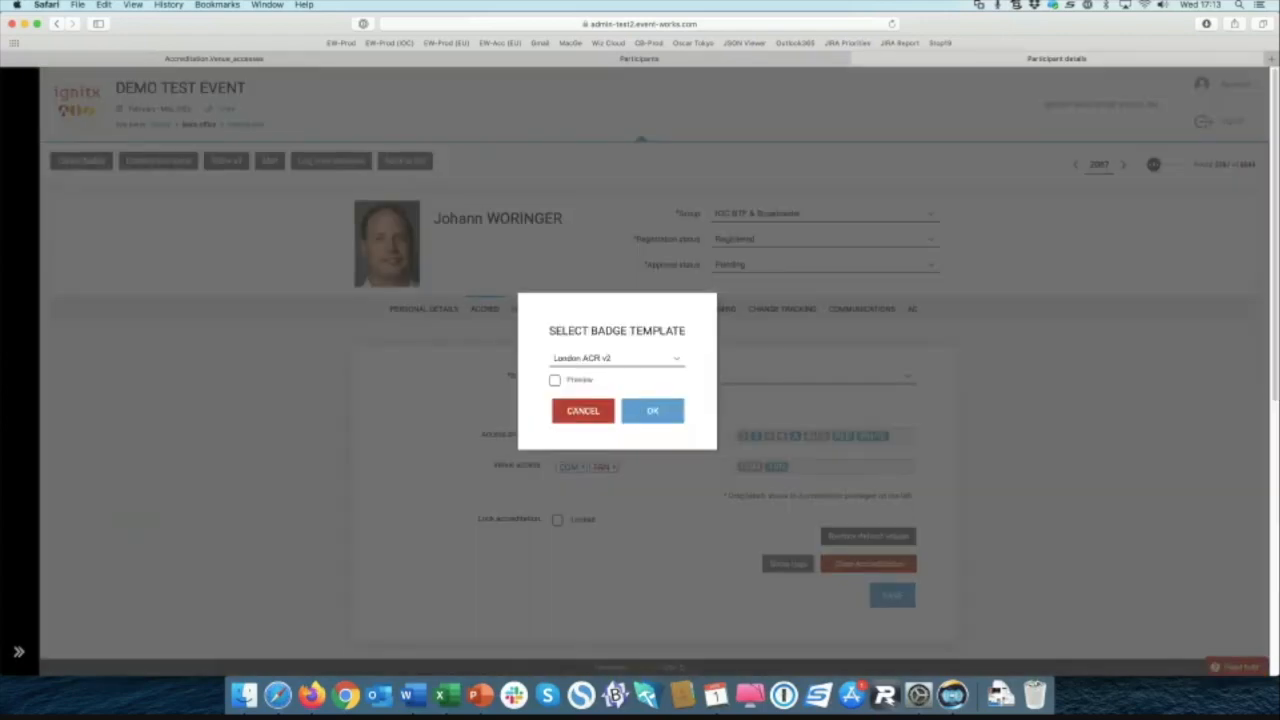
click(612, 358)
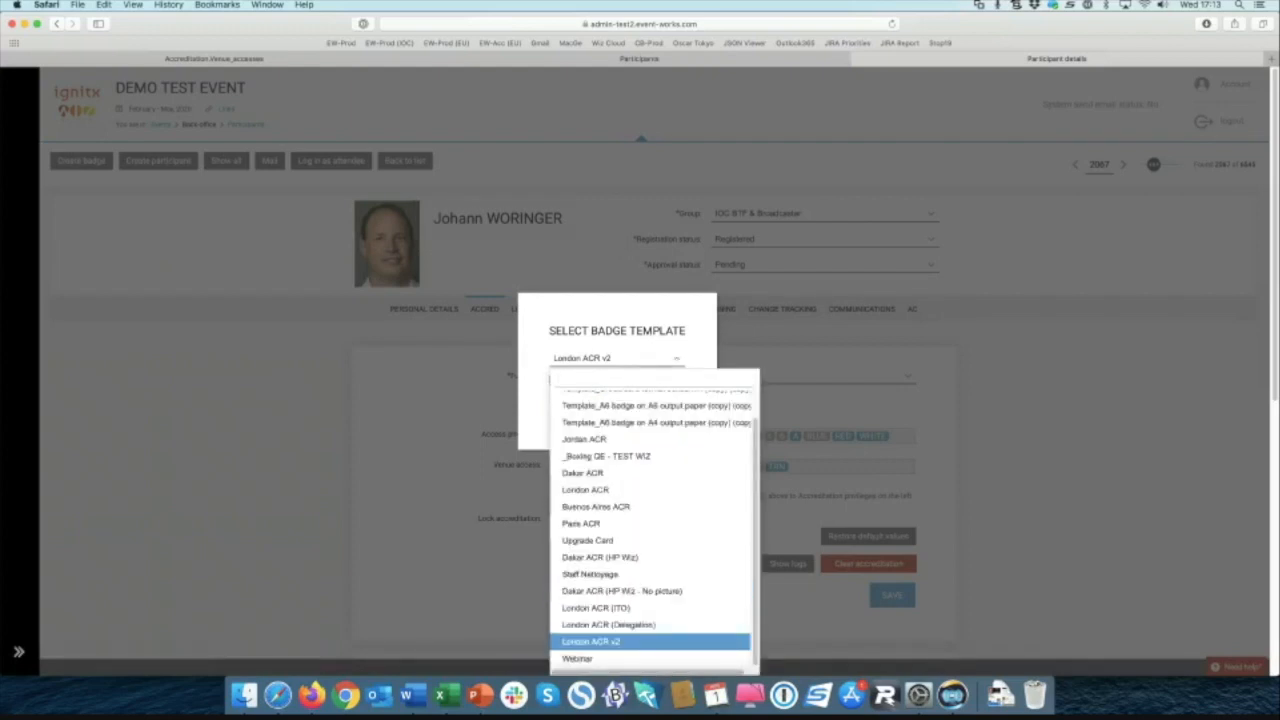
click(596, 642)
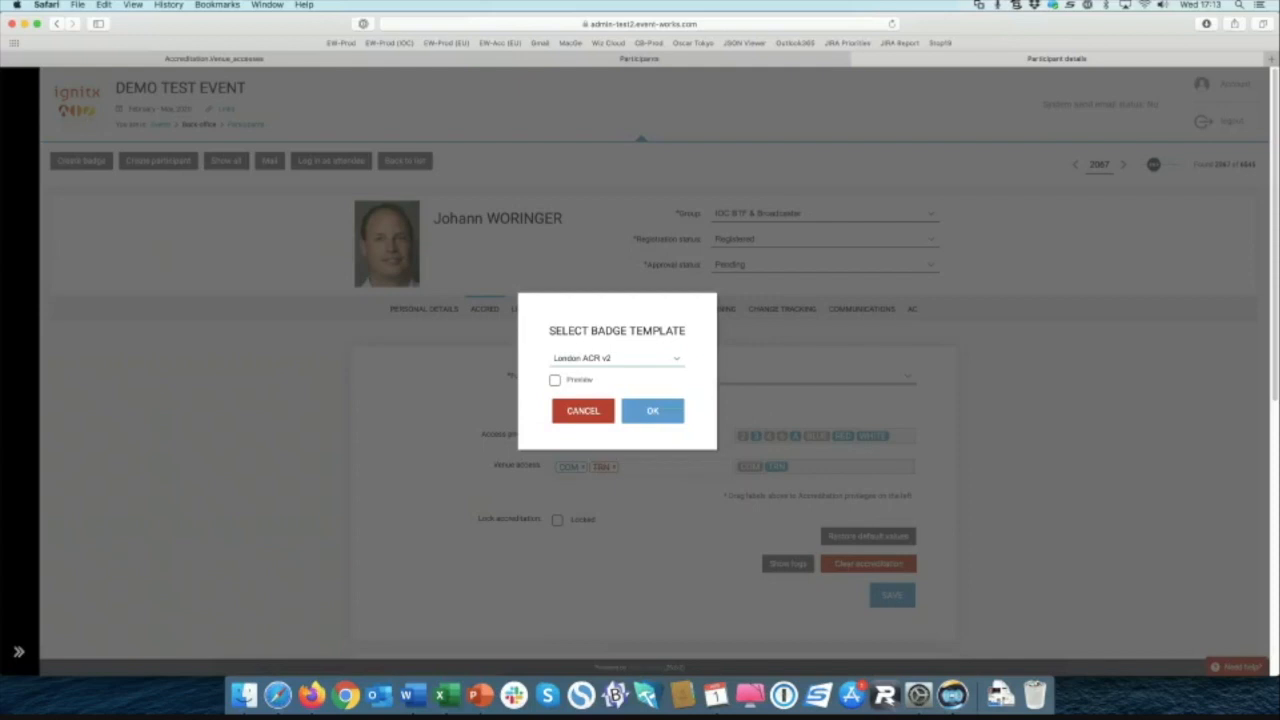
click(652, 411)
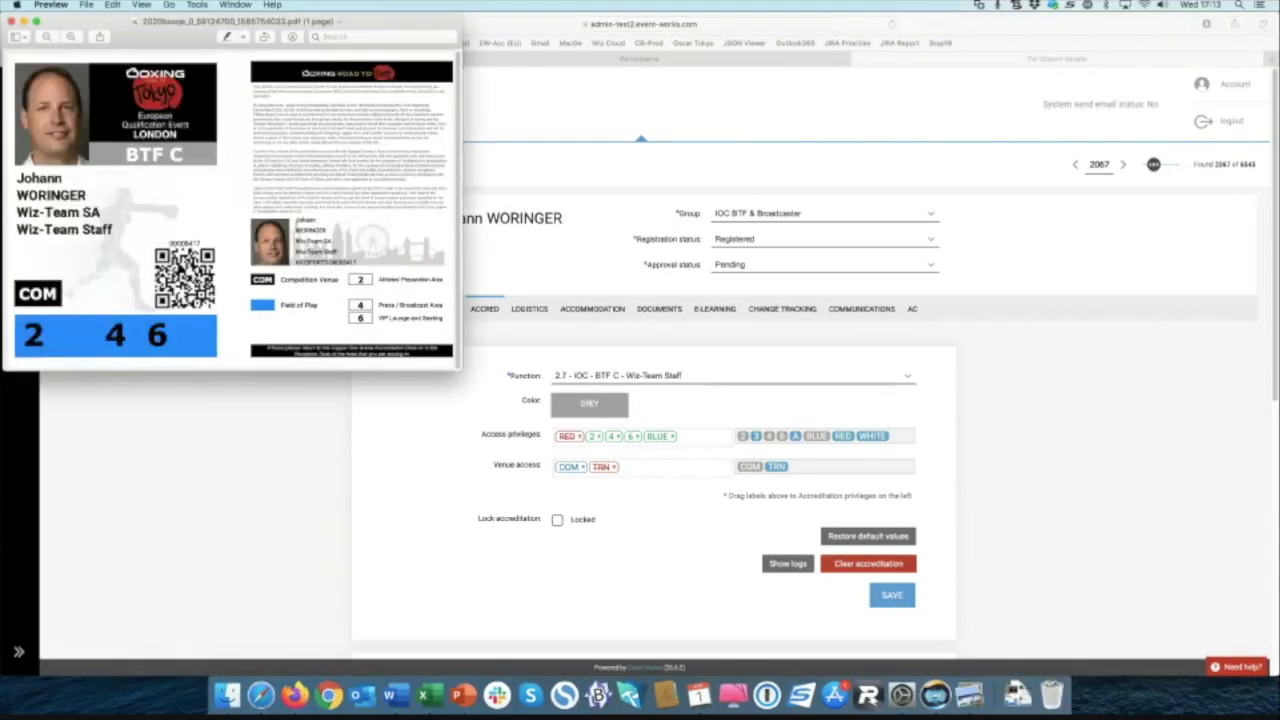
Step: Enlarge the badge PDF in Preview, check its COM and zones 2, 4, 6 legend, then close it
drag(280, 21, 607, 27)
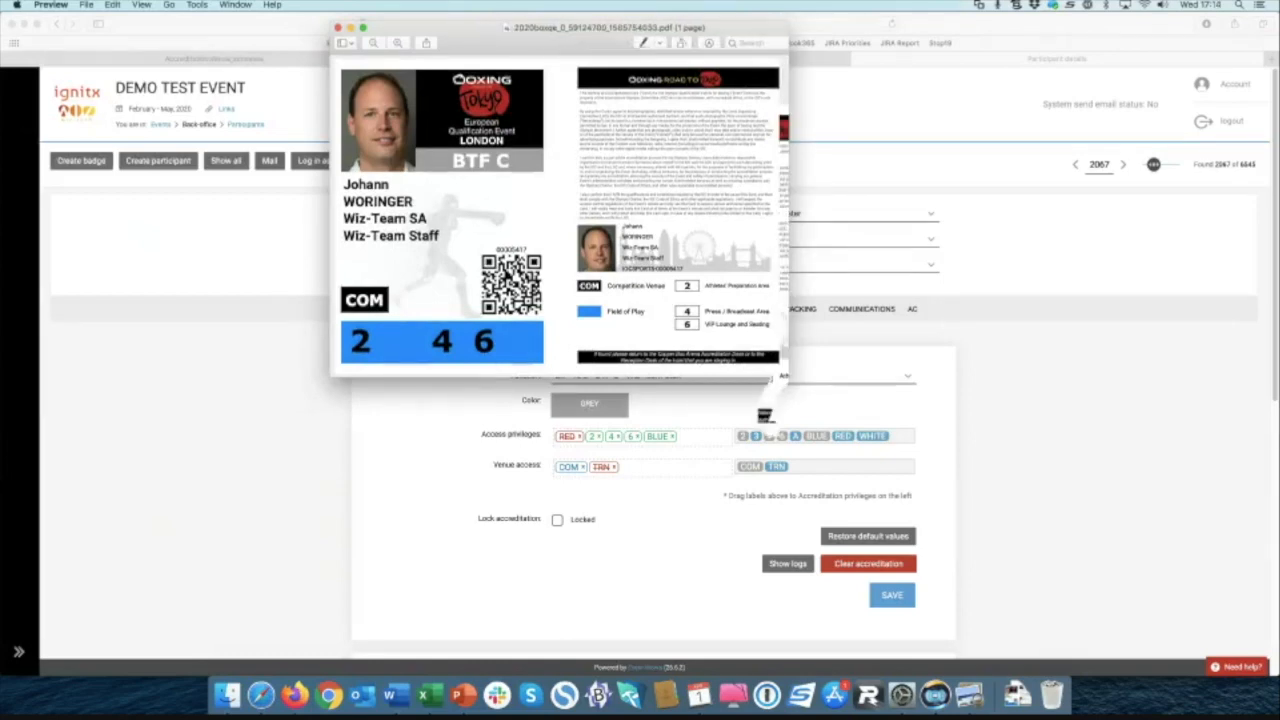
key(super+plus)
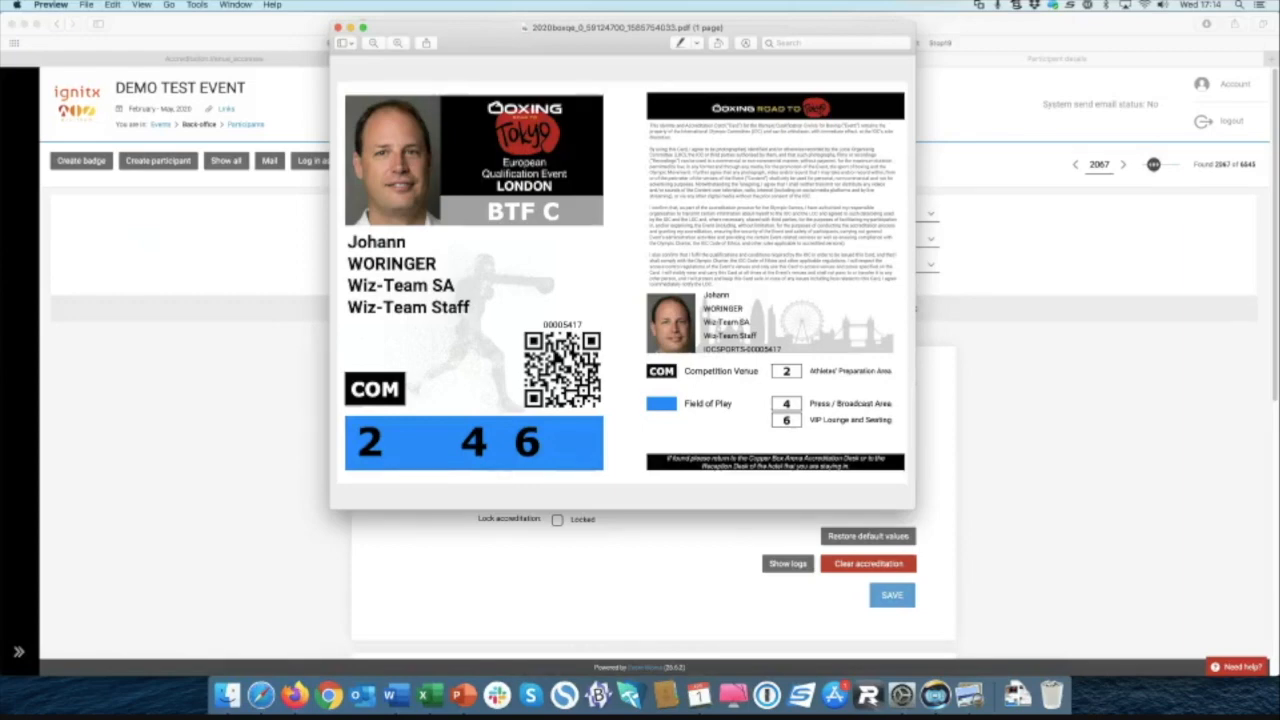
drag(733, 404, 892, 371)
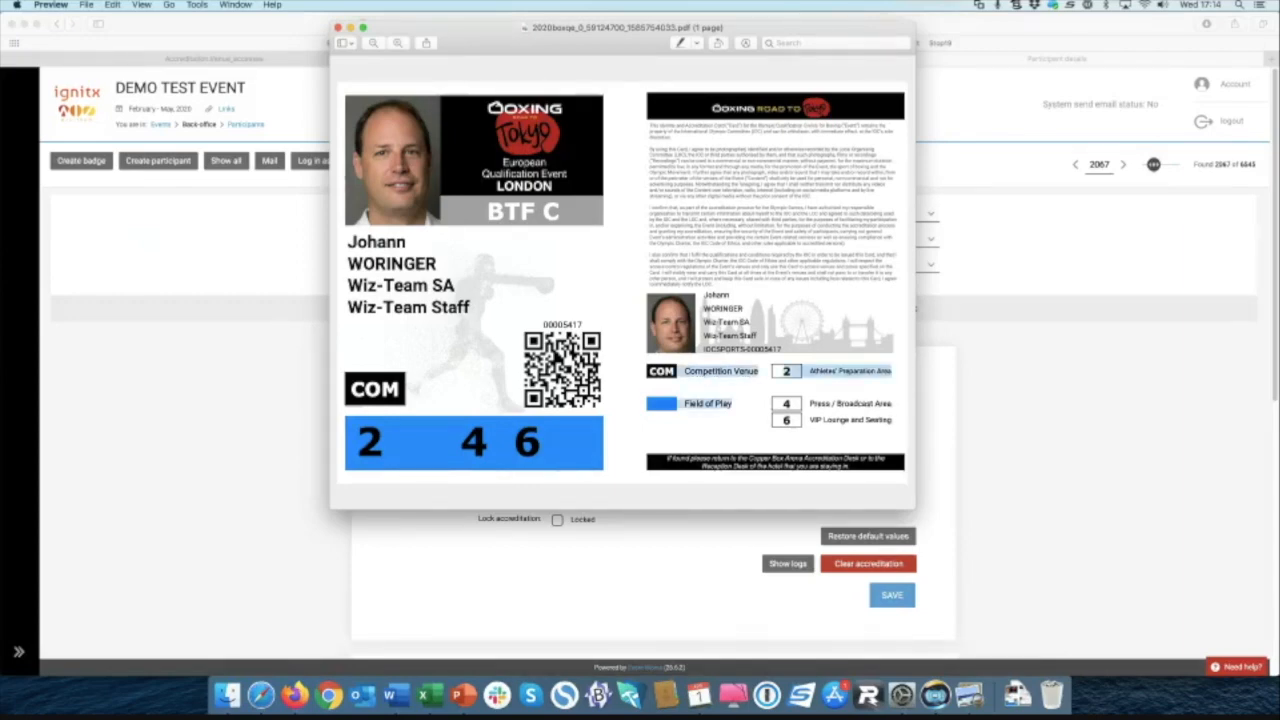
click(892, 371)
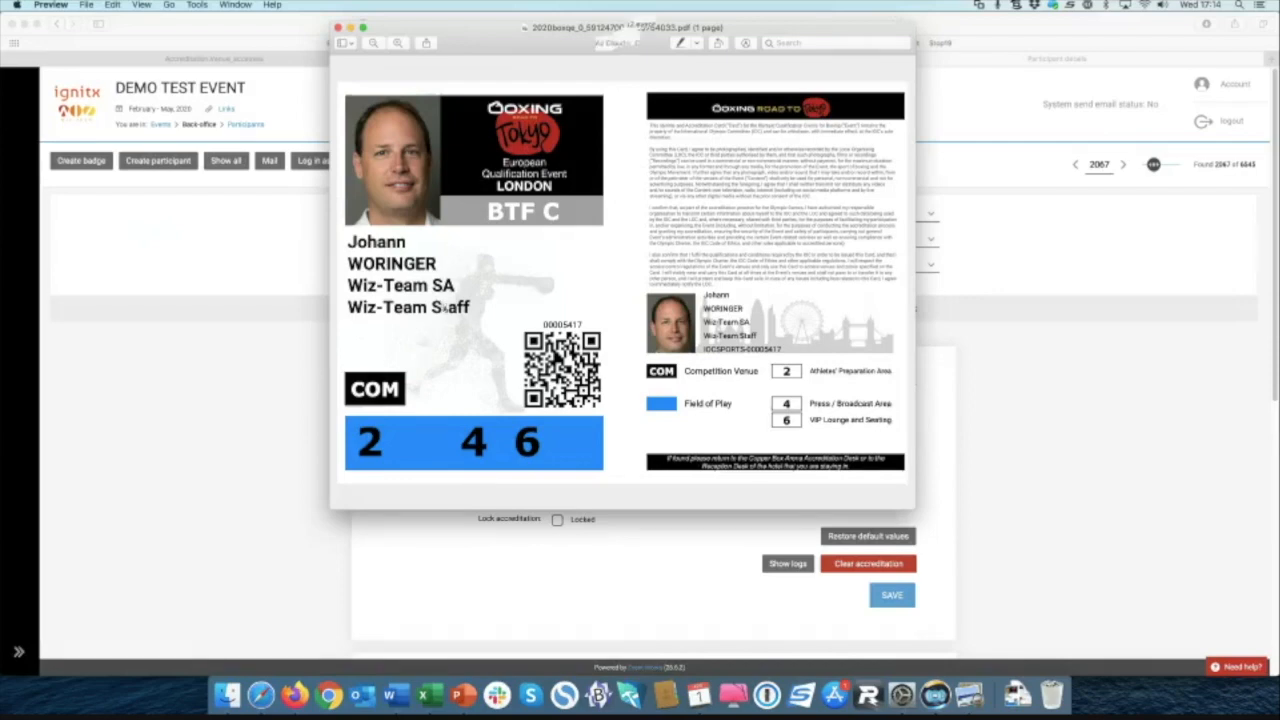
drag(620, 27, 965, 18)
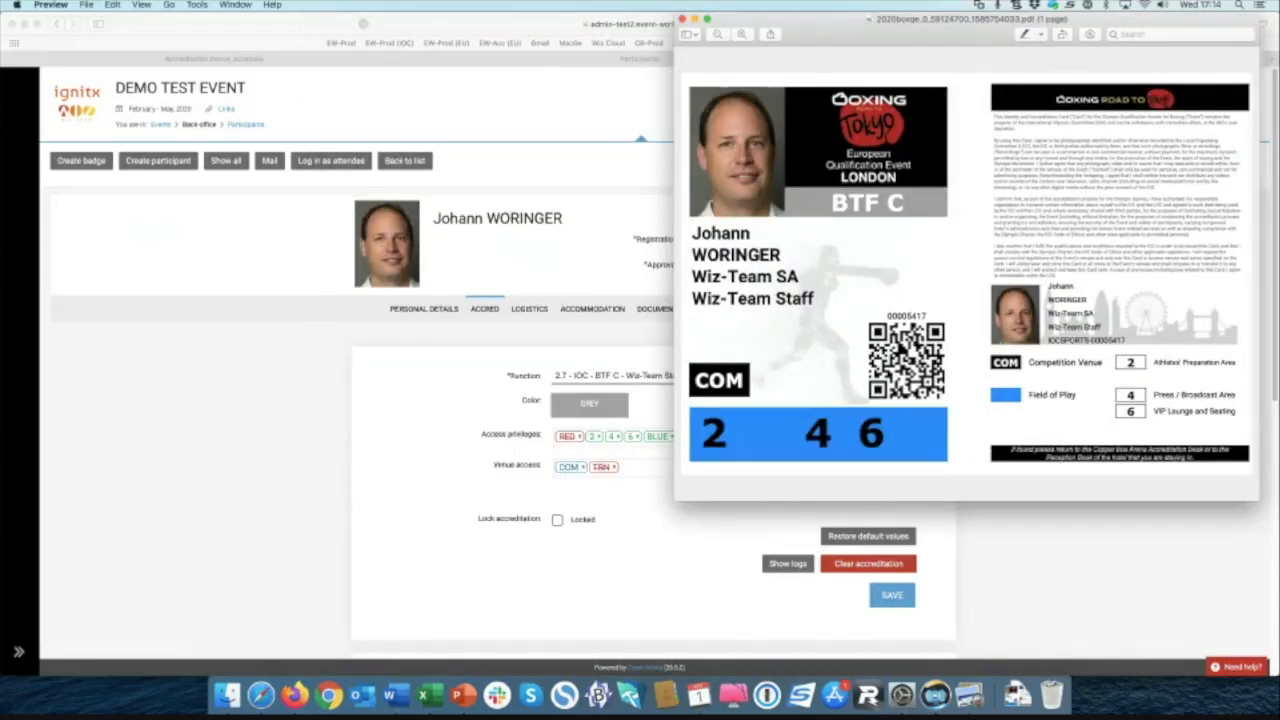
click(682, 19)
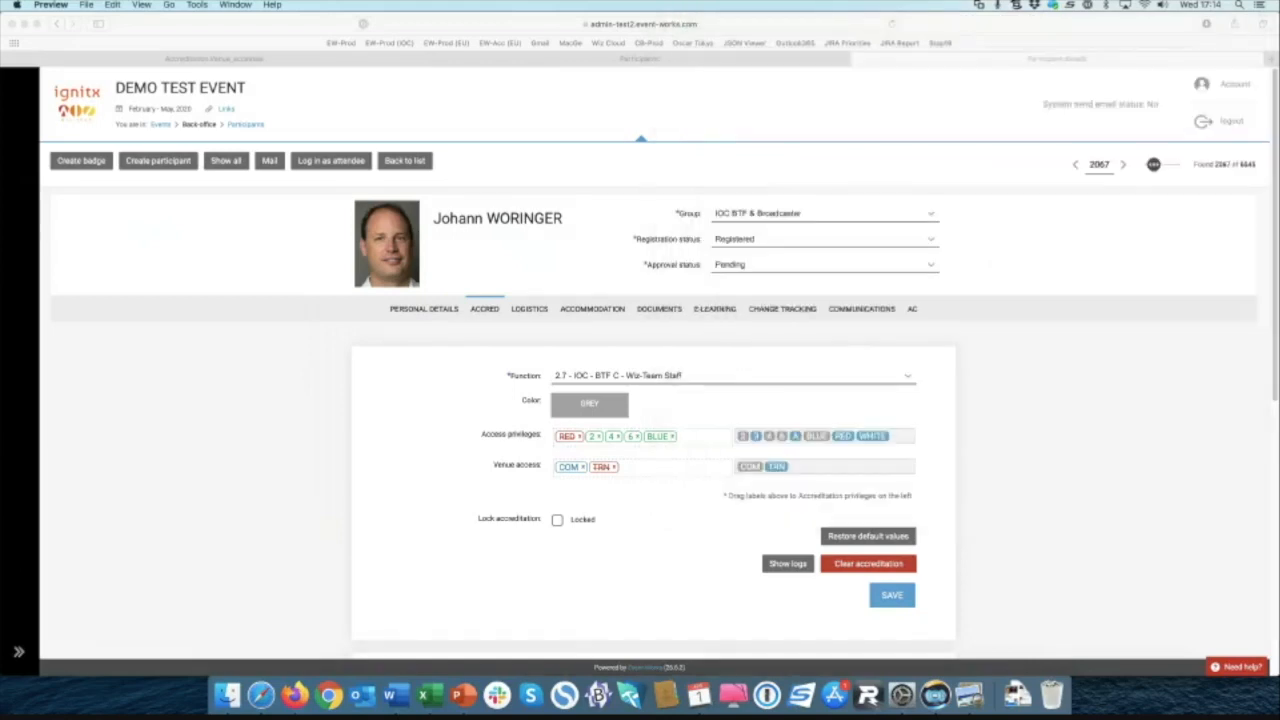
Step: Open Badge templates in a new browser tab and bring up the Webinar template's print settings
mouse_move(20, 370)
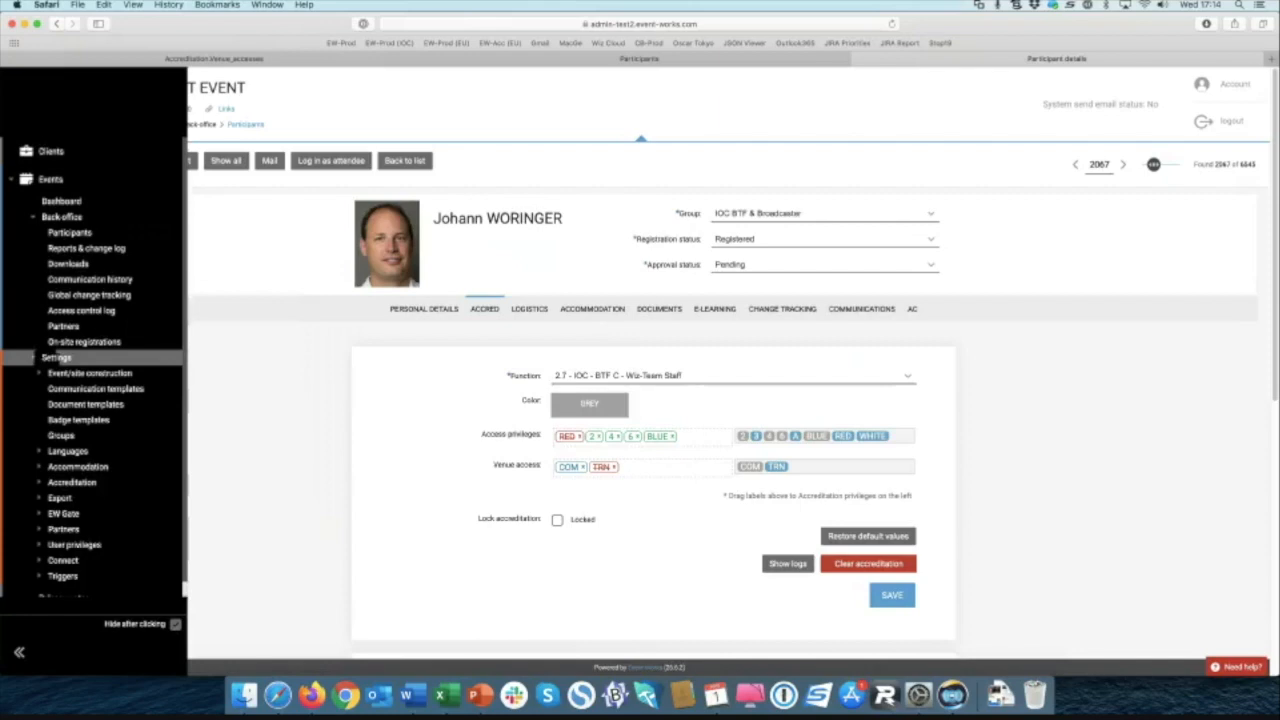
right_click(89, 419)
click(128, 424)
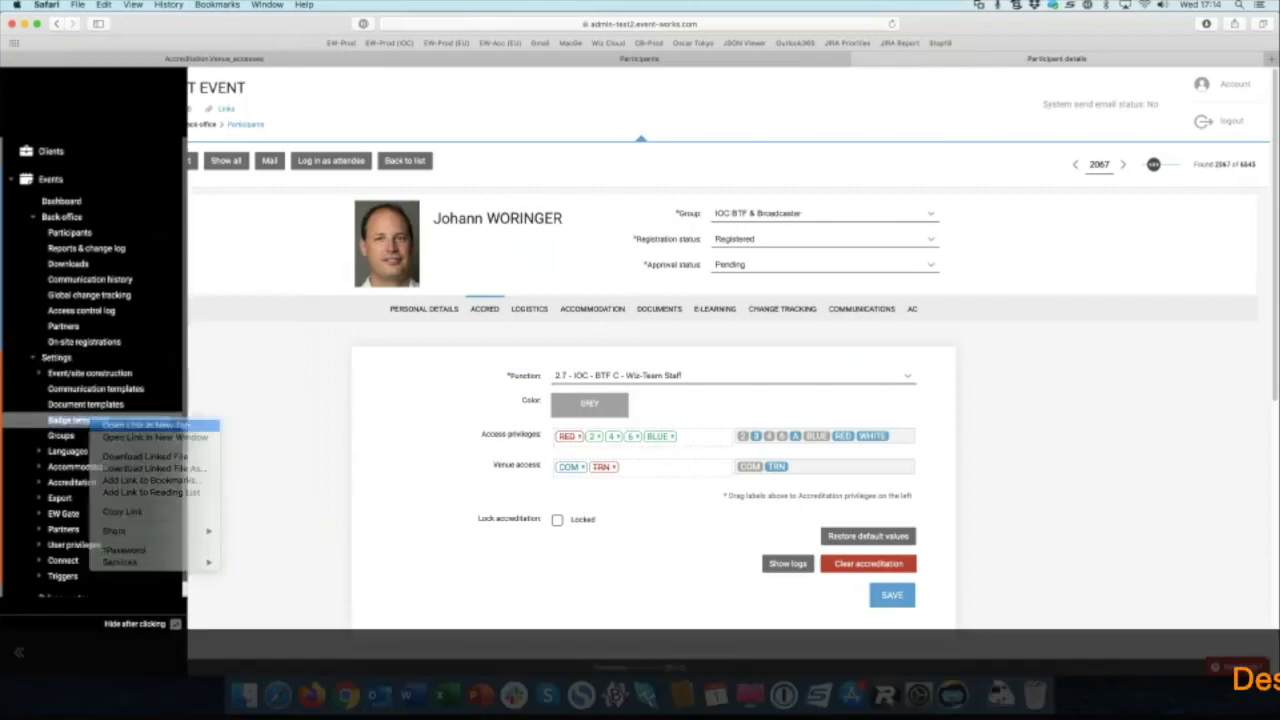
click(1107, 59)
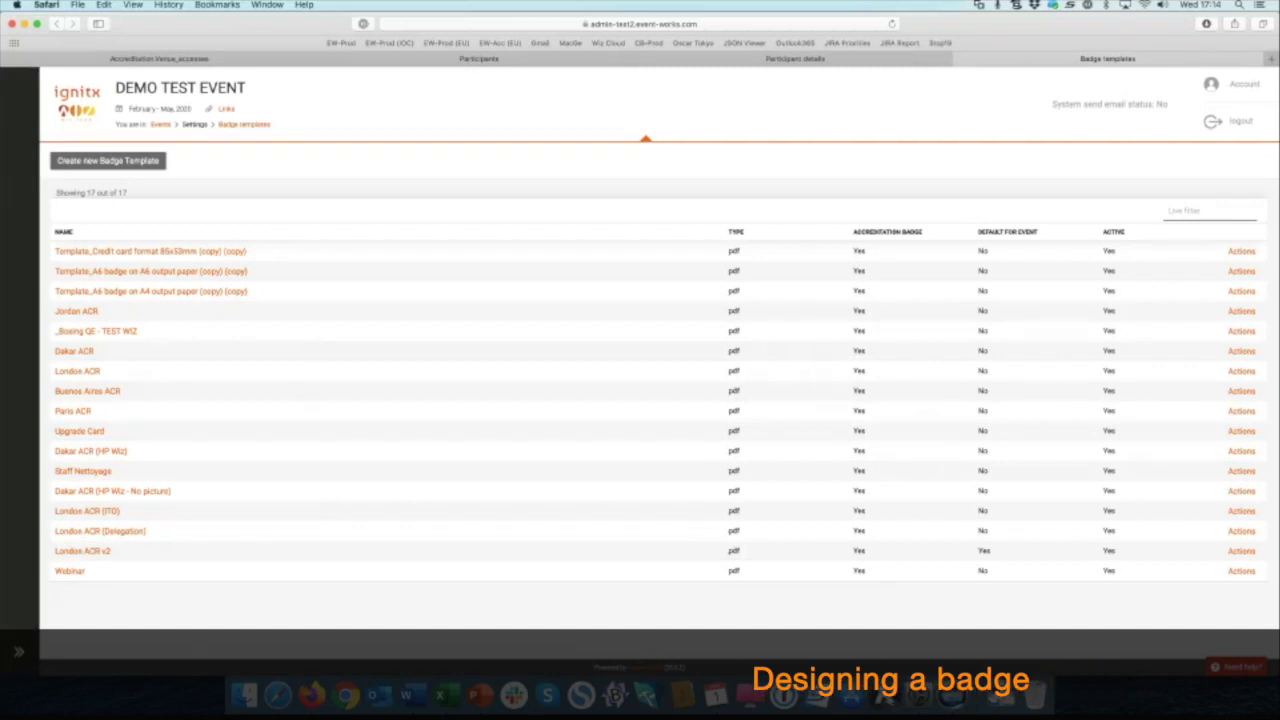
click(70, 571)
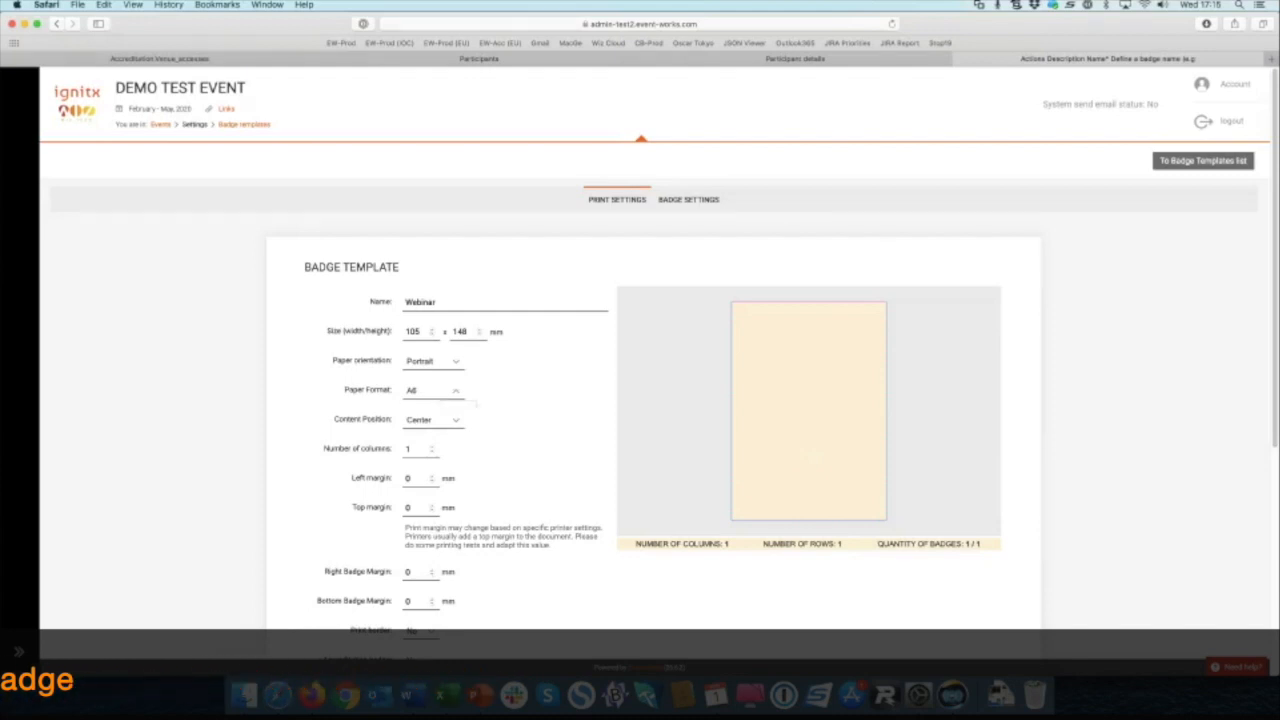
click(434, 391)
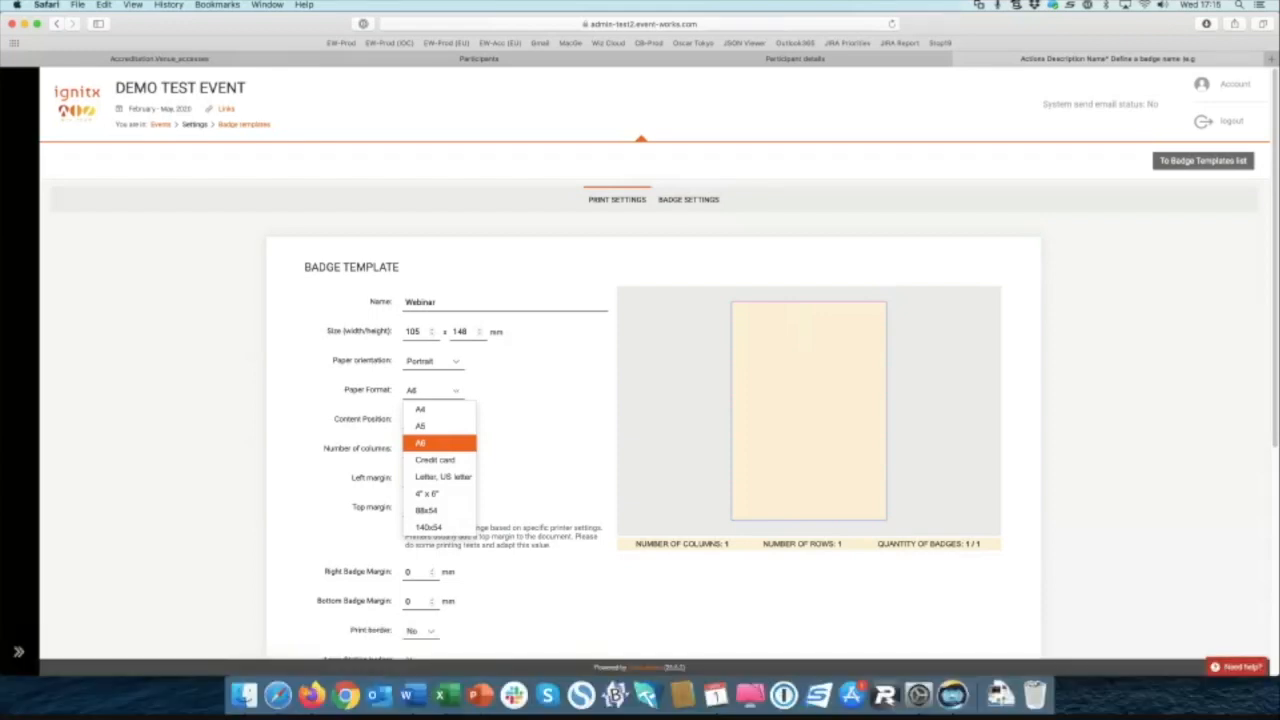
key(Escape)
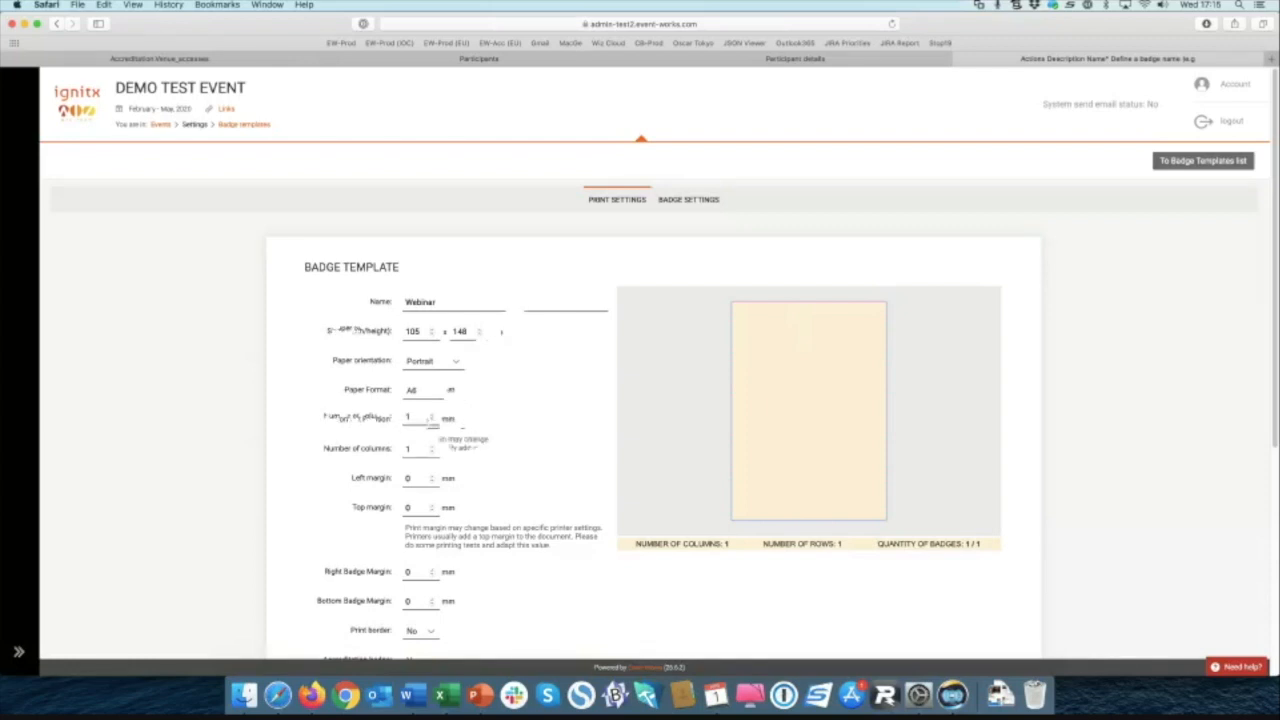
scroll(480, 441, down, 2)
scroll(480, 441, down, 1)
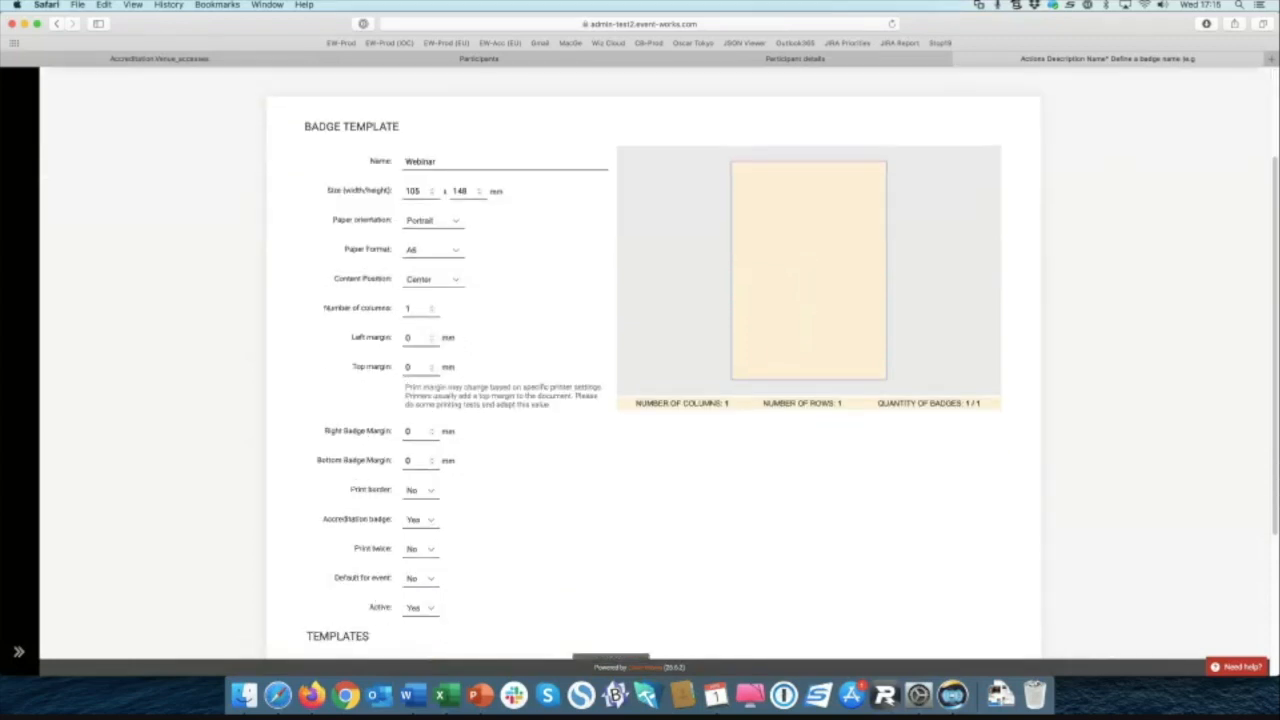
scroll(653, 362, up, 2)
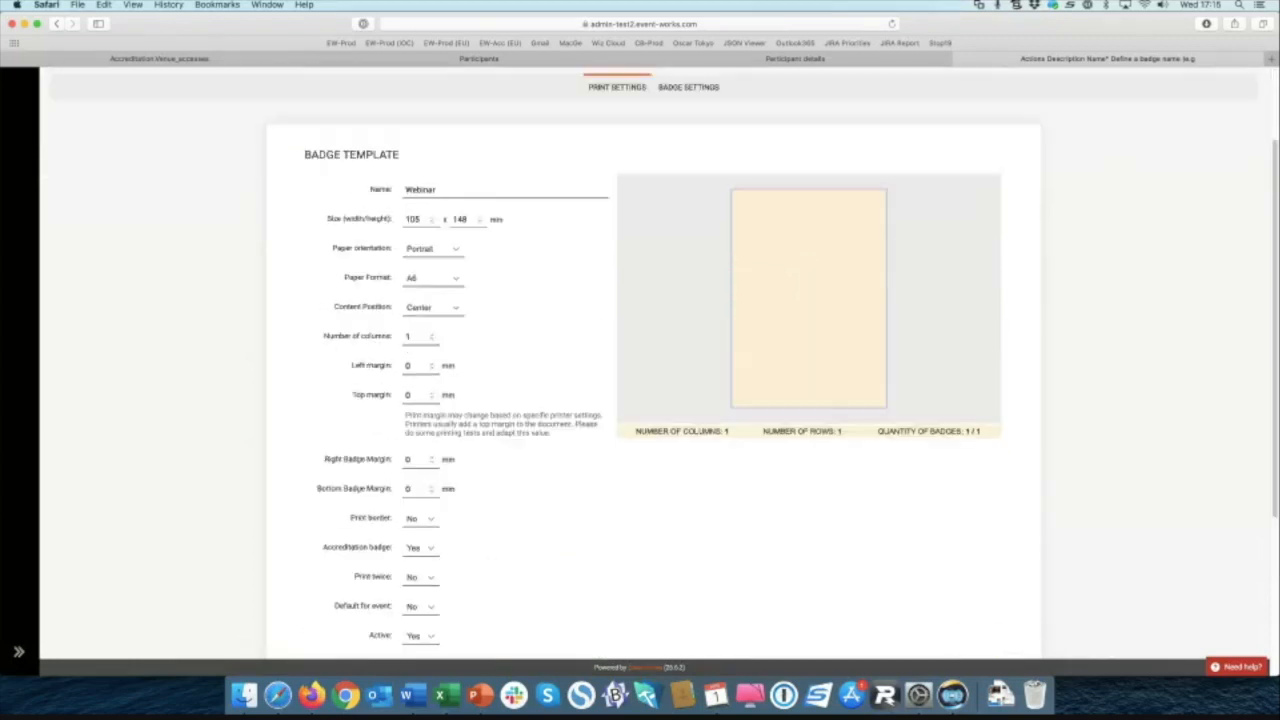
scroll(653, 362, down, 5)
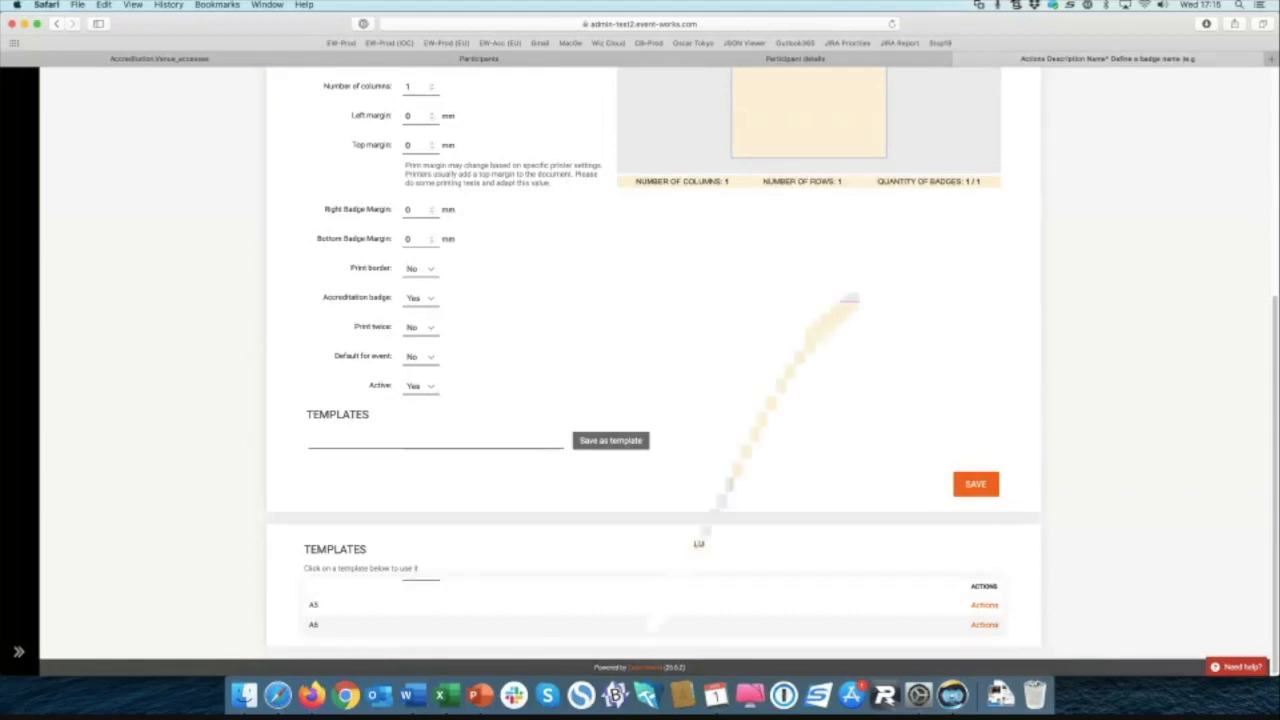
scroll(849, 300, up, 5)
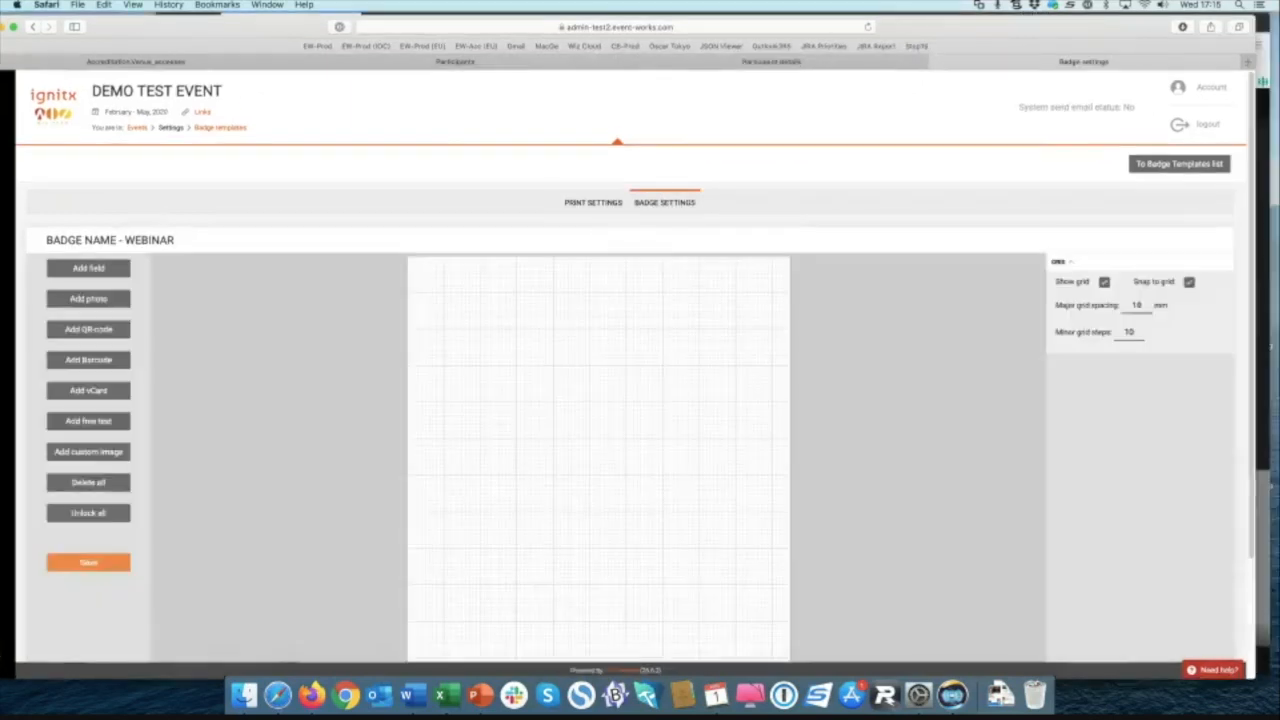
Step: Narrow the browser window and add a photo placeholder to the Webinar badge canvas
drag(1256, 400, 1060, 400)
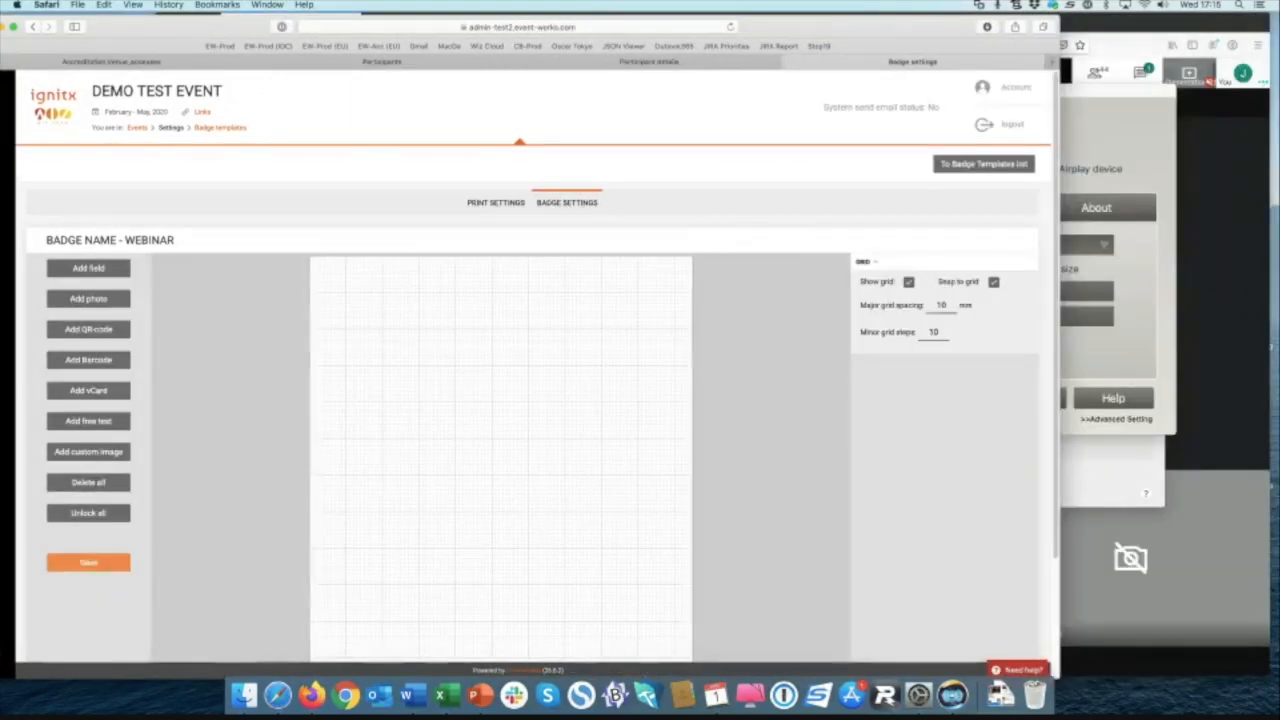
scroll(530, 400, down, 3)
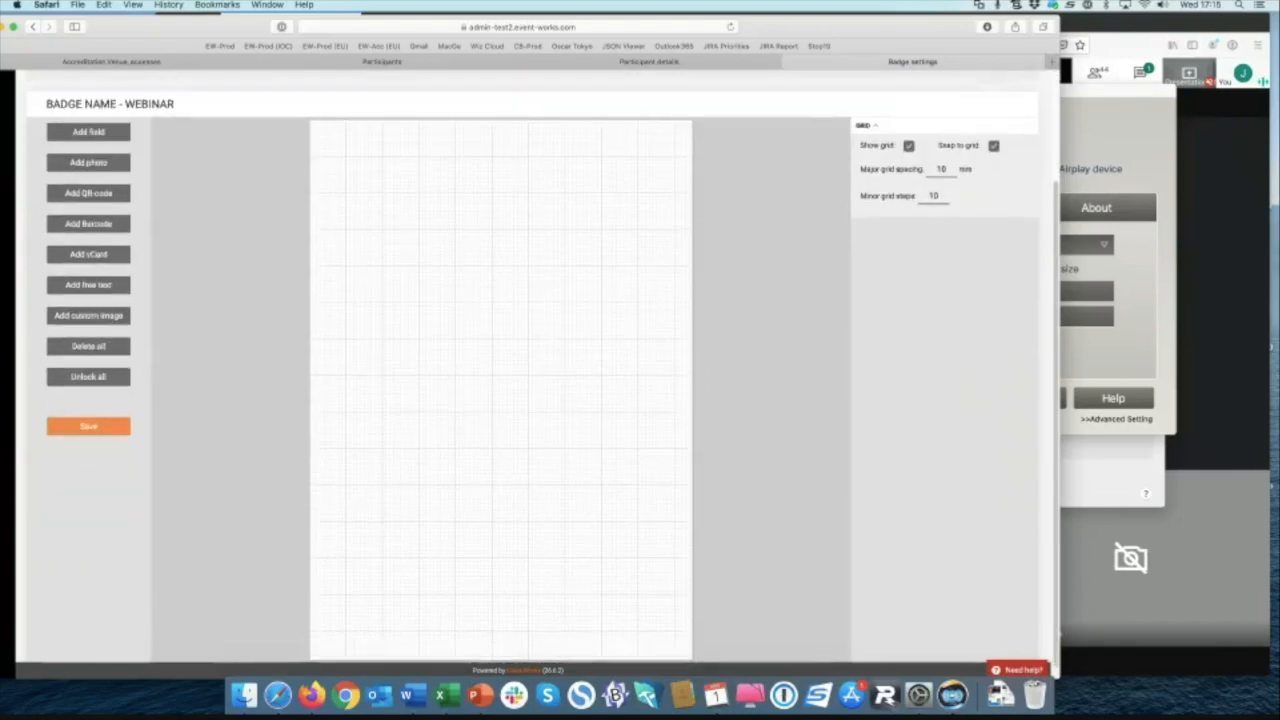
scroll(530, 400, up, 3)
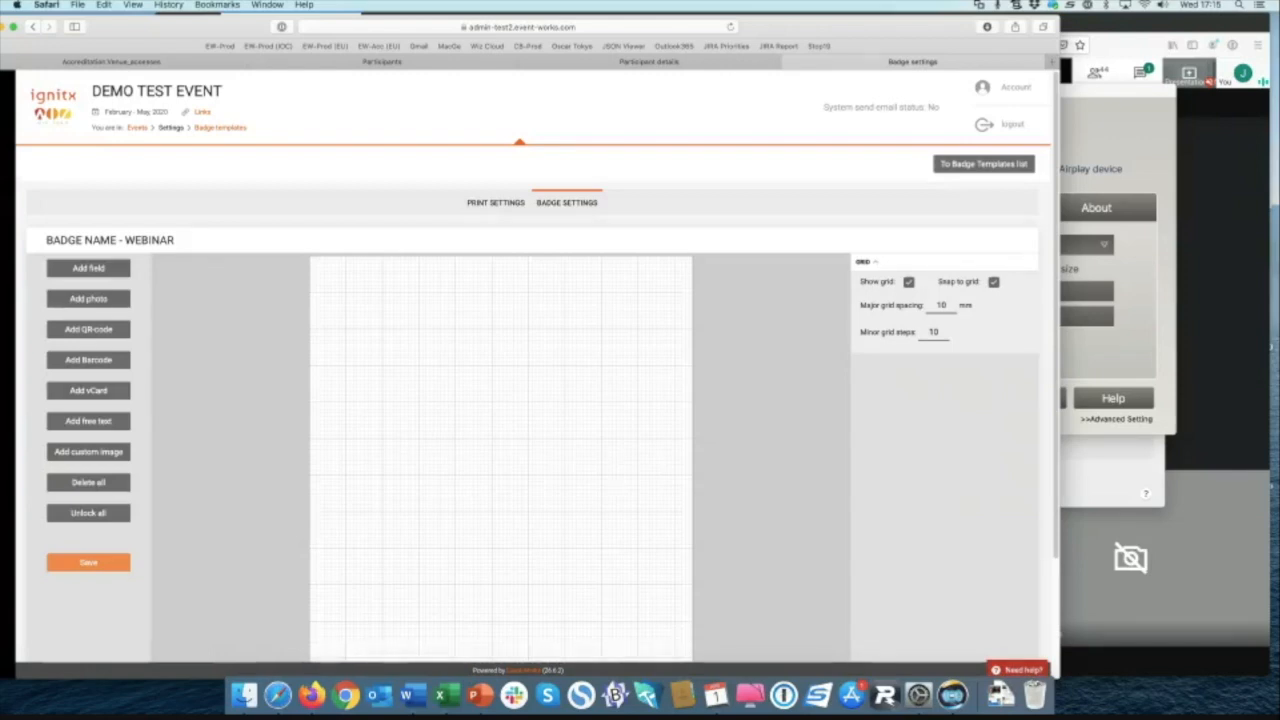
click(88, 299)
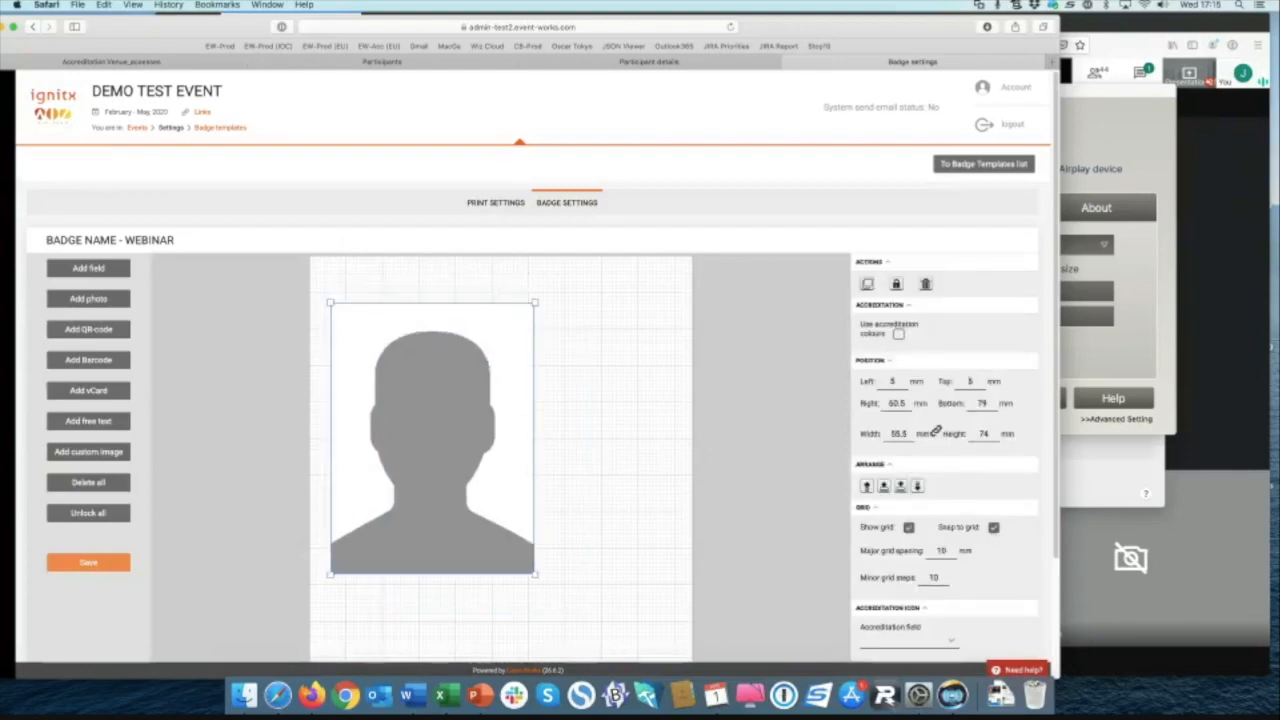
Step: Shrink and reposition the photo, add a small 20 mm QR code, and add a Last Name field
drag(535, 575, 434, 440)
drag(382, 372, 397, 434)
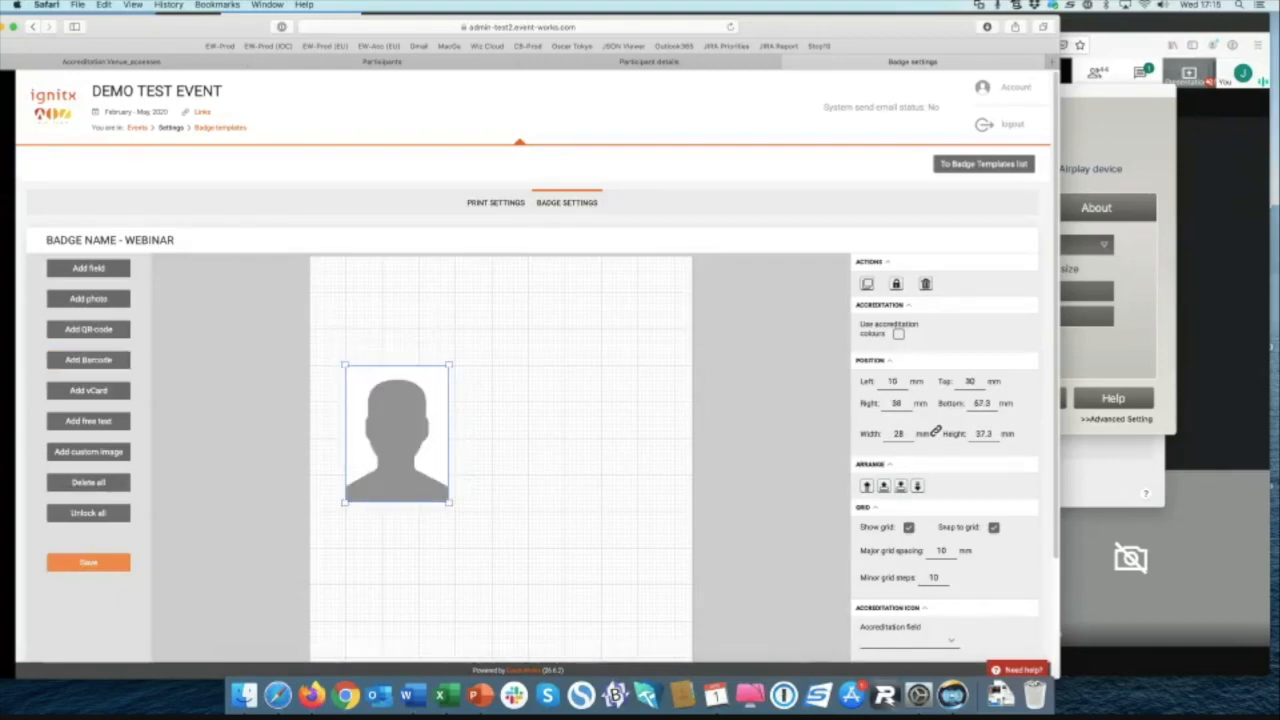
click(88, 329)
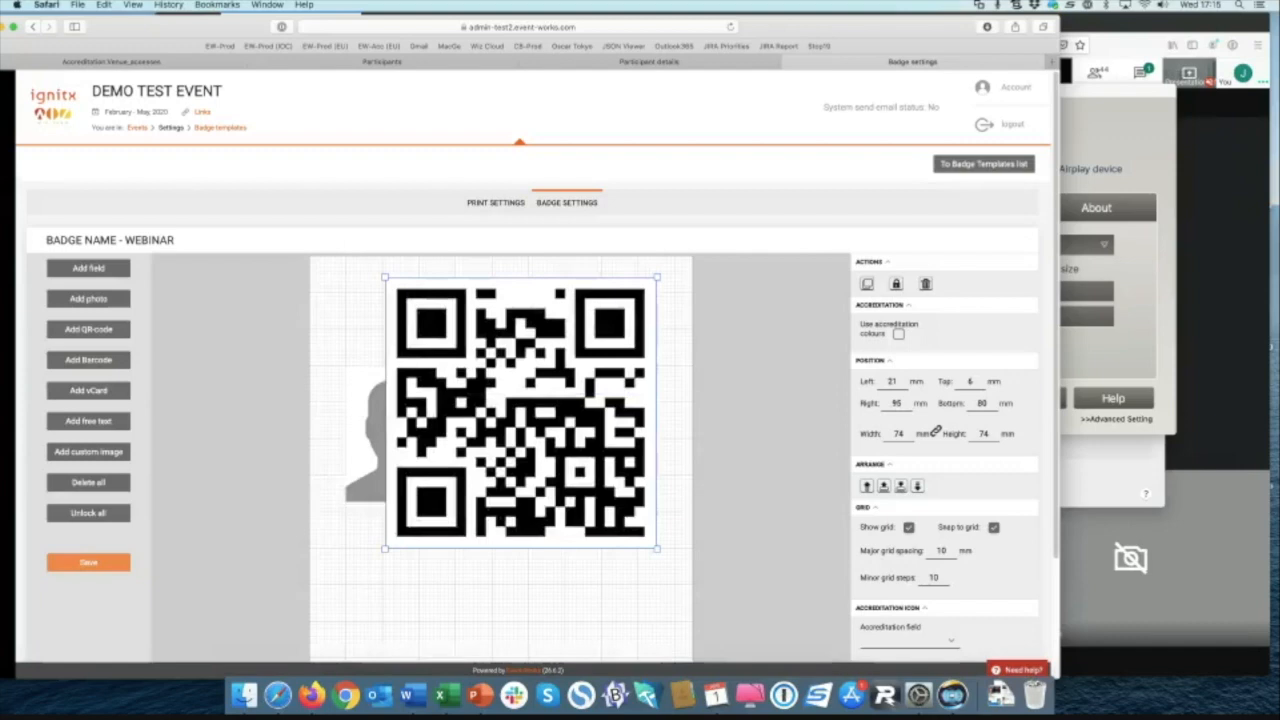
drag(657, 277, 639, 585)
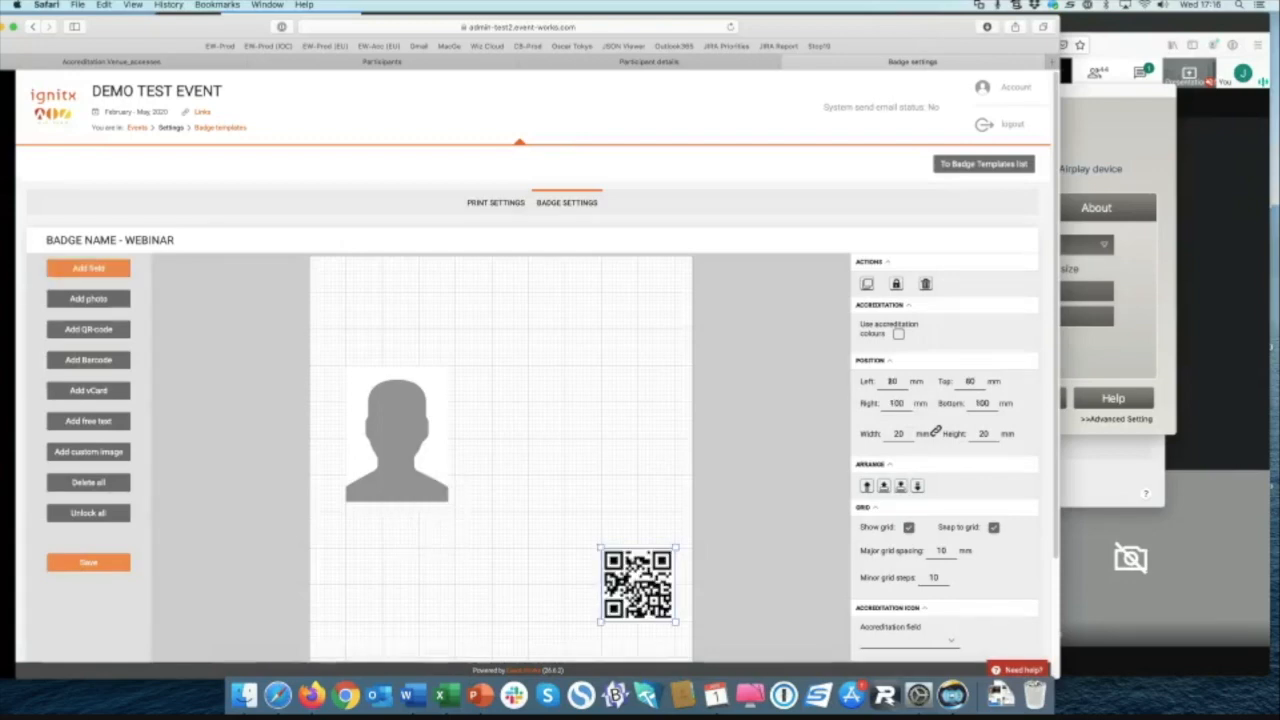
click(88, 268)
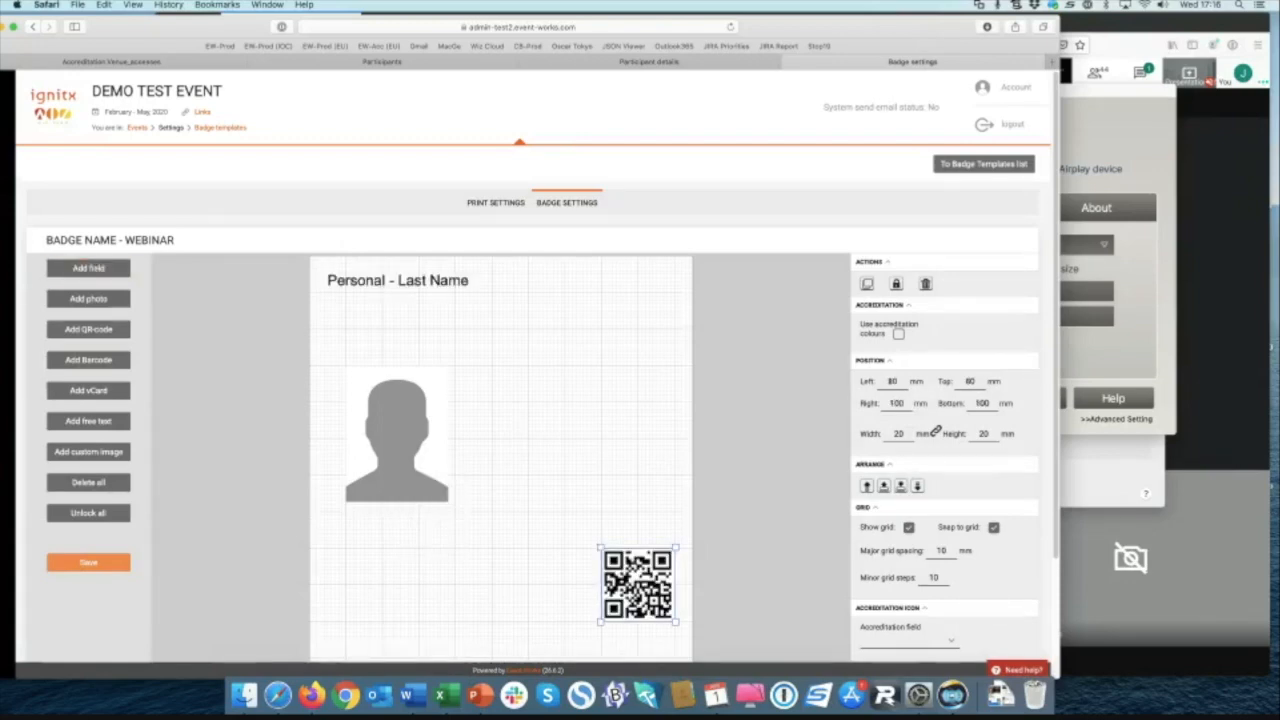
Step: Place the new field beside the photo and change it to Personal - First Name
drag(464, 386, 465, 385)
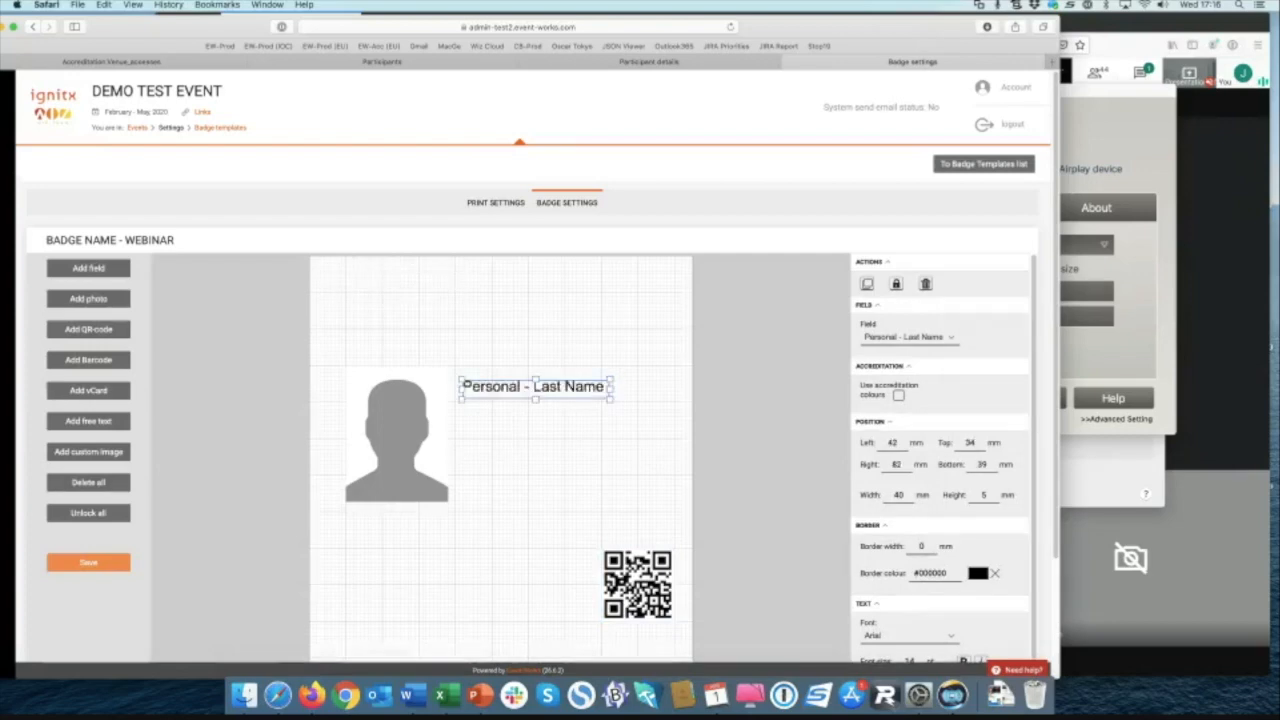
click(908, 337)
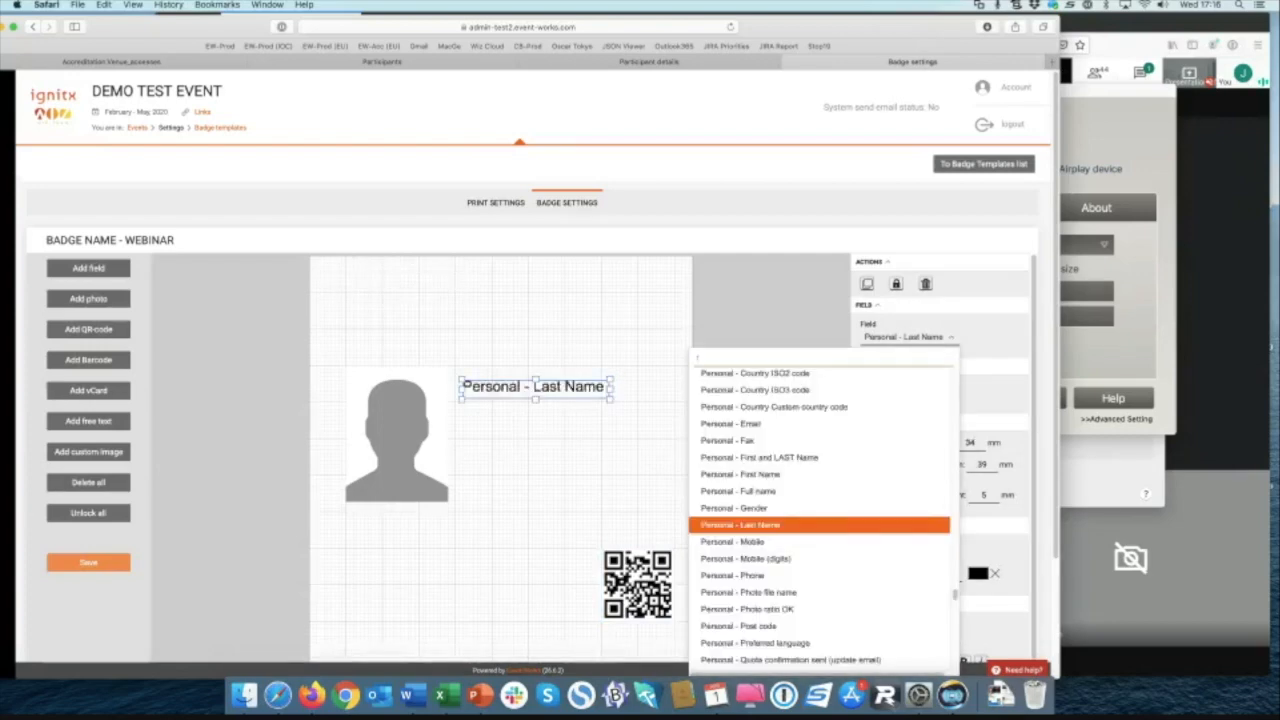
text(fi)
click(815, 429)
Step: Add a Last Name field below First Name and widen the First Name box
click(88, 268)
drag(400, 280, 536, 416)
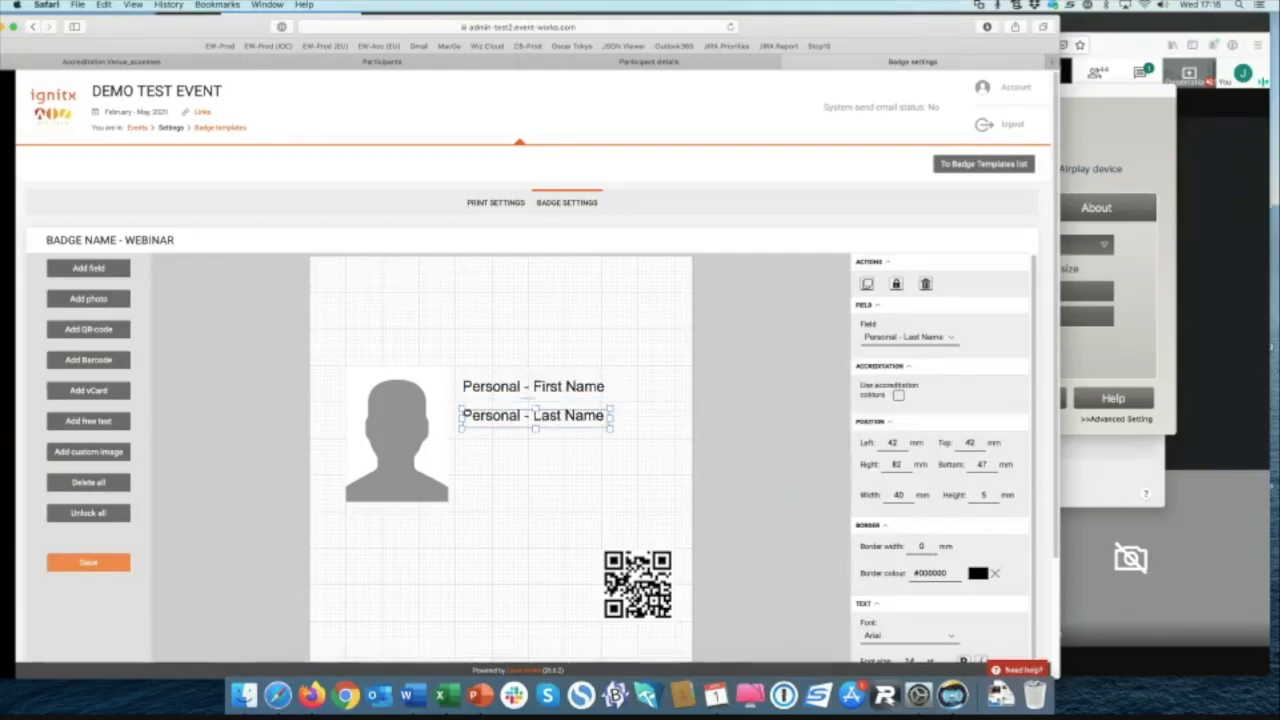
shift+click(527, 389)
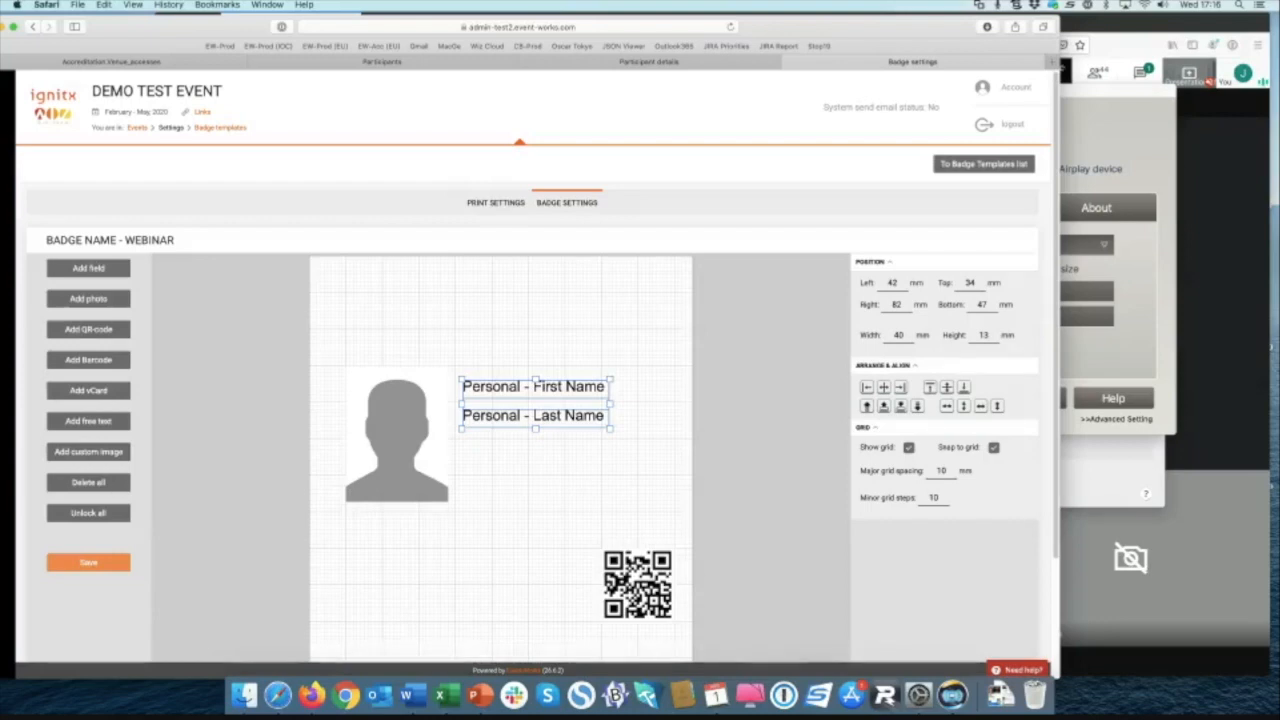
click(582, 388)
drag(610, 389, 675, 389)
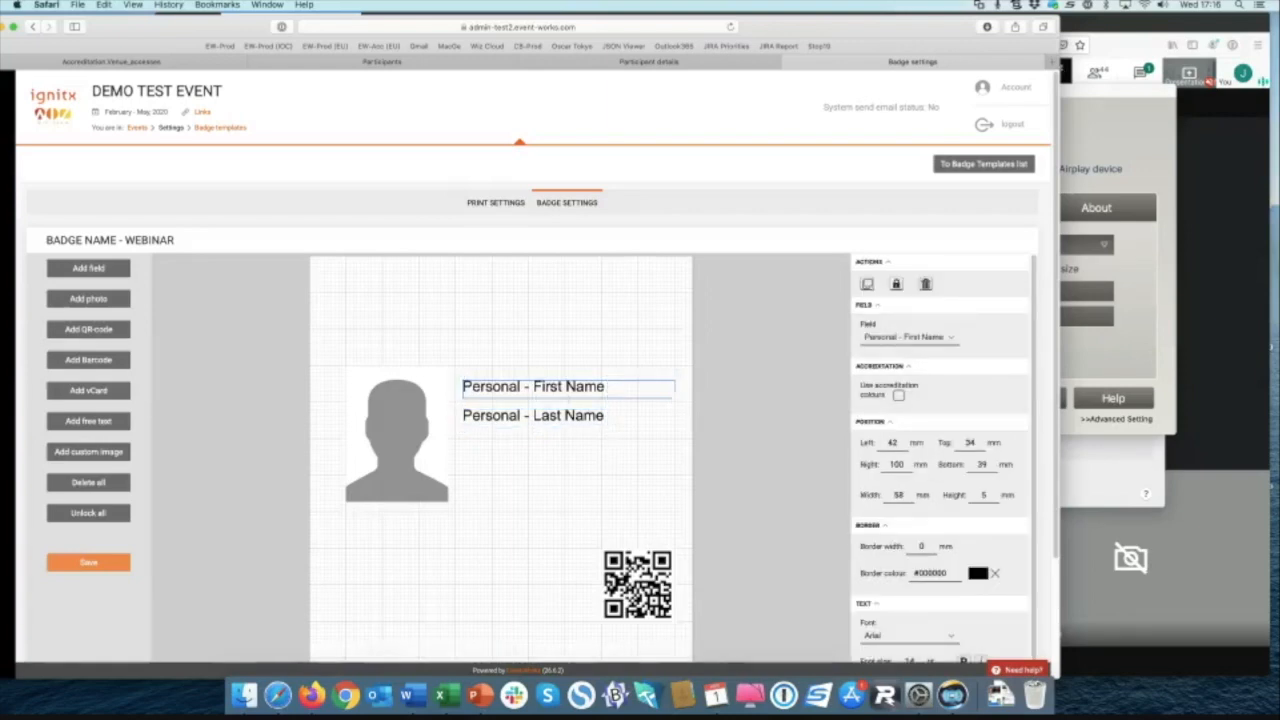
shift+click(533, 415)
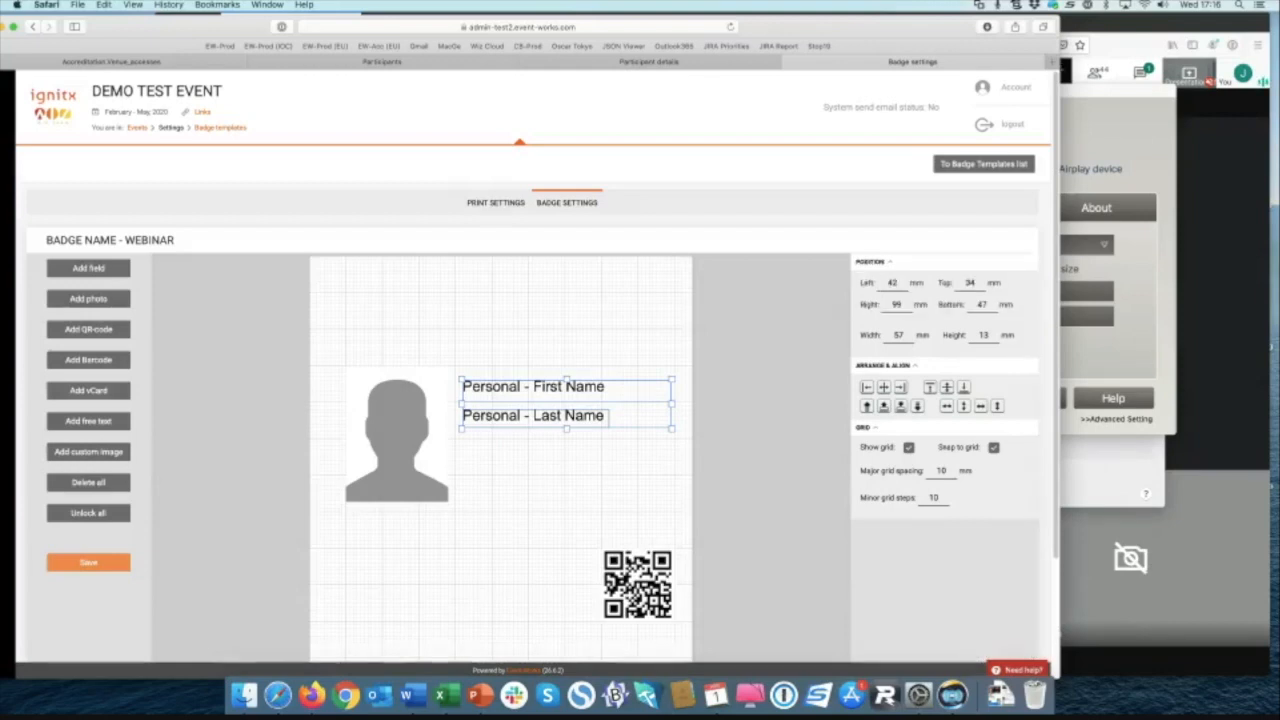
key(Escape)
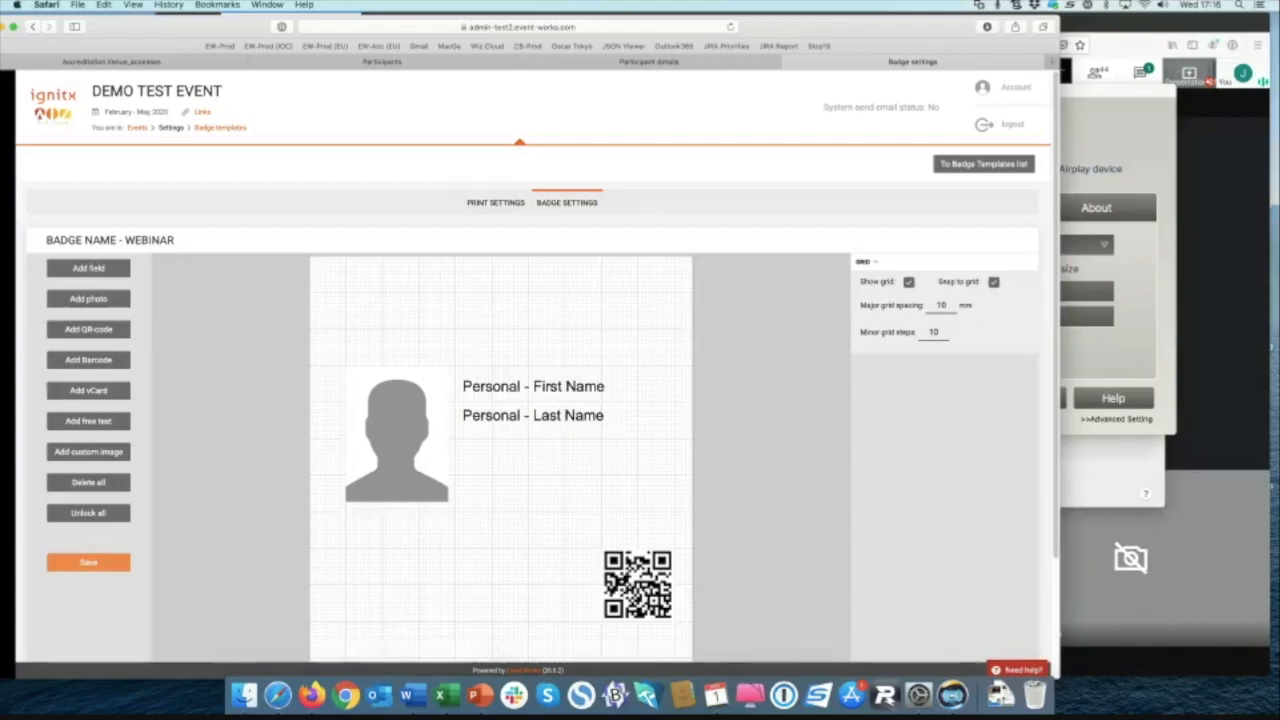
click(637, 570)
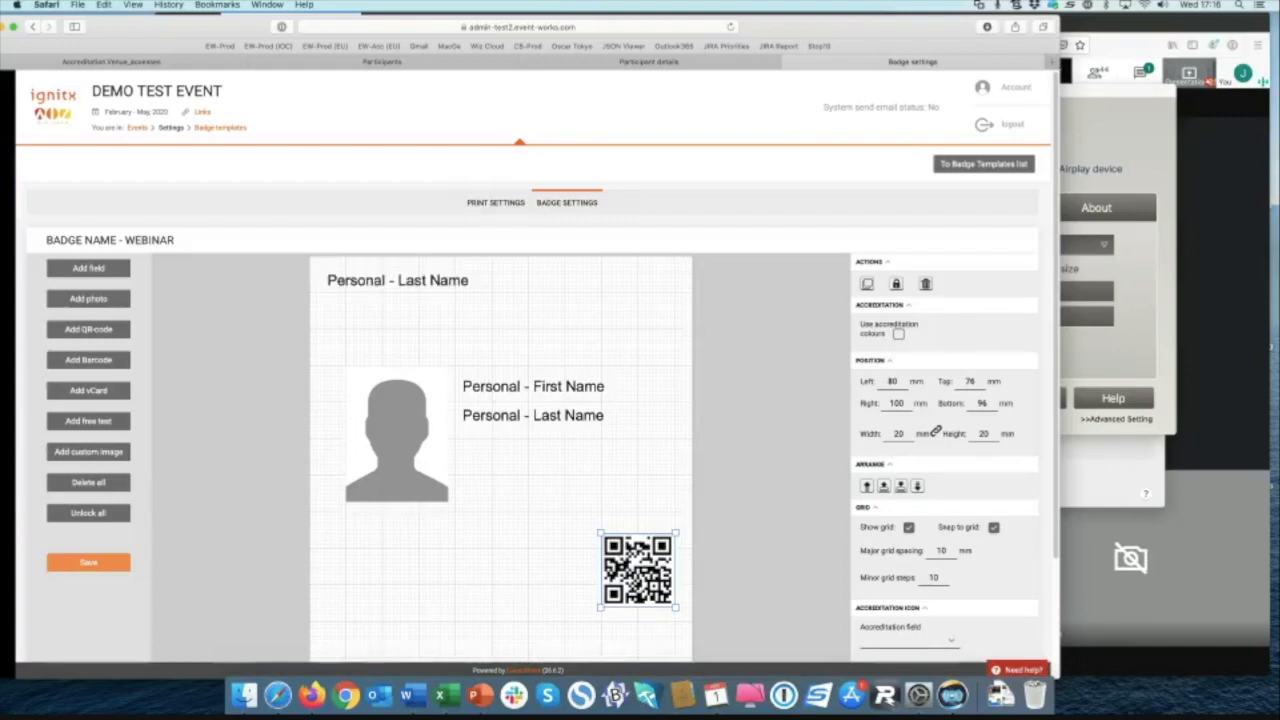
Step: Change the top Last Name field to Accreditation type and move it below the name fields
click(398, 281)
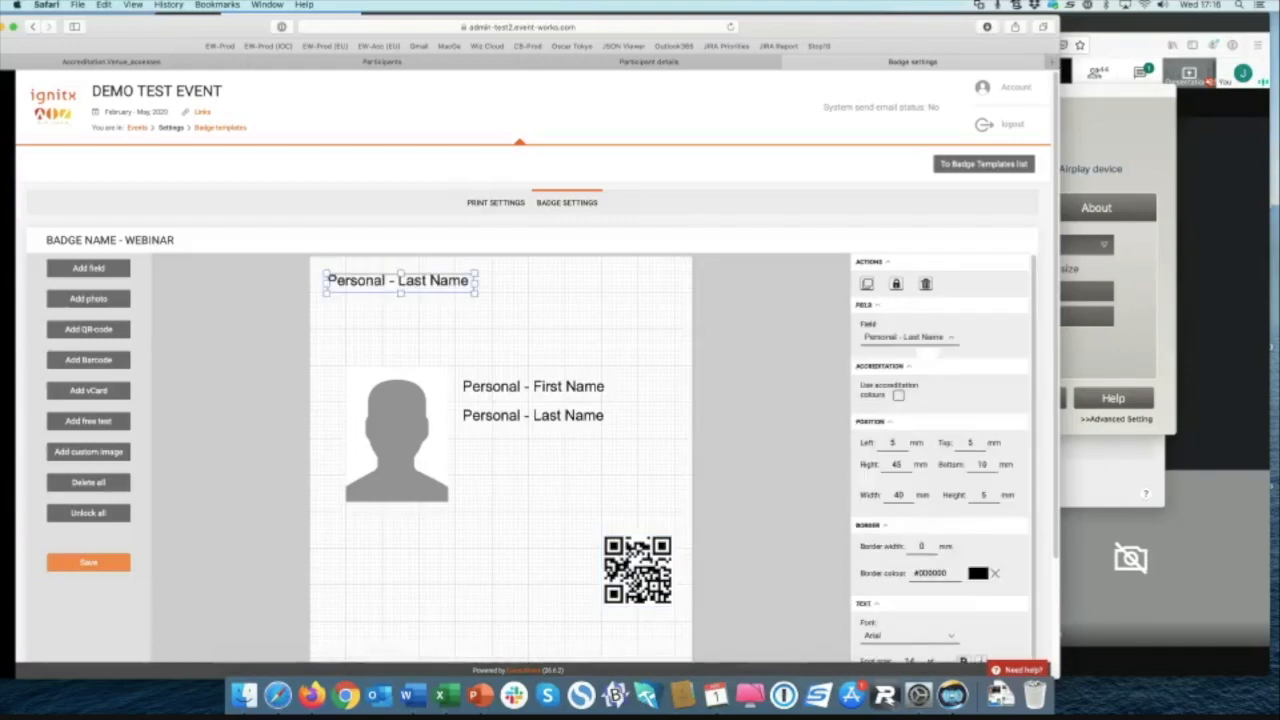
click(909, 338)
text(type)
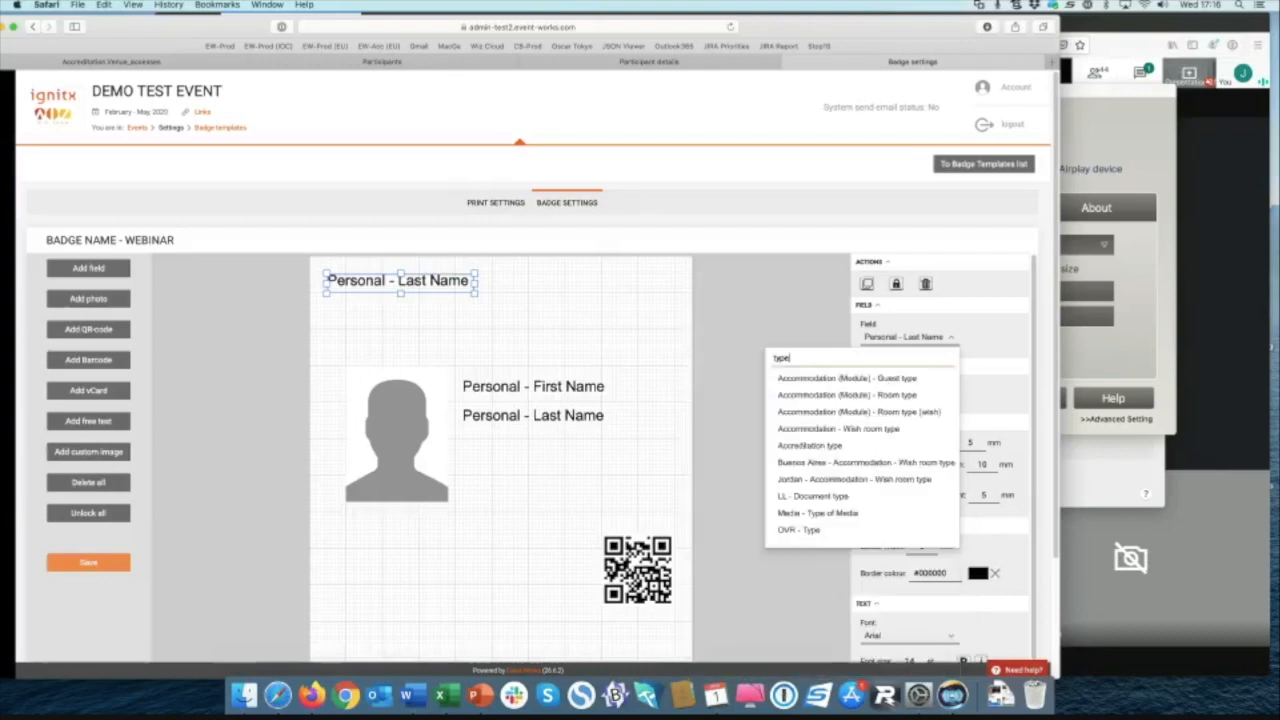
click(810, 446)
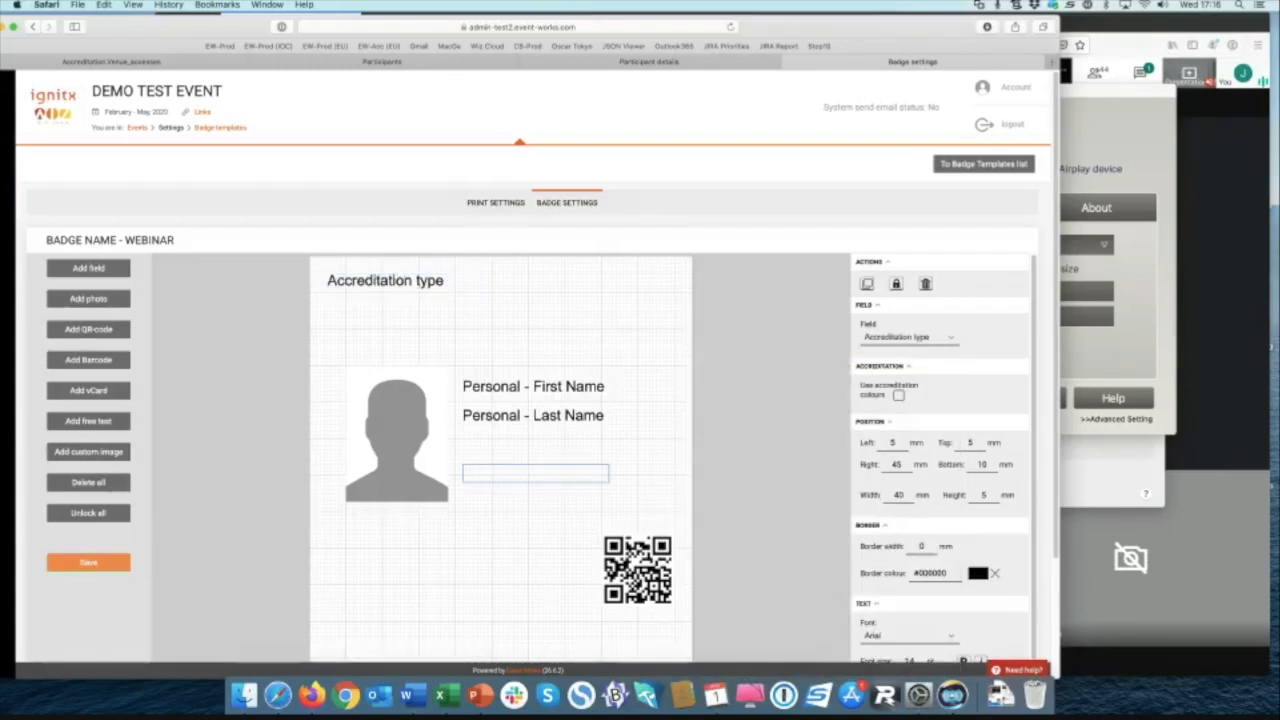
drag(535, 473, 535, 471)
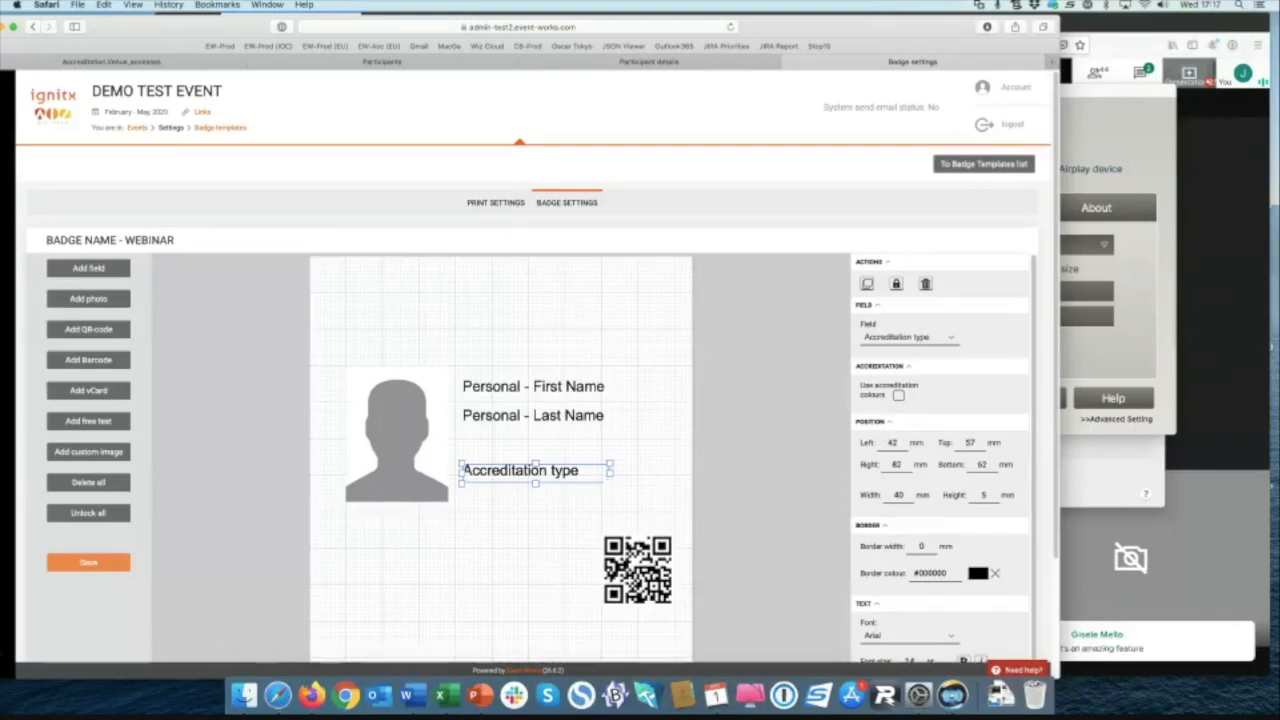
drag(610, 483, 577, 498)
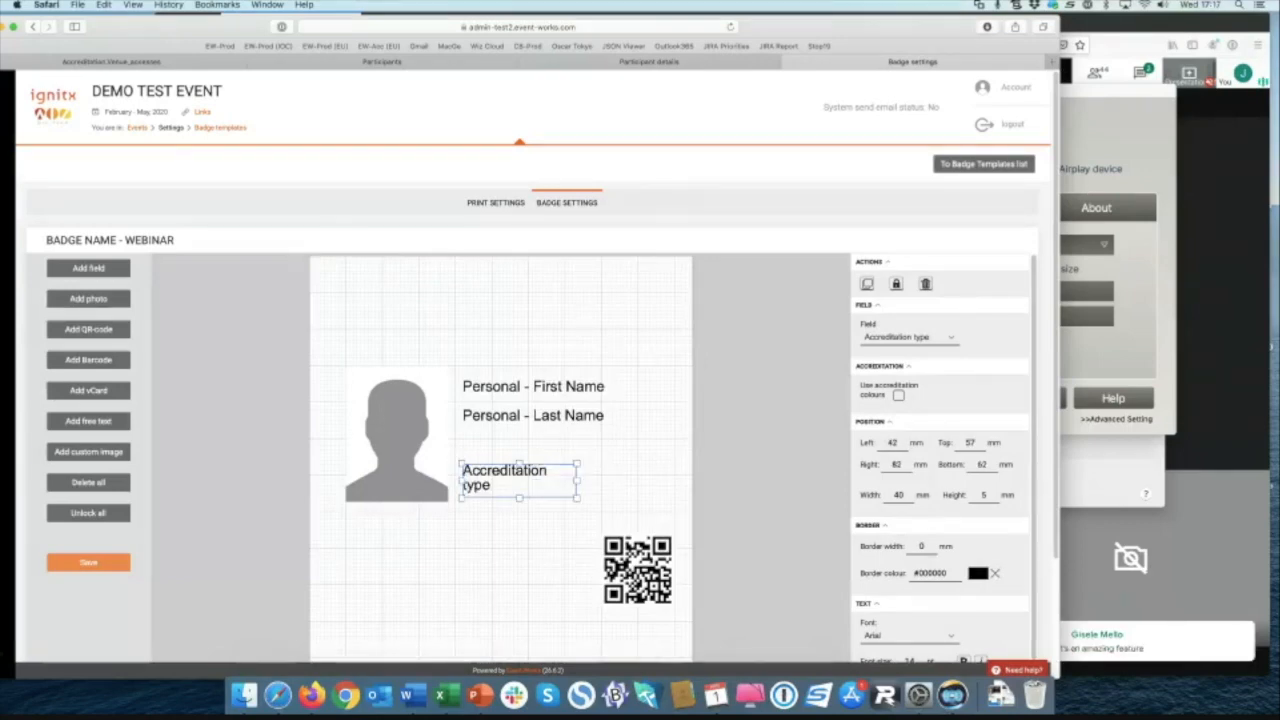
Step: Set the Accreditation type text to 22 pt Tahoma, centred horizontally and vertically
scroll(890, 600, down, 3)
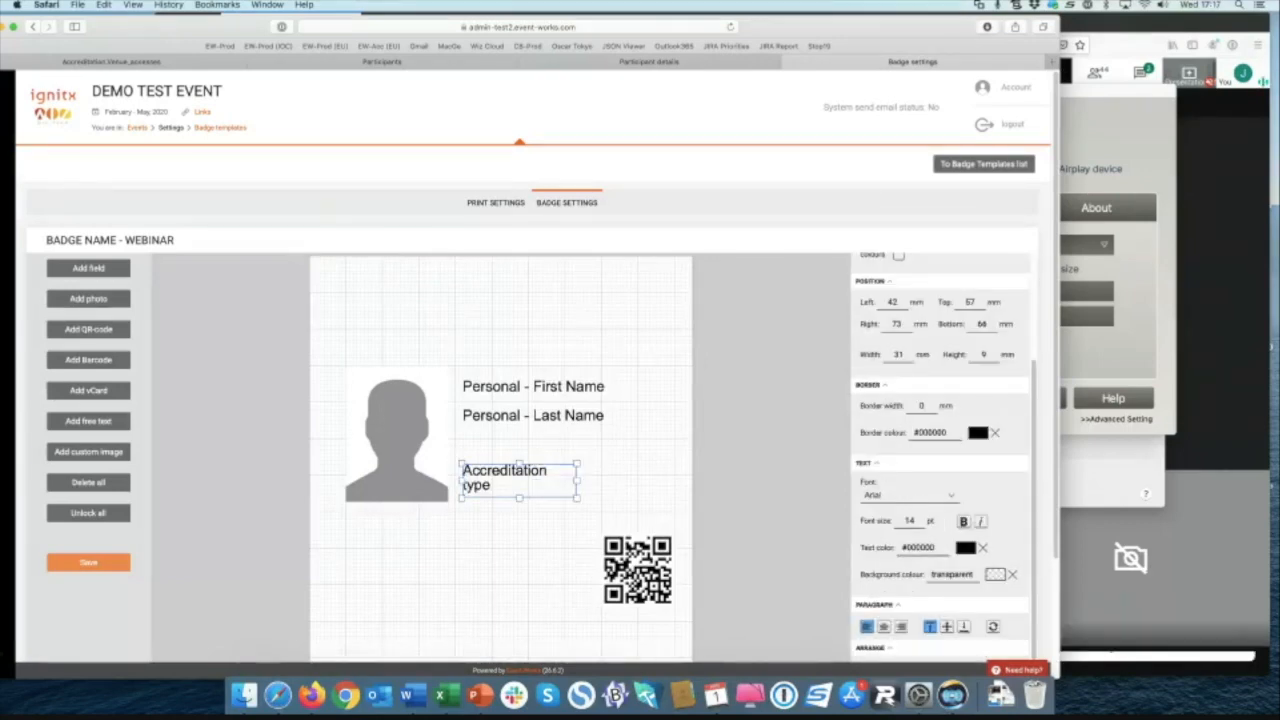
click(905, 495)
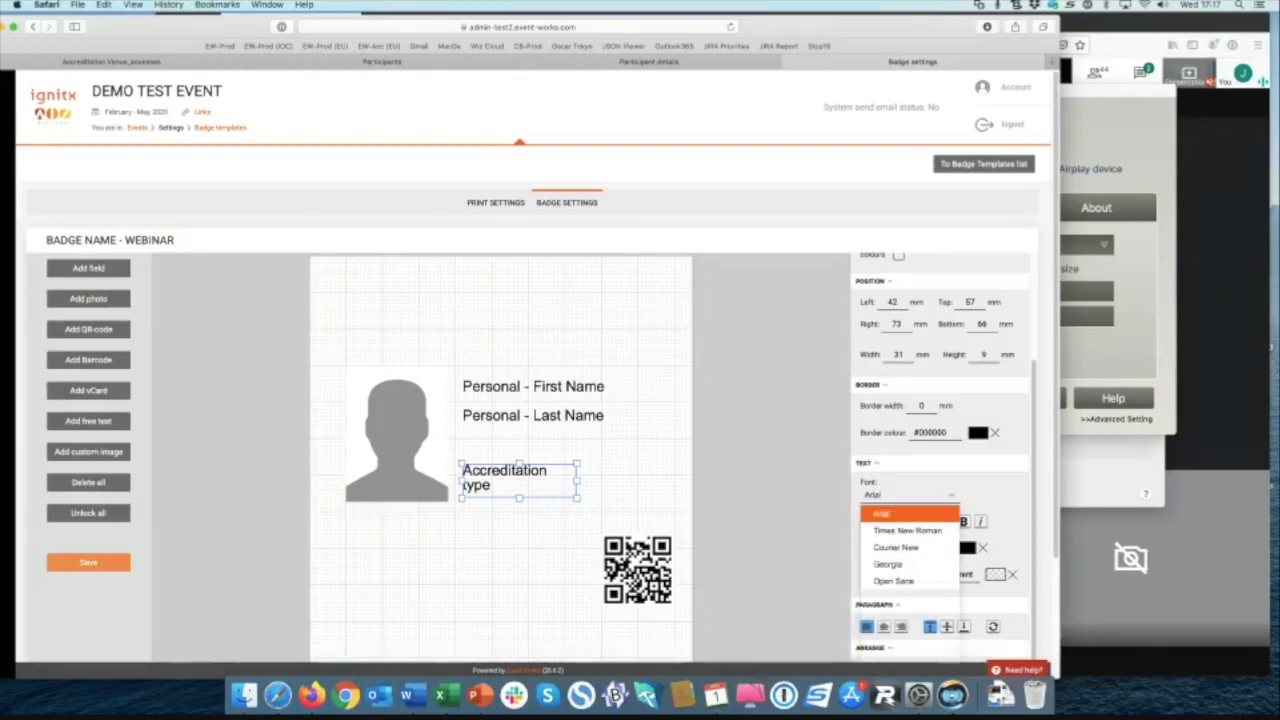
click(885, 513)
text(22)
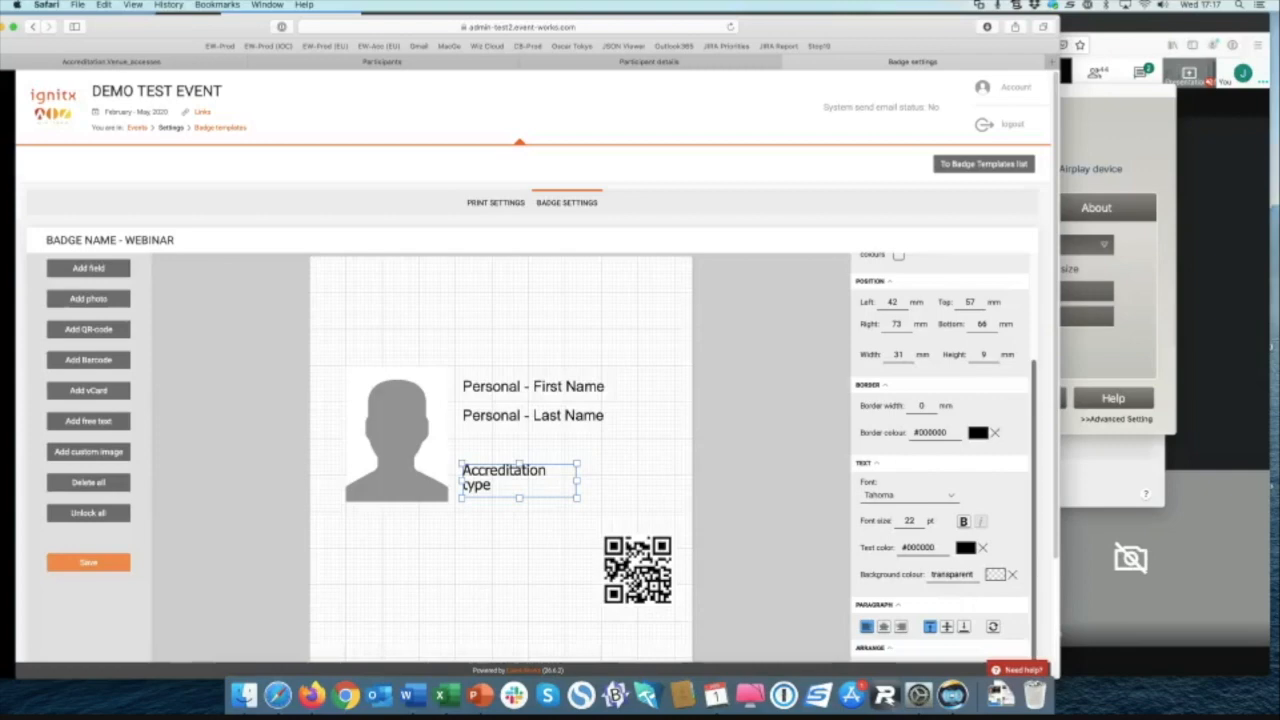
key(Return)
click(883, 626)
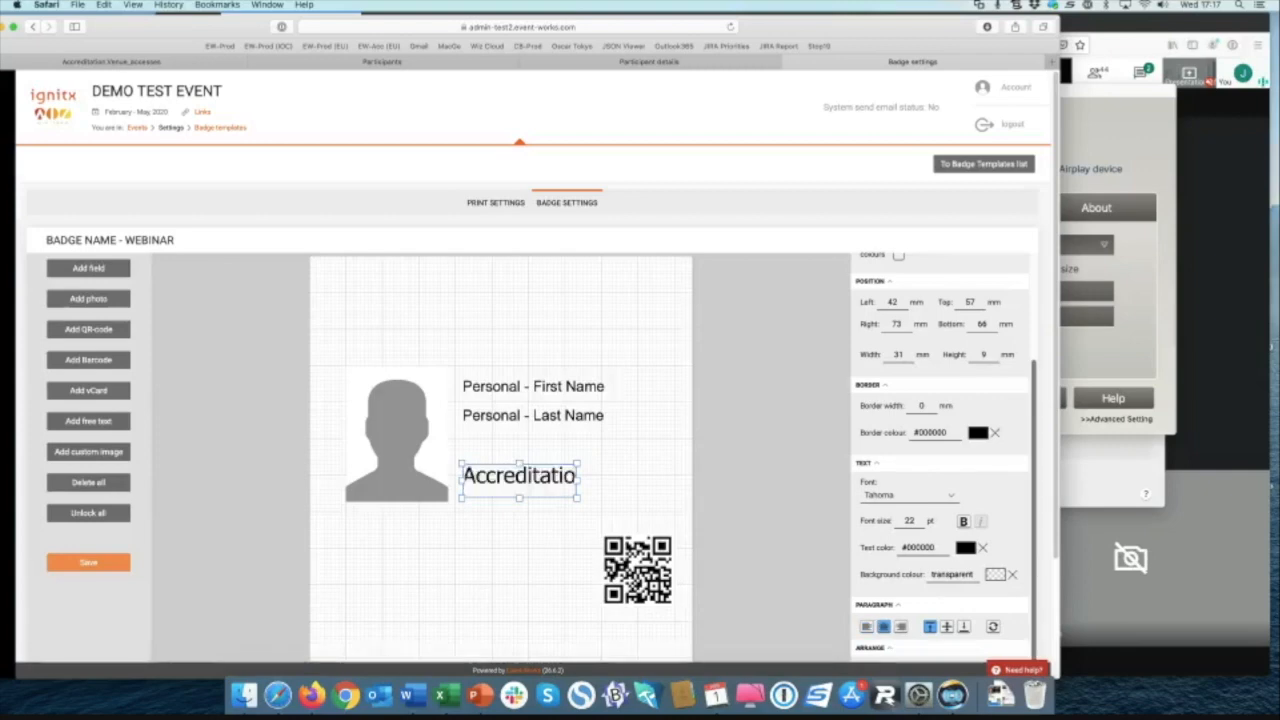
click(946, 626)
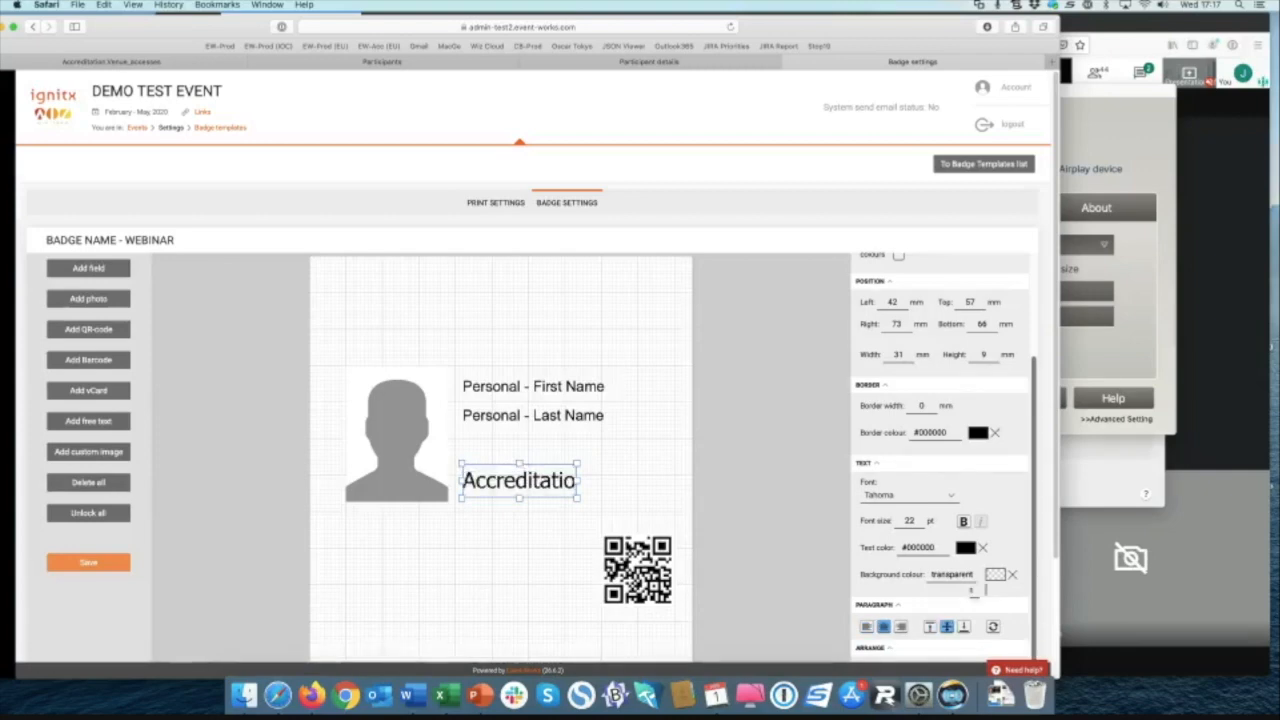
Step: Turn on 'Use accreditation colours' for the accreditation field and deselect it
scroll(940, 450, up, 3)
click(898, 354)
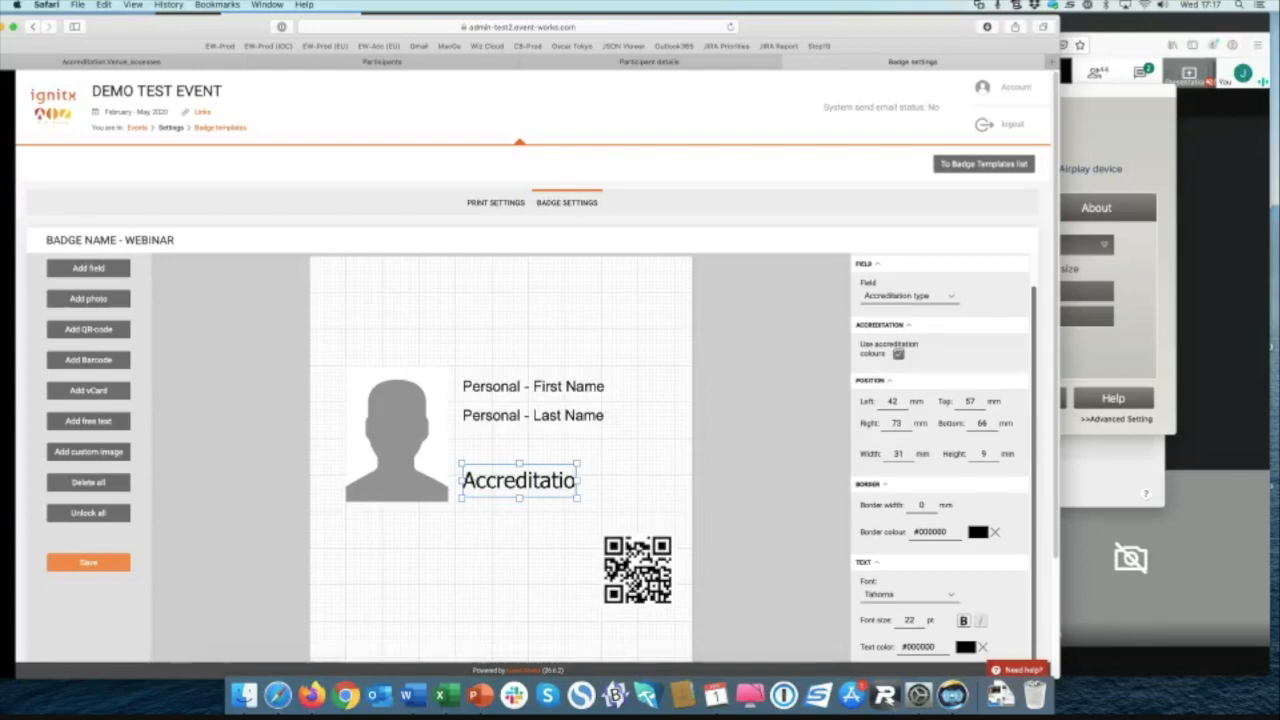
click(768, 385)
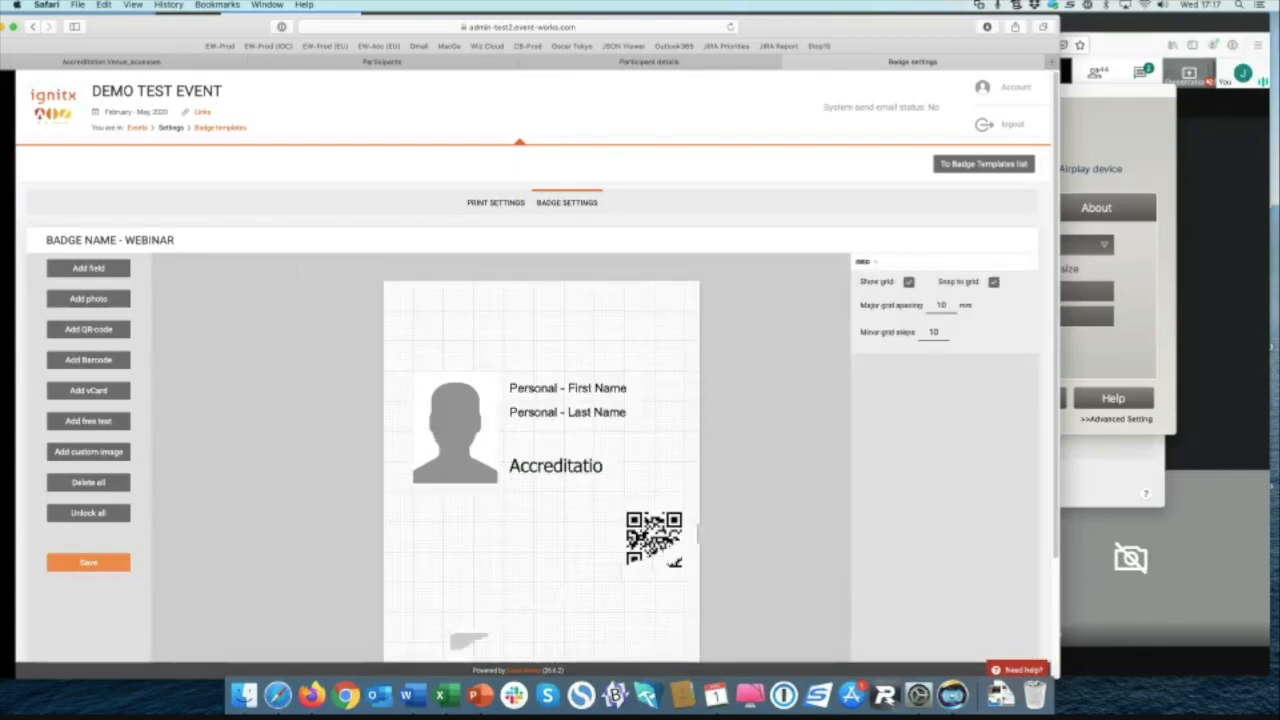
drag(768, 440, 758, 346)
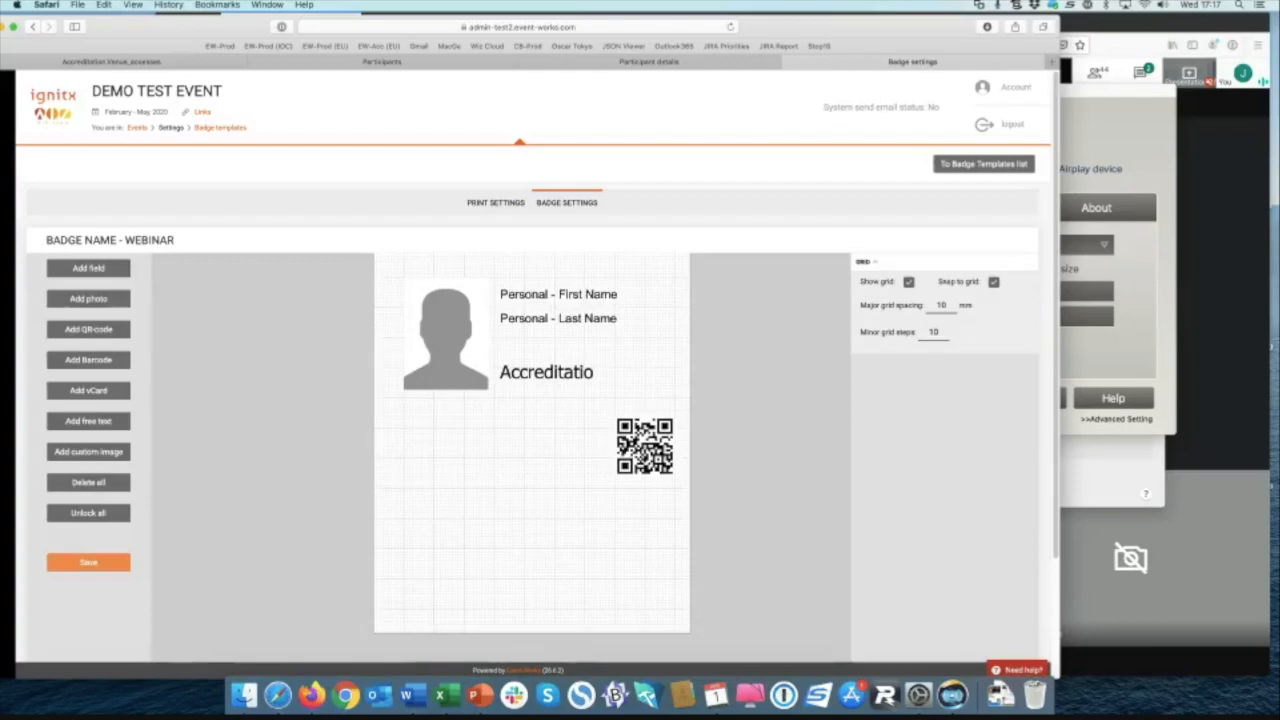
drag(445, 412, 435, 489)
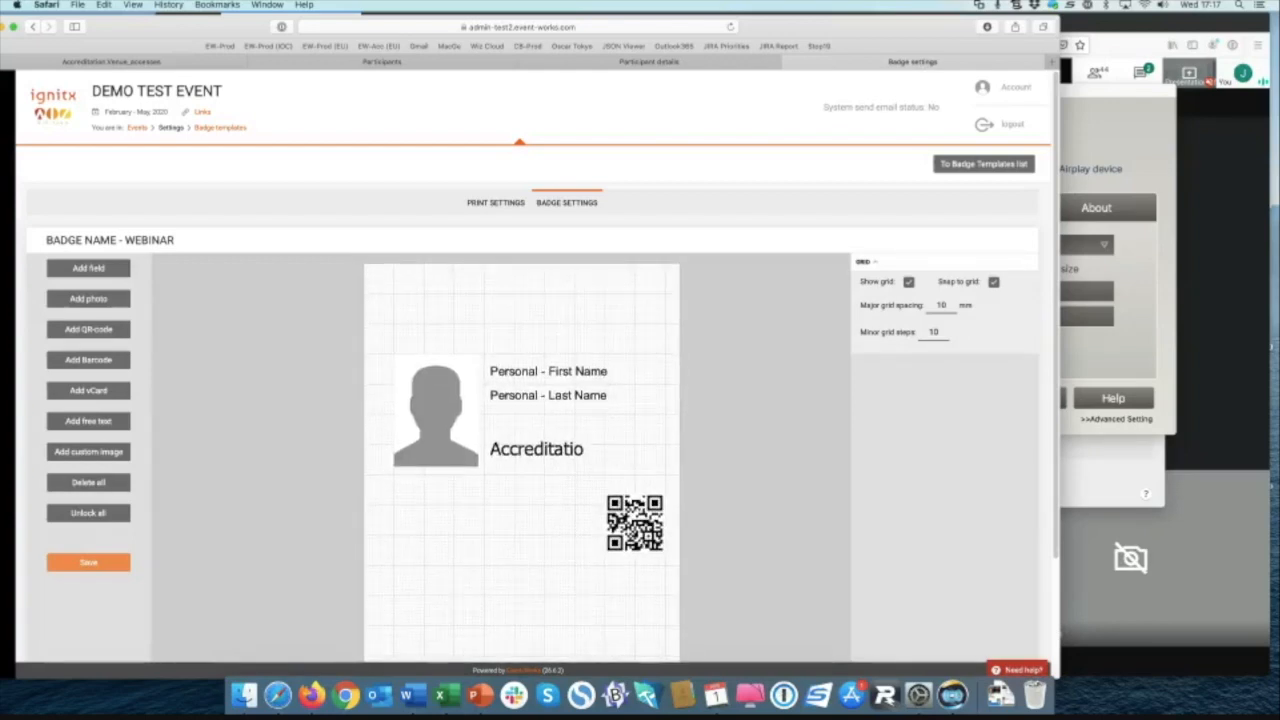
Step: Add a Last Name field near the badge's bottom left, sized 20 × 20 mm
click(88, 268)
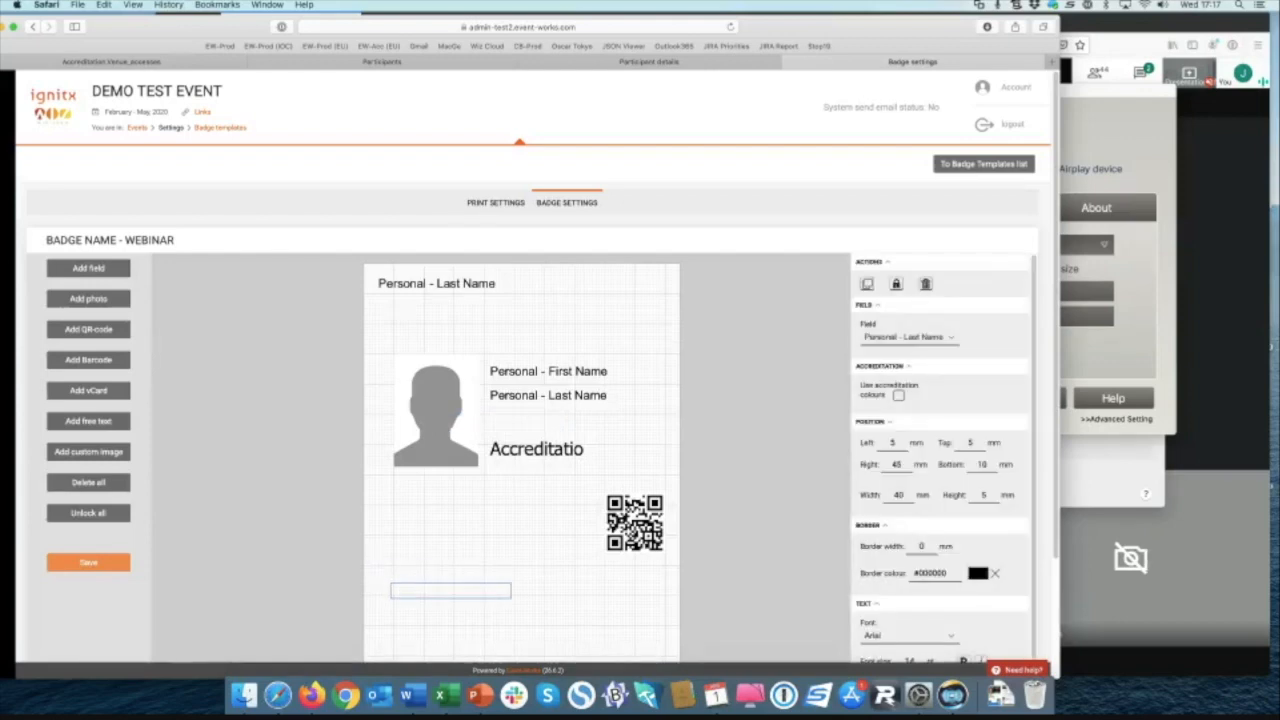
drag(395, 588, 395, 588)
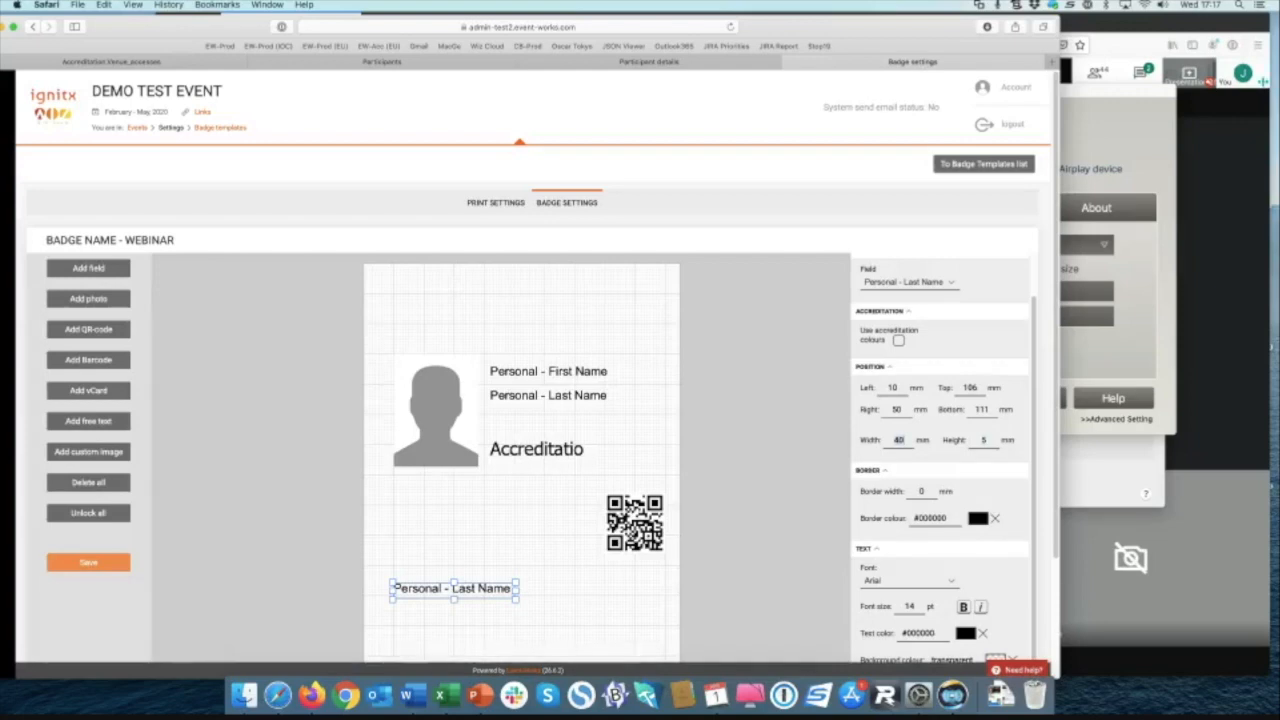
text(20)
key(Tab)
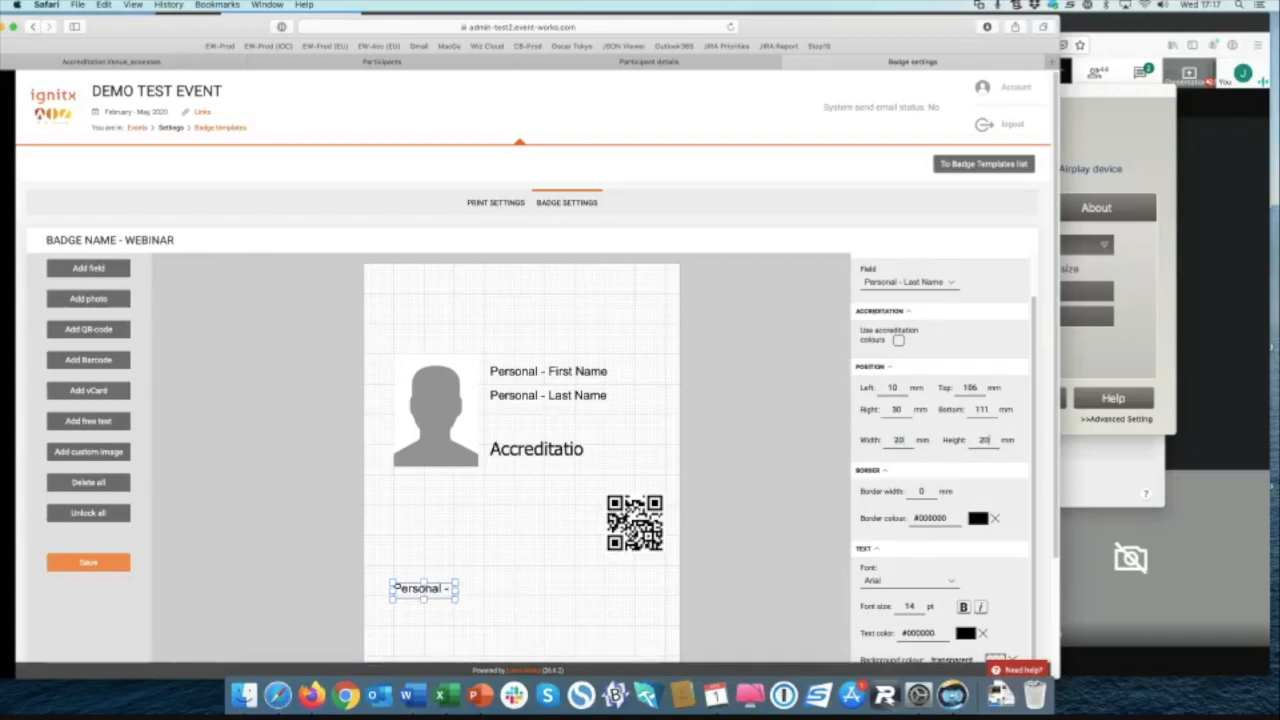
text(20)
key(Tab)
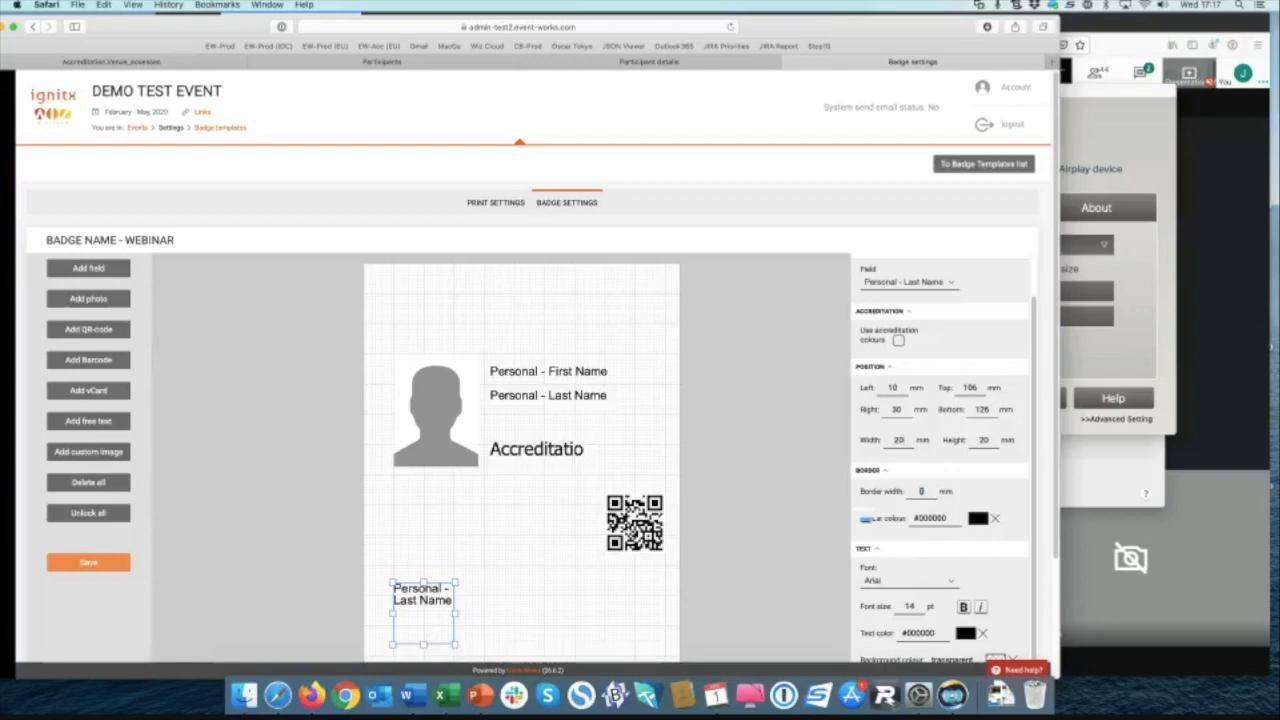
Step: Set the new Last Name field's font to Tahoma at 25 pt
scroll(940, 520, down, 5)
click(909, 393)
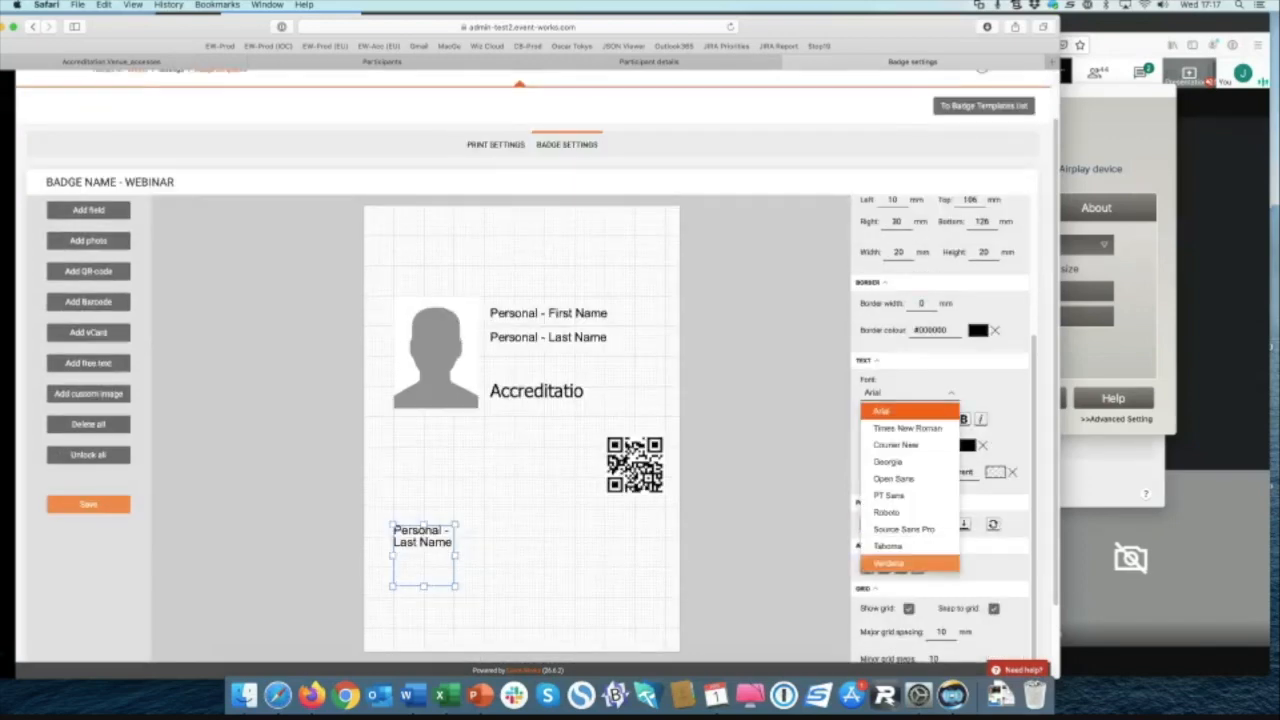
click(888, 546)
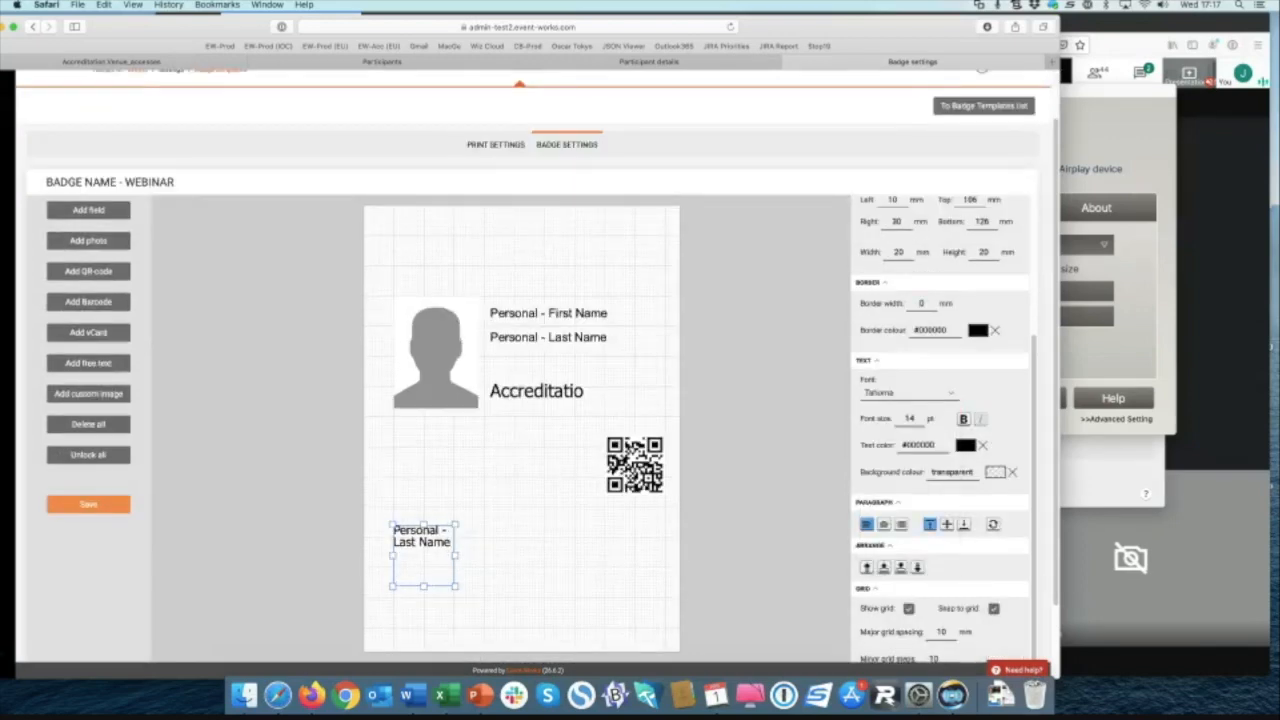
double_click(909, 419)
text(25)
Step: Centre the Last Name text, move its box slightly lower, and set text colour #ffffff
click(884, 524)
drag(424, 554, 425, 579)
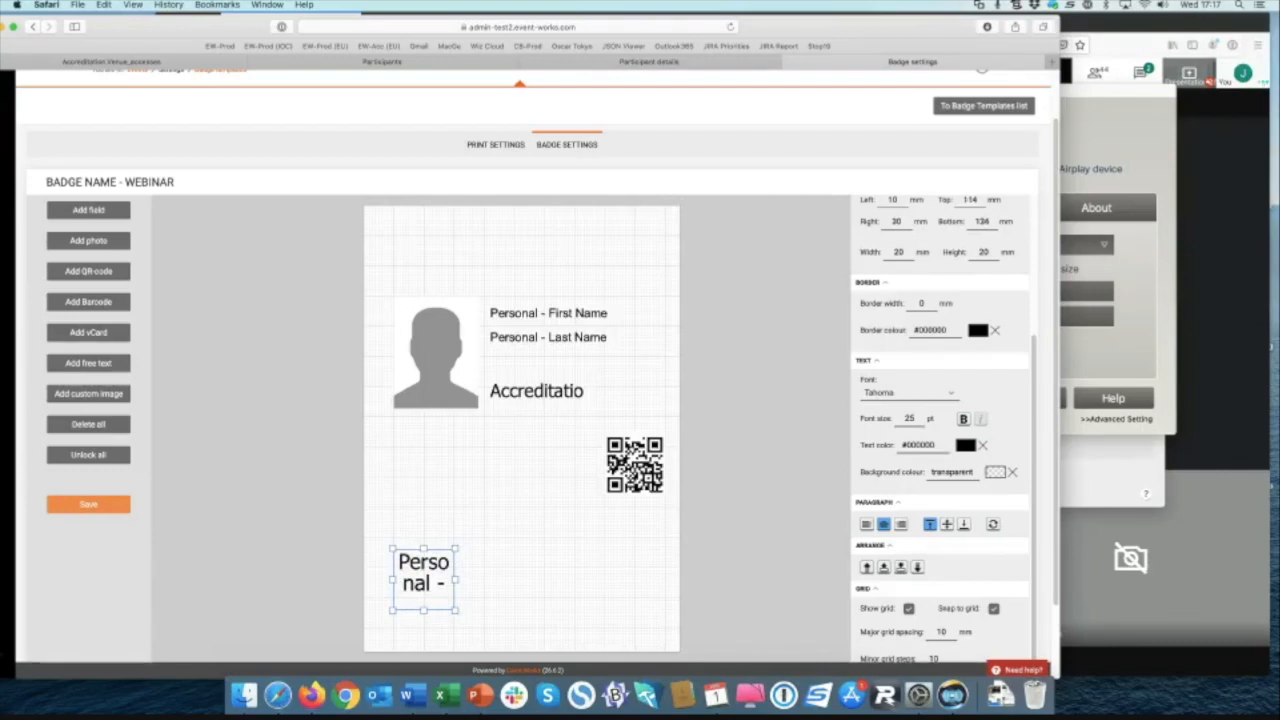
click(965, 445)
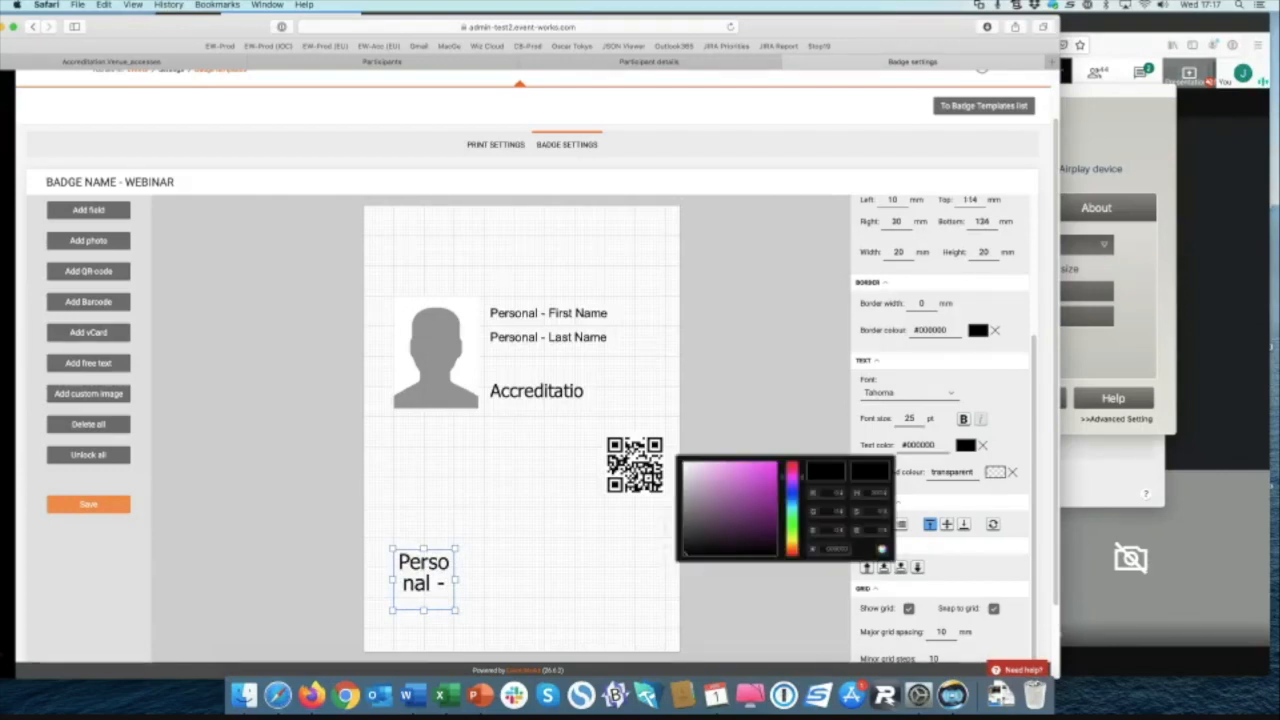
drag(850, 549, 818, 549)
text(ffffff)
key(Tab)
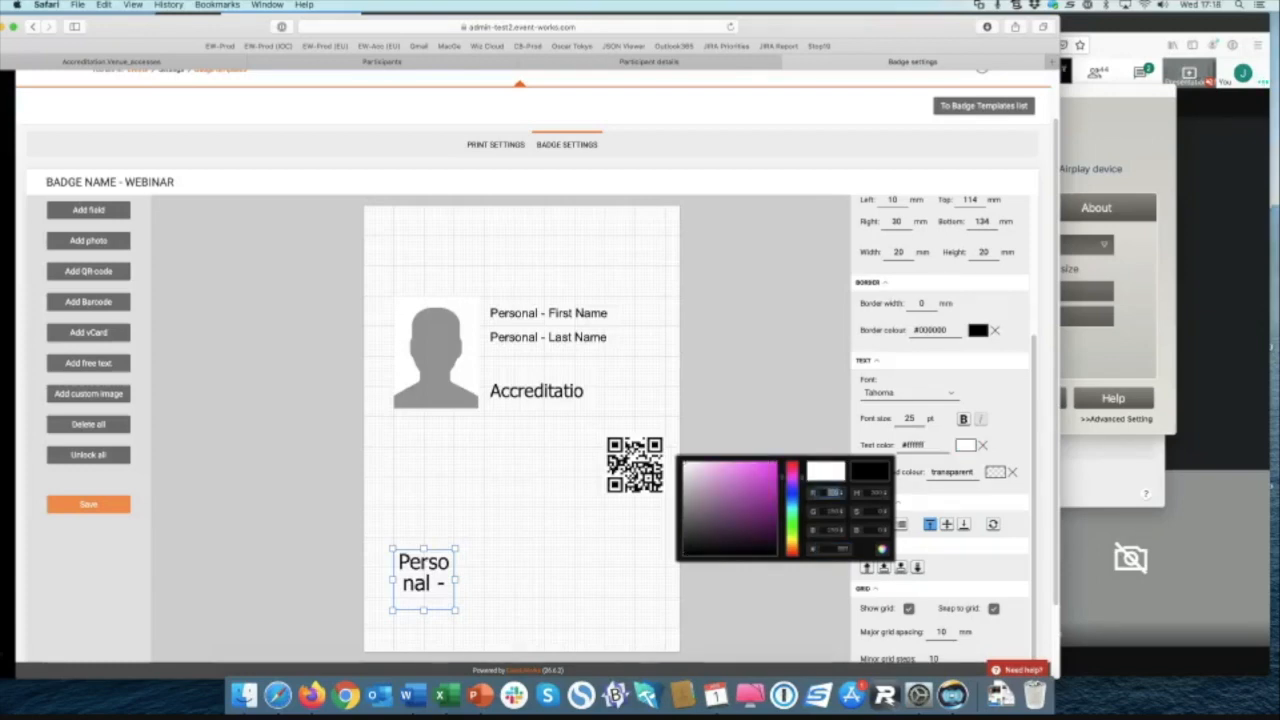
key(Return)
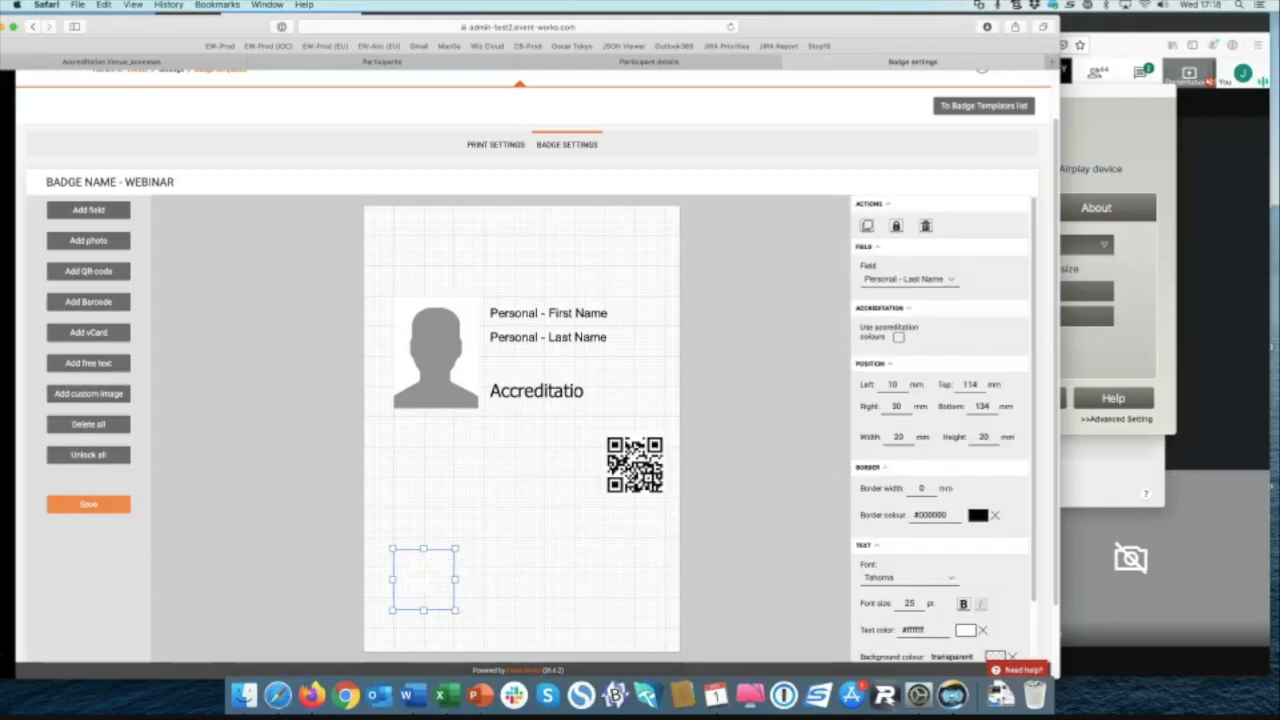
Step: Give the Last Name box a blue #2708d4 border and a black #000000 background
click(978, 515)
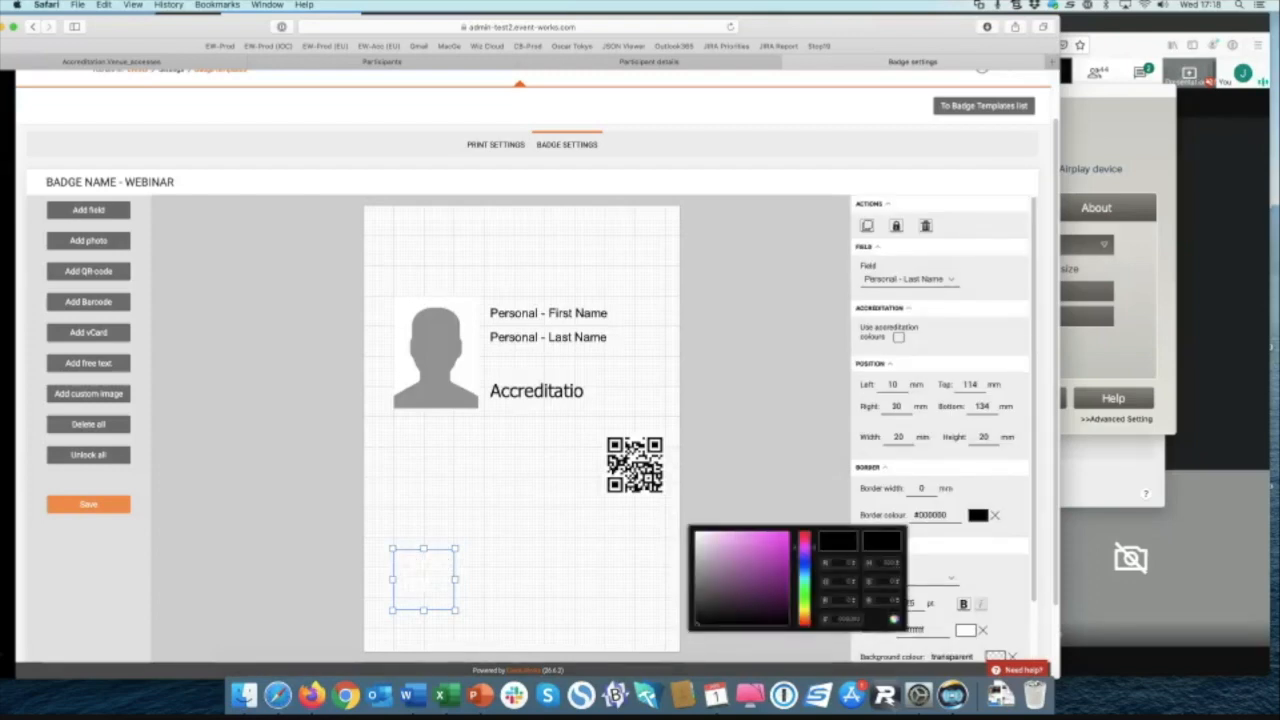
click(802, 557)
click(783, 544)
scroll(995, 600, down, 1)
click(995, 646)
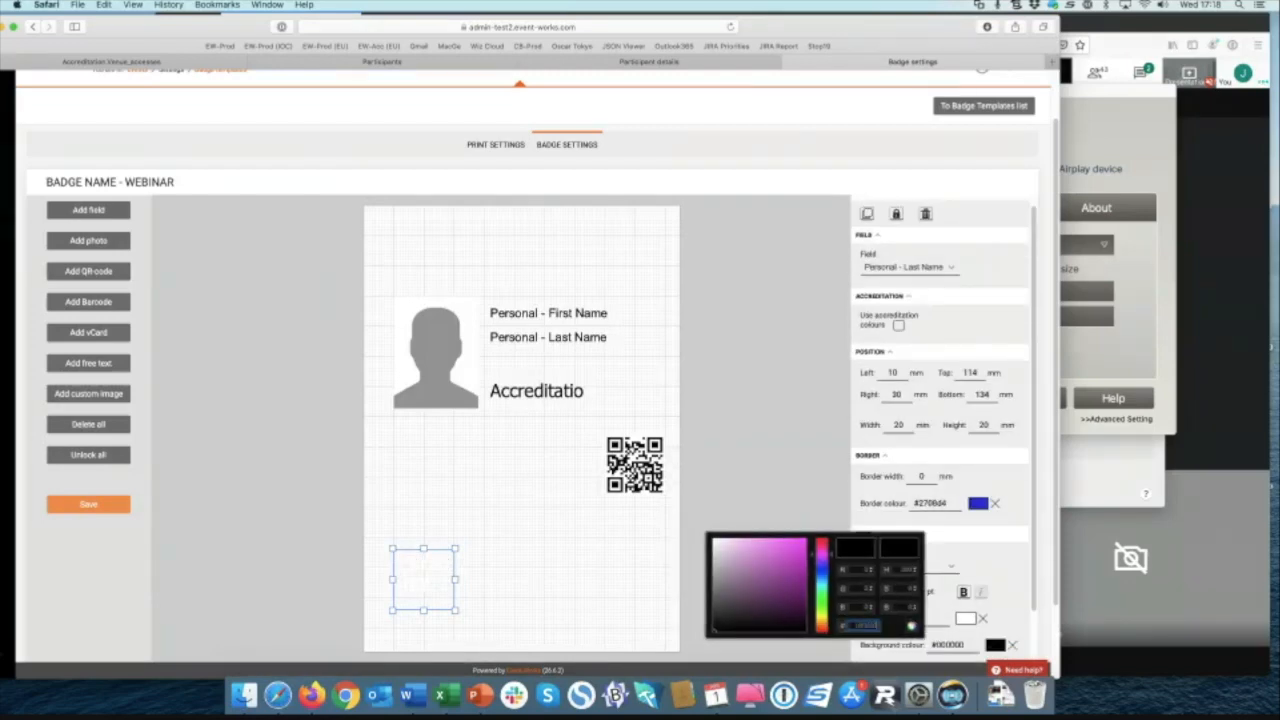
key(Tab)
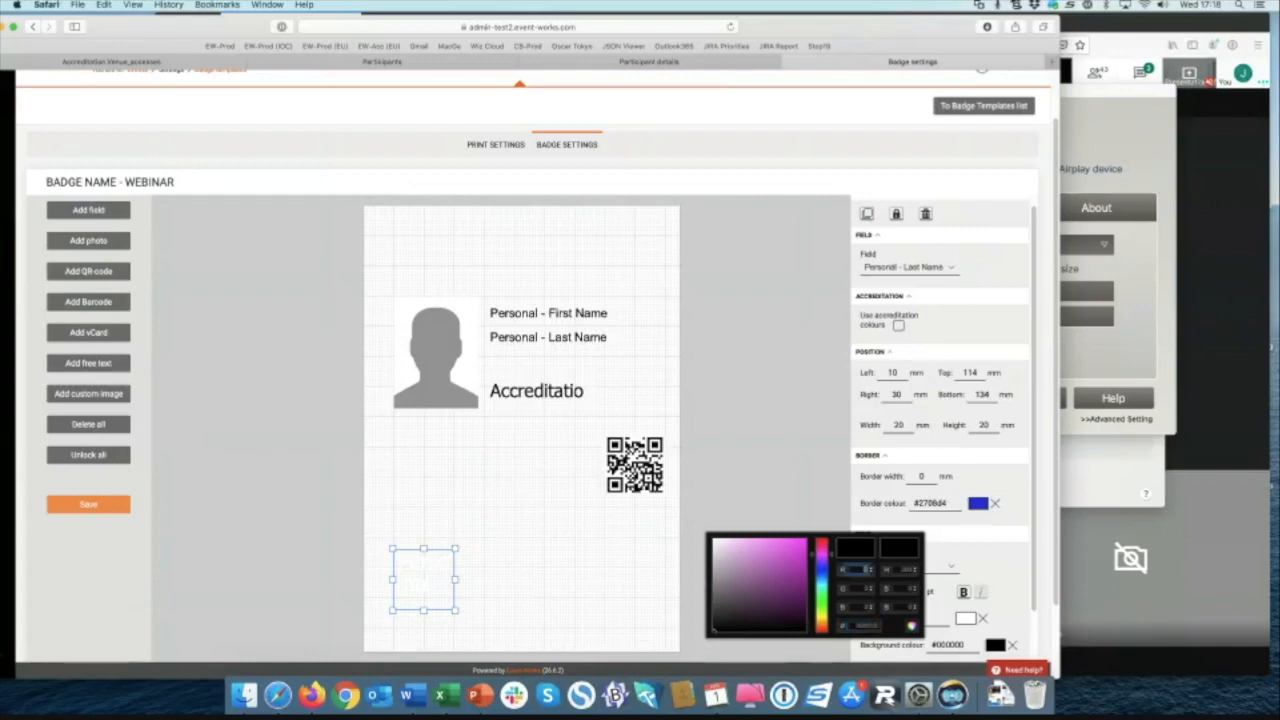
key(Escape)
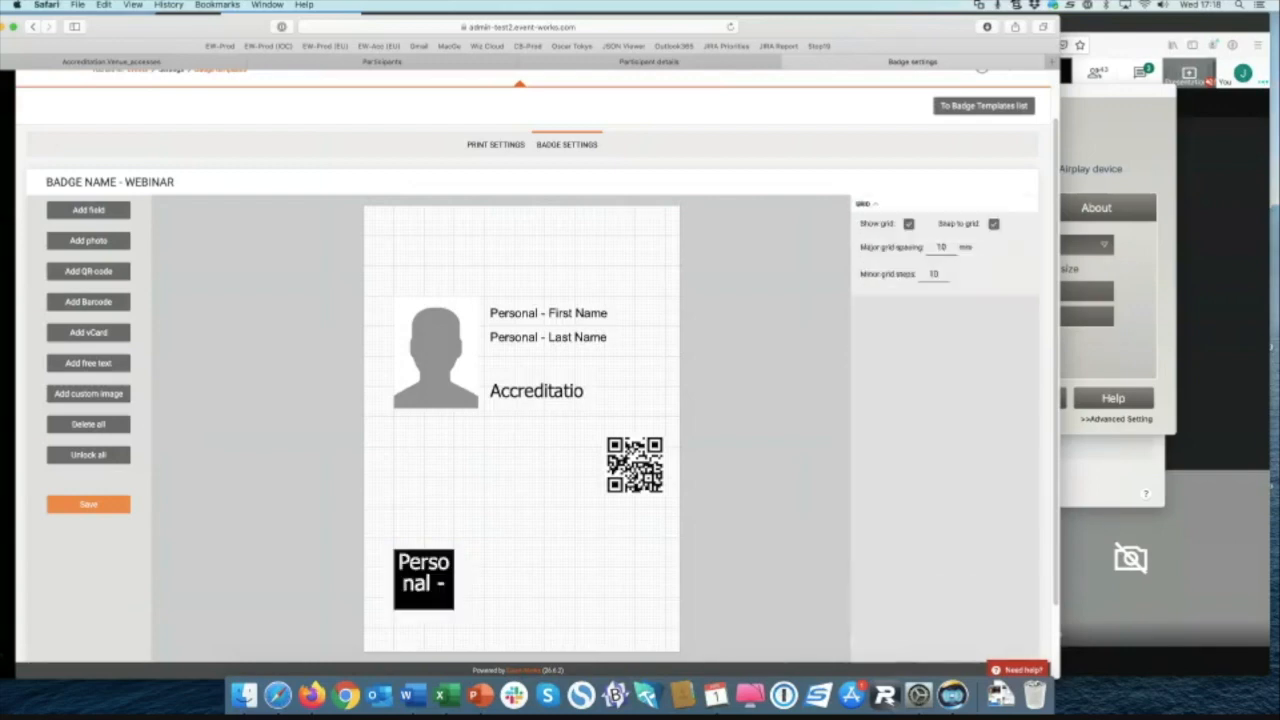
click(411, 582)
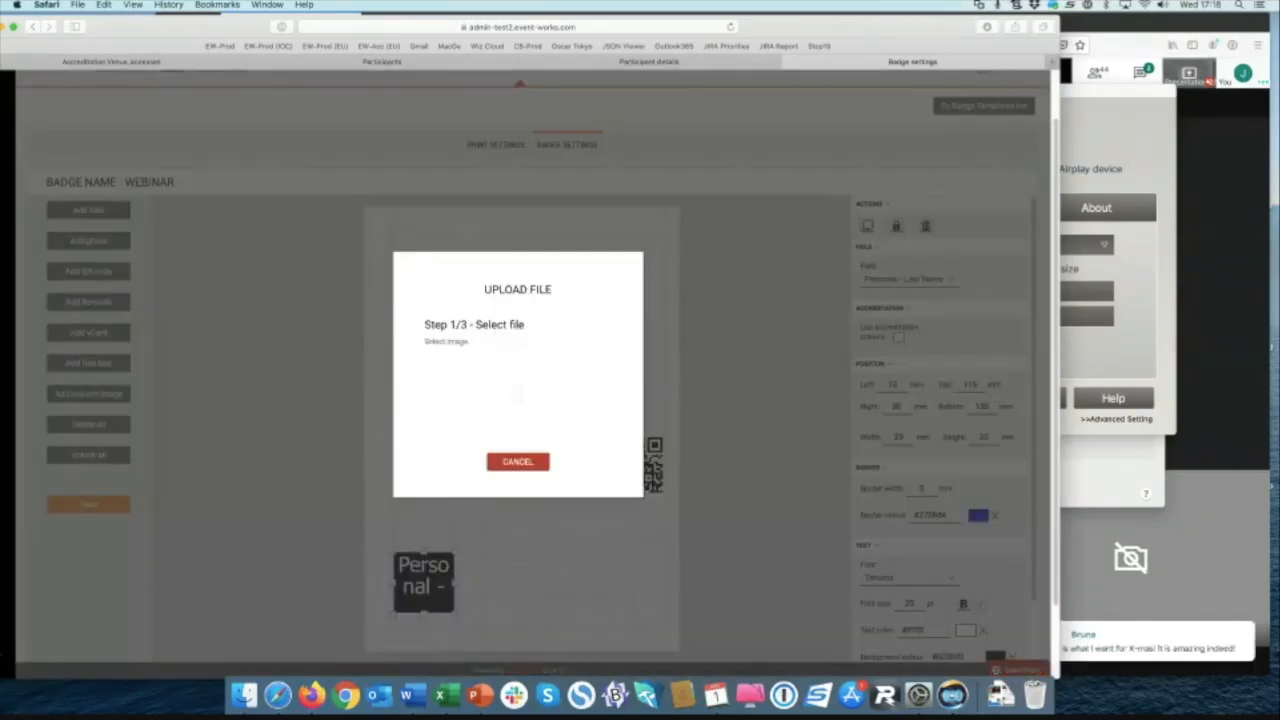
Step: Place the boxing.png image from the Desktop on the badge
click(517, 393)
click(173, 123)
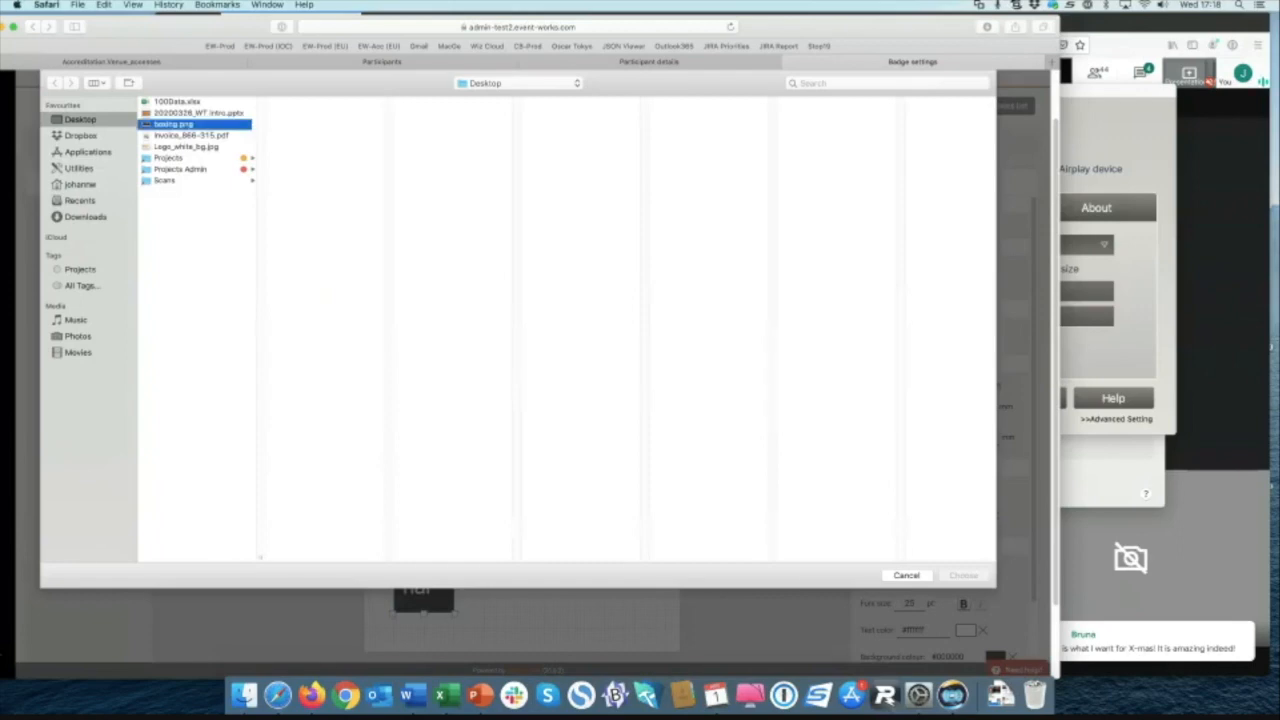
click(963, 575)
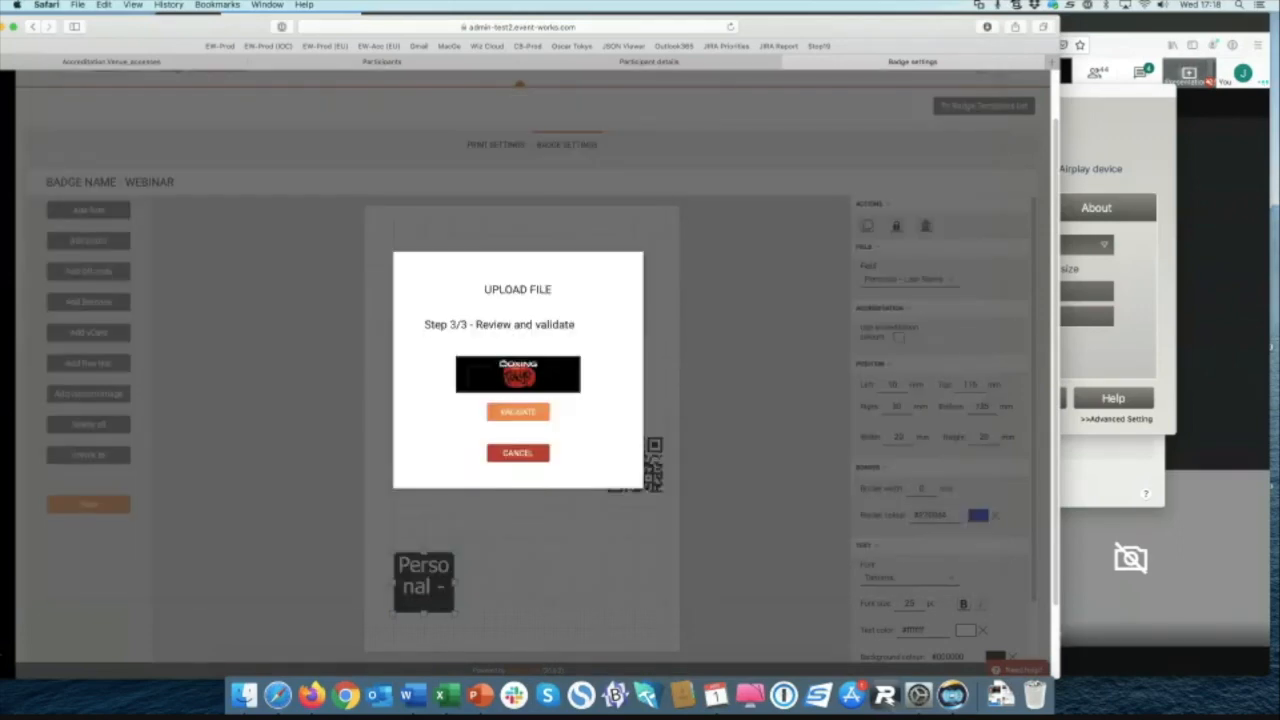
click(517, 411)
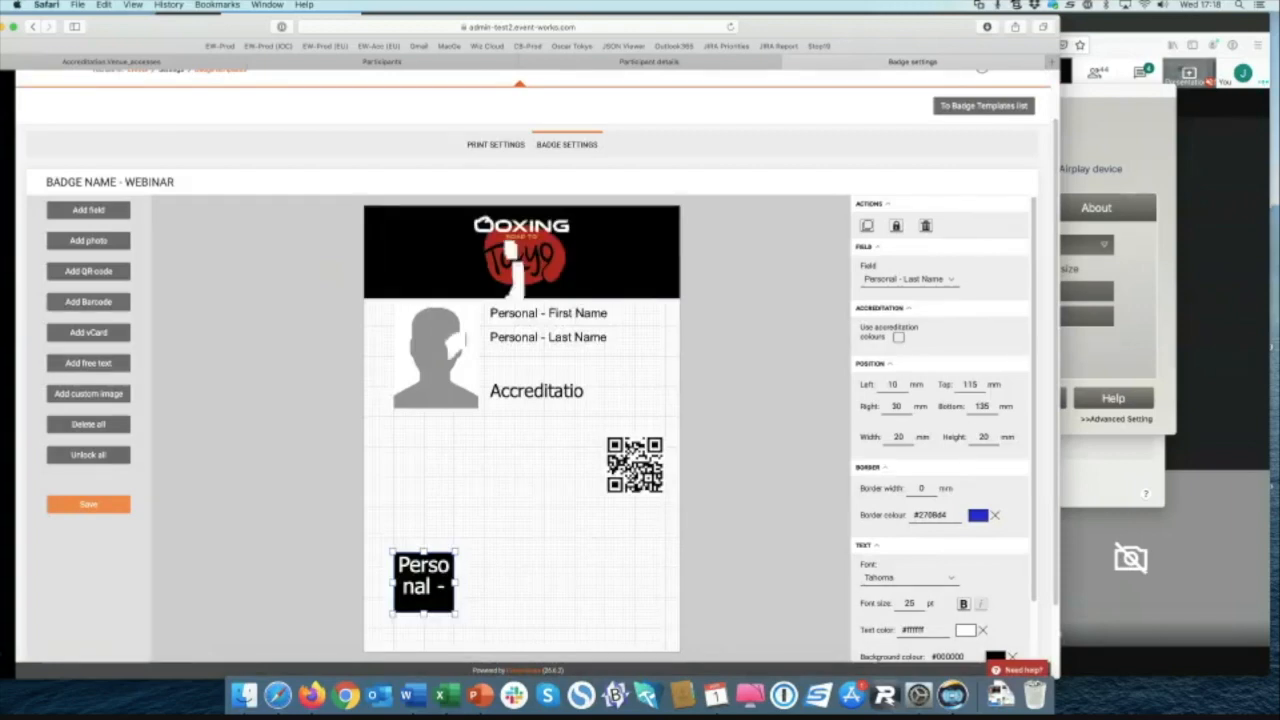
Step: Move the photo lower and left, then shift First Name, Last Name and Accreditation fields down together
drag(448, 350, 436, 377)
click(548, 315)
shift+click(548, 338)
shift+click(536, 391)
drag(526, 335, 523, 353)
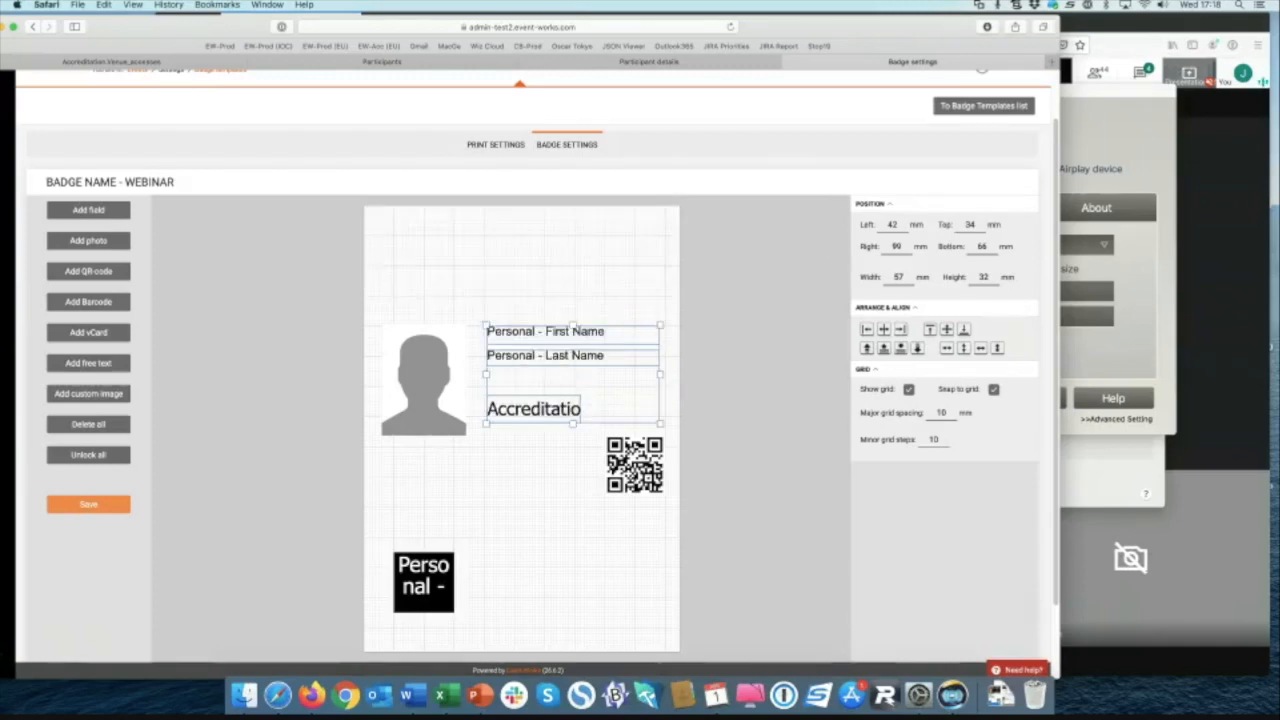
click(540, 490)
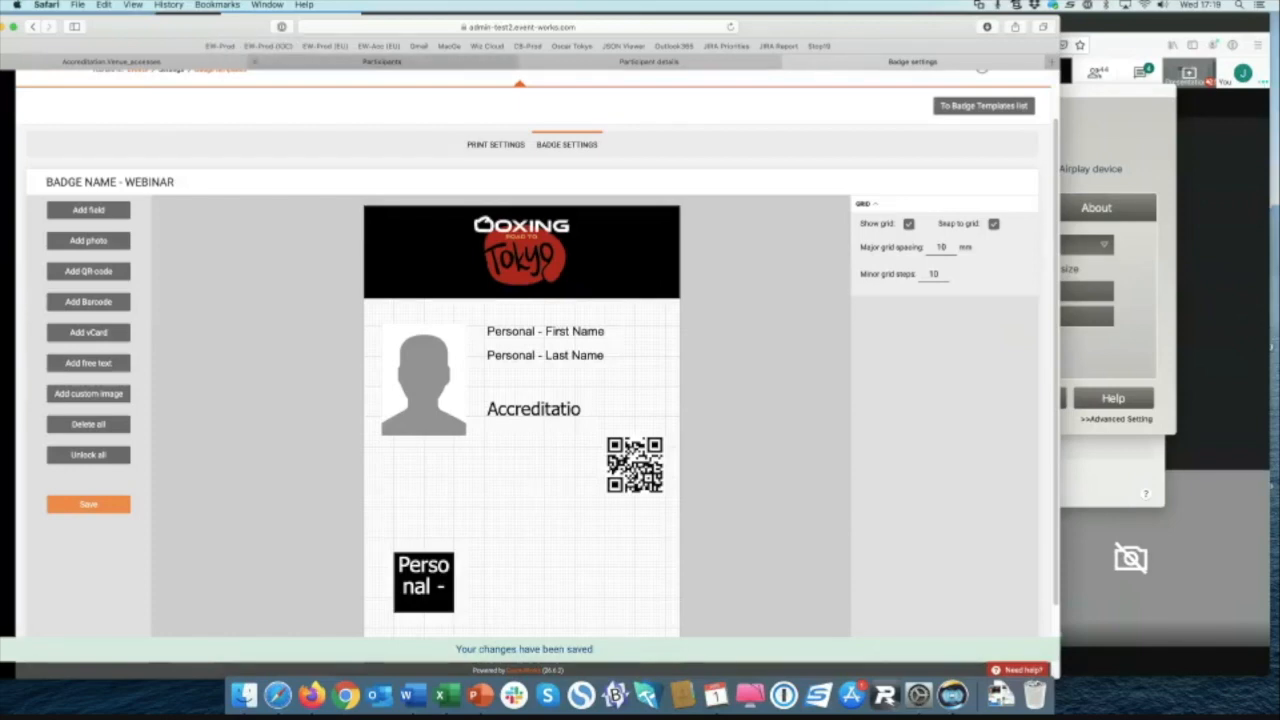
Step: Create the participant's badge PDF using the Webinar template
click(649, 61)
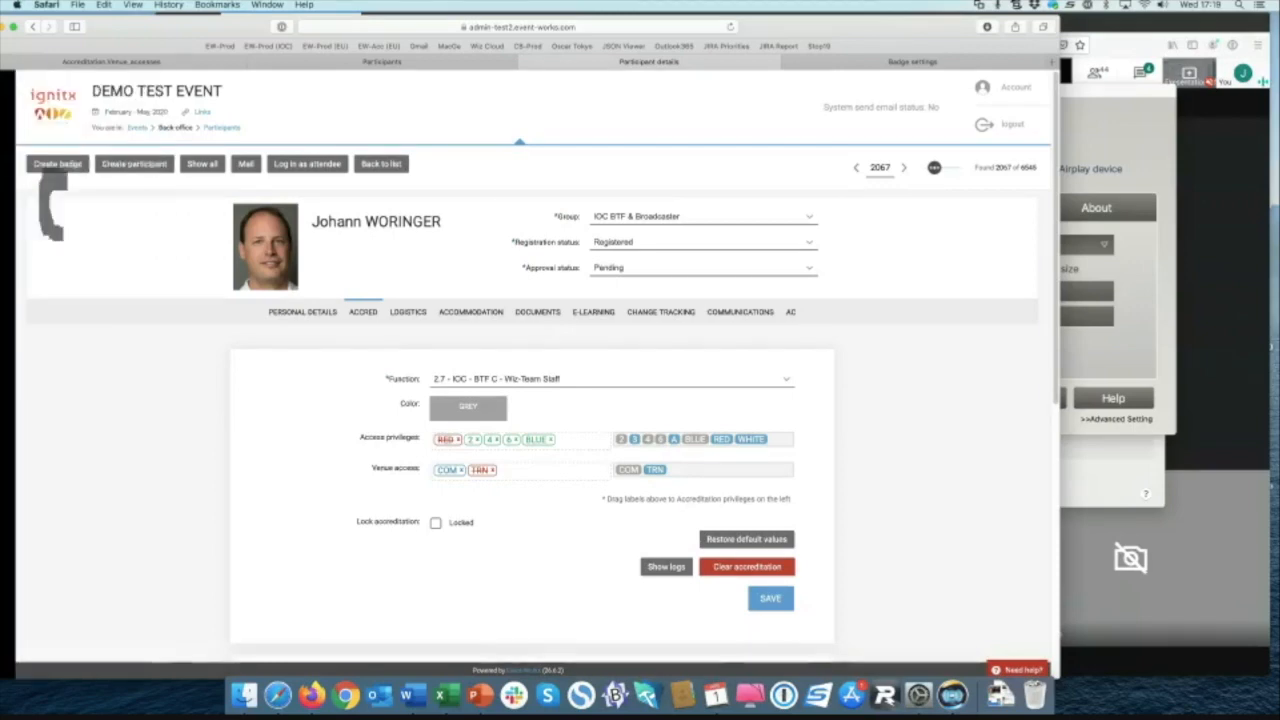
click(50, 164)
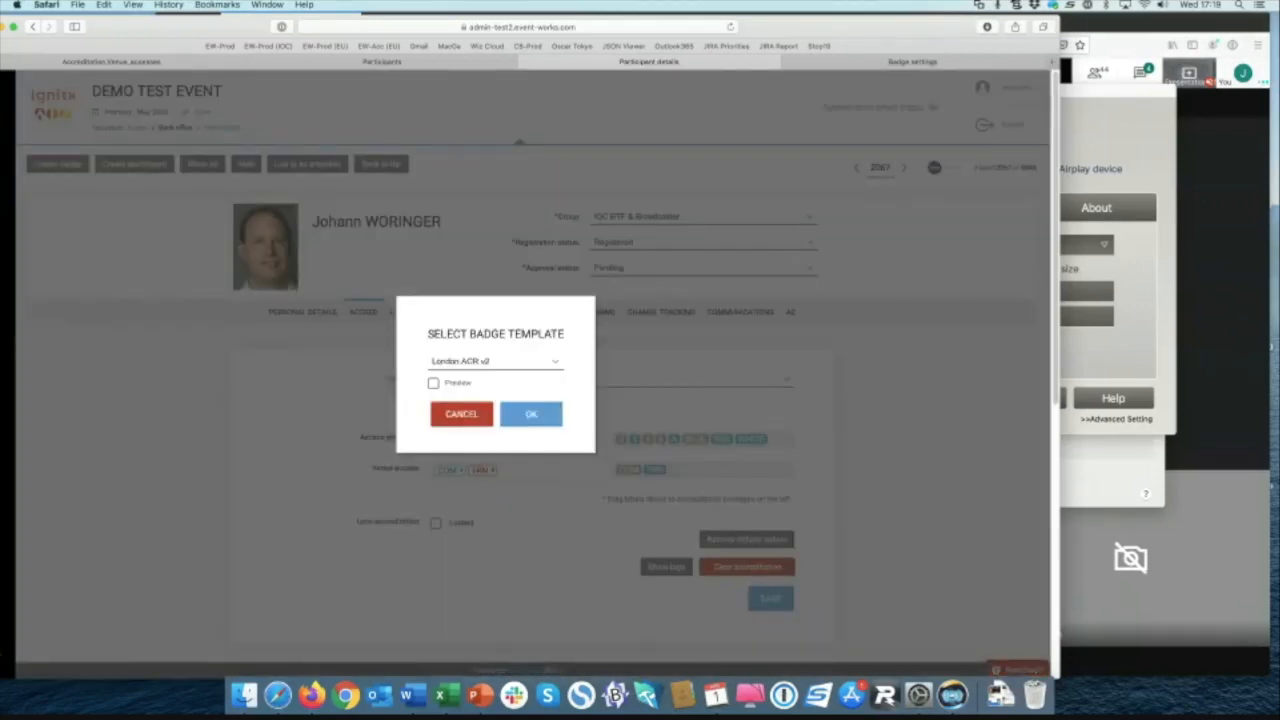
click(495, 361)
click(455, 661)
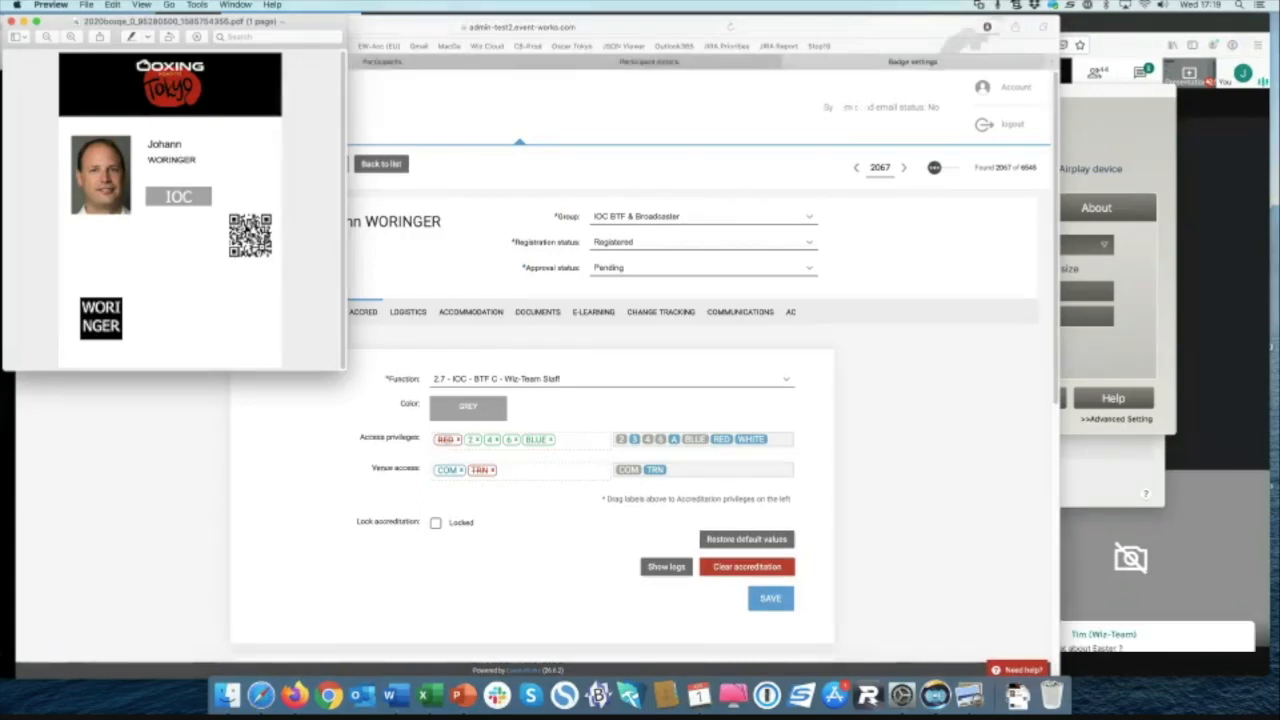
click(912, 62)
Step: Switch the black last-name box to display the Accreds - Zone 2 field
click(424, 580)
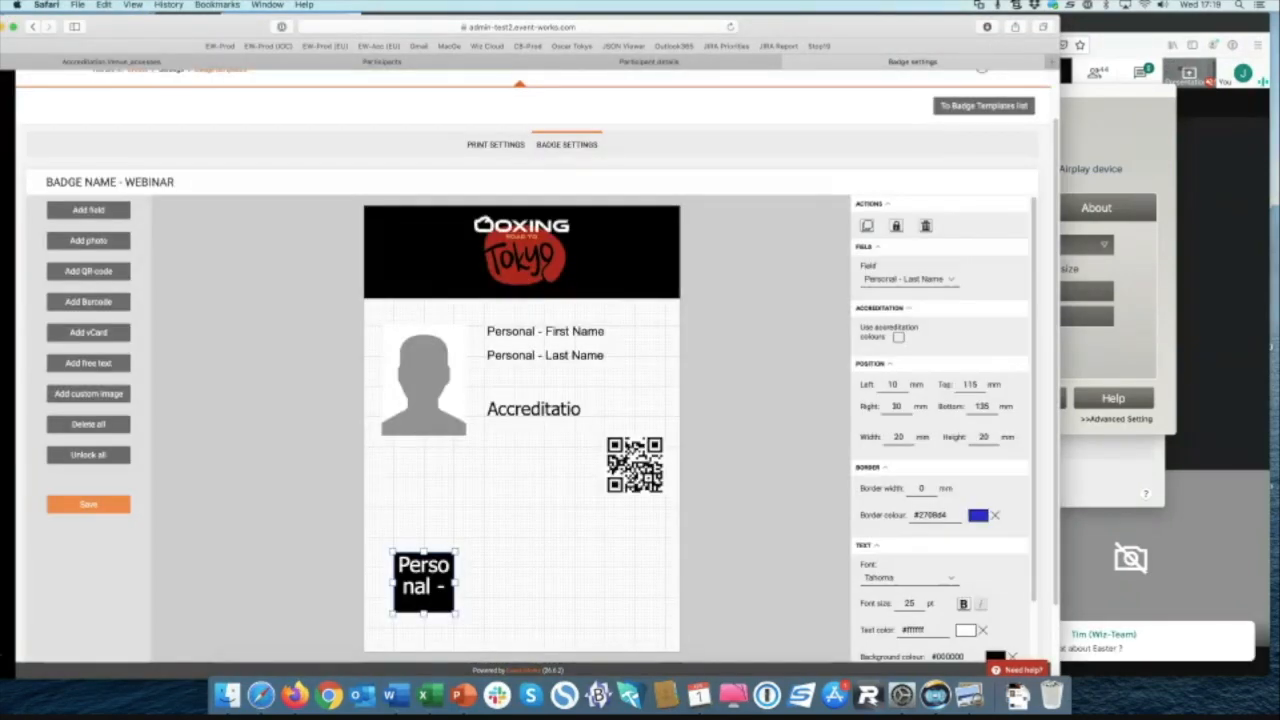
click(906, 279)
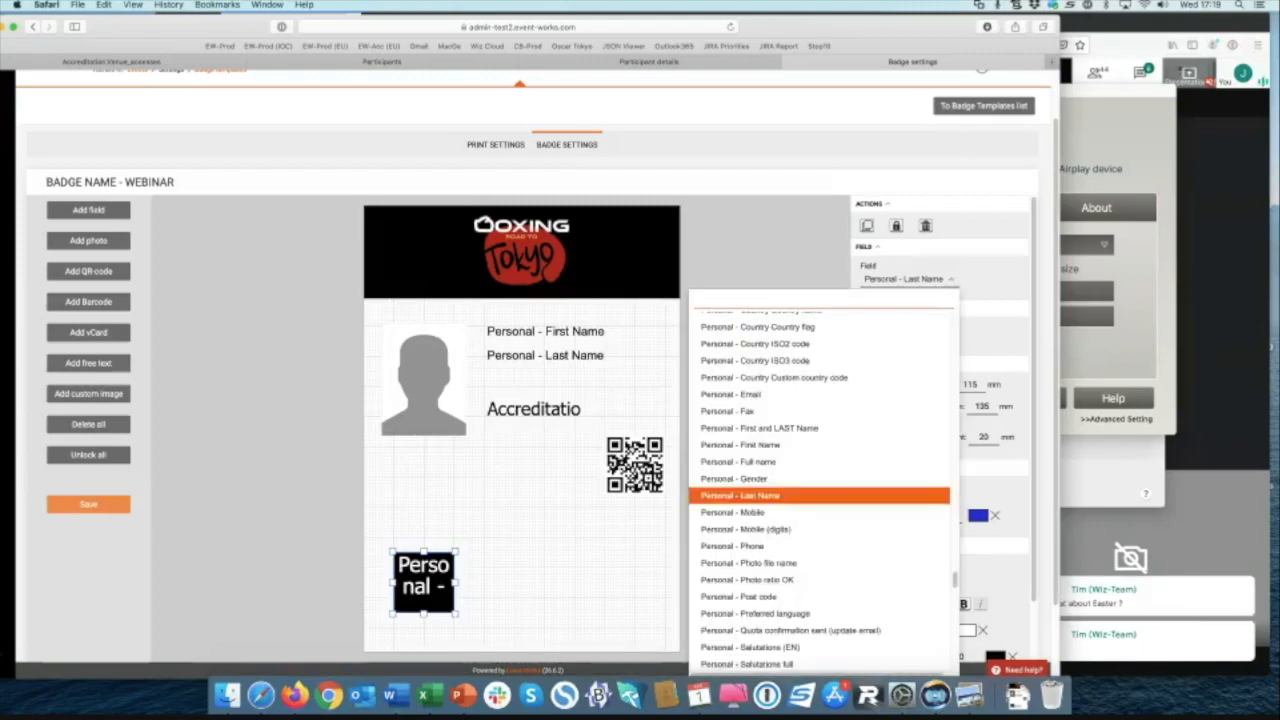
text(2)
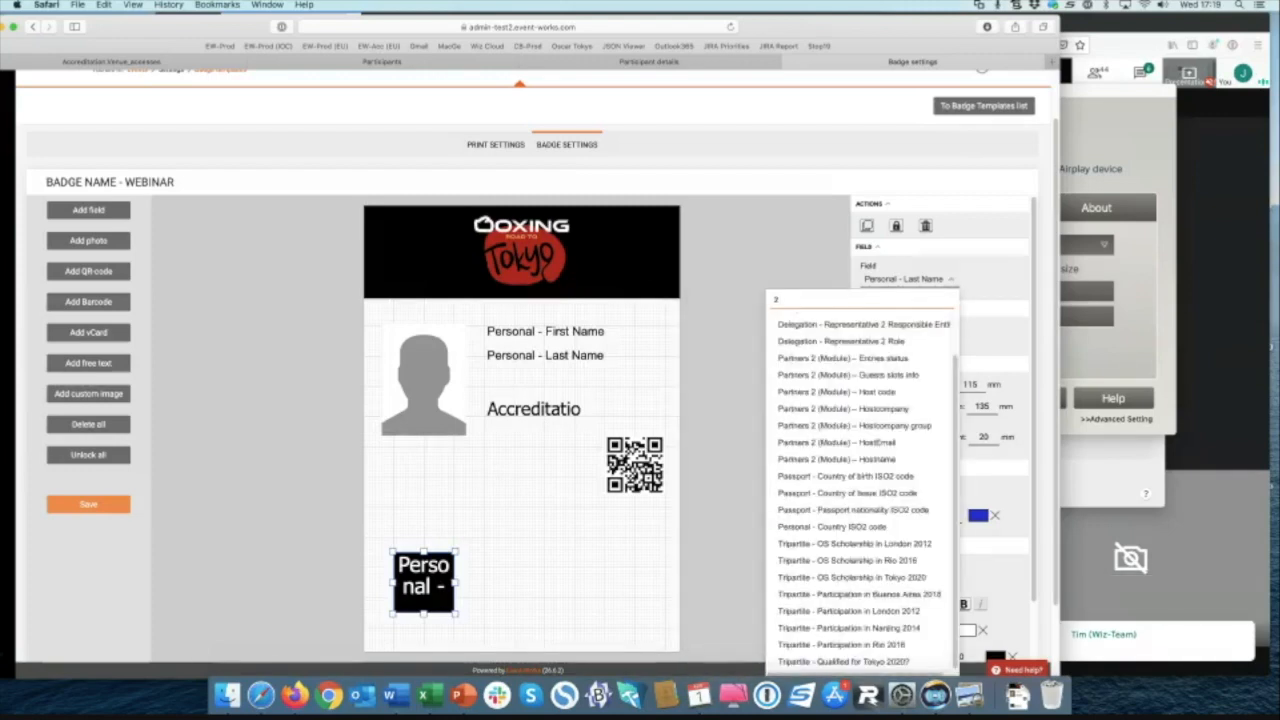
key(BackSpace)
text(zon)
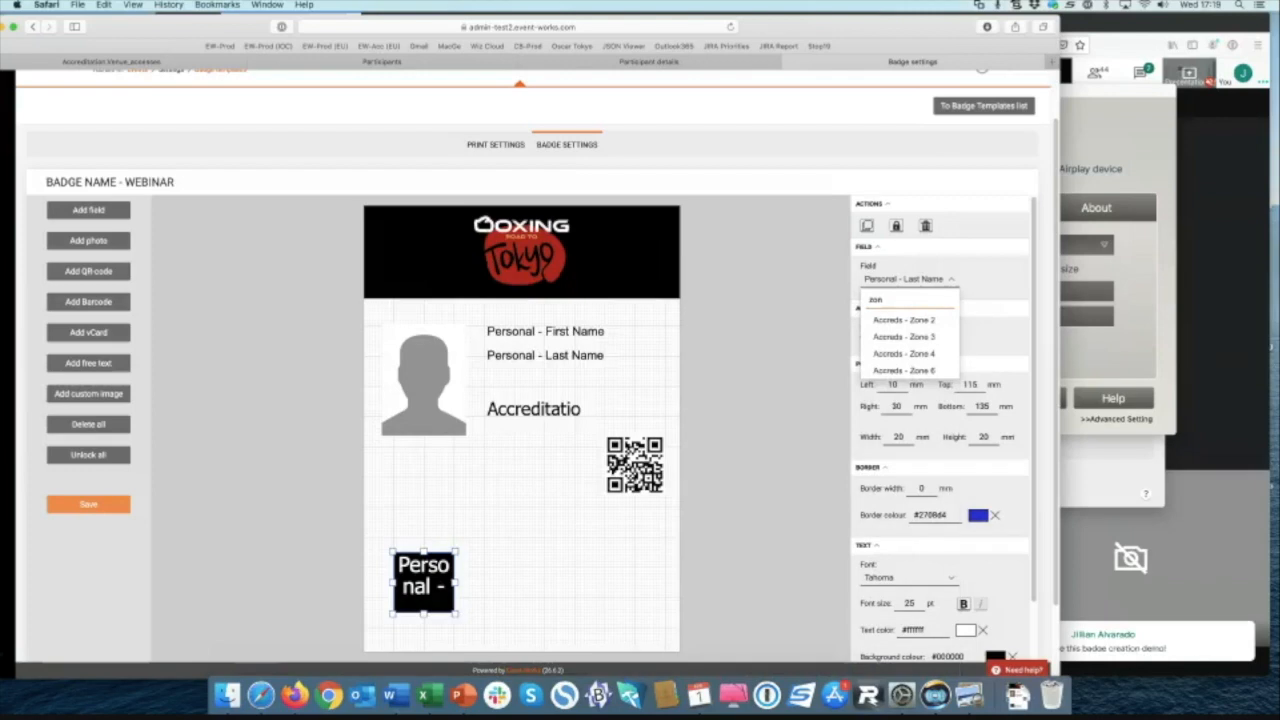
key(Down)
key(Return)
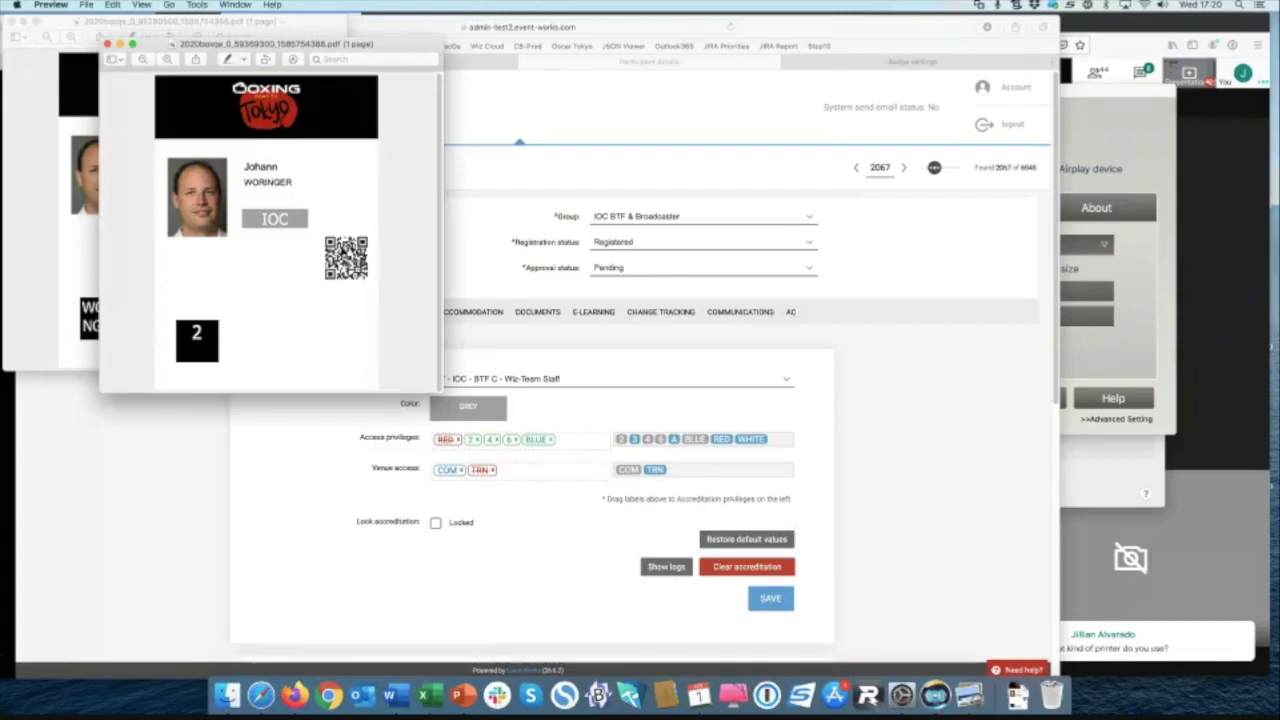
Step: Move and enlarge the badge PDF window, then bring the participant page forward
drag(270, 44, 234, 32)
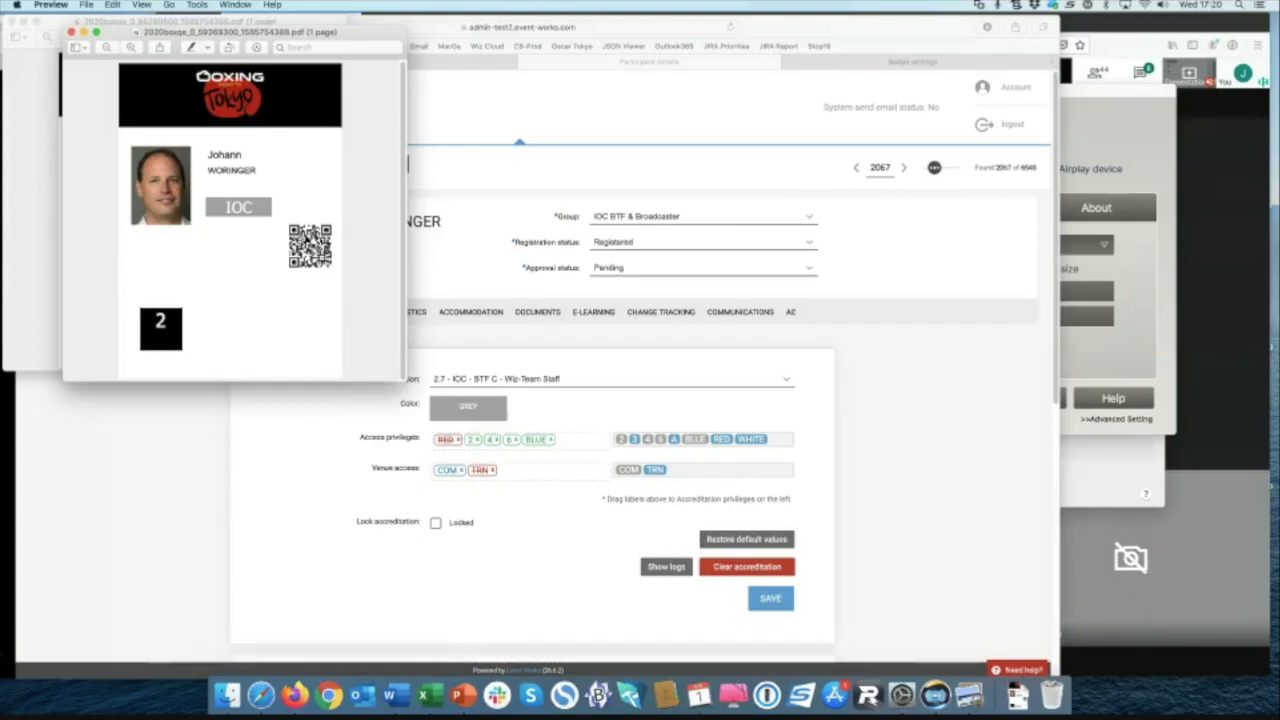
drag(403, 381, 416, 416)
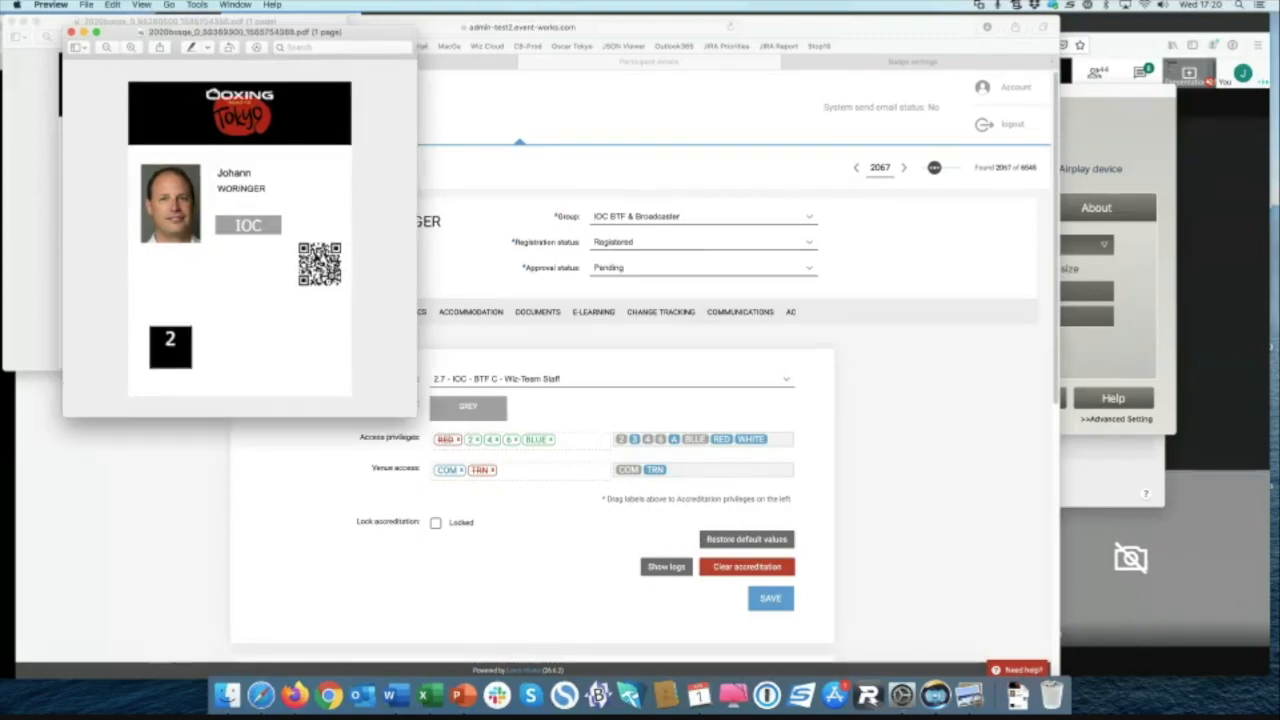
drag(942, 25, 1075, 22)
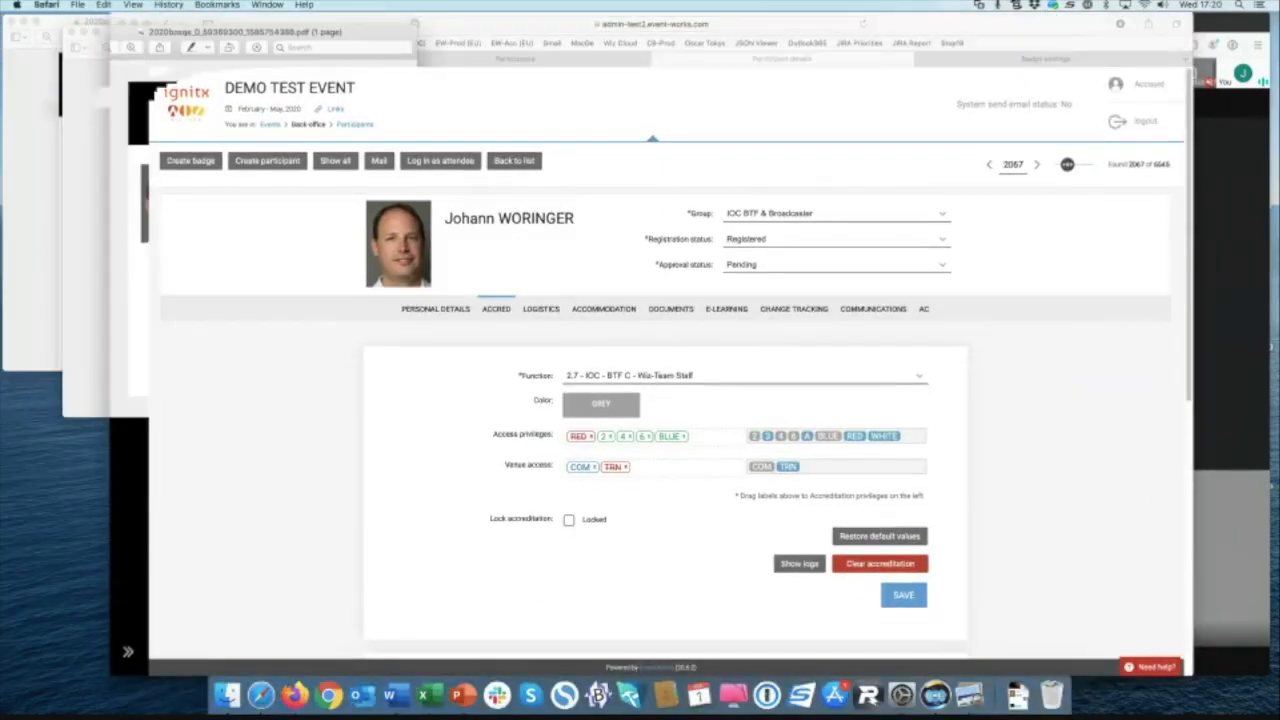
Step: Bring the badge PDF window back in front of the participant page
key(super+Tab)
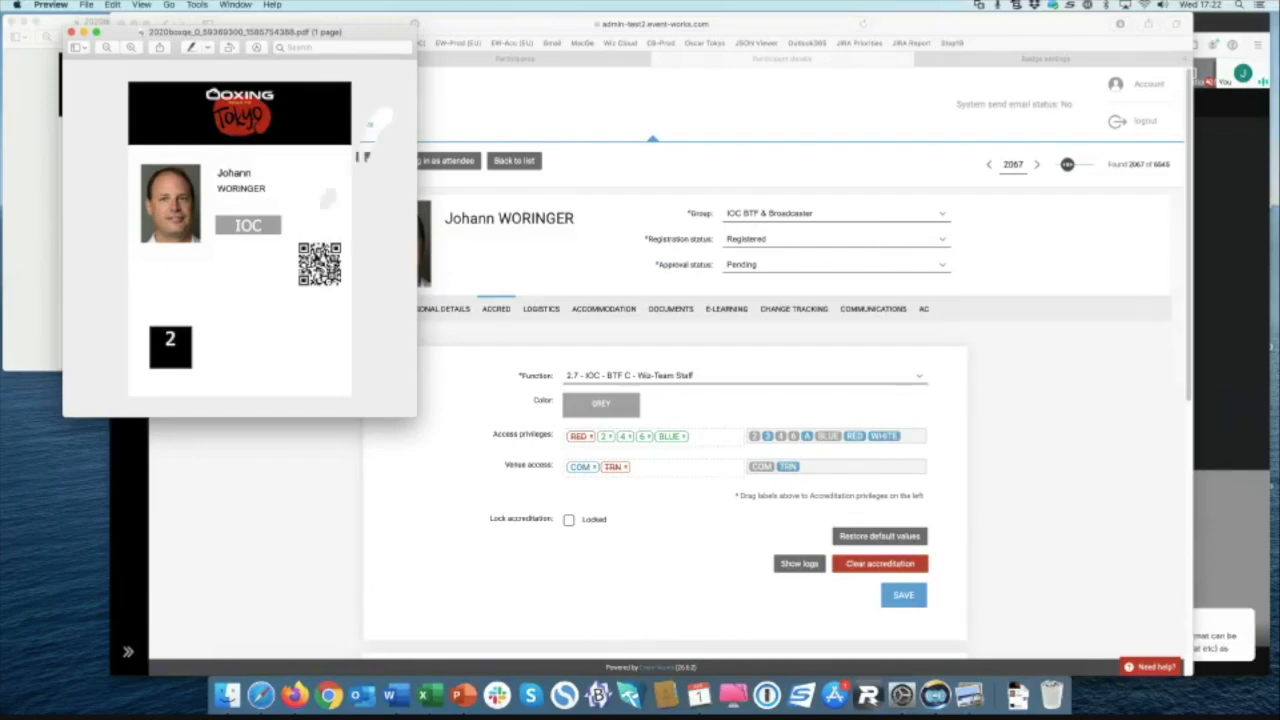
Step: Reveal the Badge Printing Log below the accreditation settings and scroll through its entries
click(452, 218)
scroll(665, 370, down, 6)
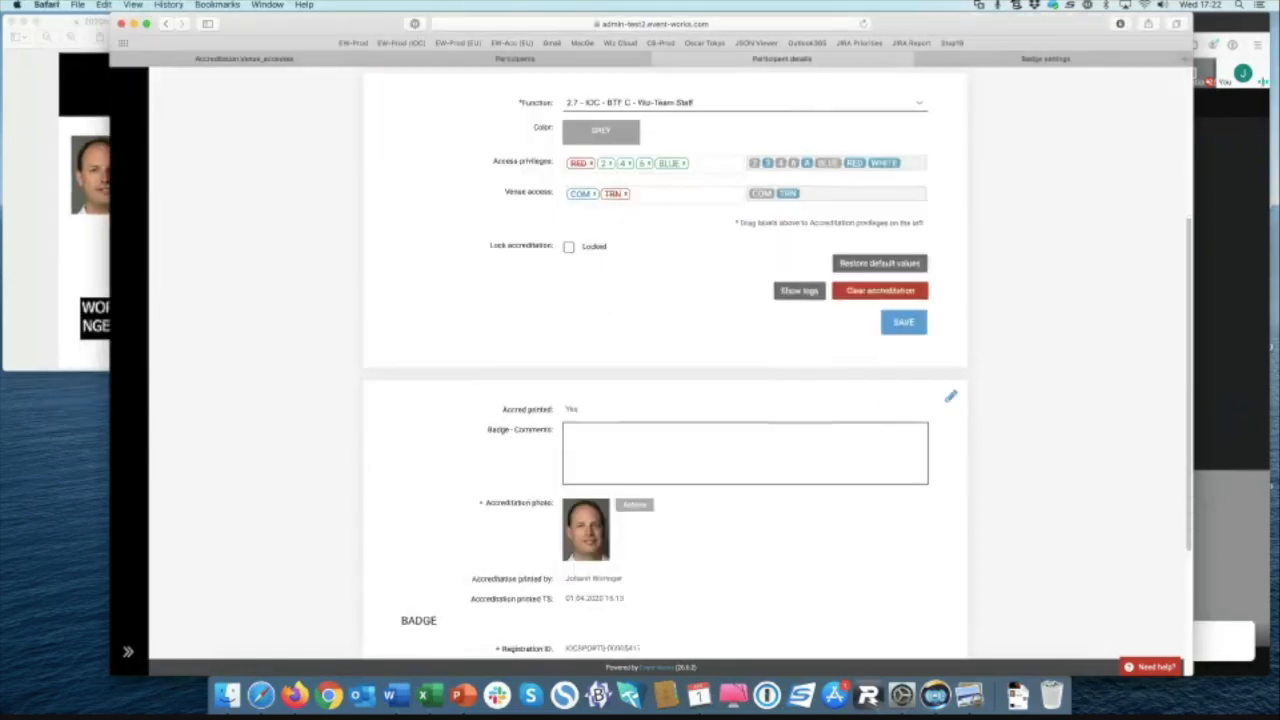
scroll(665, 370, down, 2)
scroll(665, 370, up, 2)
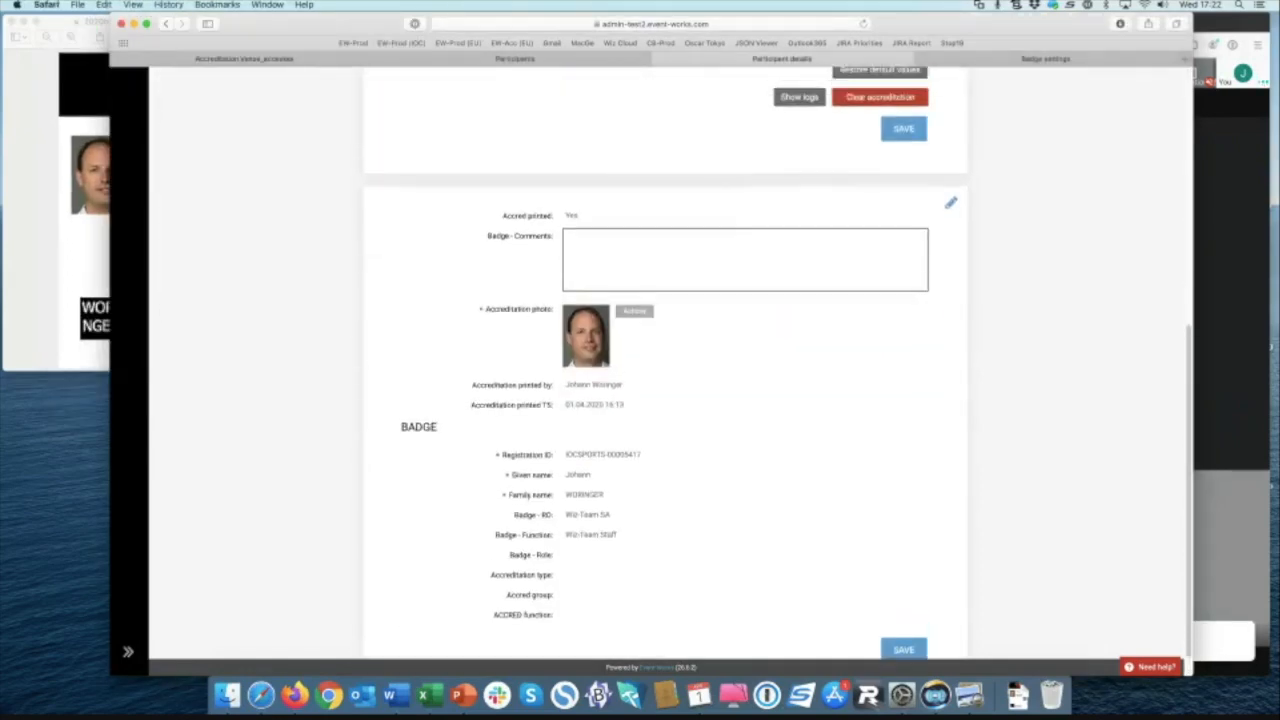
click(799, 168)
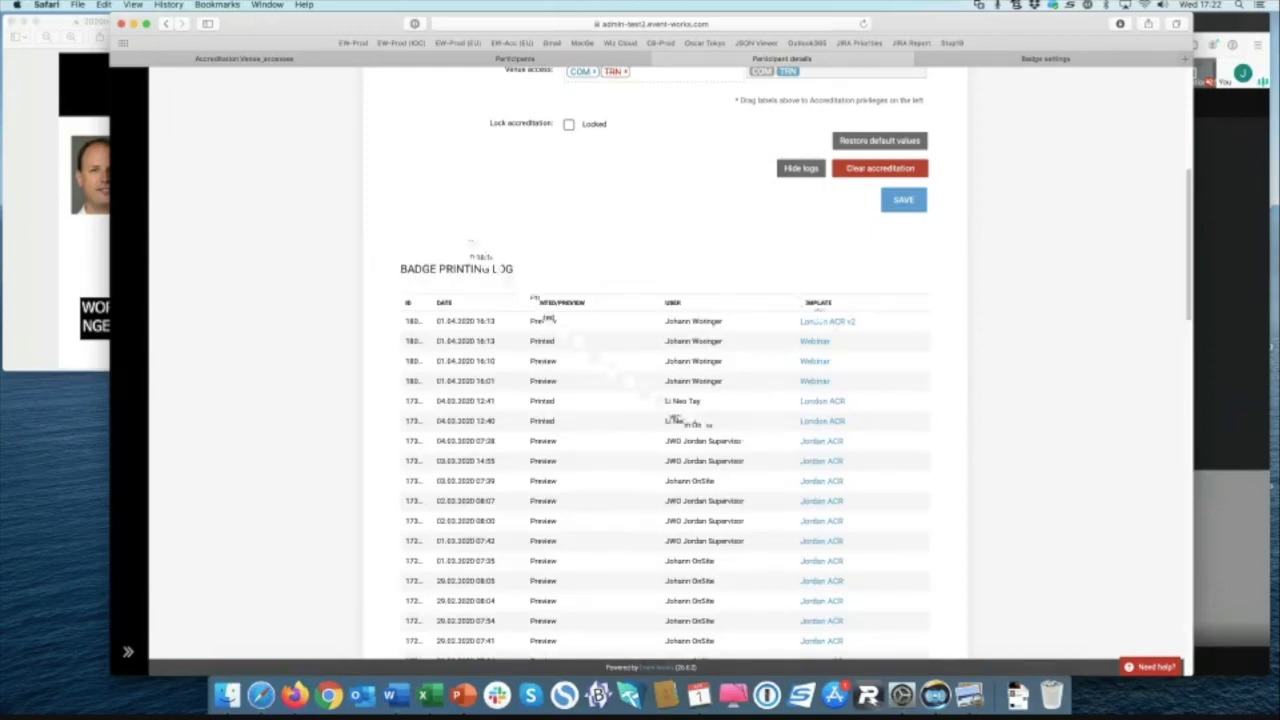
scroll(665, 400, down, 3)
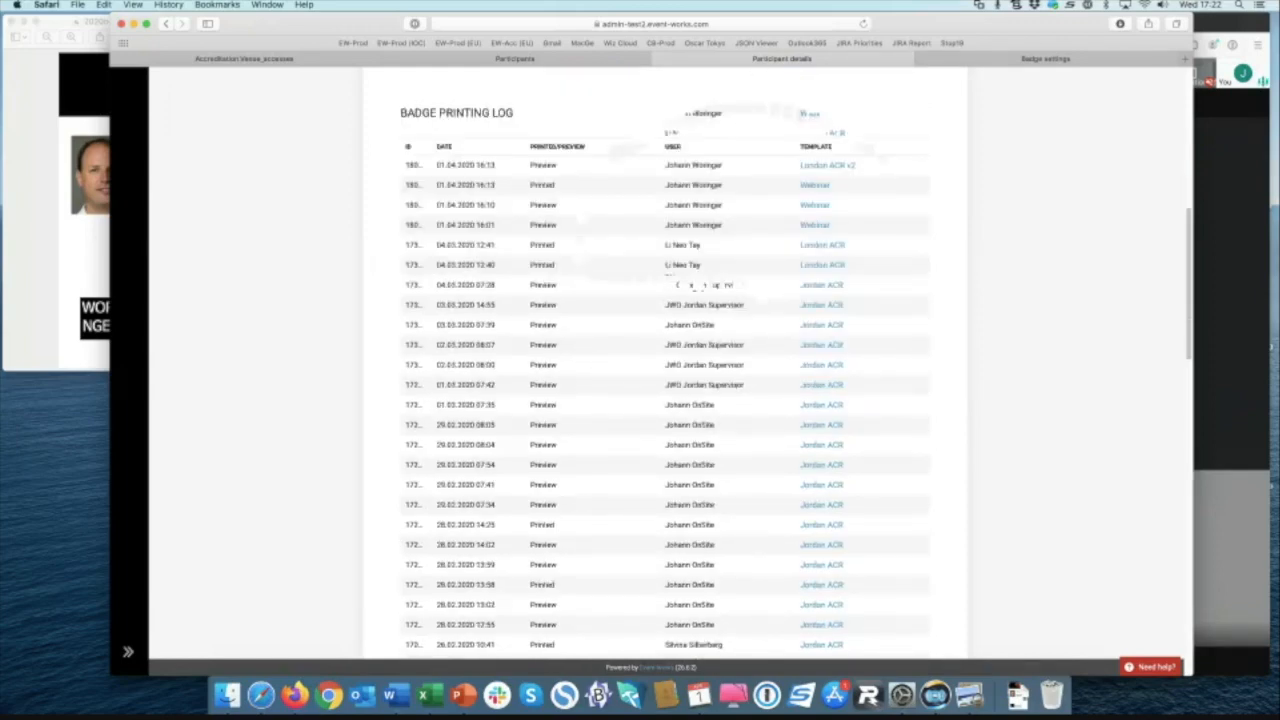
scroll(741, 356, down, 2)
scroll(741, 356, down, 10)
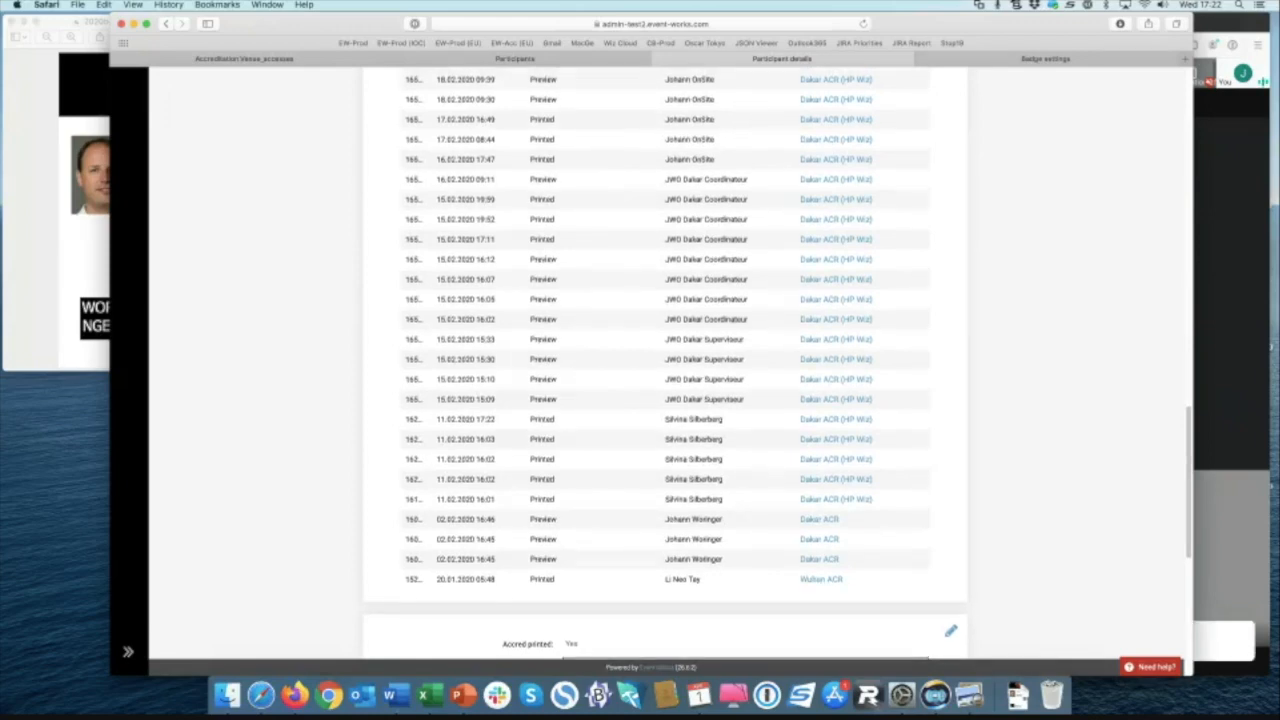
scroll(490, 605, up, 5)
scroll(665, 360, up, 5)
scroll(665, 360, down, 3)
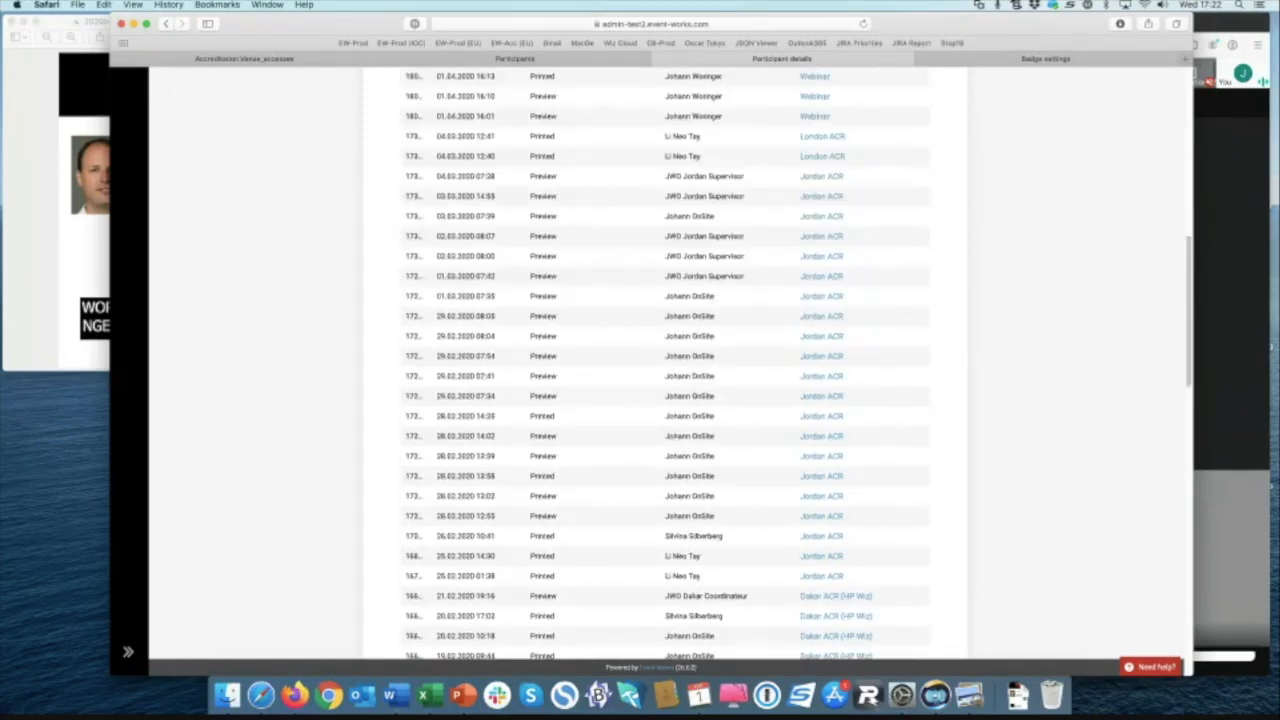
scroll(665, 360, up, 1)
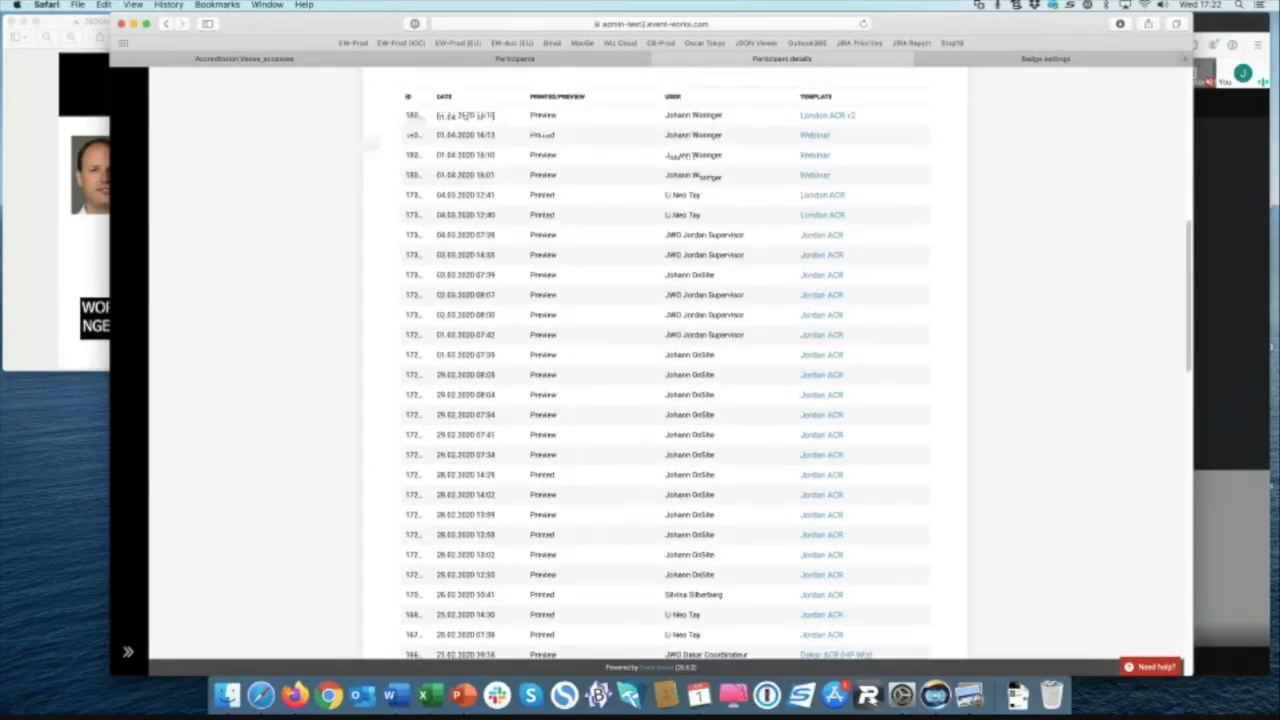
scroll(665, 360, up, 4)
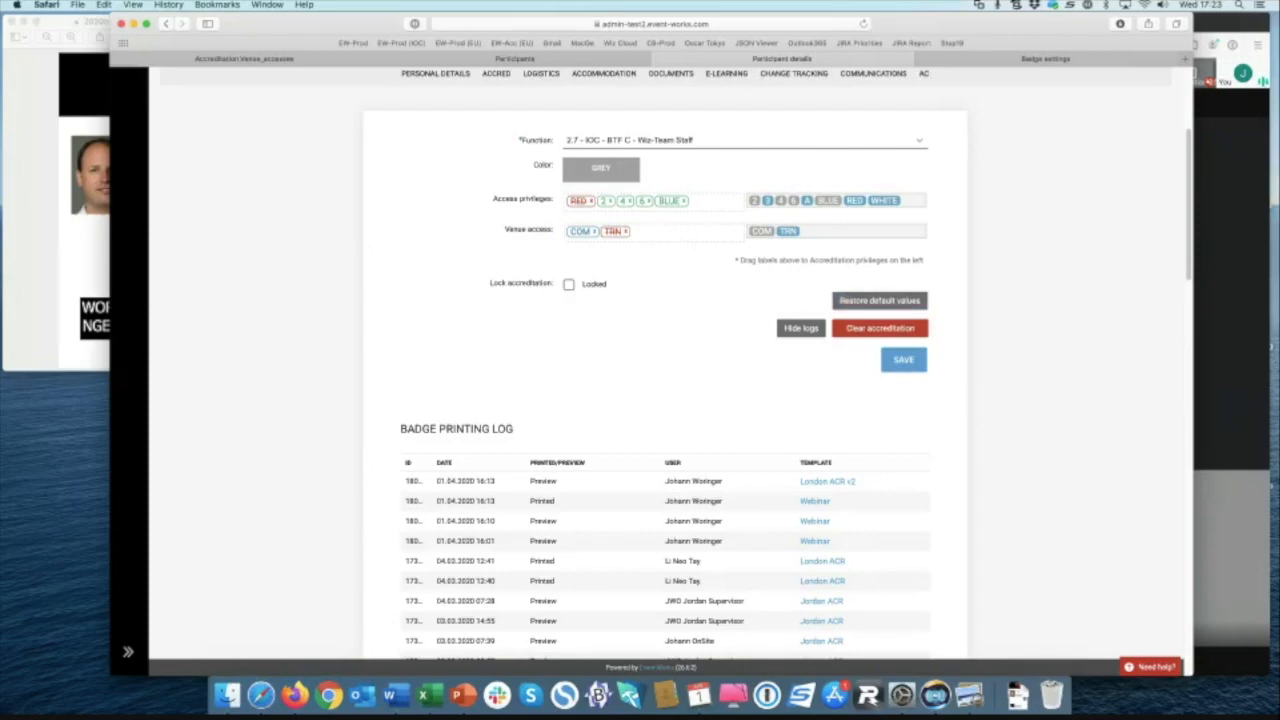
scroll(586, 430, up, 5)
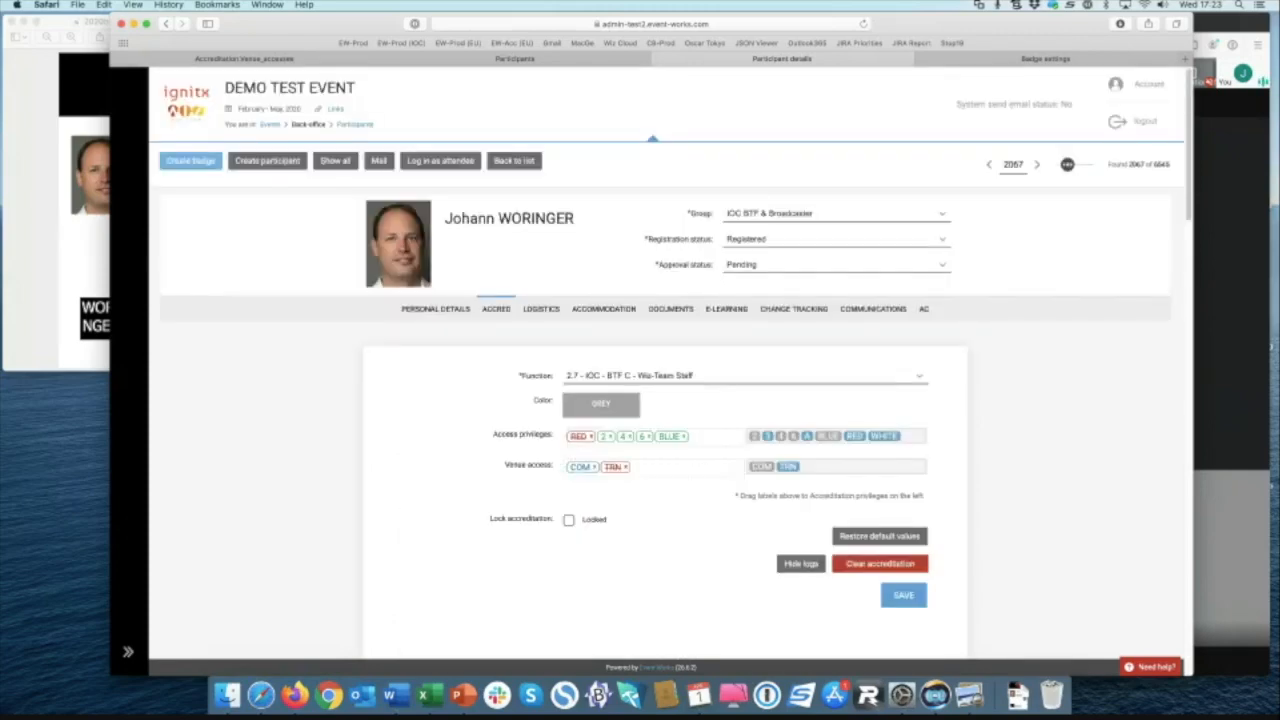
click(190, 160)
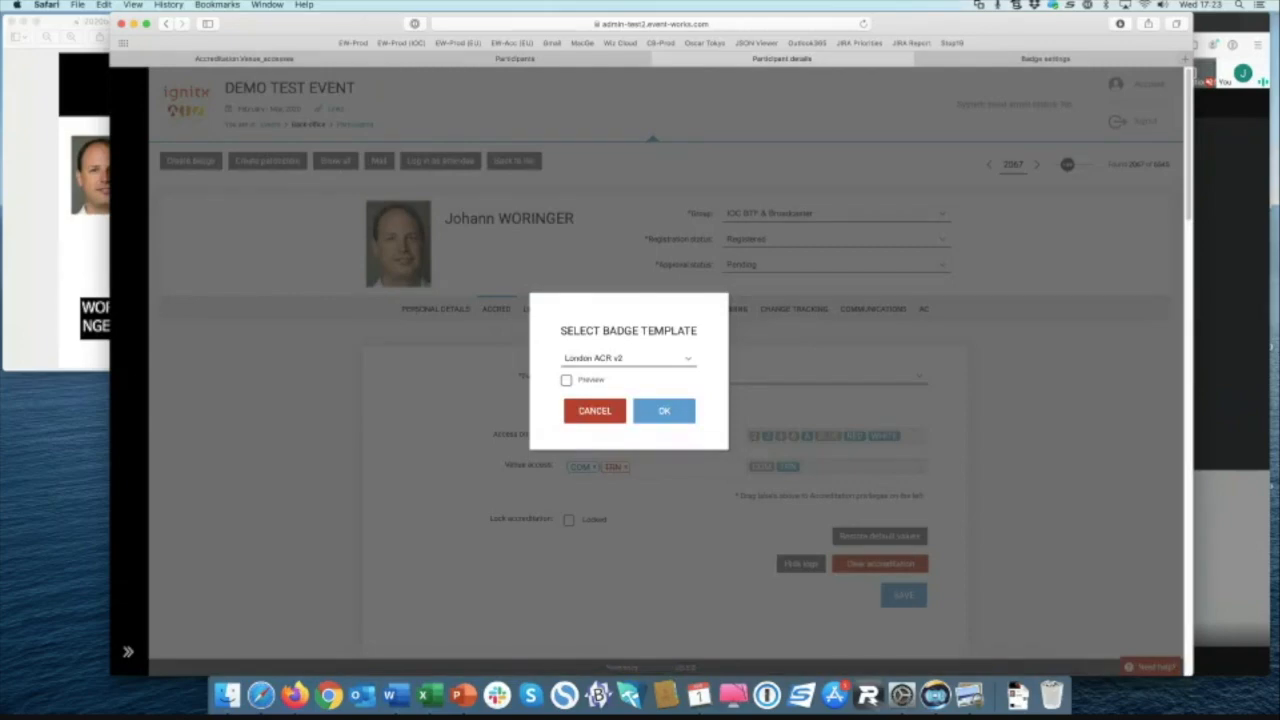
click(595, 411)
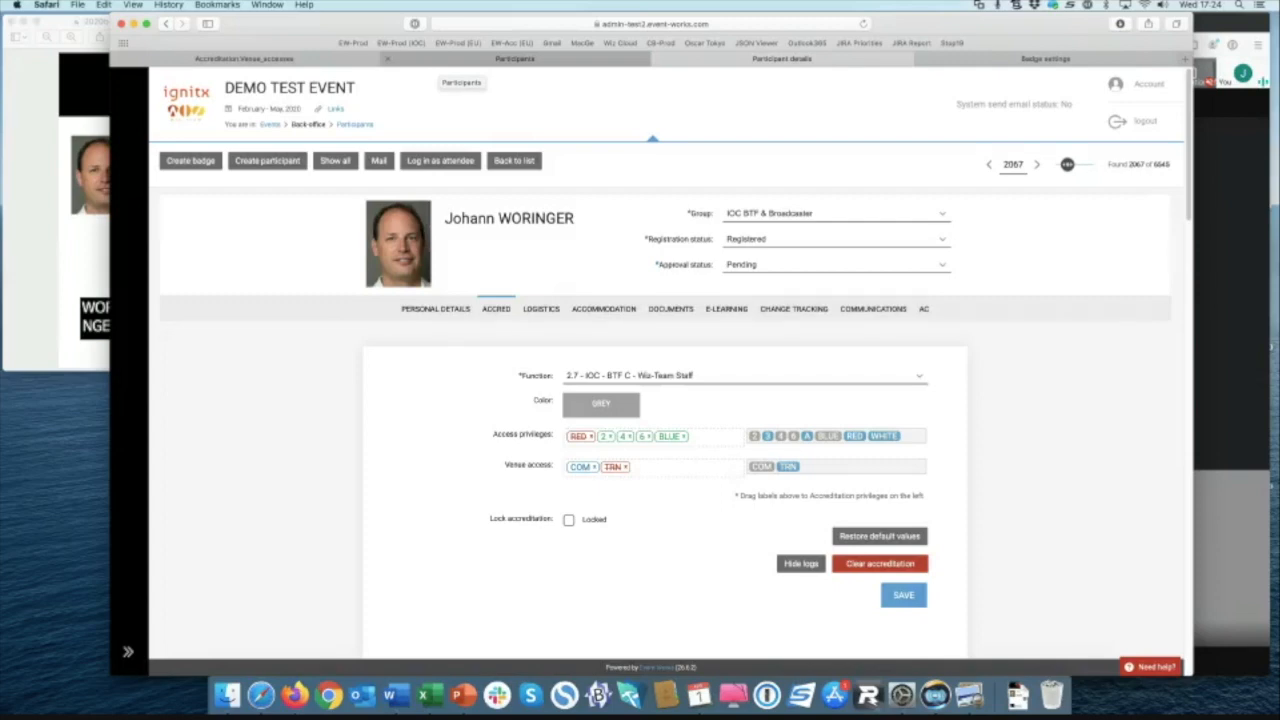
Step: Go to the Venue accesses page and open EW Gate General settings
click(328, 61)
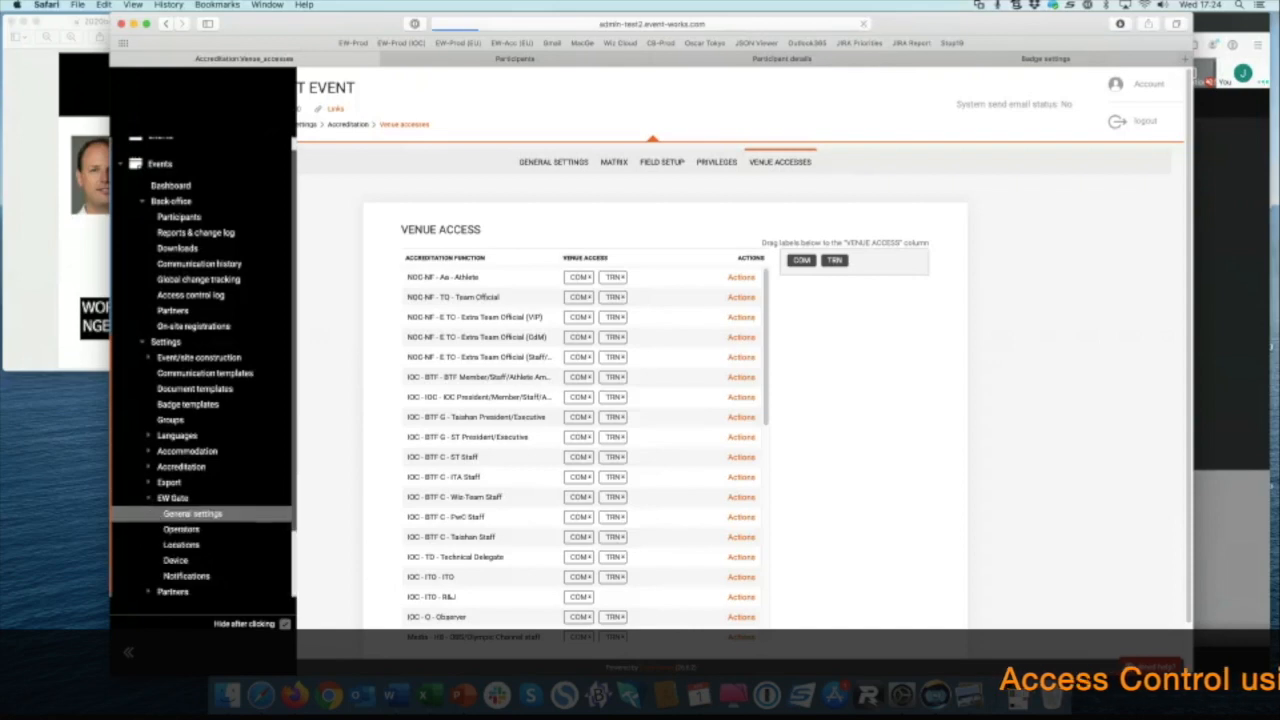
click(190, 514)
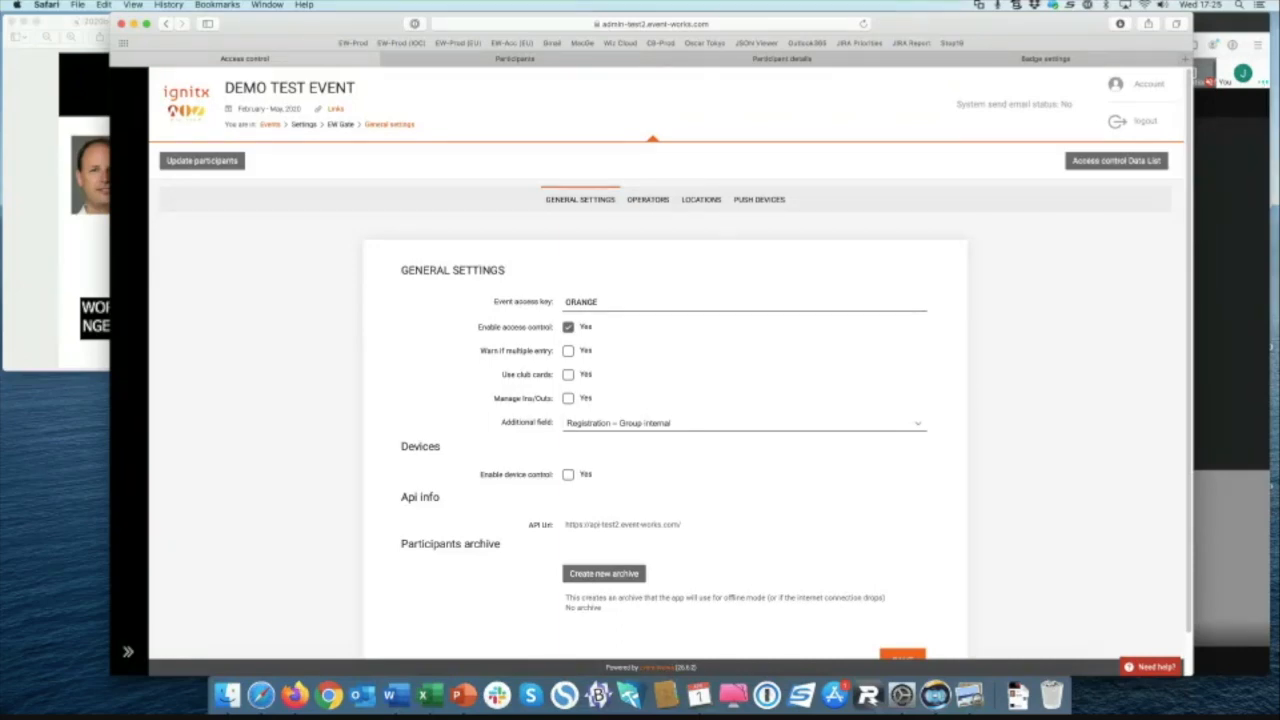
Step: Add a new gate operator by name, then start a new gate location under Locations
scroll(648, 180, down, 1)
click(648, 180)
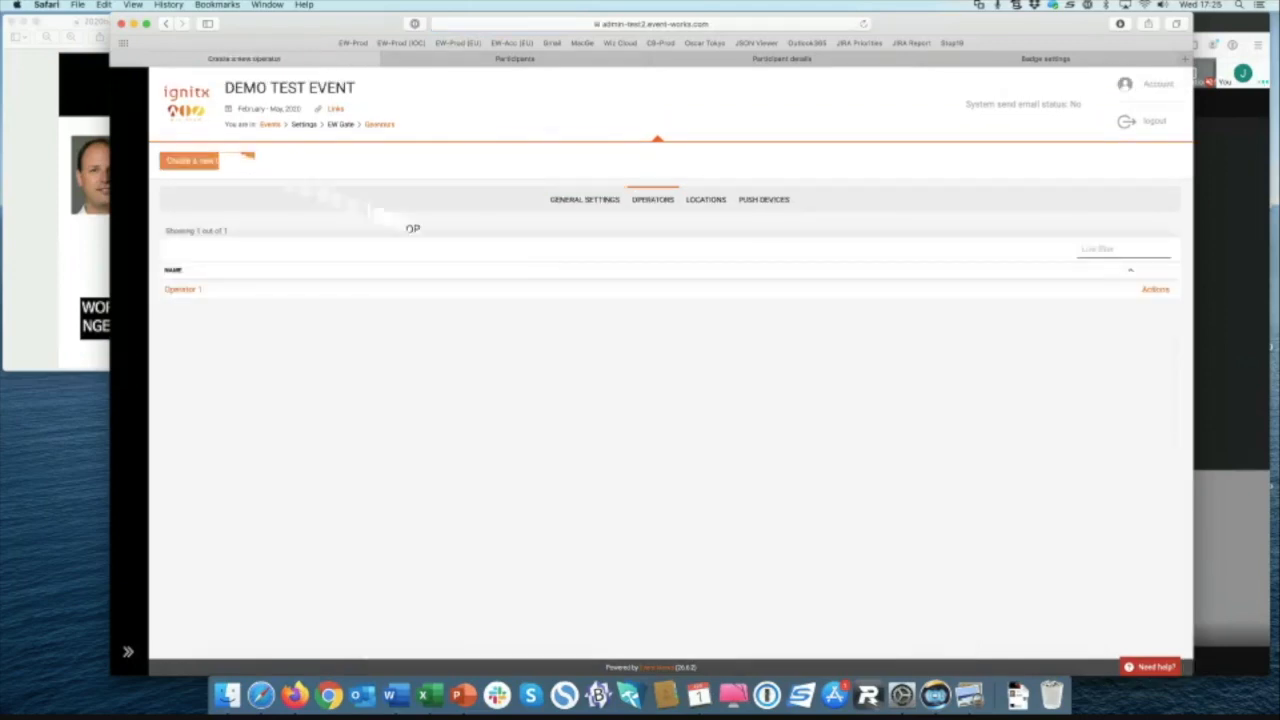
click(645, 263)
text(Johann)
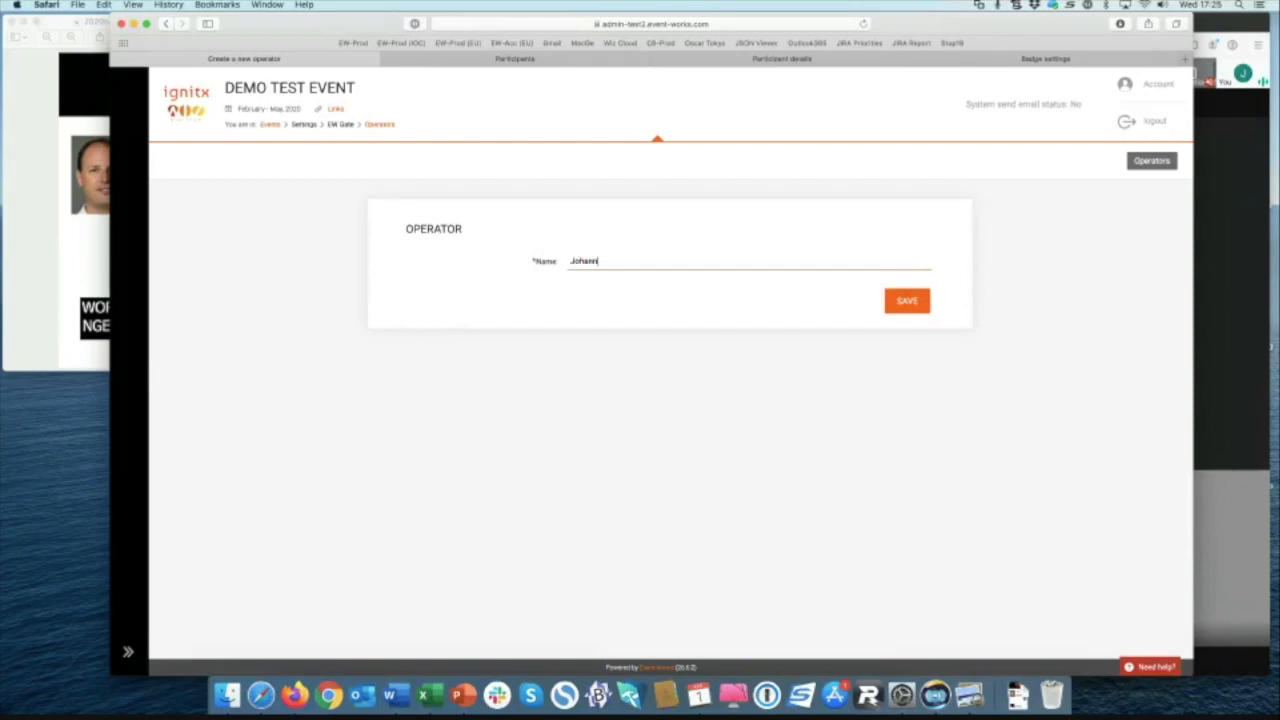
key(Return)
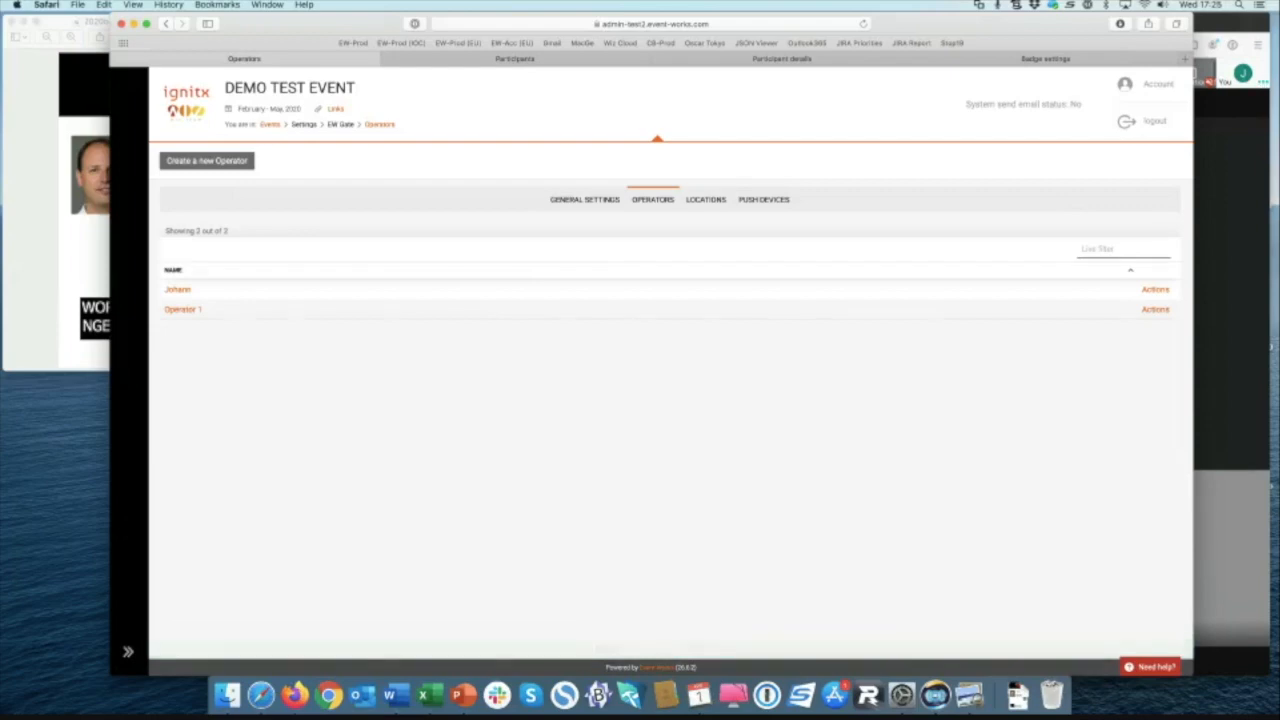
click(705, 199)
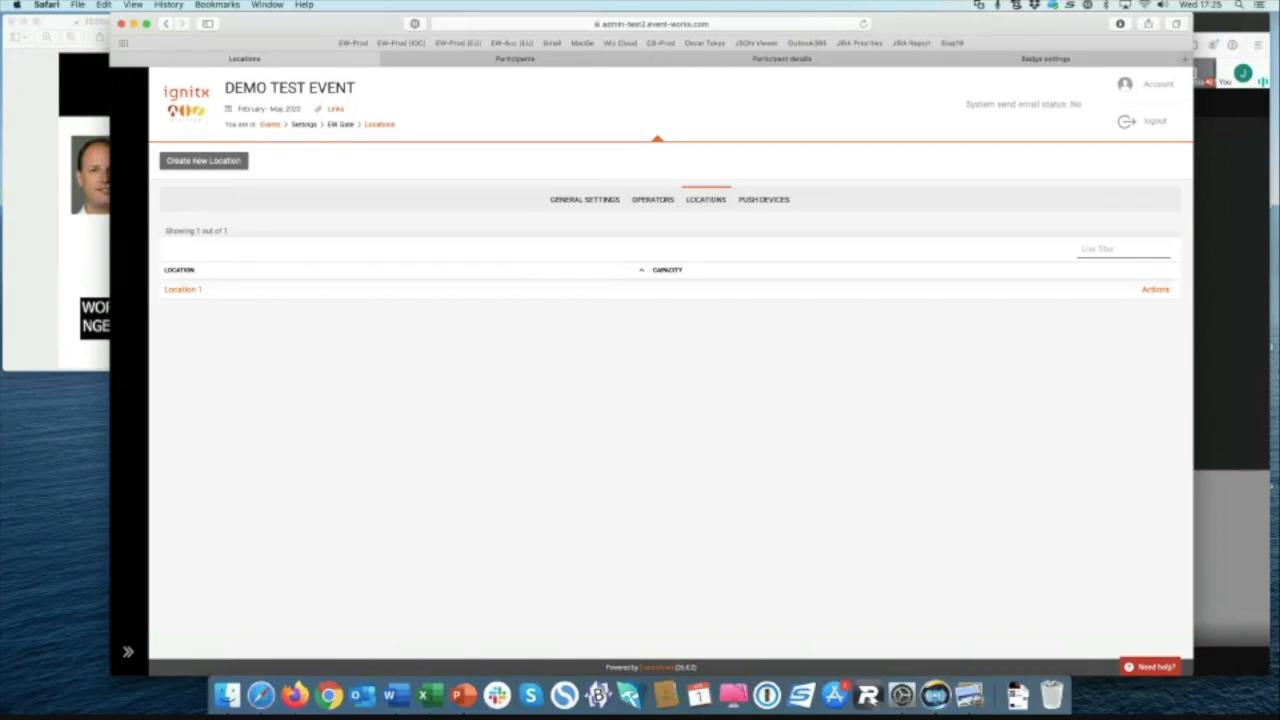
click(203, 160)
Step: Name the new location 'Stadium entrance' and save it with no capacity
text(M)
key(BackSpace)
text(Stadiu)
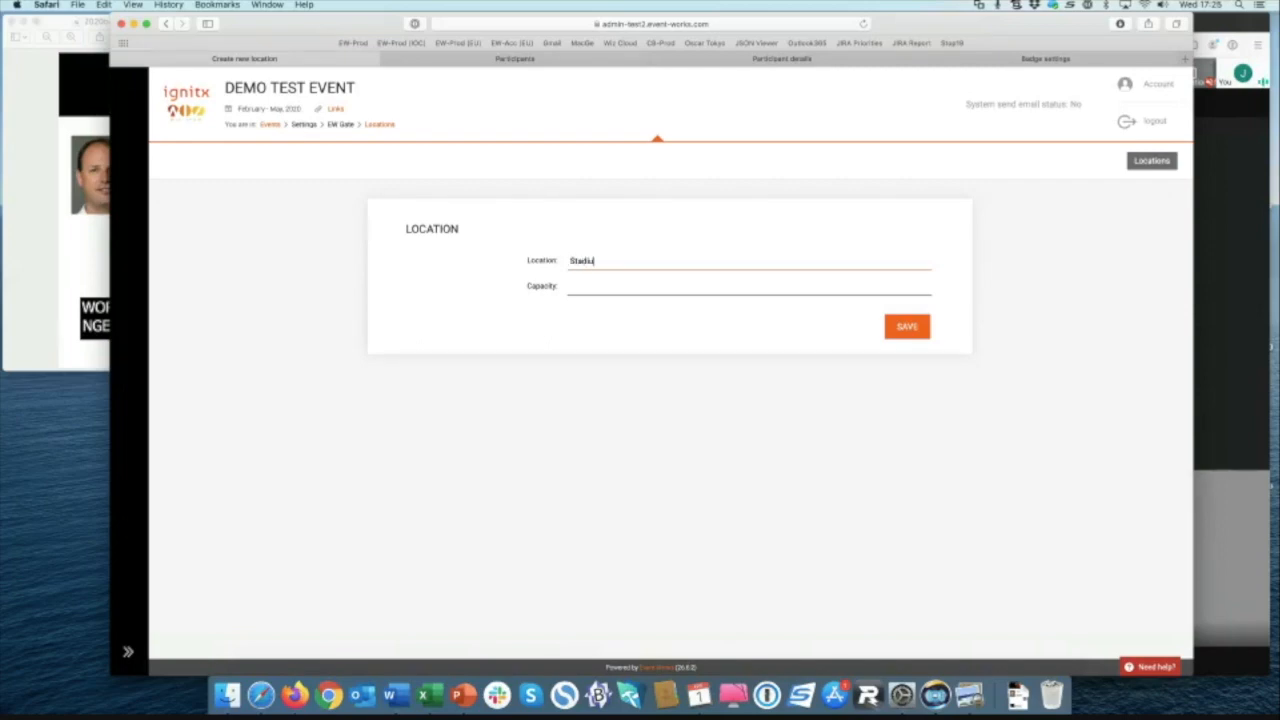
text(m entrance)
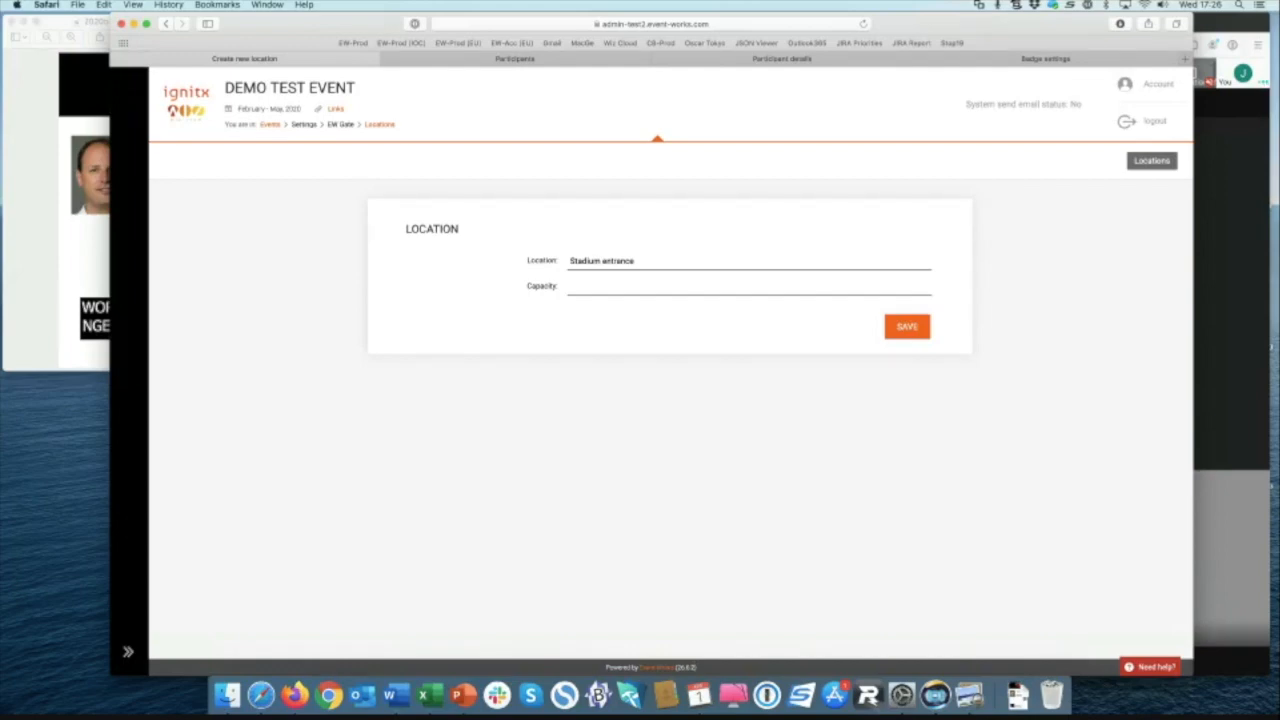
key(Return)
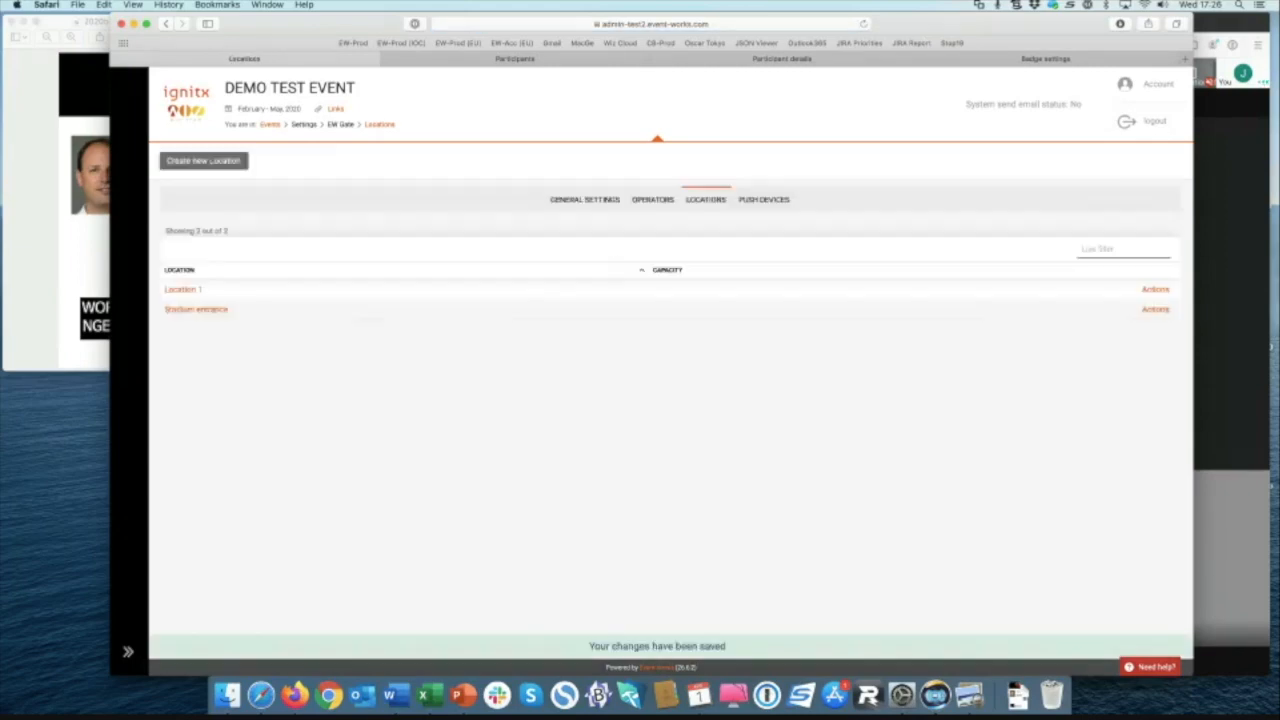
Step: Show the EW Gate's push devices: an offline m3 note and an online Nokia 7.1
click(764, 200)
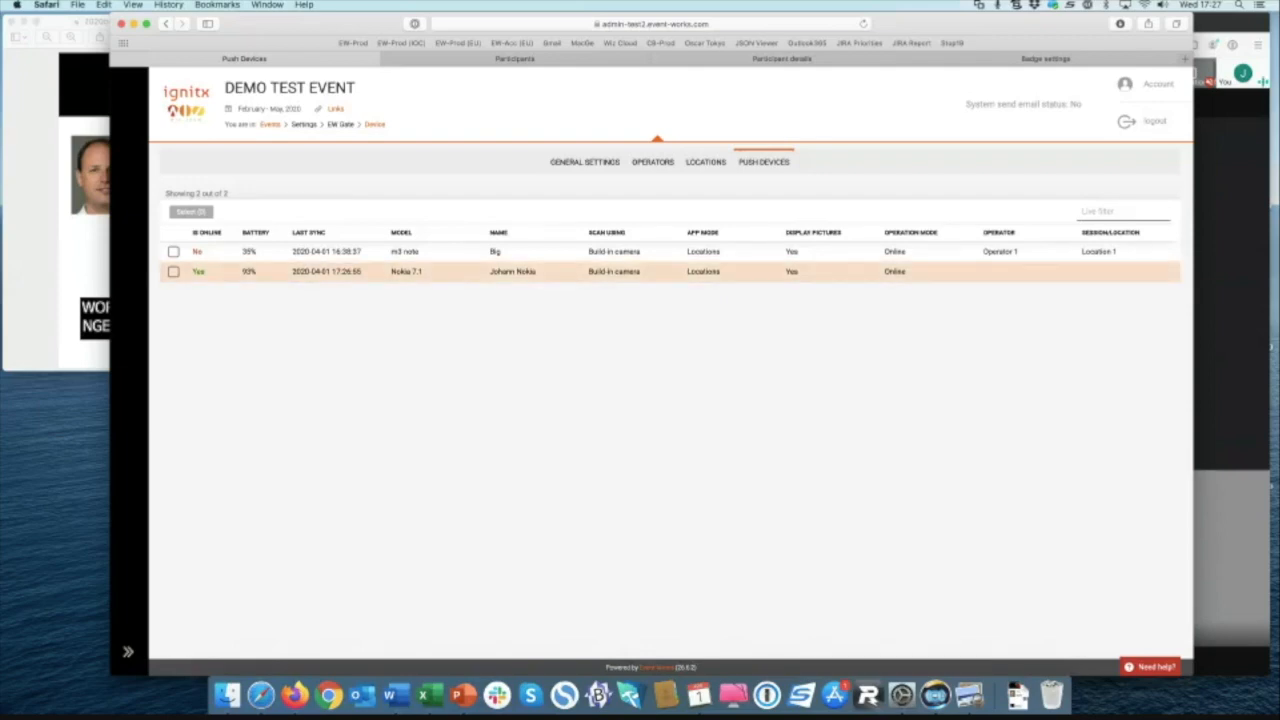
Step: Configure the Nokia 7.1 for Scanner input in Locations mode at Stadium entrance
click(173, 272)
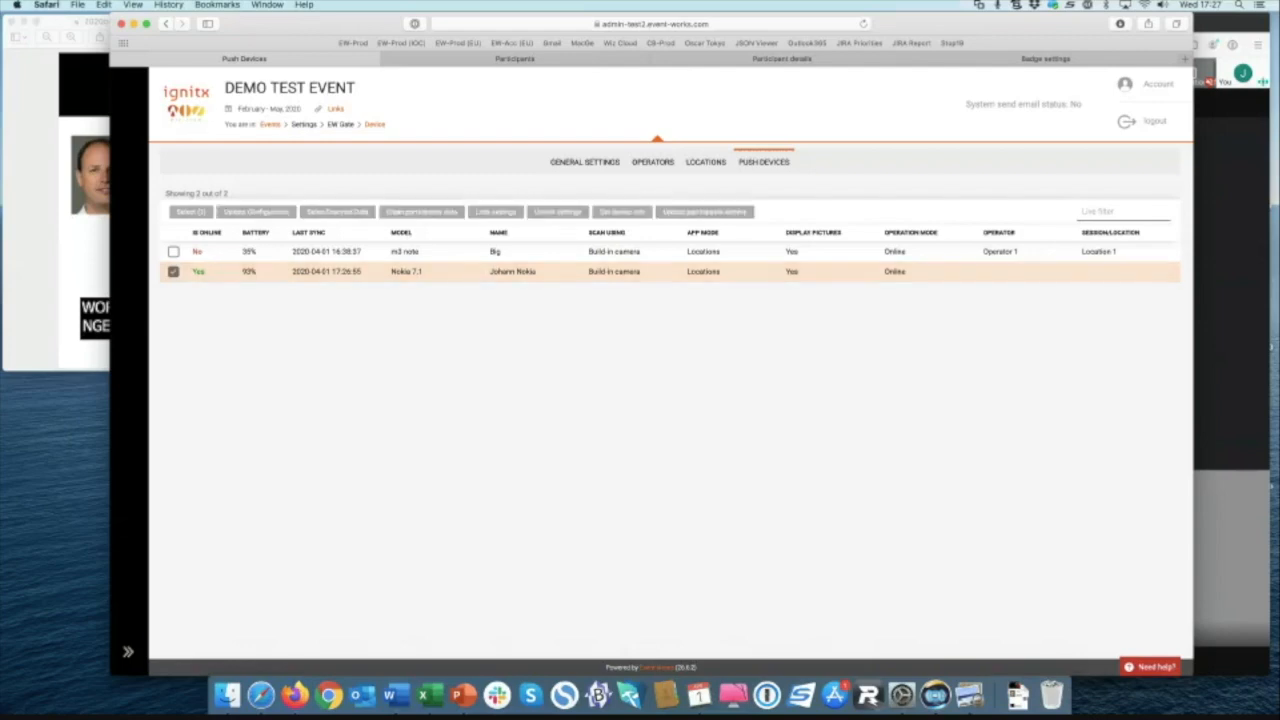
click(256, 212)
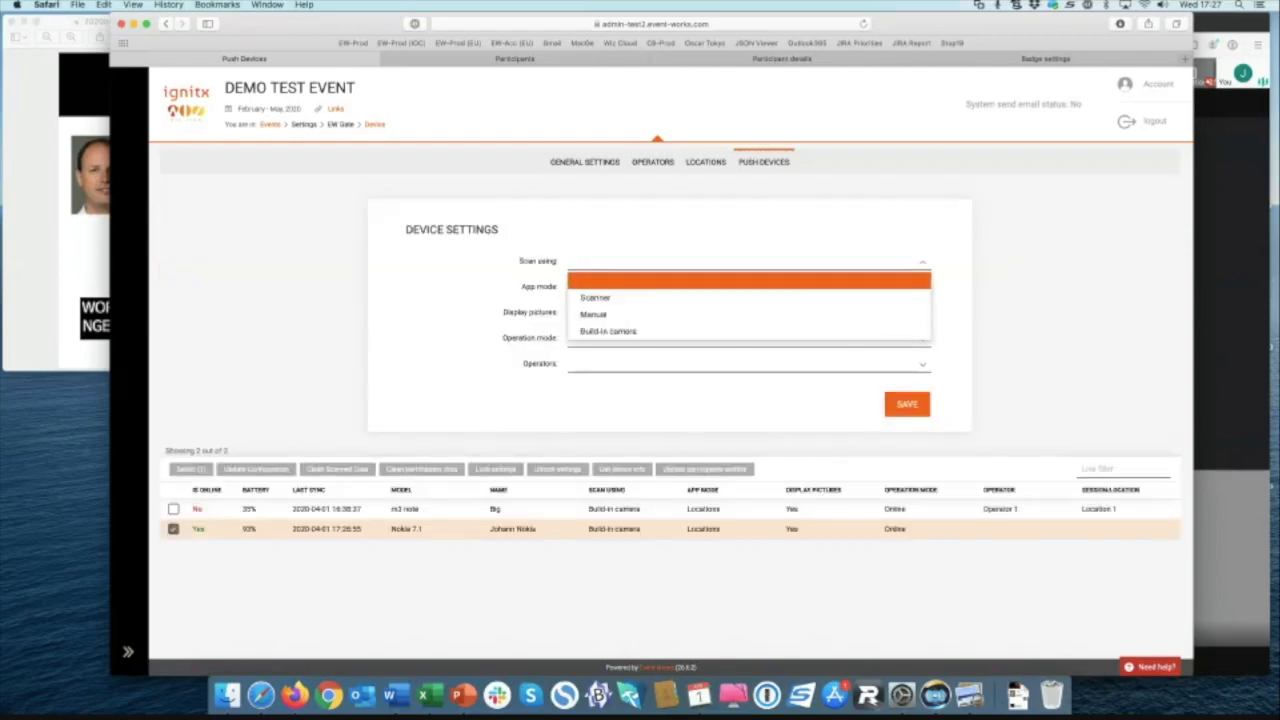
click(593, 314)
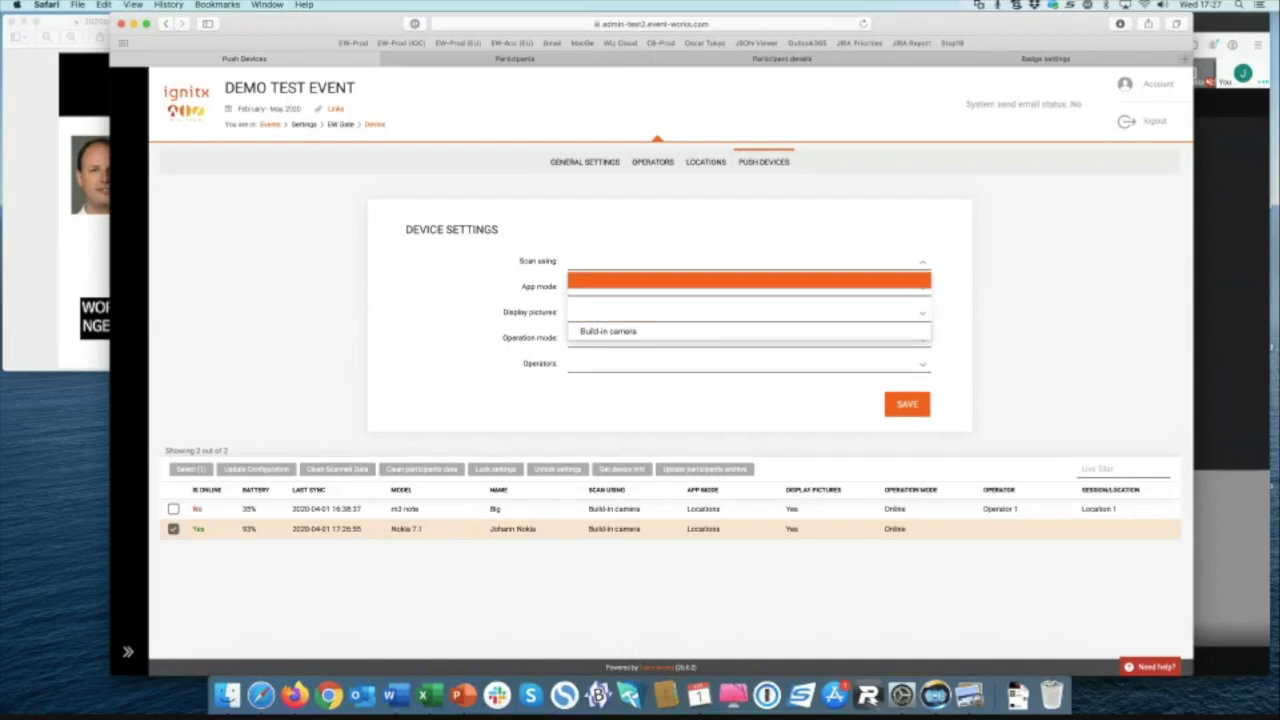
click(748, 287)
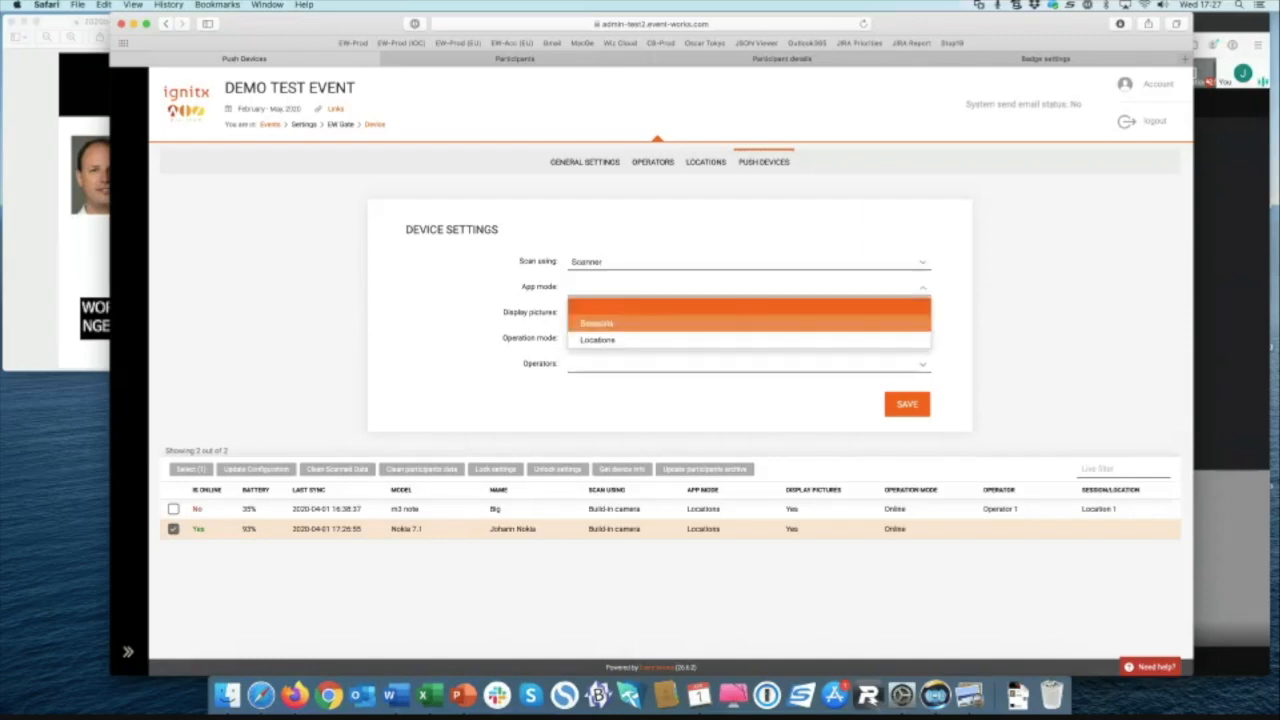
click(736, 339)
click(748, 312)
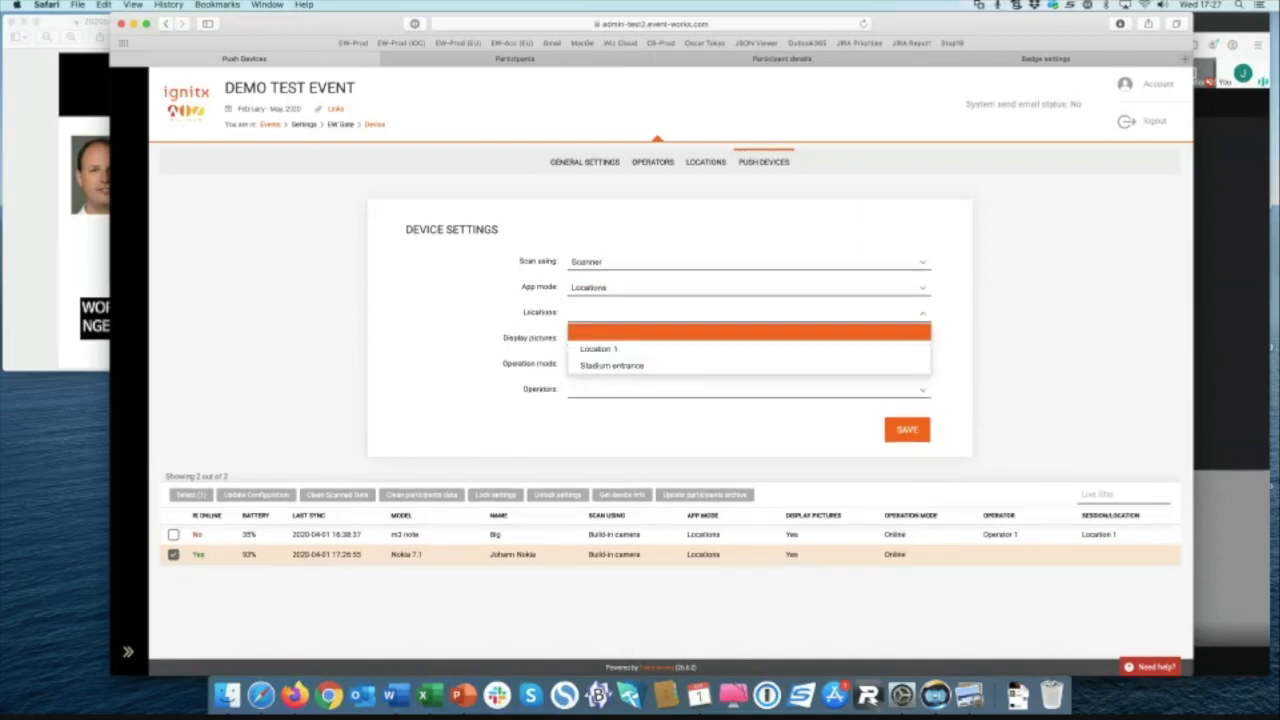
click(612, 365)
Step: Turn on participant pictures, set Online operation with the second operator, and confirm the sent push
click(748, 338)
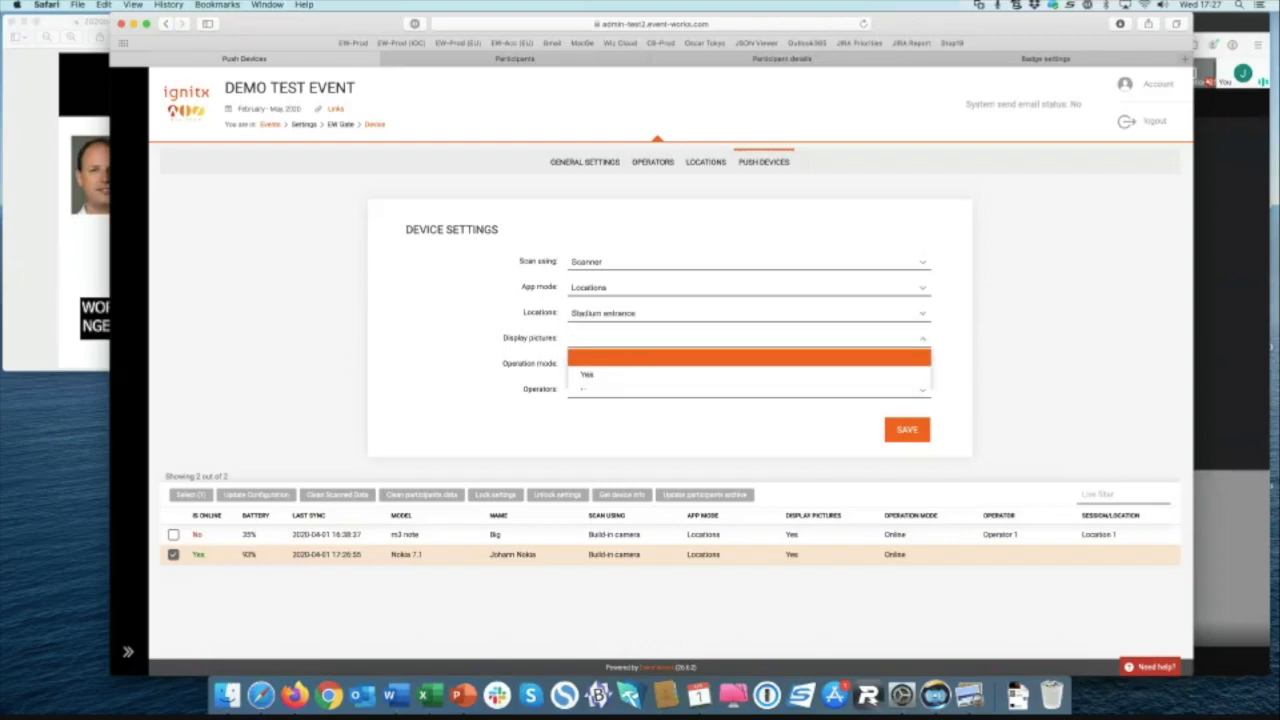
click(727, 374)
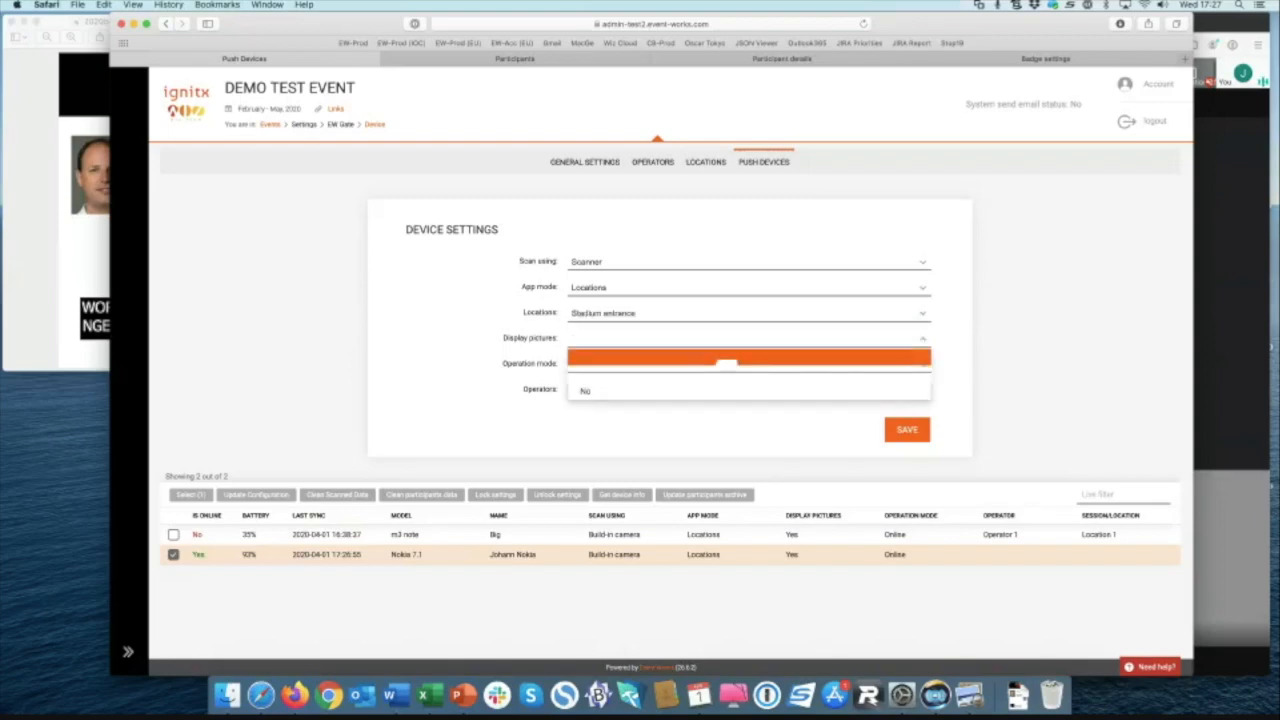
click(727, 365)
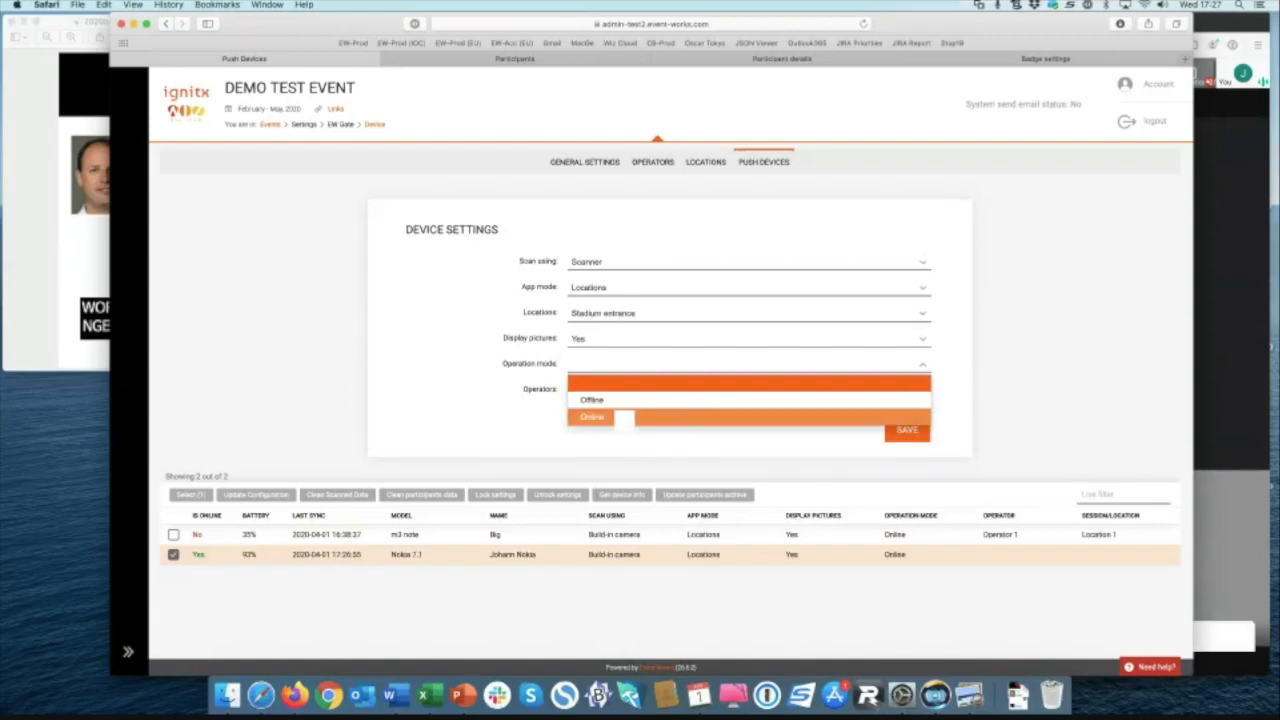
click(622, 417)
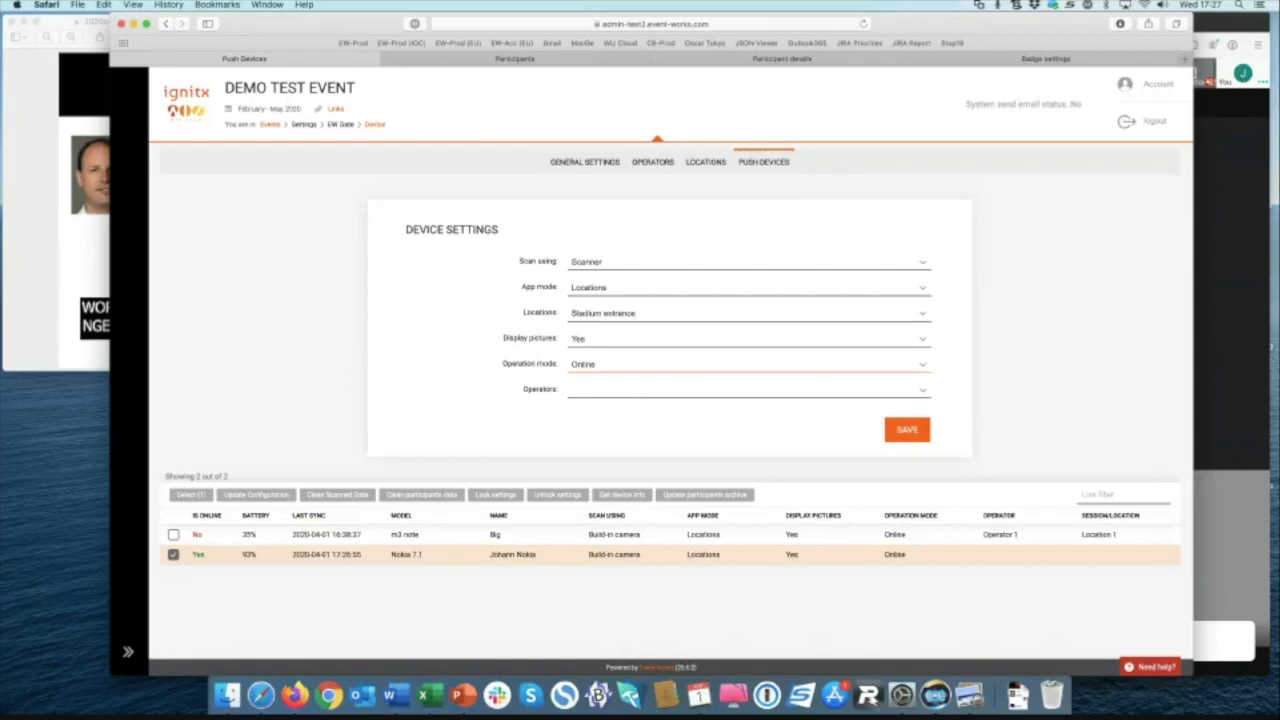
click(644, 392)
click(593, 442)
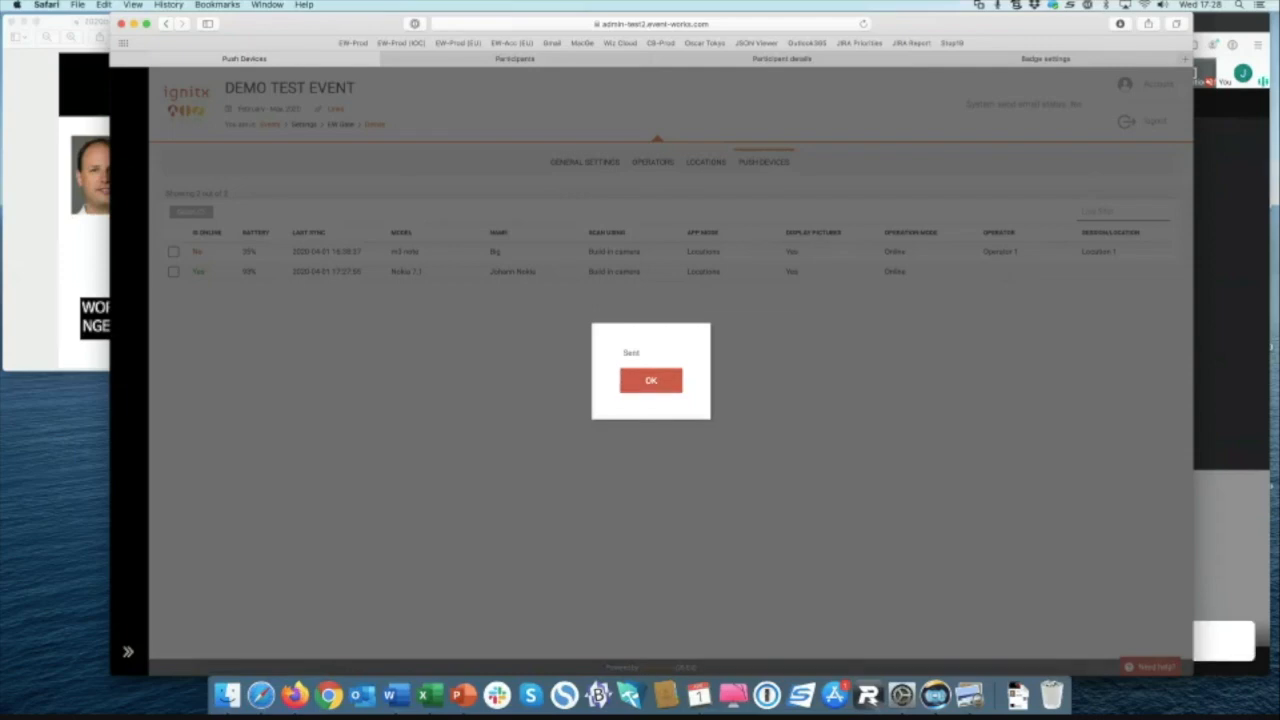
click(666, 384)
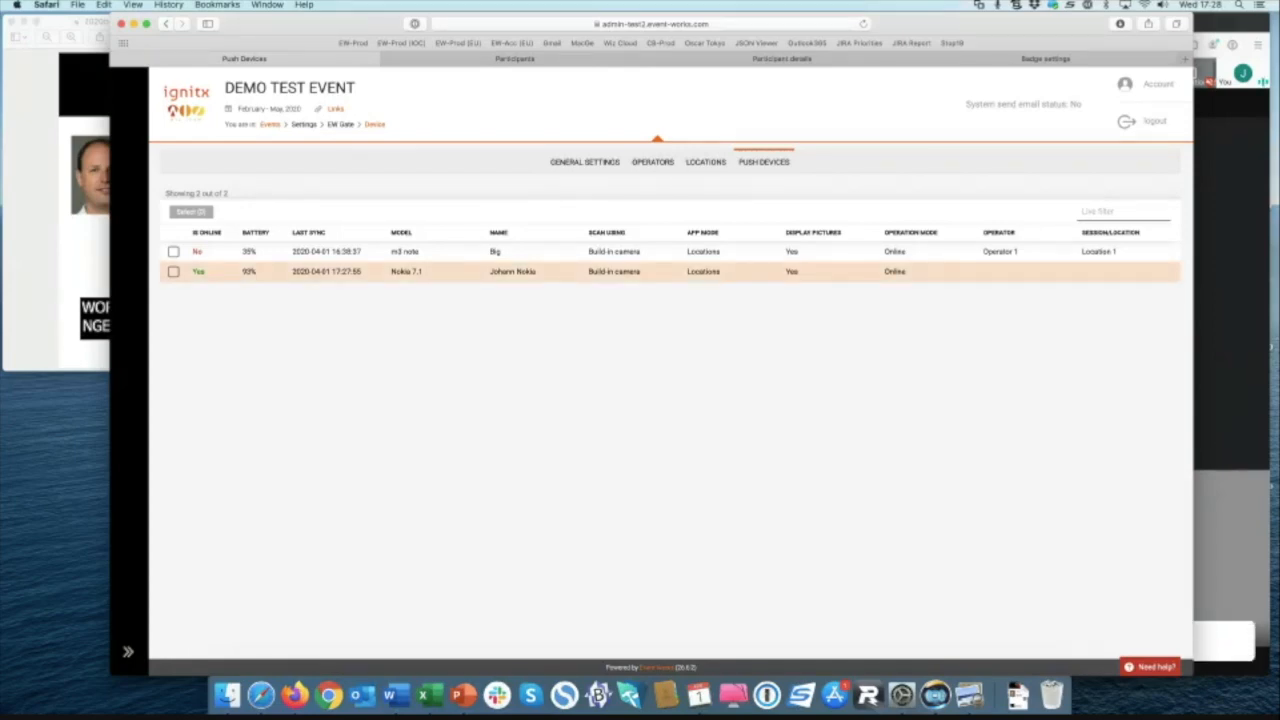
key(super+Tab)
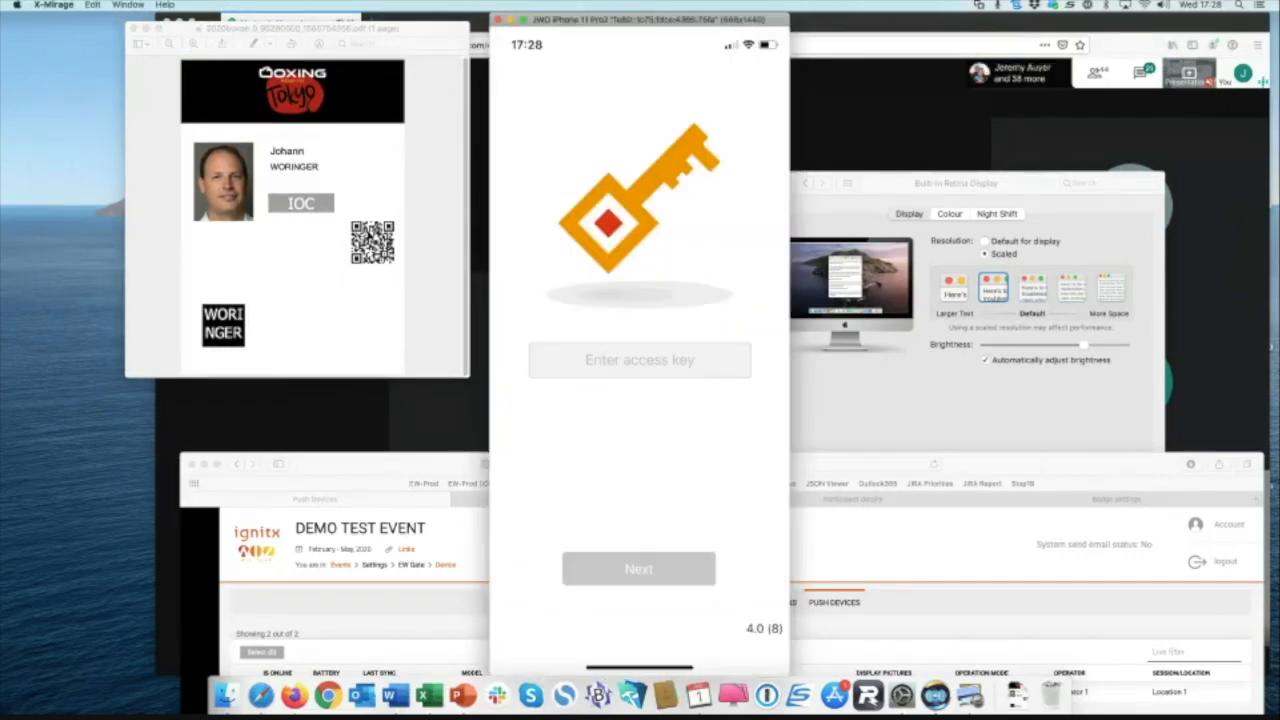
Step: Sign the phone's gate app in with the event access key
click(640, 360)
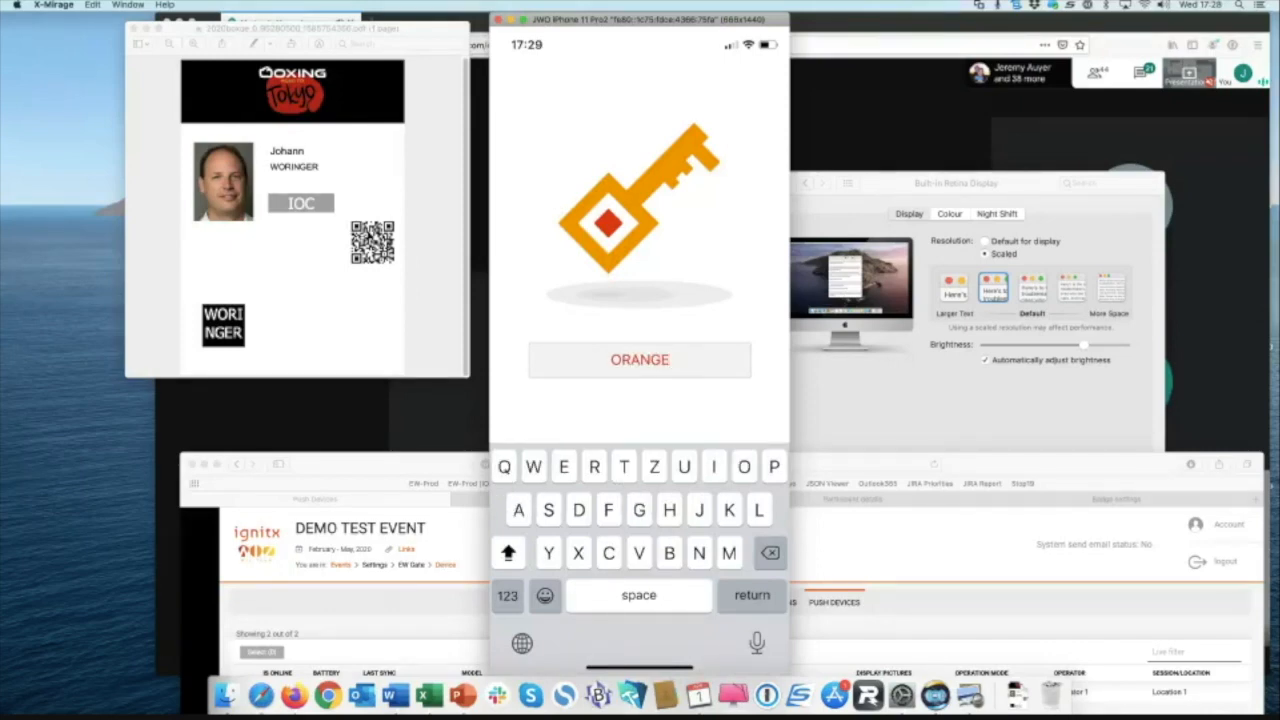
key(Return)
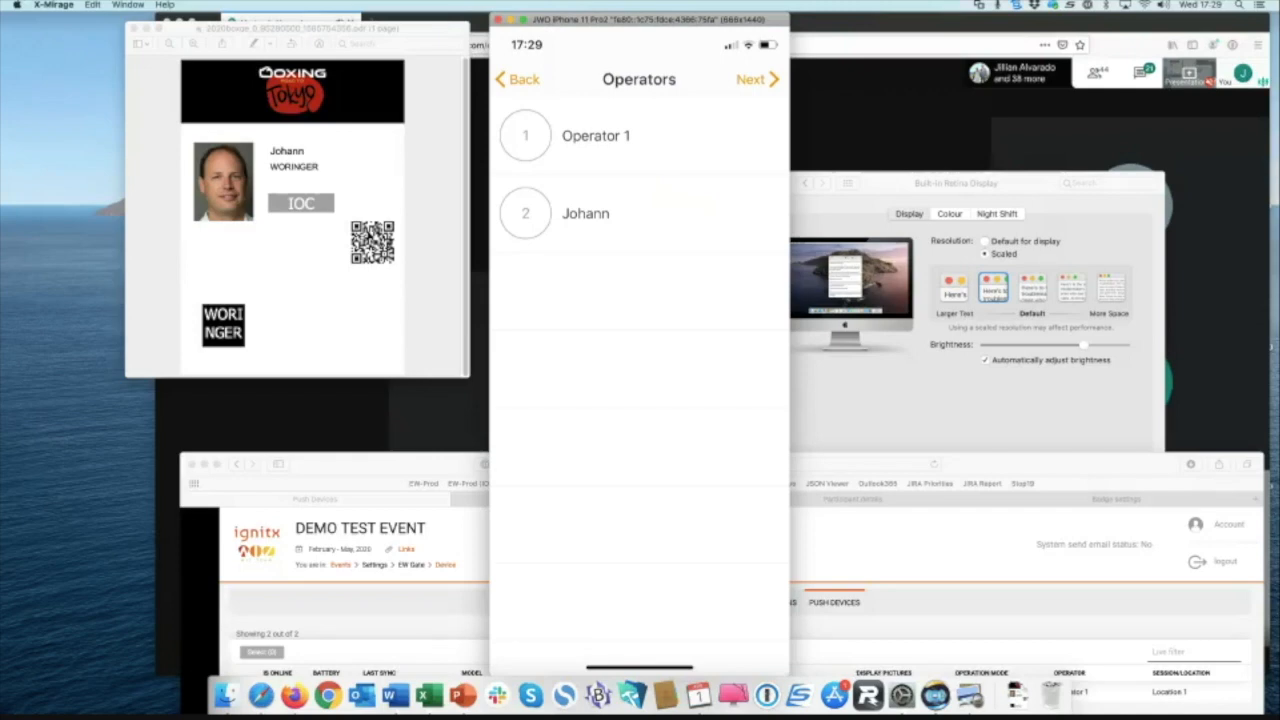
Step: Choose the second operator and Location 1 as access point, then scan the badge
click(586, 213)
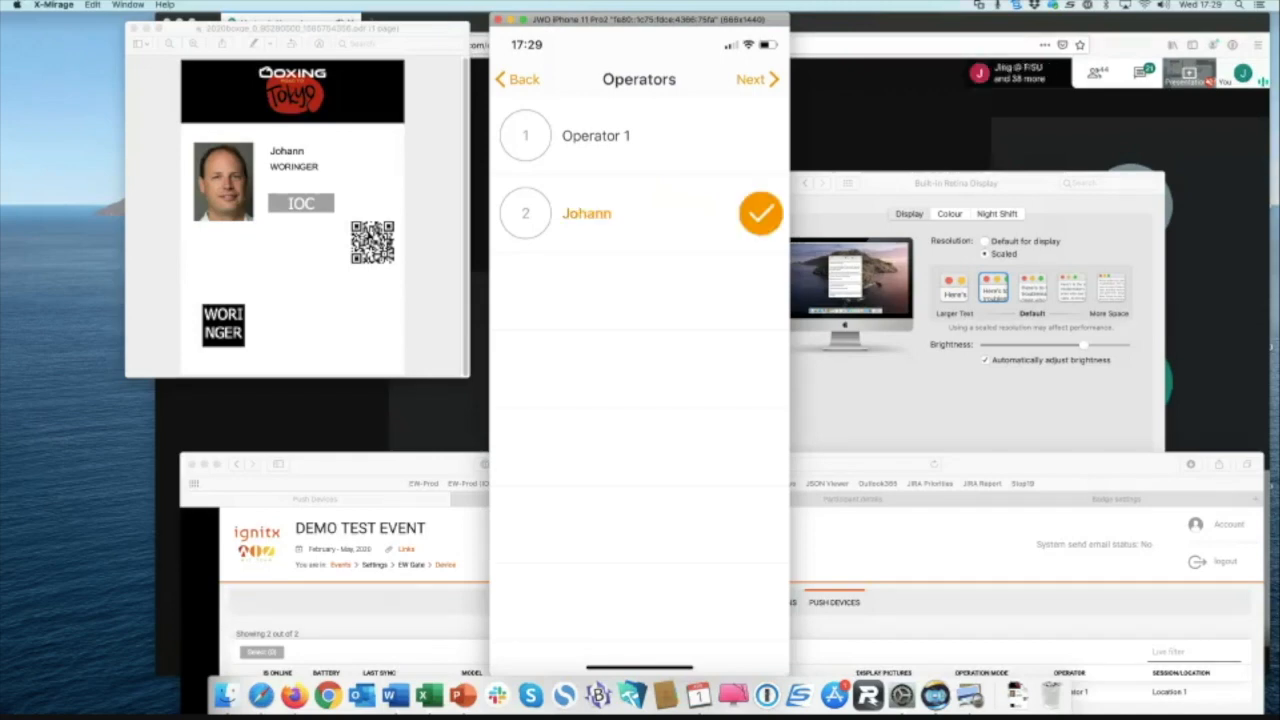
click(757, 79)
click(621, 213)
click(594, 135)
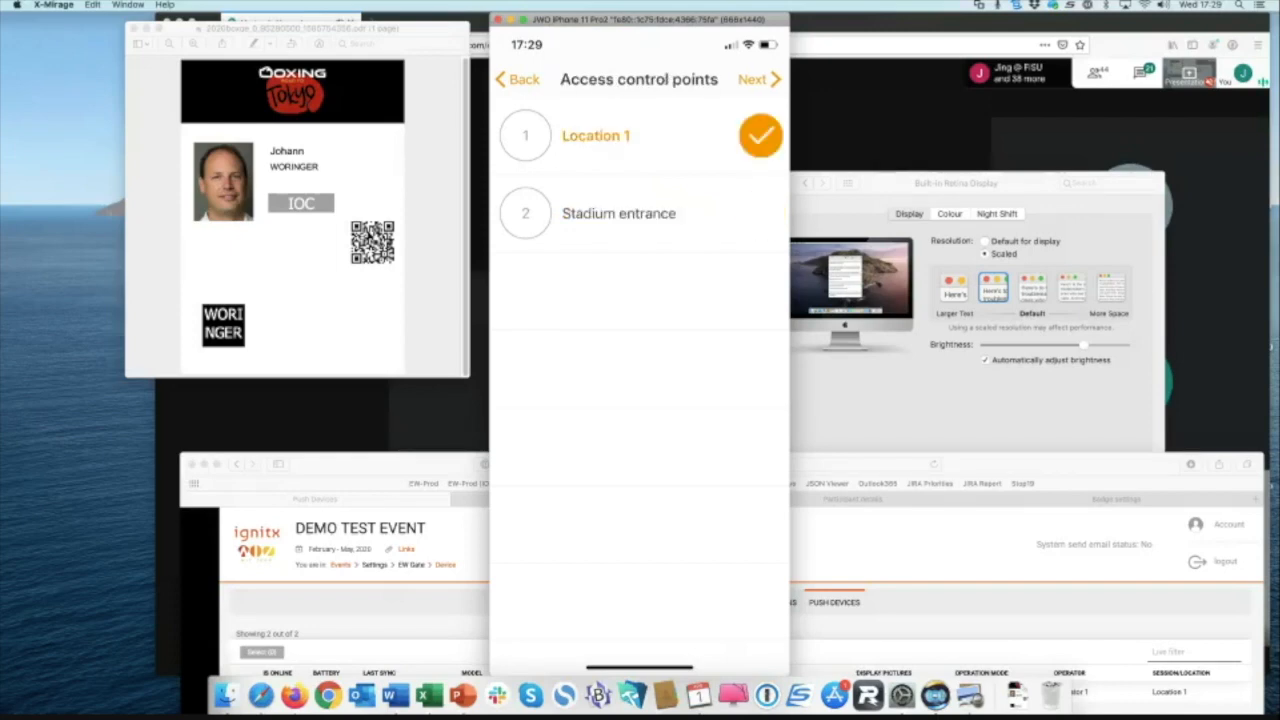
click(757, 79)
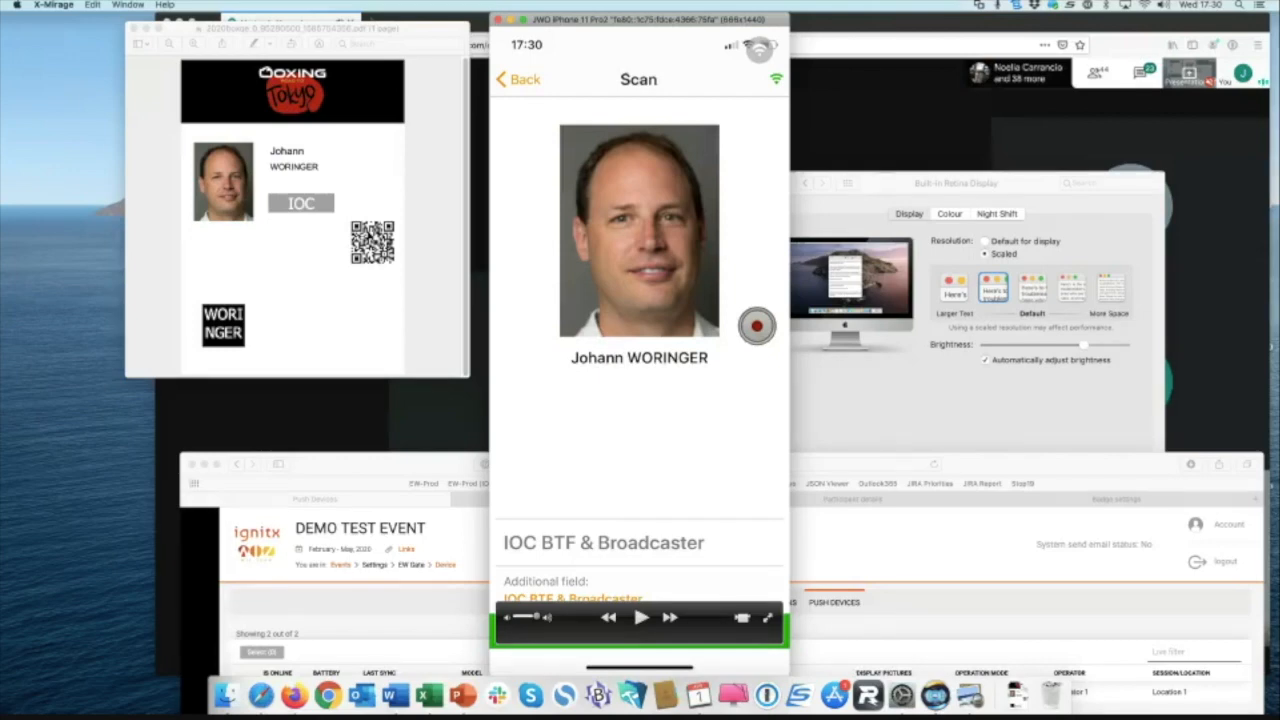
drag(640, 19, 650, 18)
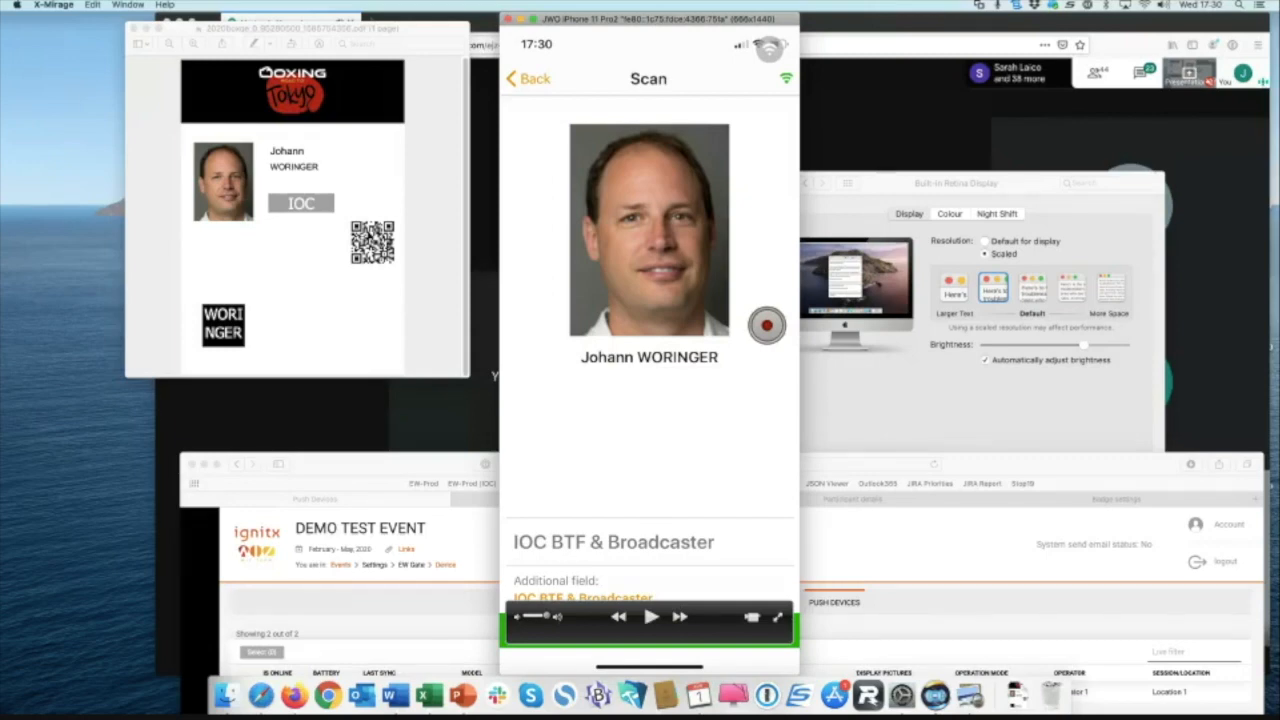
key(super+Tab)
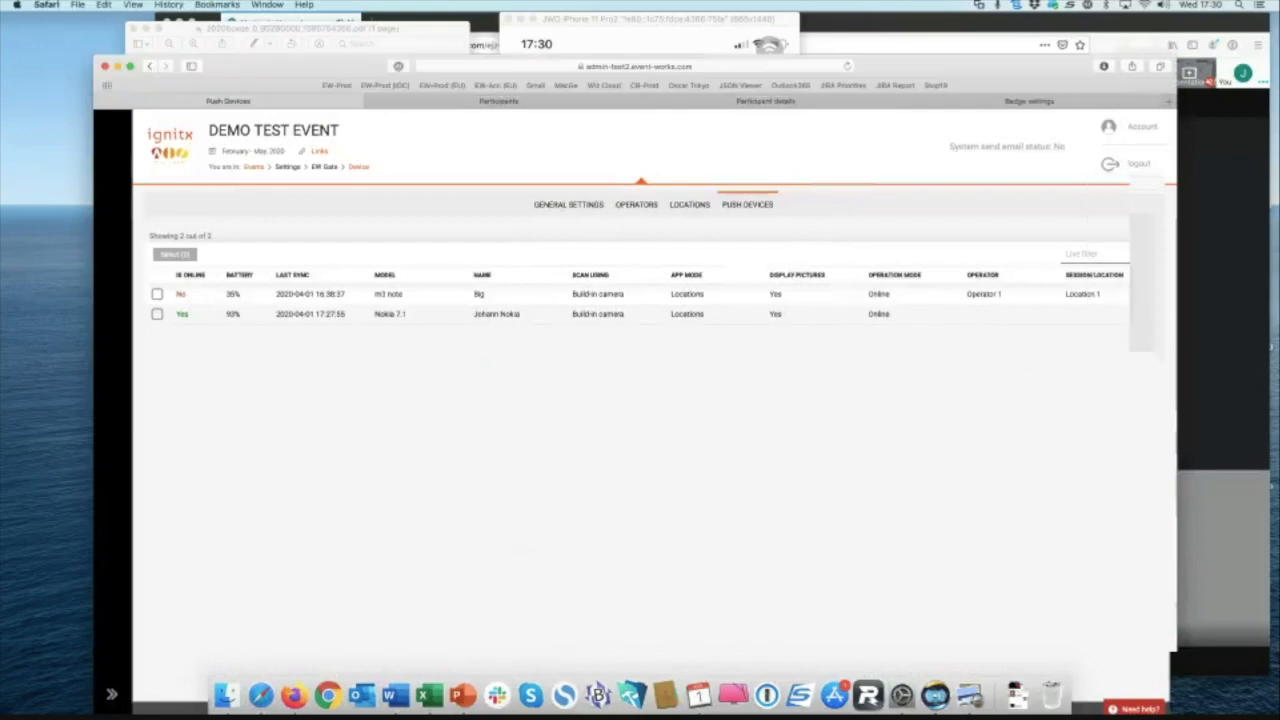
Step: Reload the participant details page and scroll to the access codes and Location 1 scan history
click(766, 101)
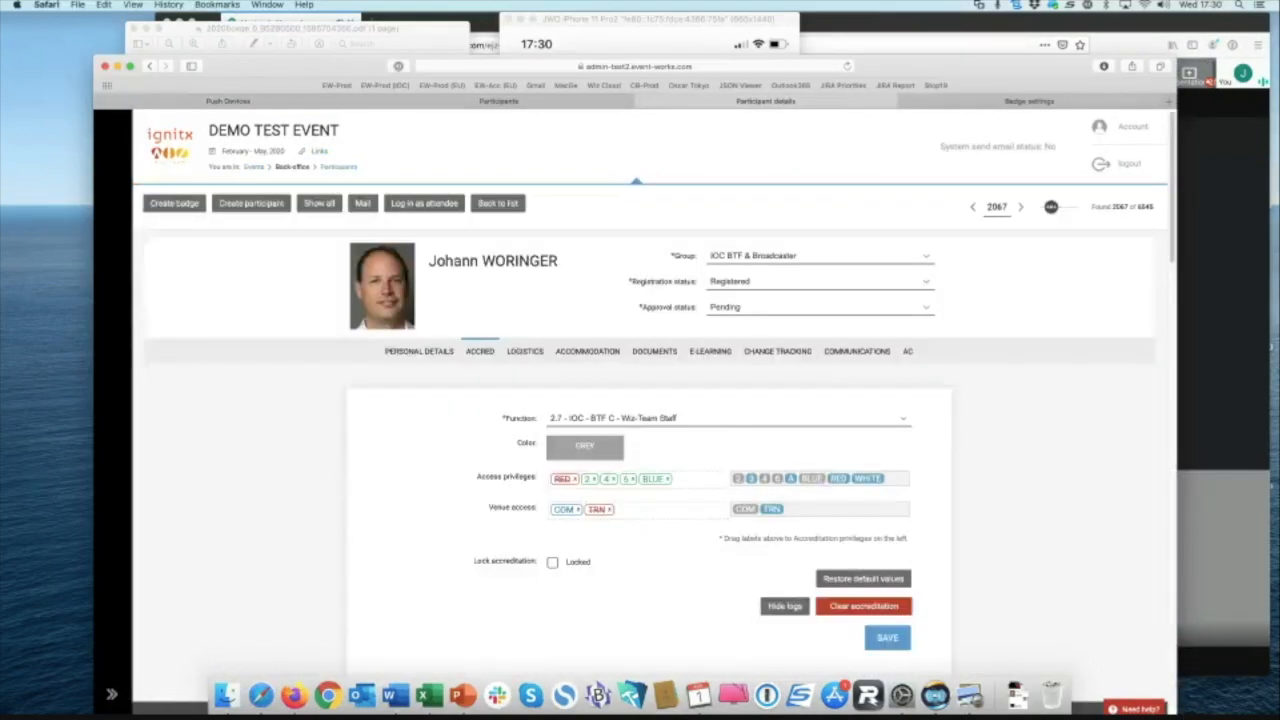
key(super+r)
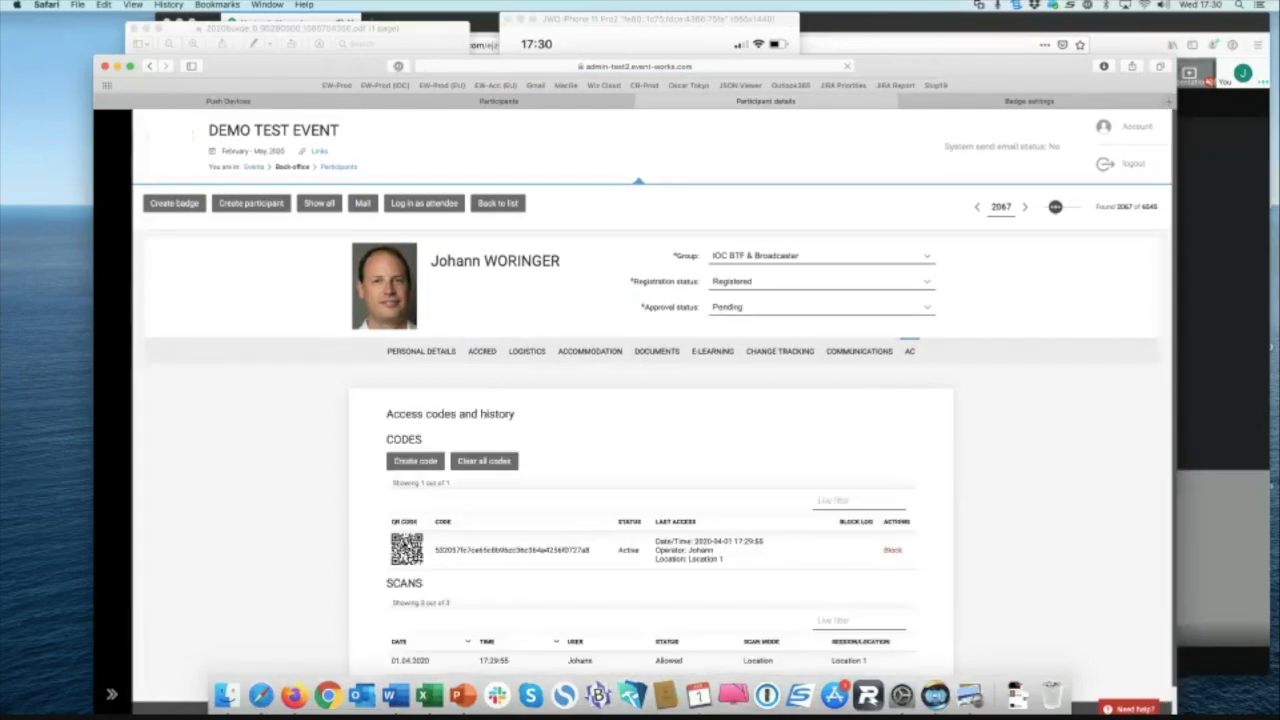
scroll(655, 412, down, 1)
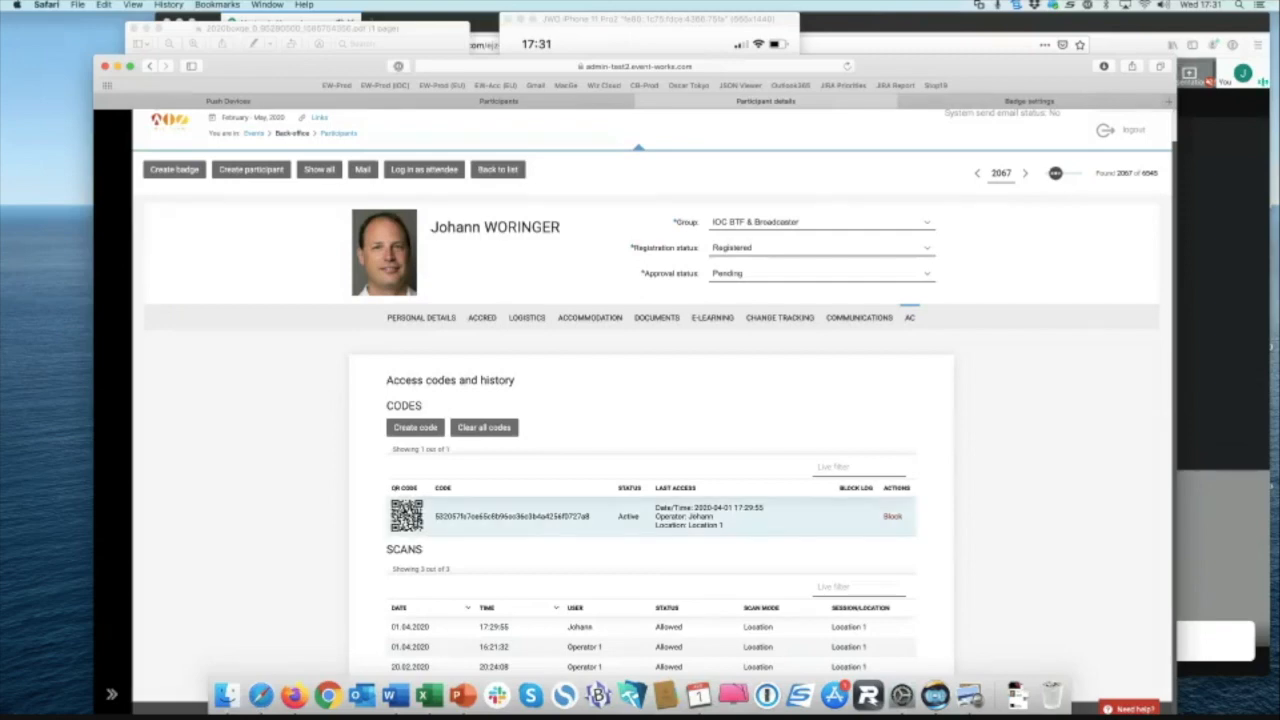
Step: Block the participant's active access code with a typed reason, then bring the badge PDF and phone scanner forward
click(887, 525)
text(He ca)
key(BackSpace)
key(BackSpace)
text(is)
text(st )
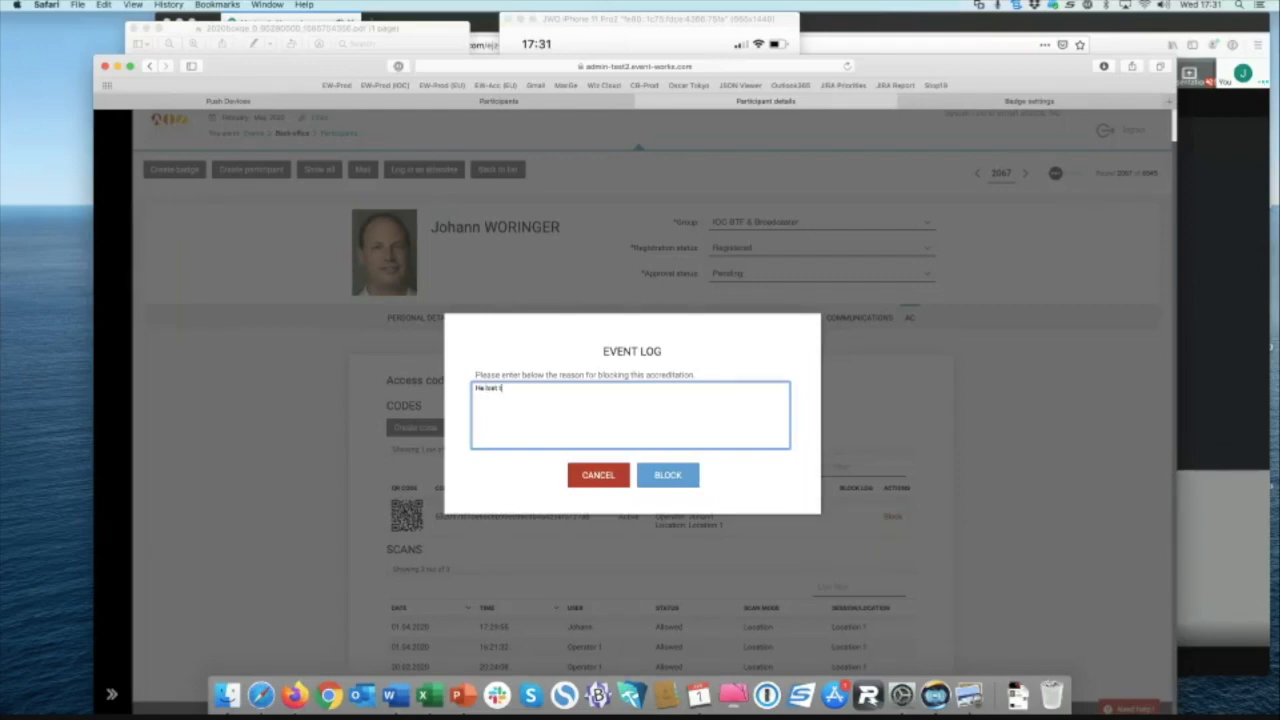
text(it... again..)
click(667, 475)
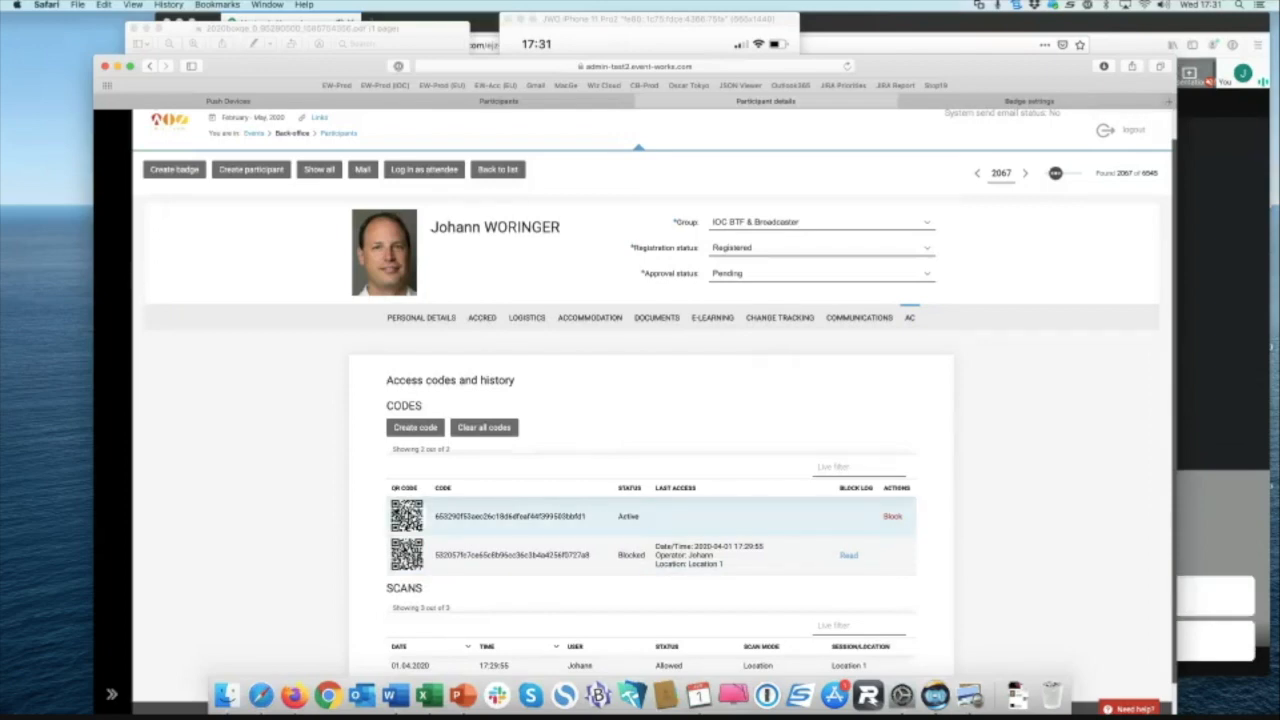
click(406, 29)
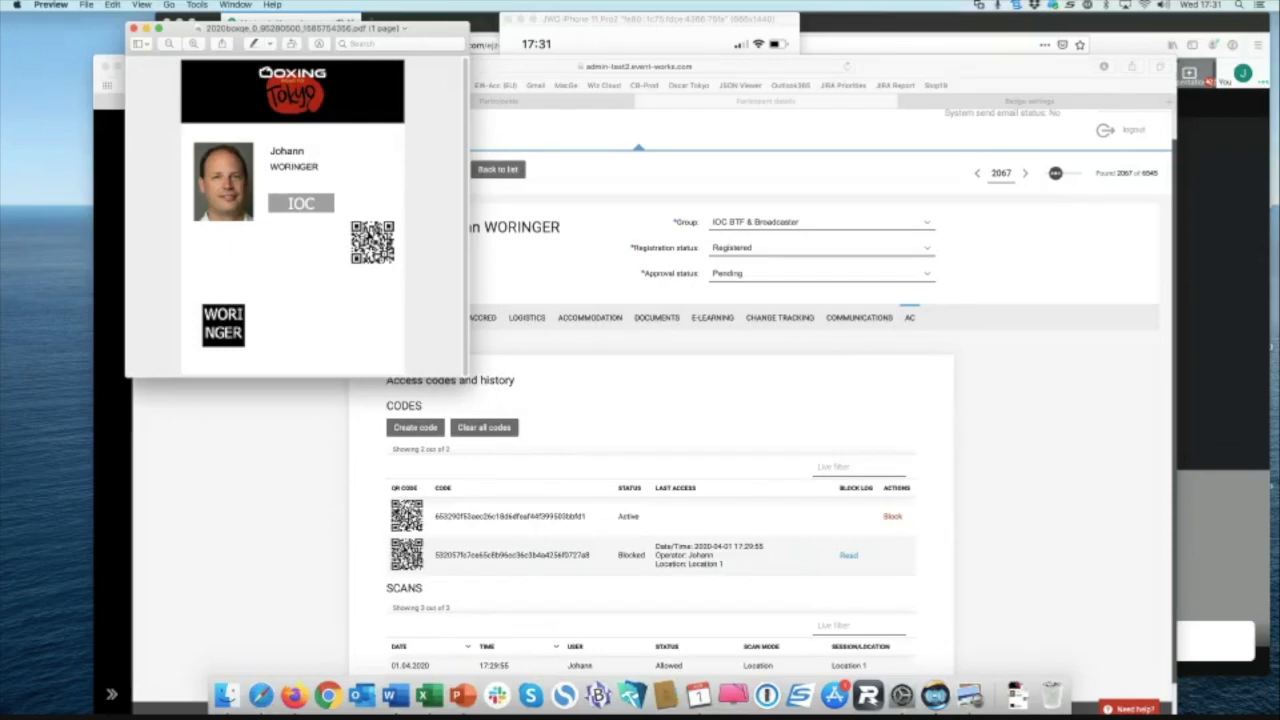
click(640, 24)
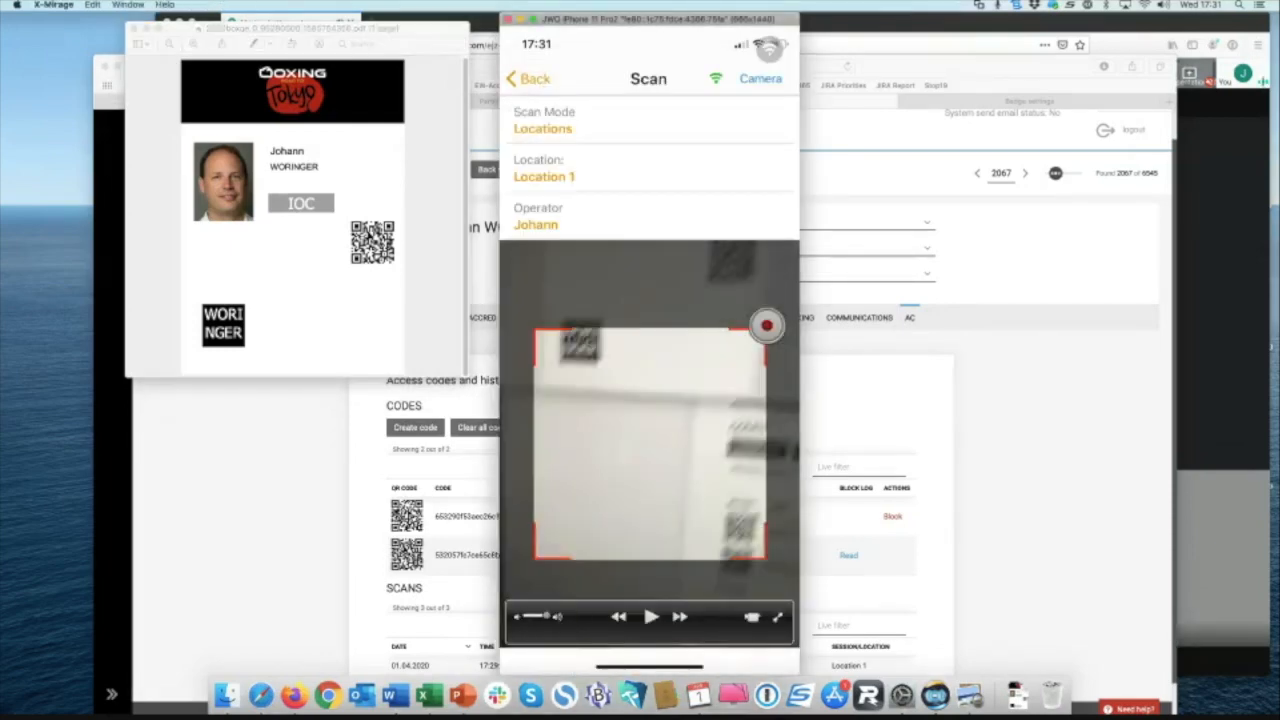
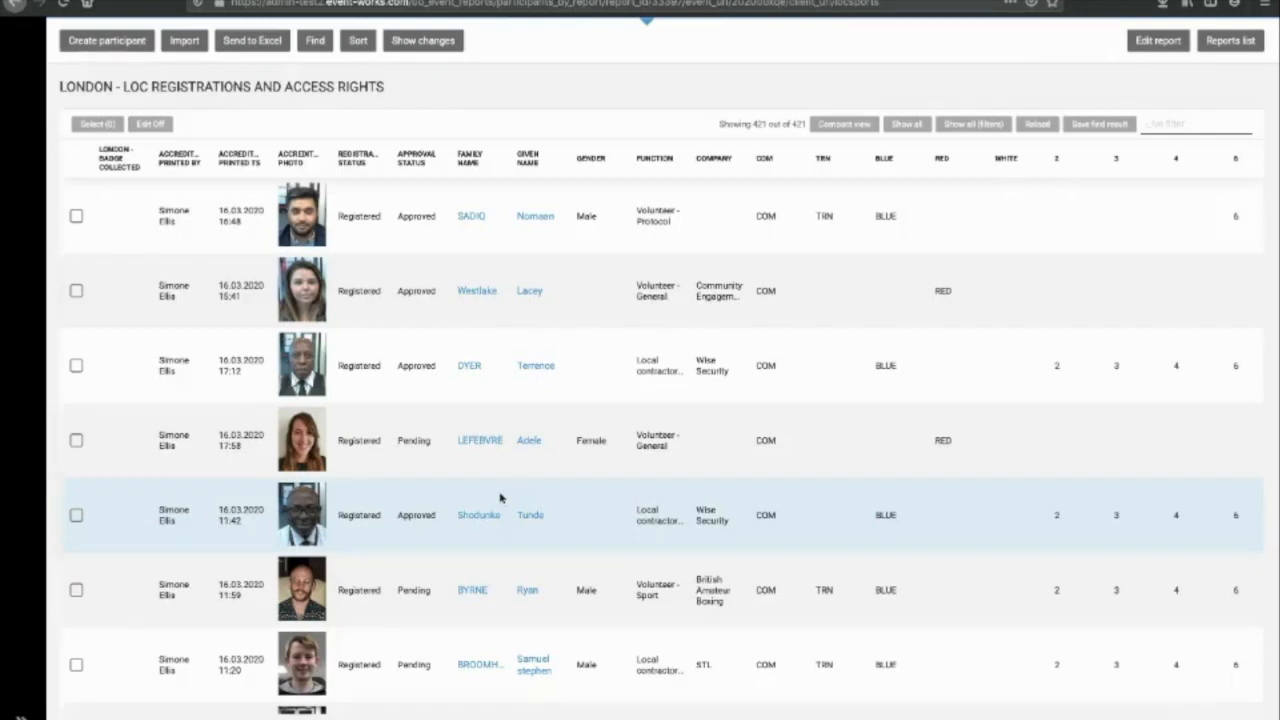
Step: Select the first three participant rows for a bulk accreditation assignment
scroll(703, 450, right, 2)
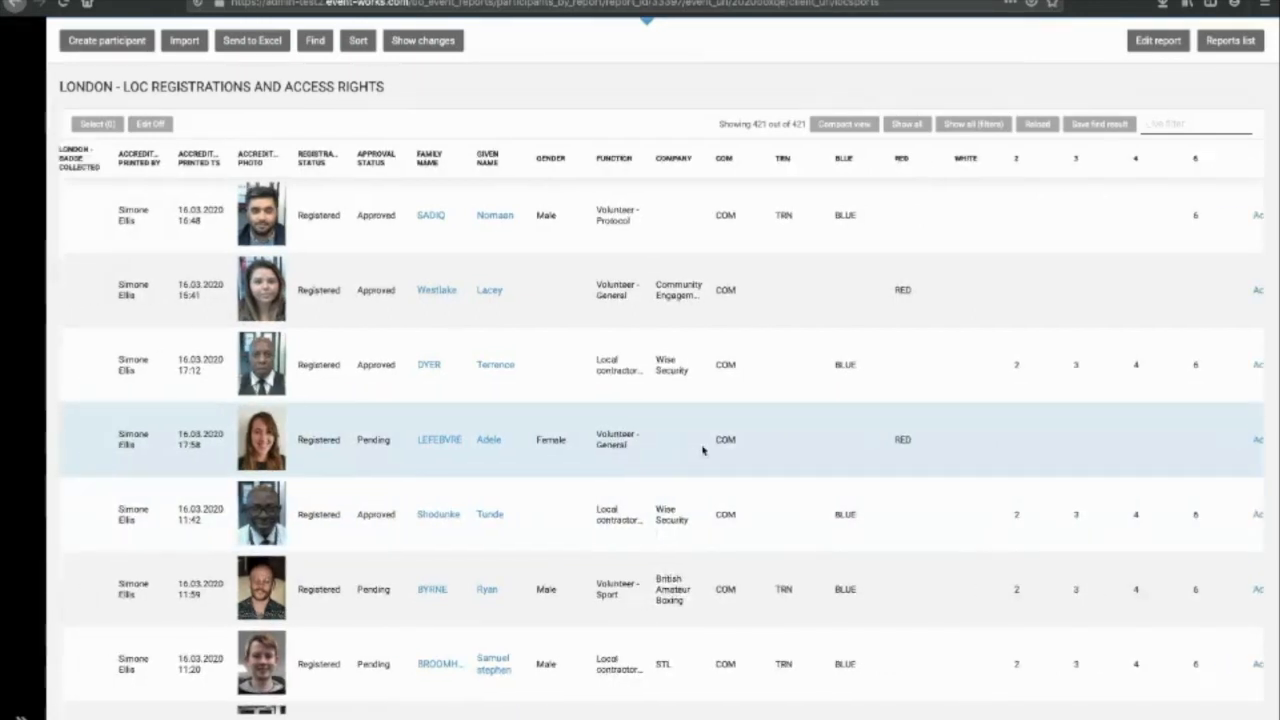
scroll(703, 450, left, 2)
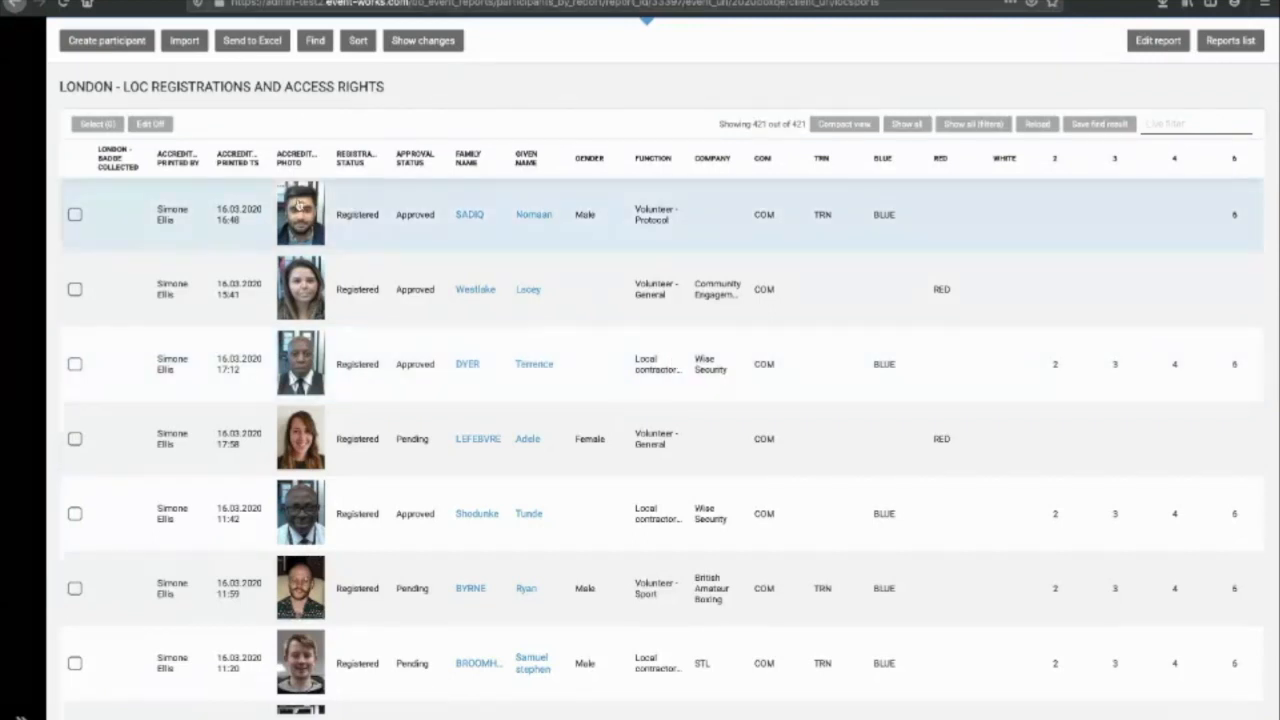
click(74, 215)
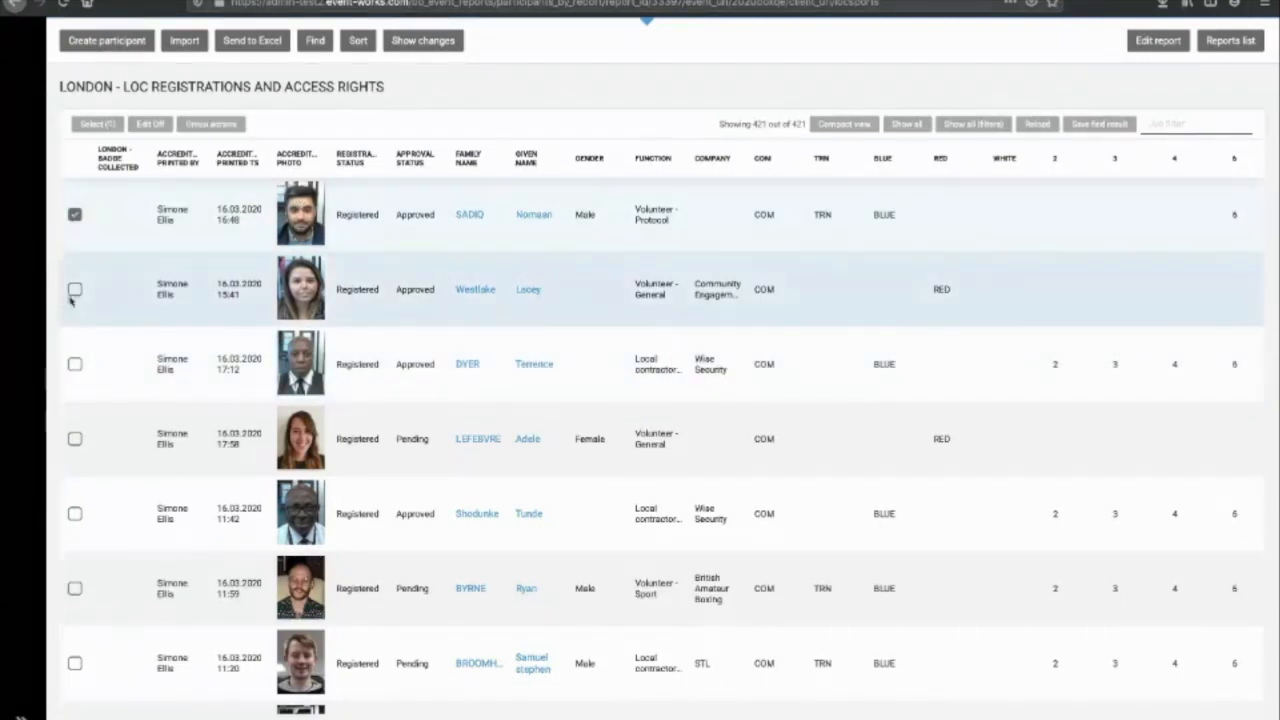
click(74, 290)
click(74, 364)
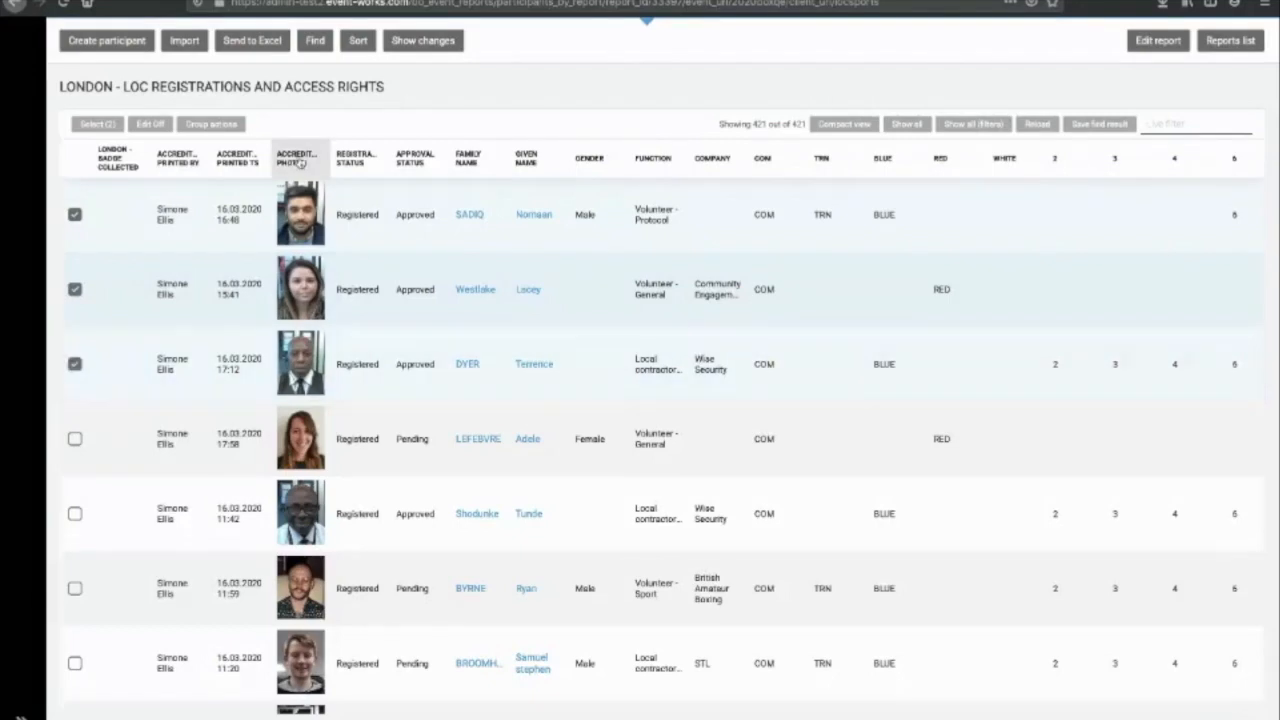
click(210, 124)
click(338, 242)
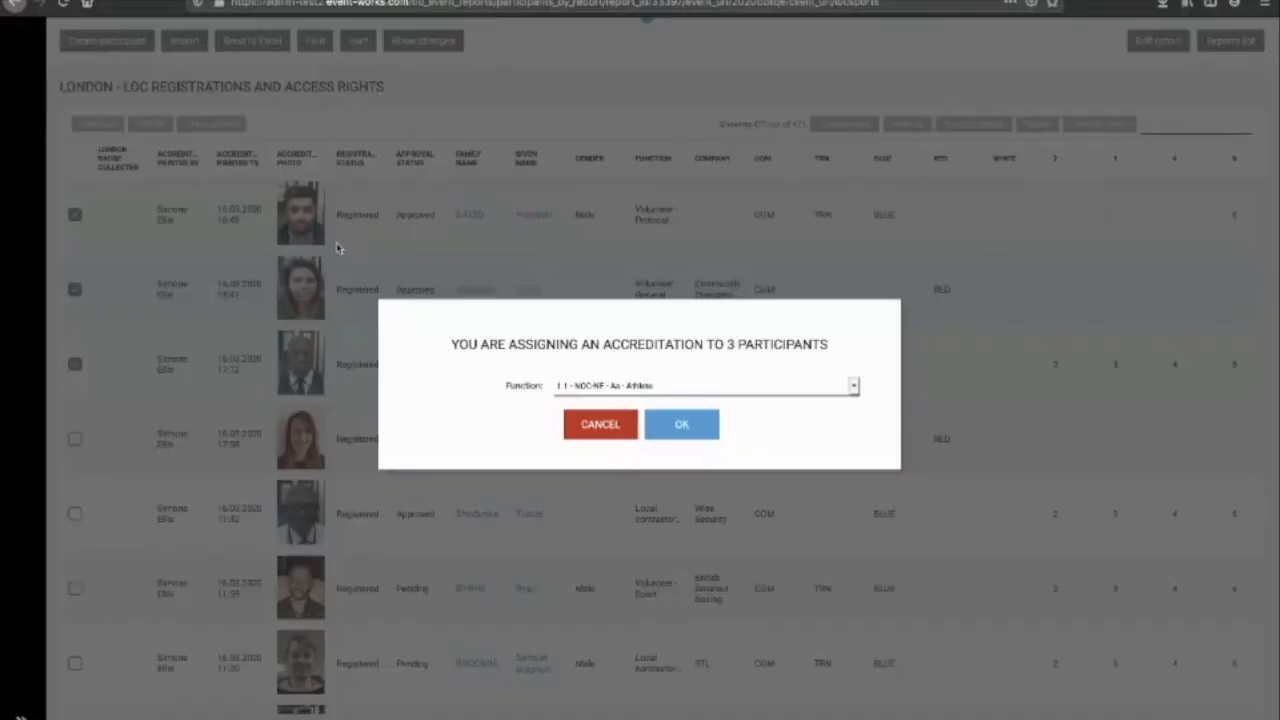
Step: Assign them the 4.10 - LOC - LOC G - LOC Guests function and reload the report
click(774, 399)
scroll(778, 346, down, 5)
scroll(778, 346, down, 3)
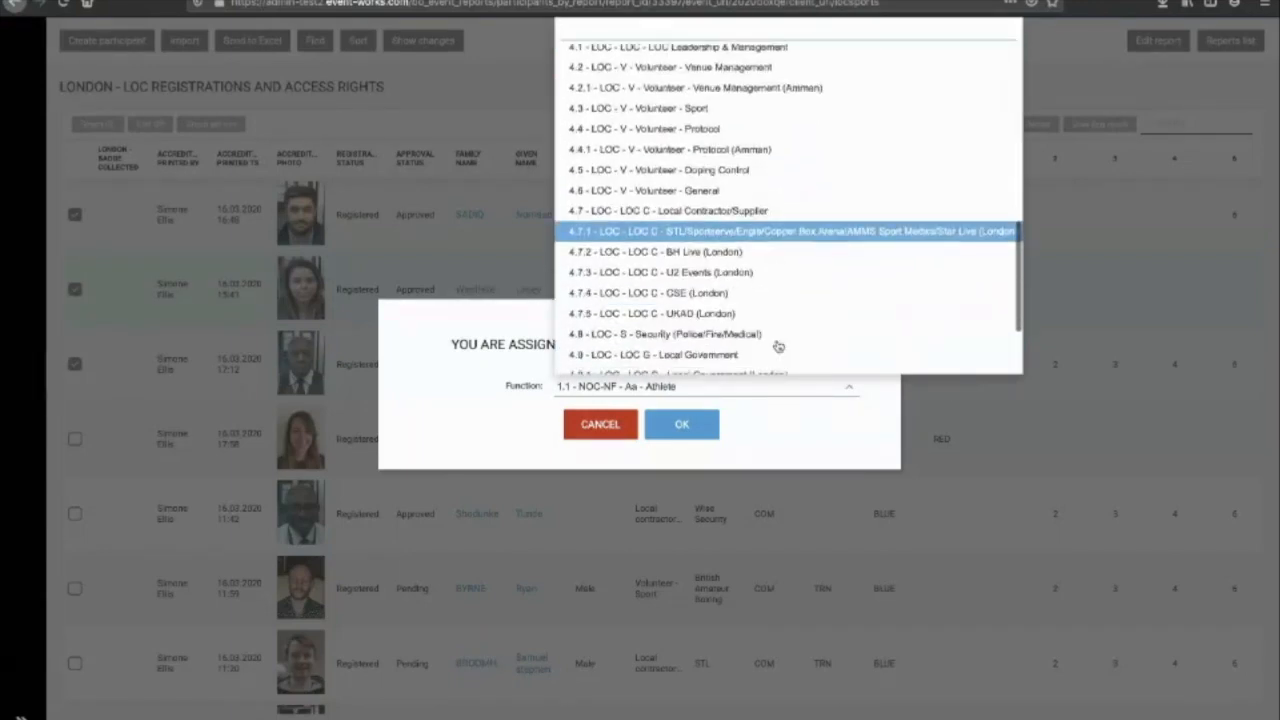
scroll(768, 349, down, 2)
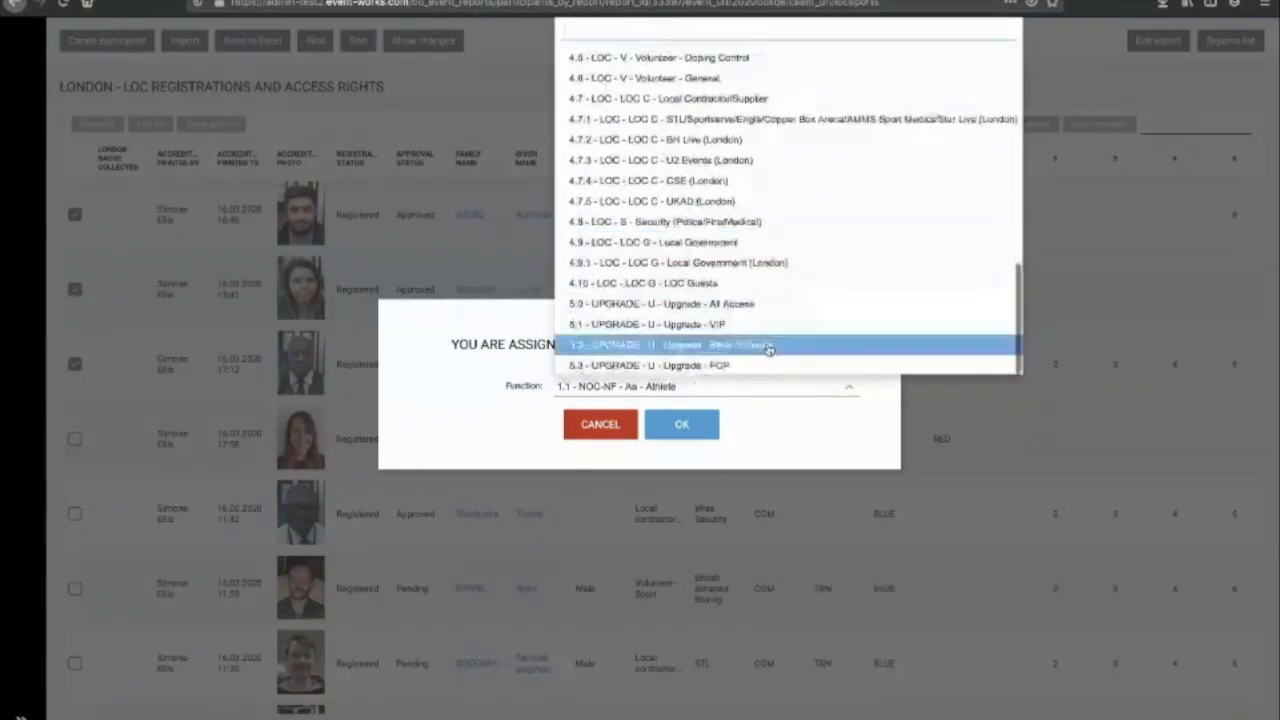
click(771, 287)
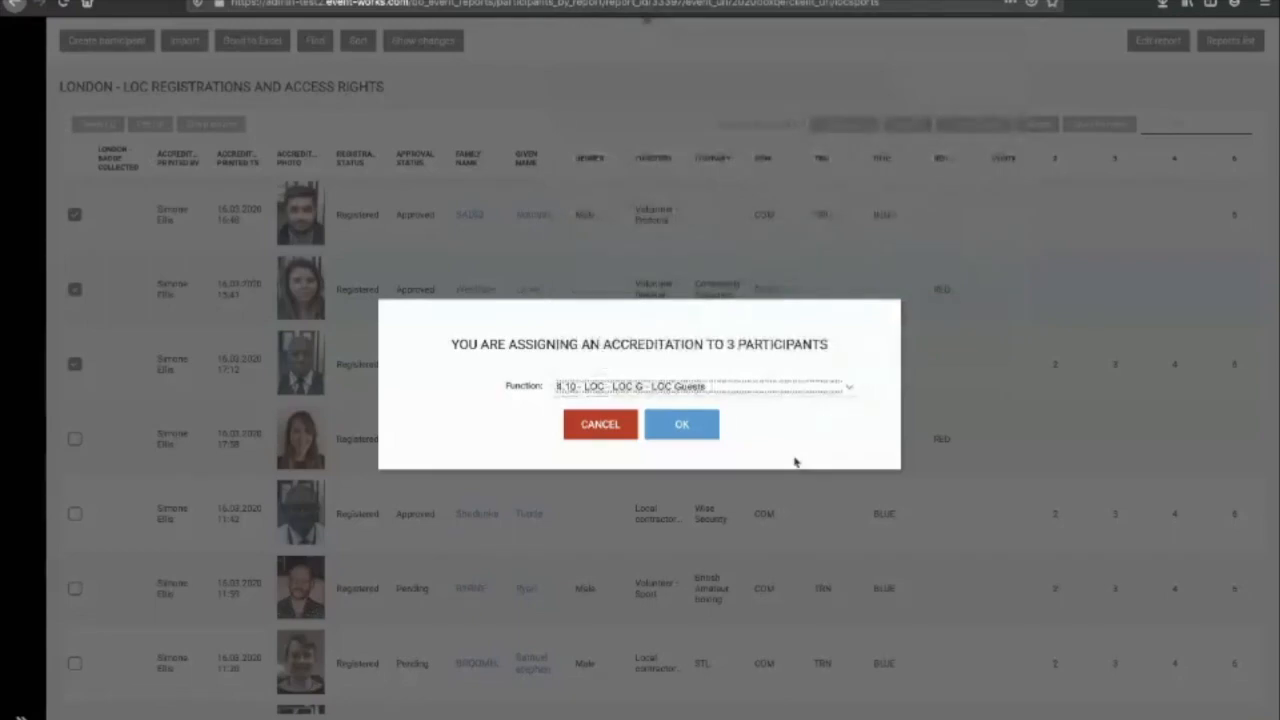
click(714, 425)
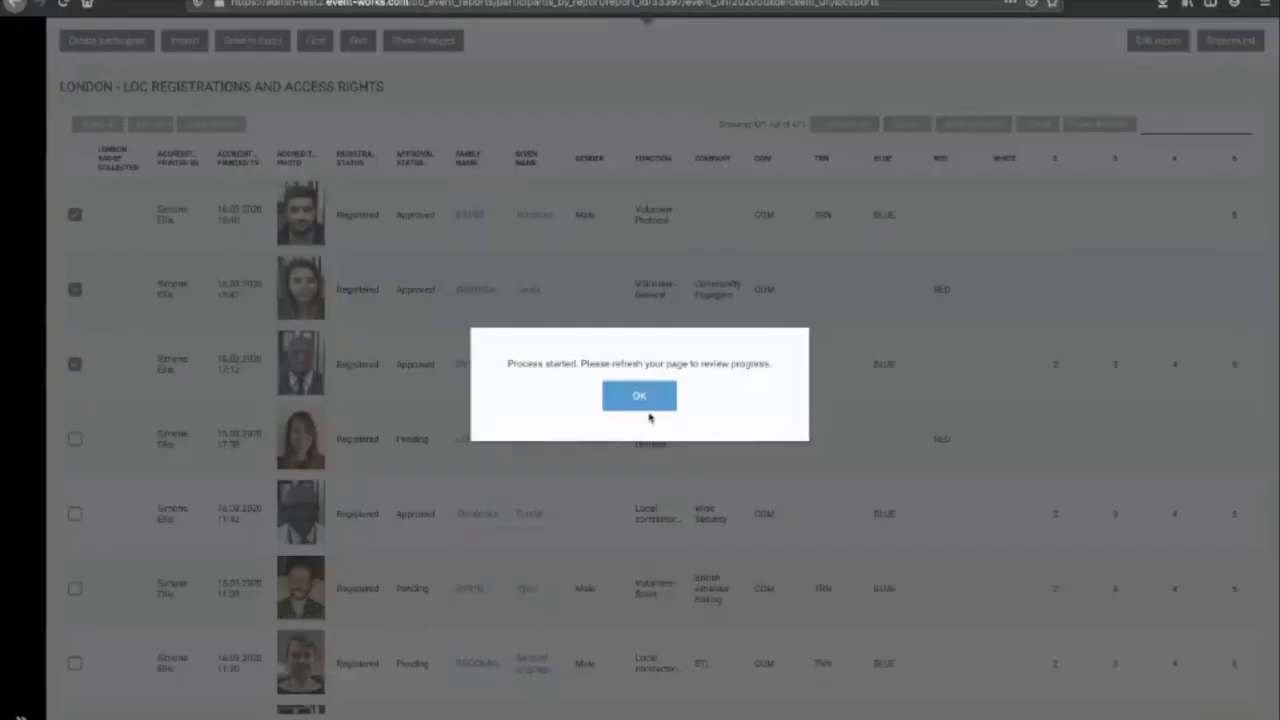
click(646, 400)
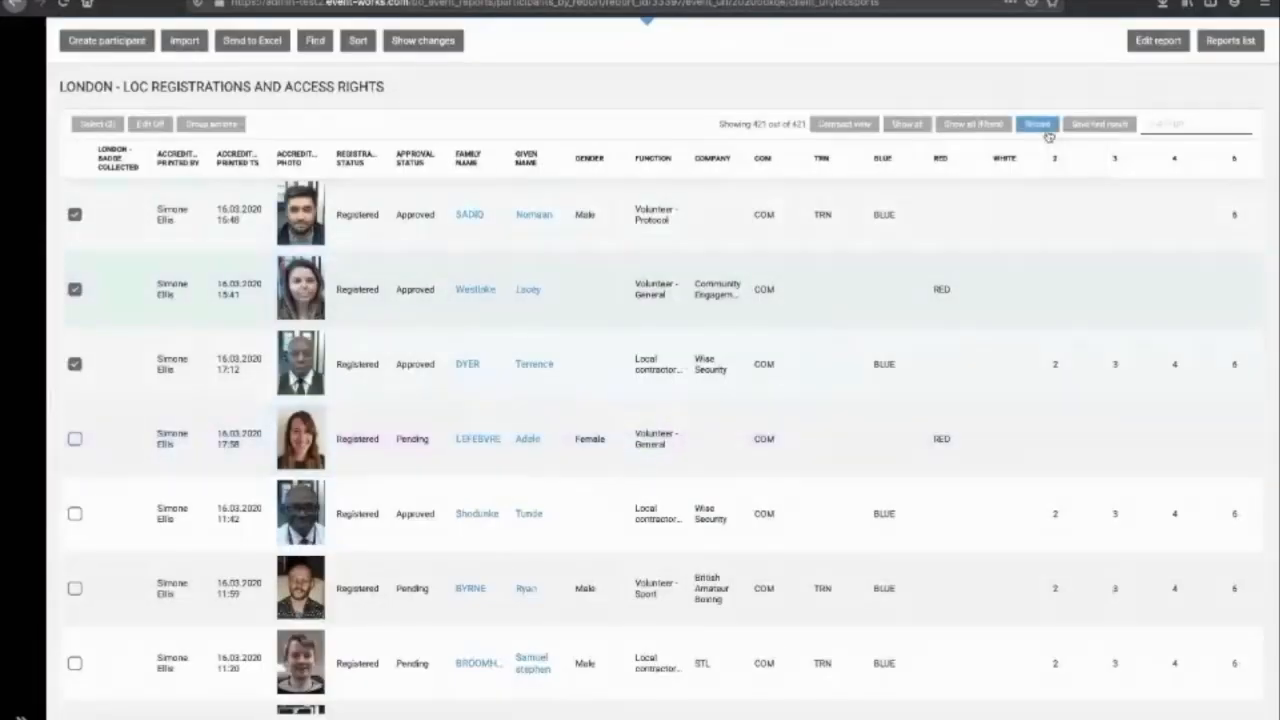
click(1046, 132)
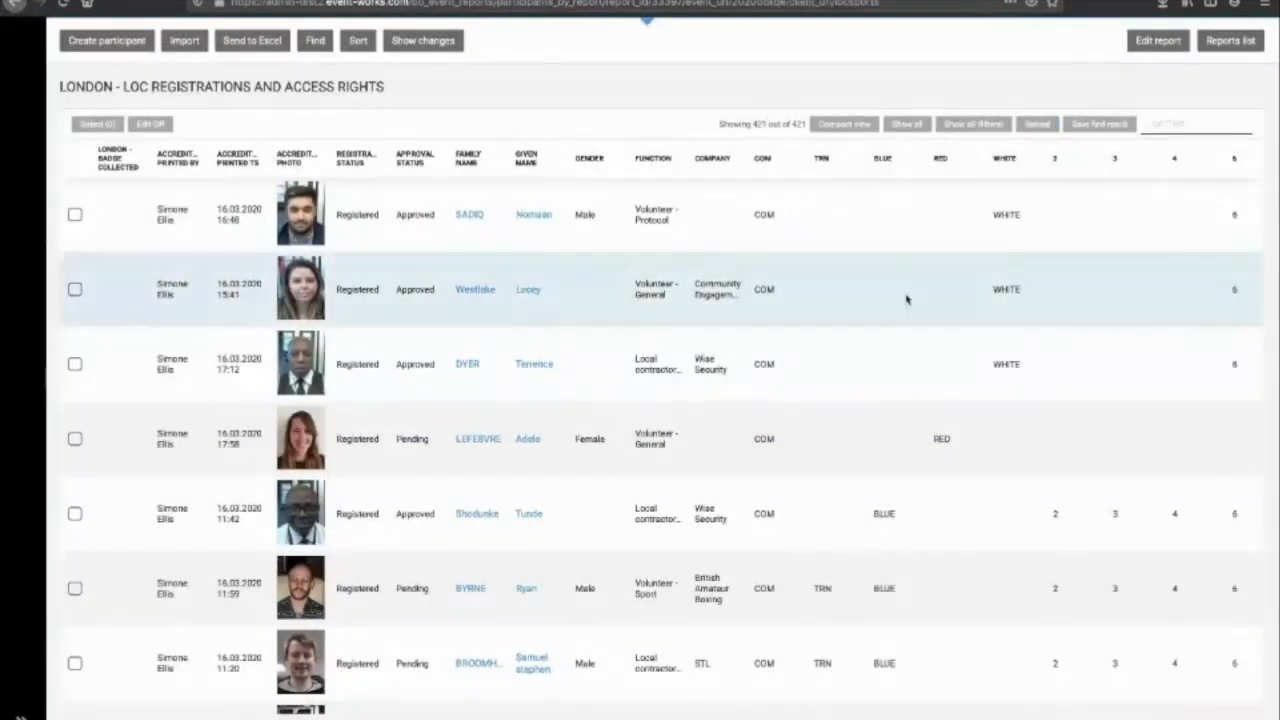
scroll(804, 328, right, 2)
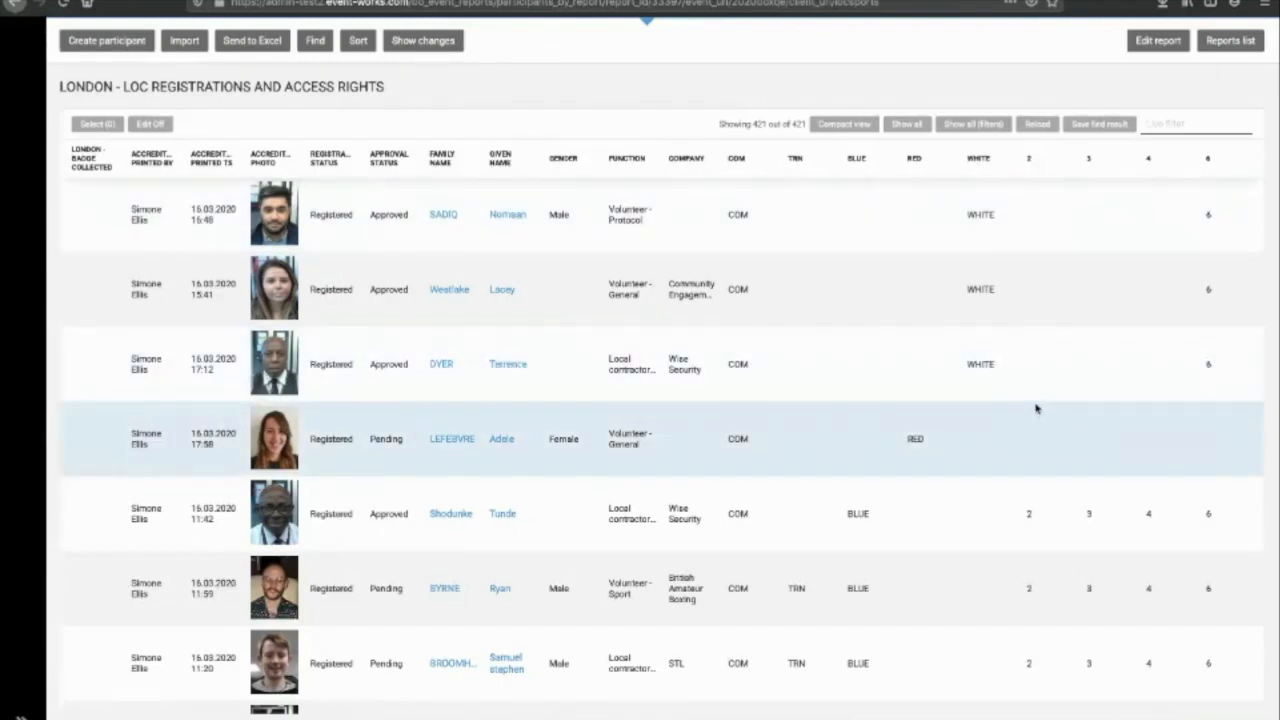
Step: Add accreditation privilege 2 to the first three participants and reload to see it beside WHITE
click(76, 214)
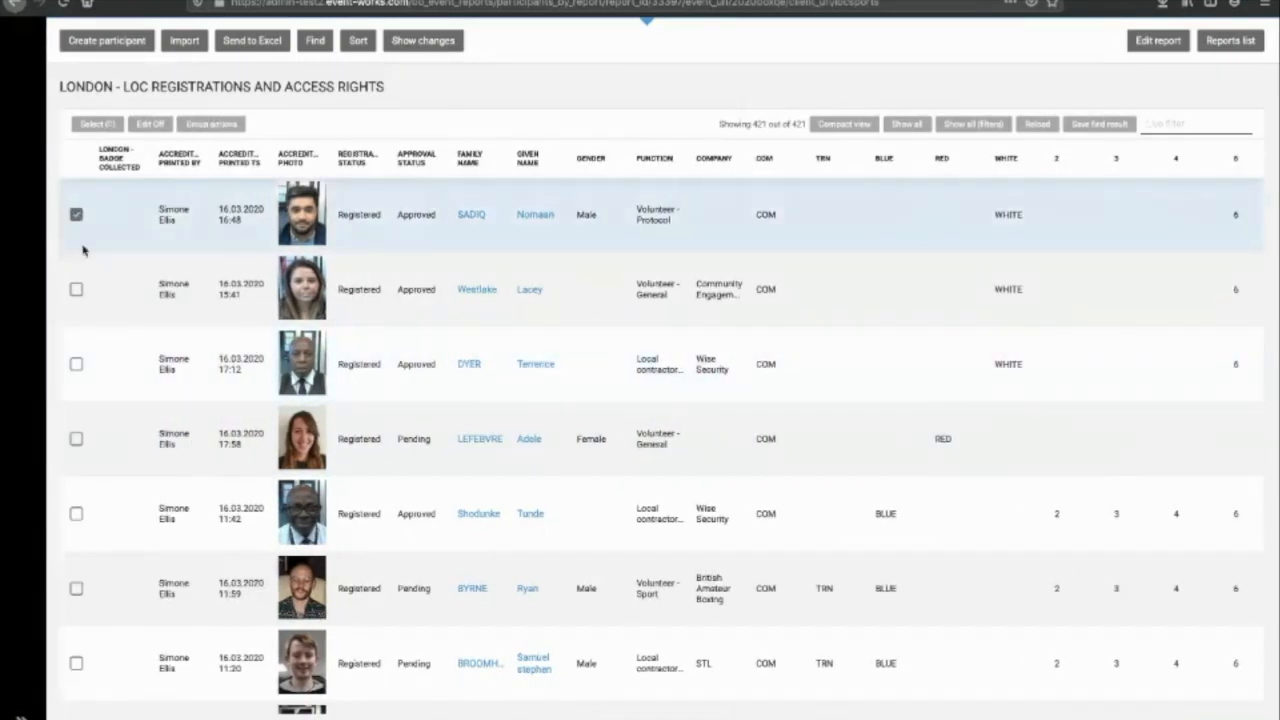
click(76, 289)
click(76, 365)
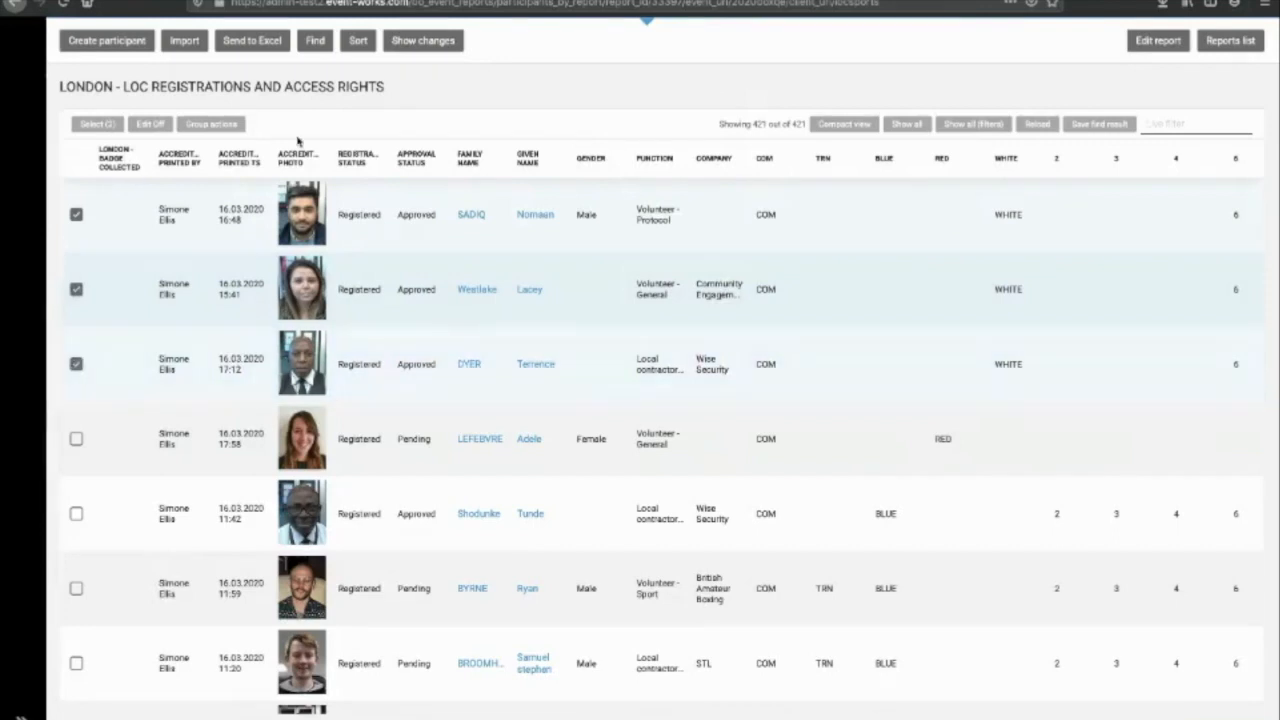
click(211, 124)
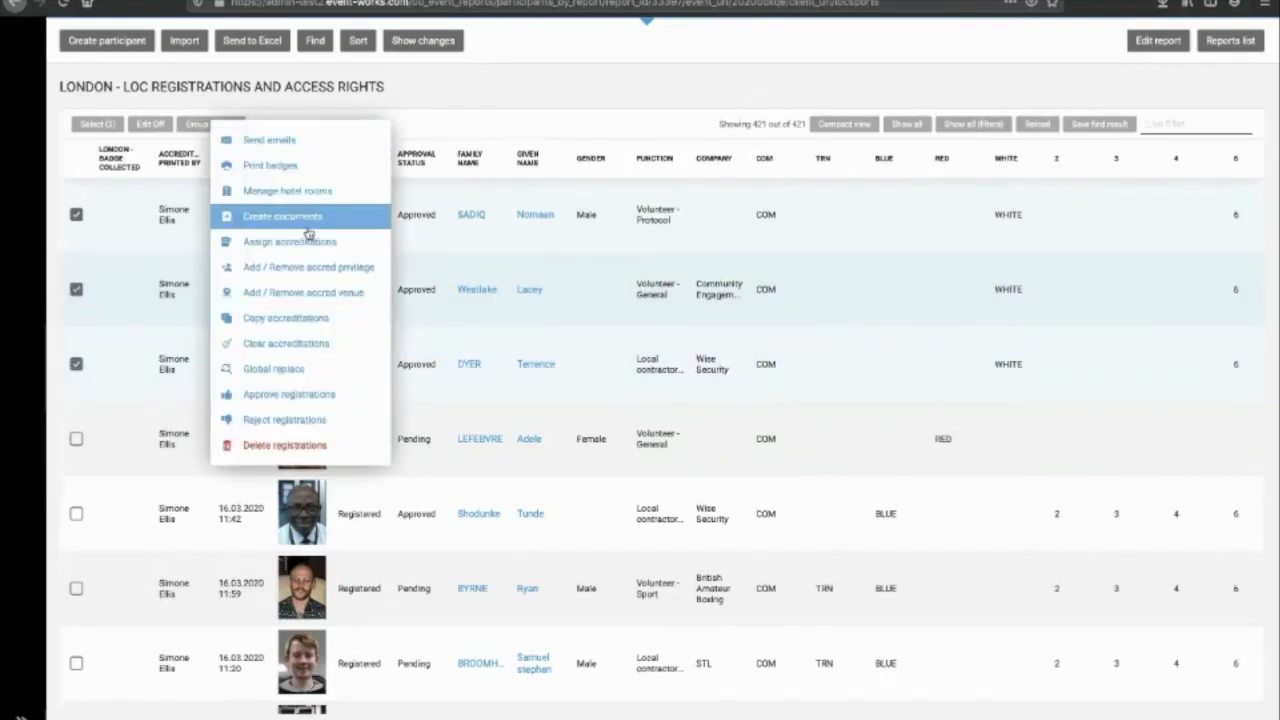
click(345, 278)
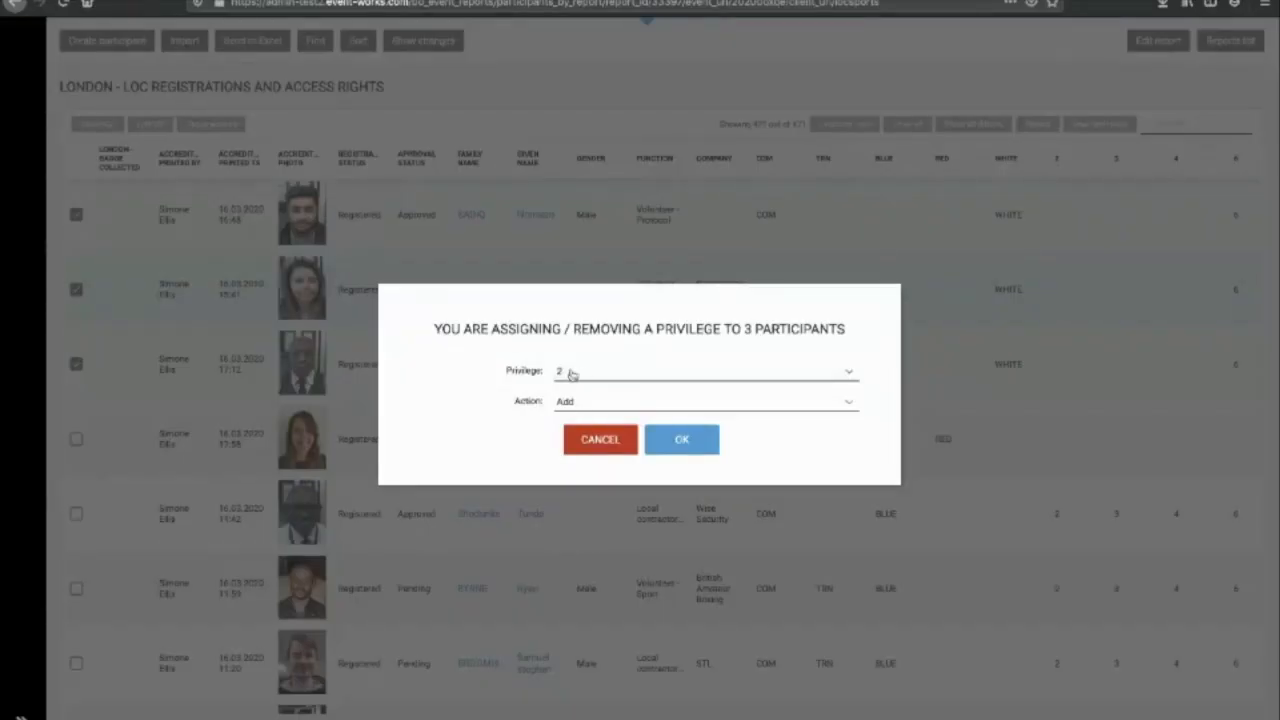
click(689, 448)
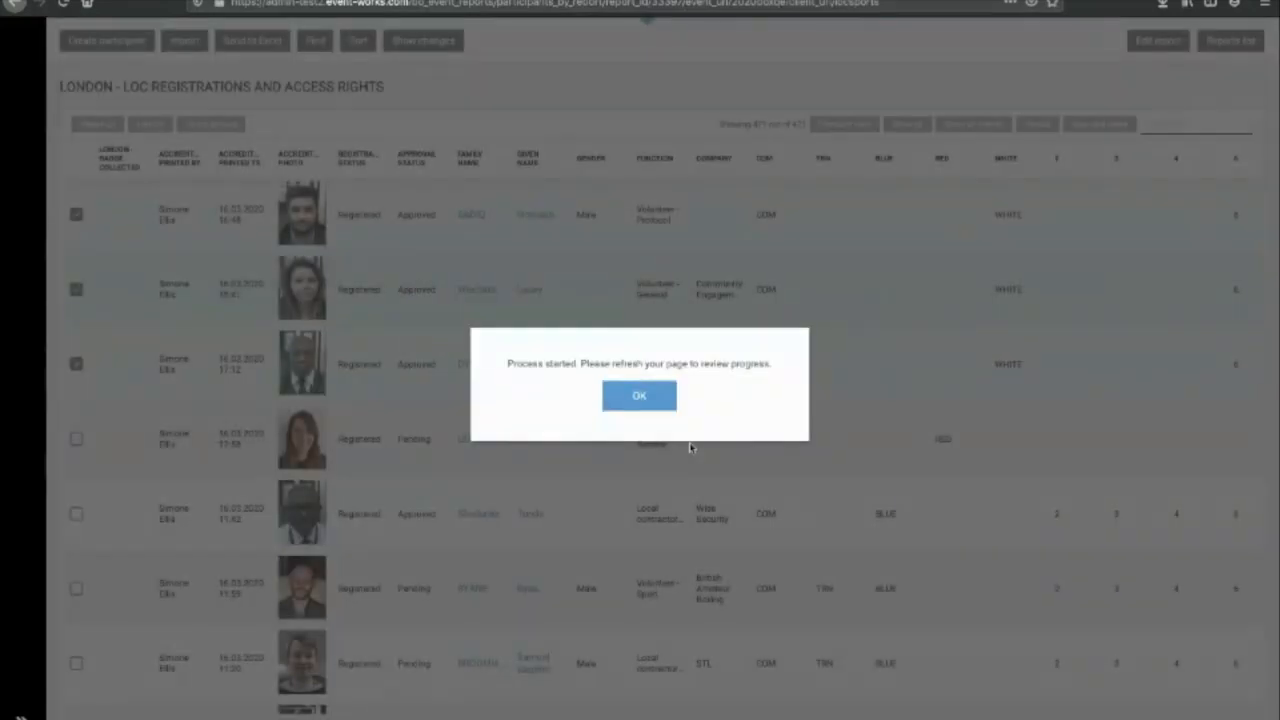
click(638, 393)
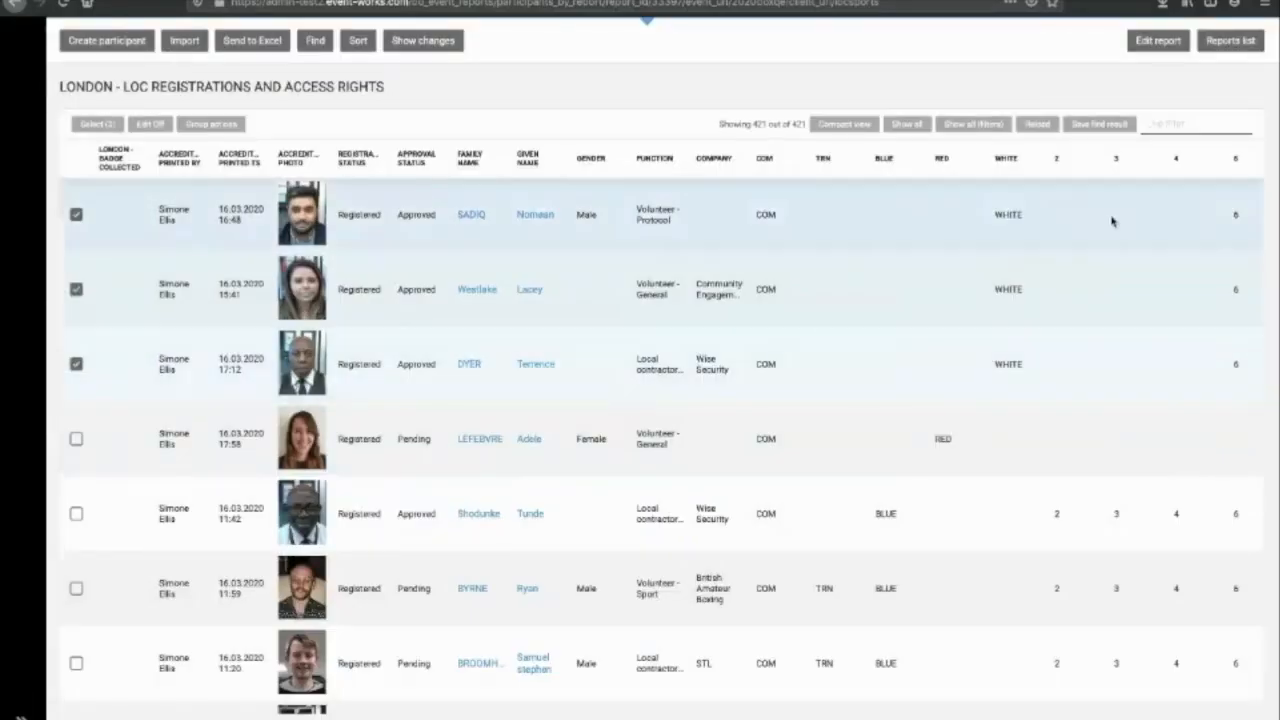
click(1030, 127)
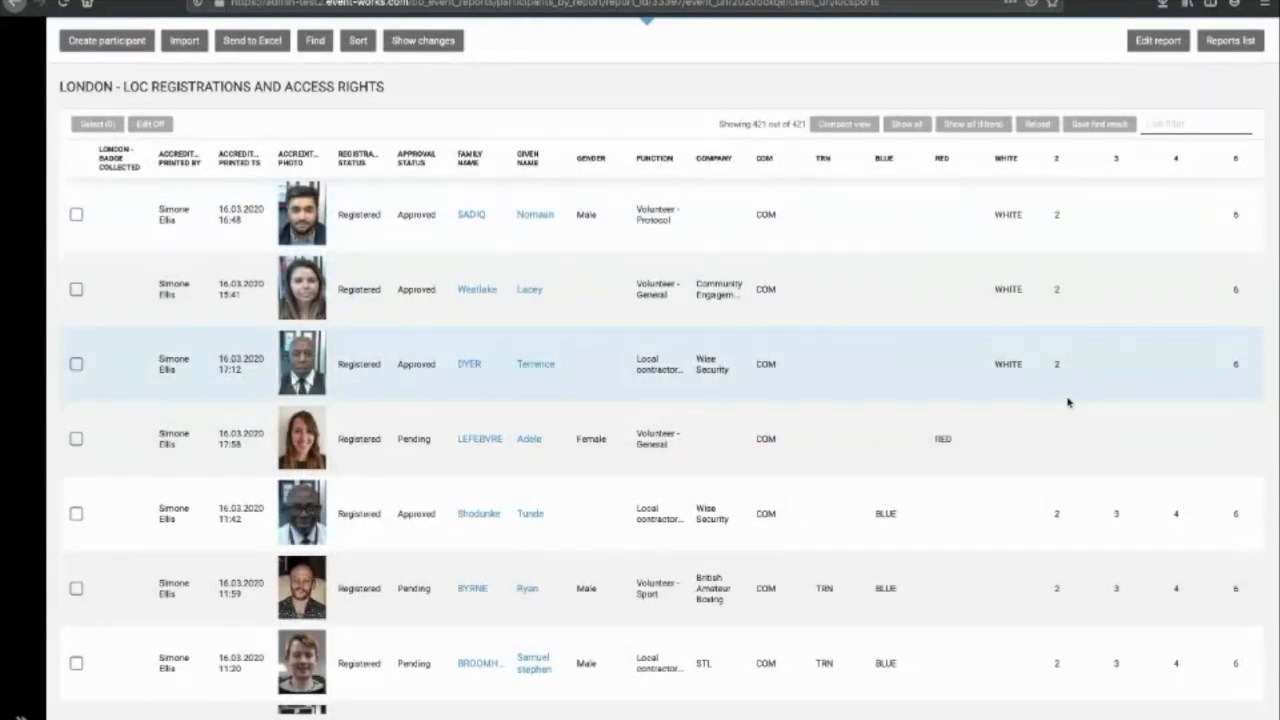
Step: Remove privilege 2 from the second and third participants, then deselect both rows
click(77, 366)
click(75, 289)
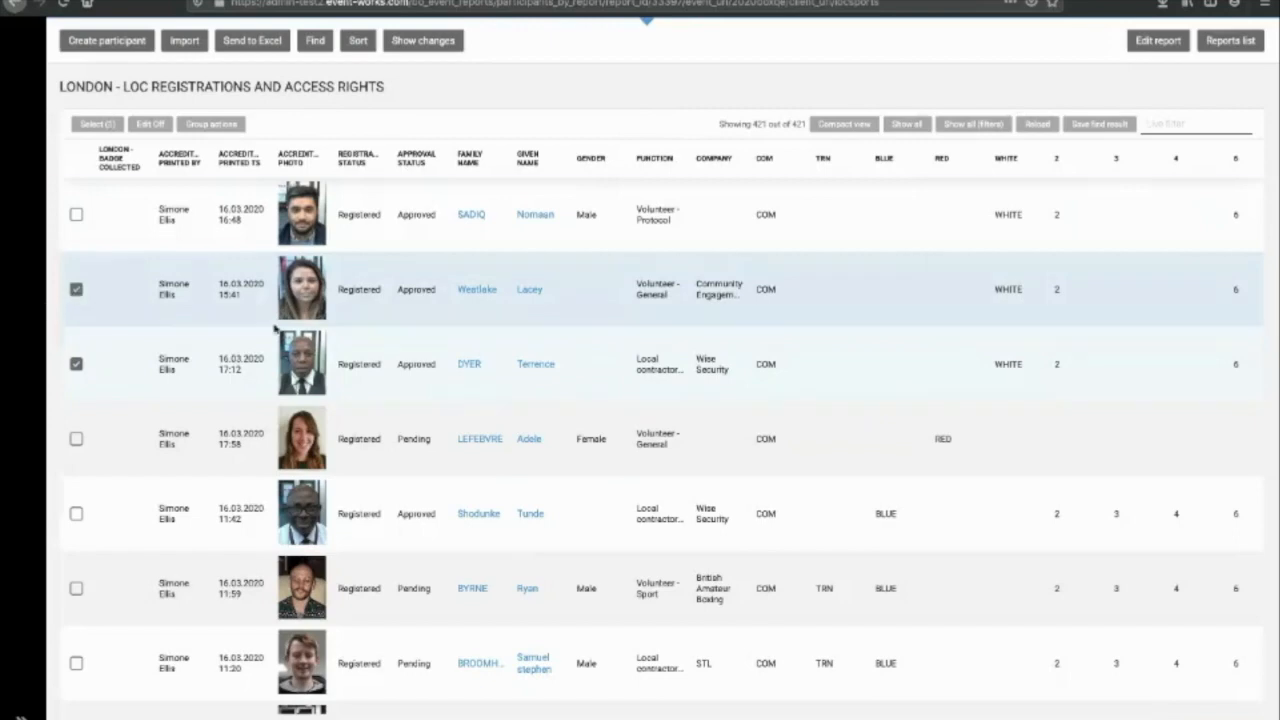
click(222, 125)
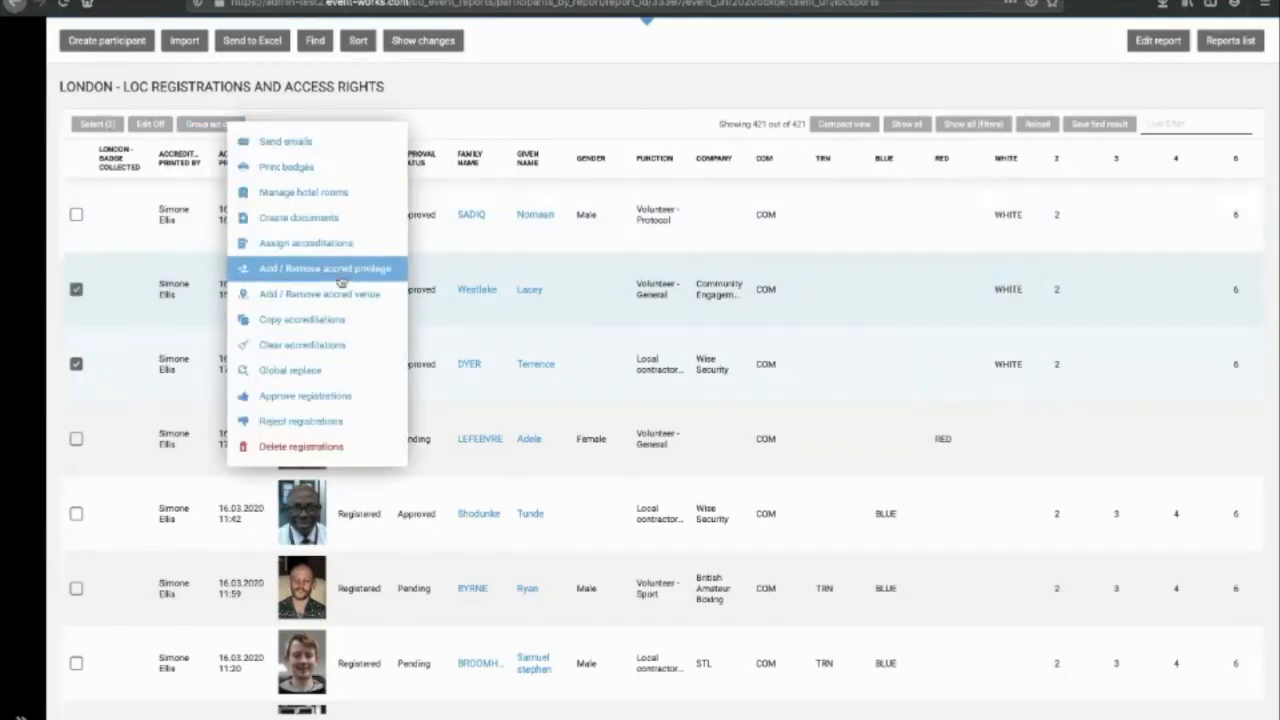
click(338, 270)
click(657, 403)
click(700, 443)
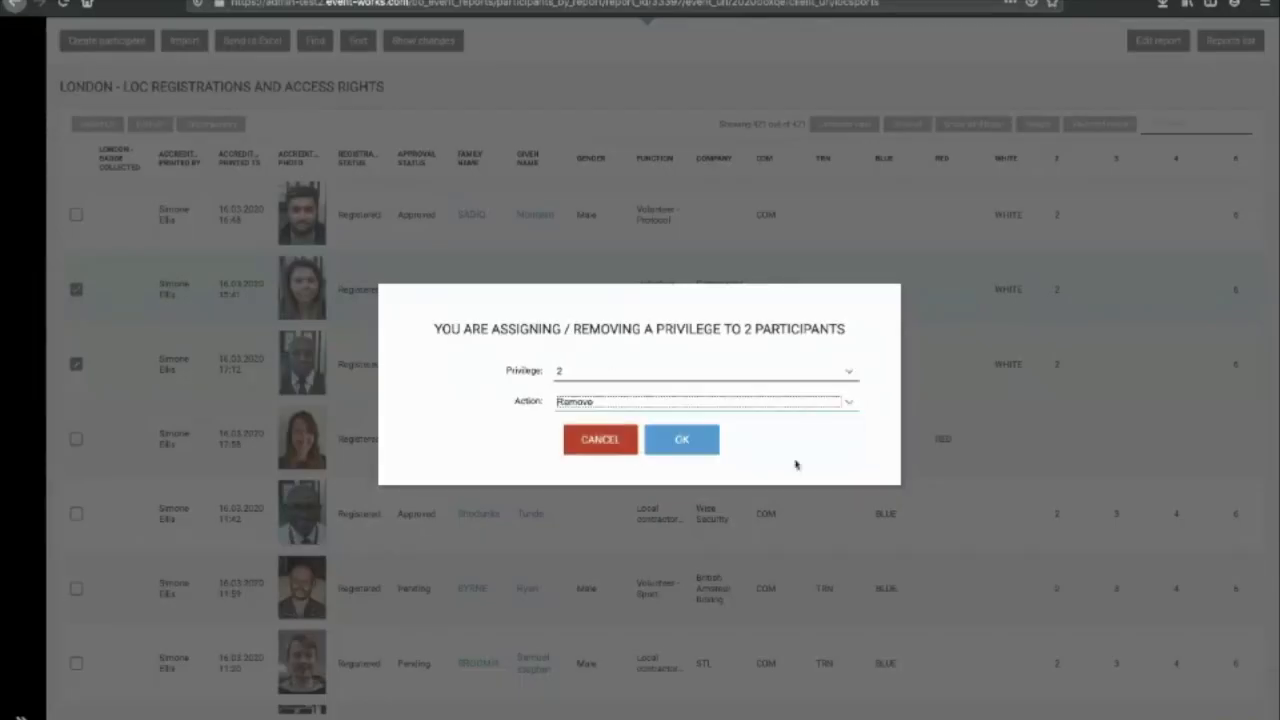
click(703, 448)
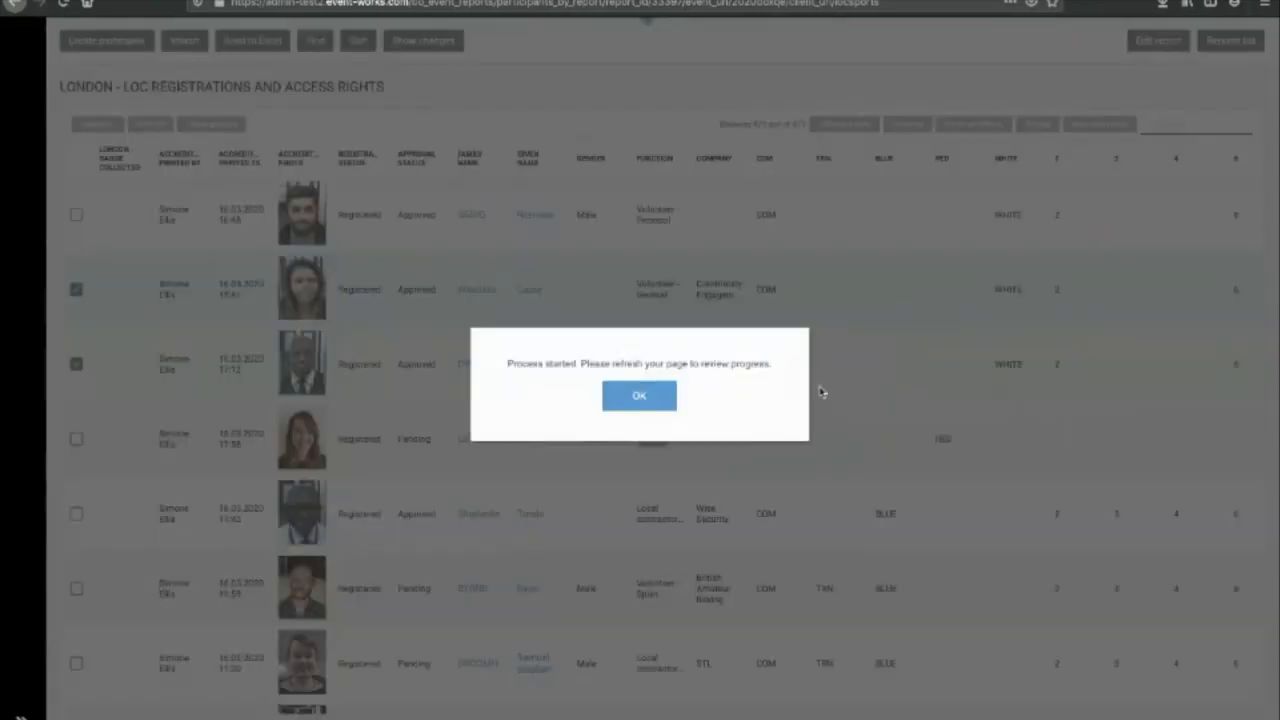
click(623, 394)
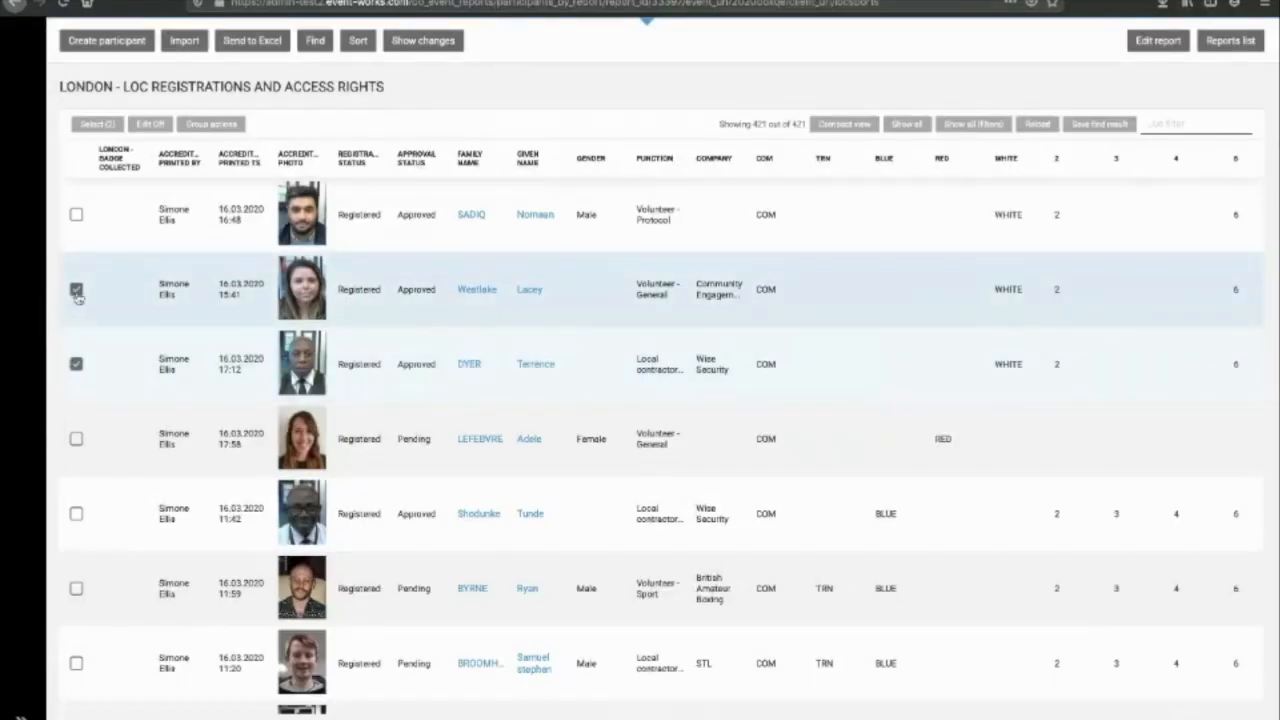
click(76, 289)
click(88, 364)
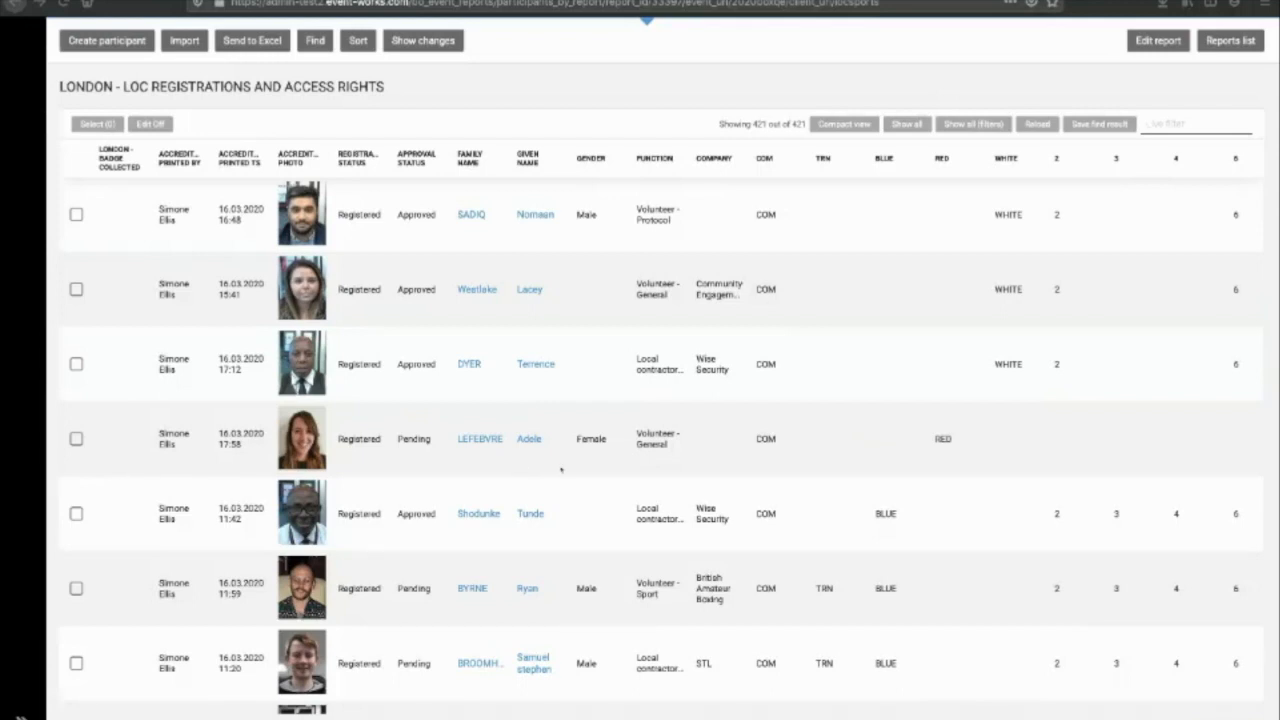
Step: Switch to compact view and open the London LOC report's edit page
click(845, 123)
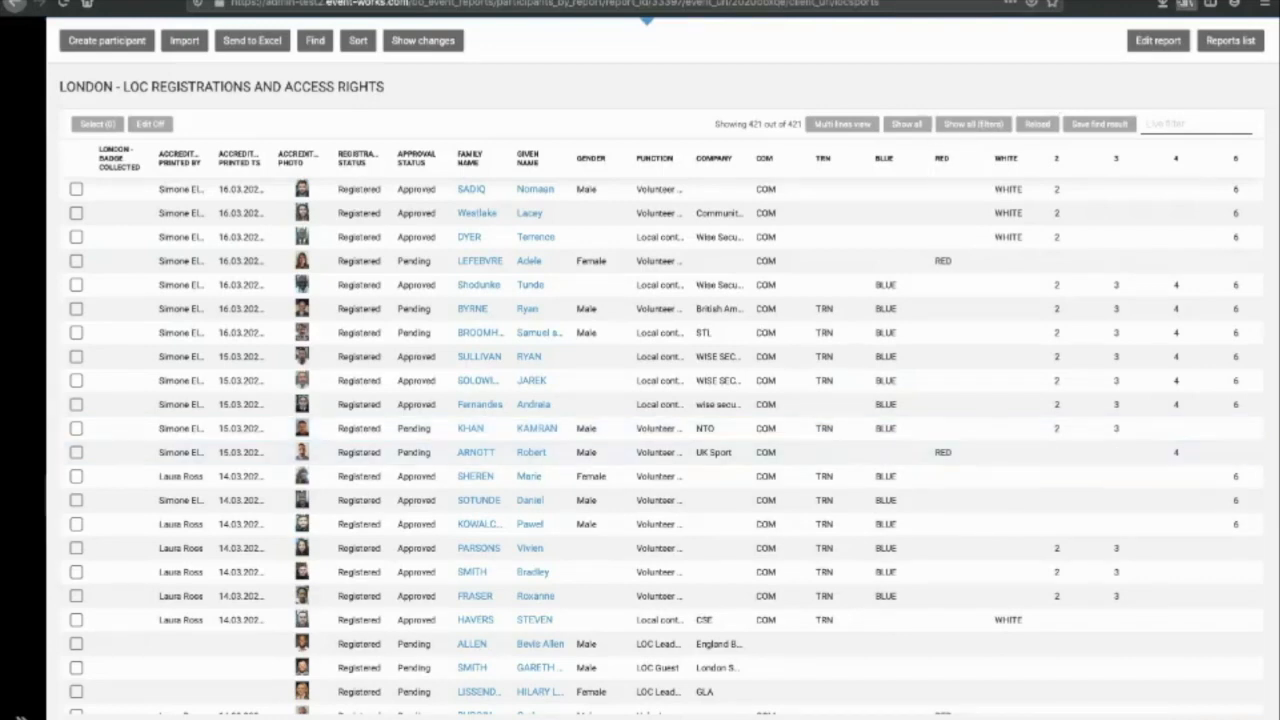
click(1176, 42)
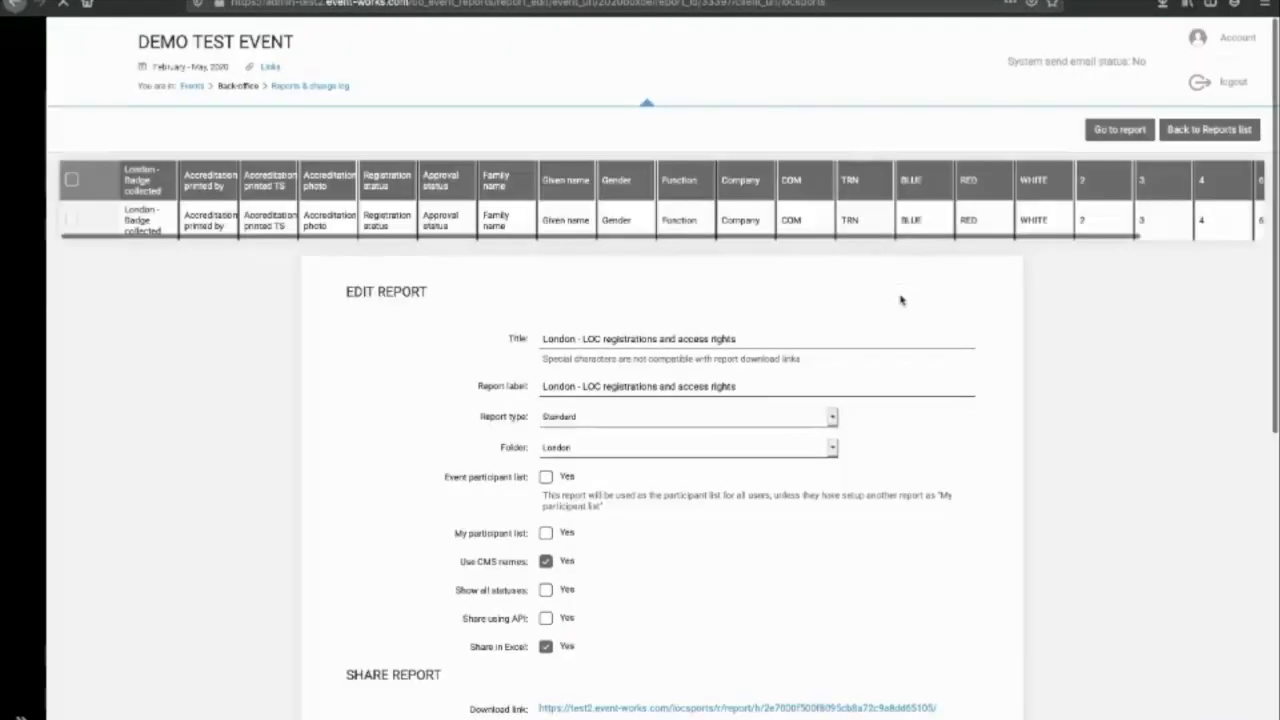
Step: Swap the Entries - Function field for Accreditation function, found by filtering 'func', and save
scroll(739, 639, down, 15)
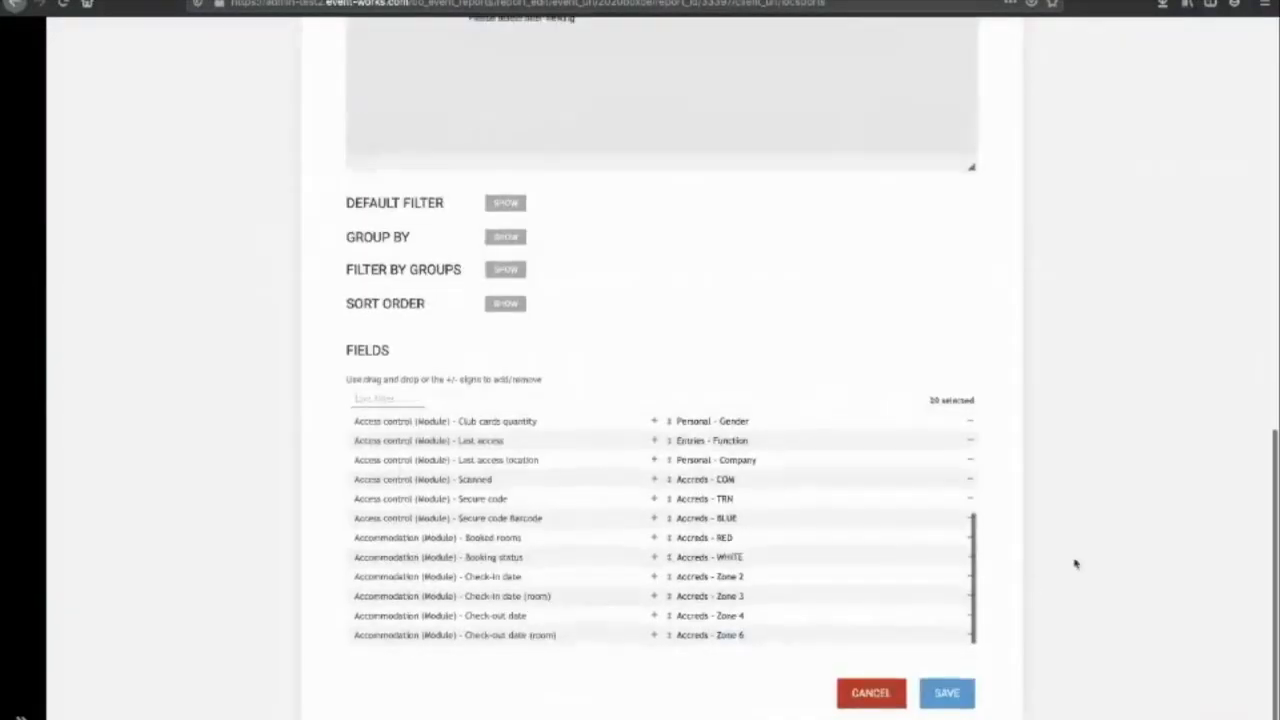
scroll(850, 500, up, 3)
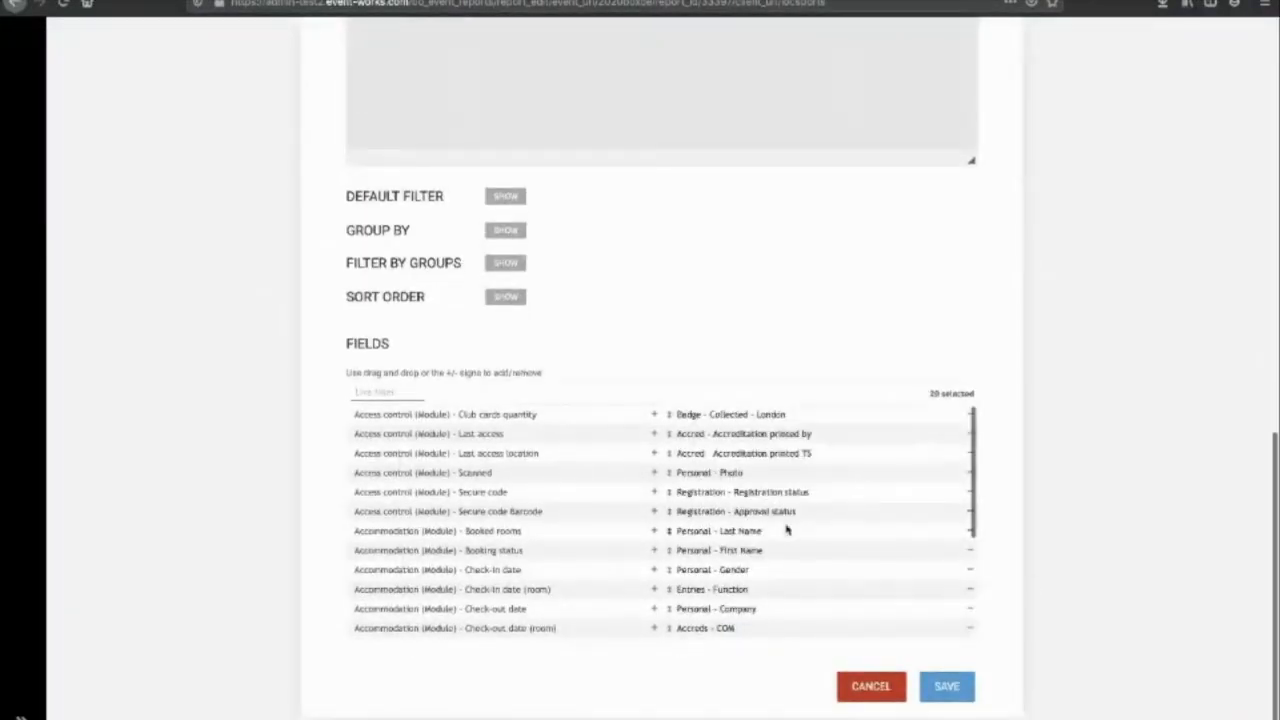
scroll(789, 526, down, 2)
scroll(790, 540, down, 1)
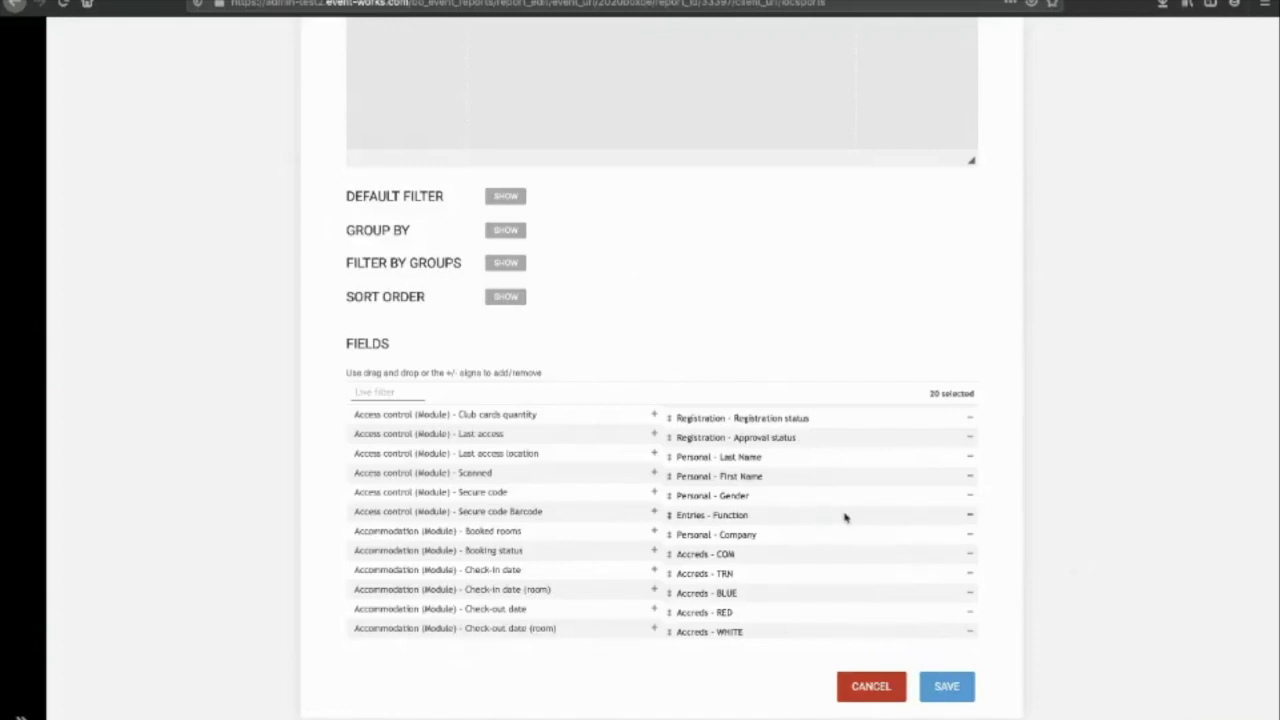
click(969, 515)
click(399, 391)
text(func)
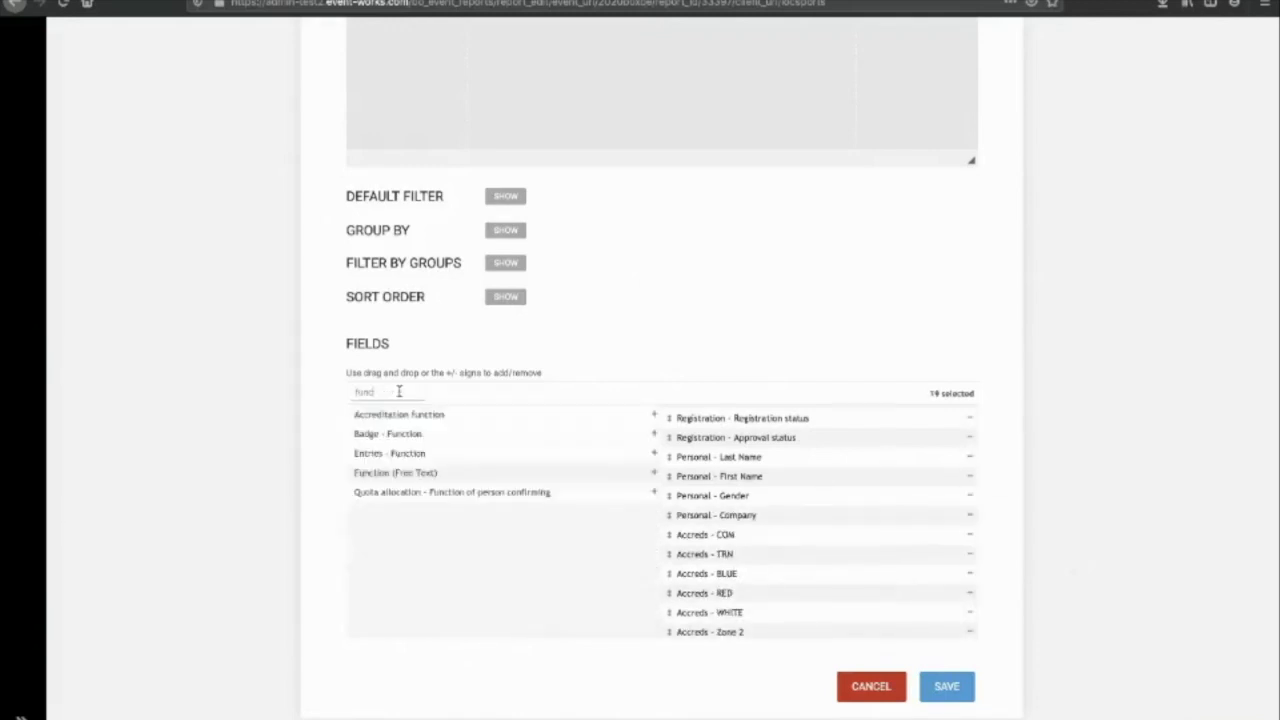
drag(404, 415, 794, 524)
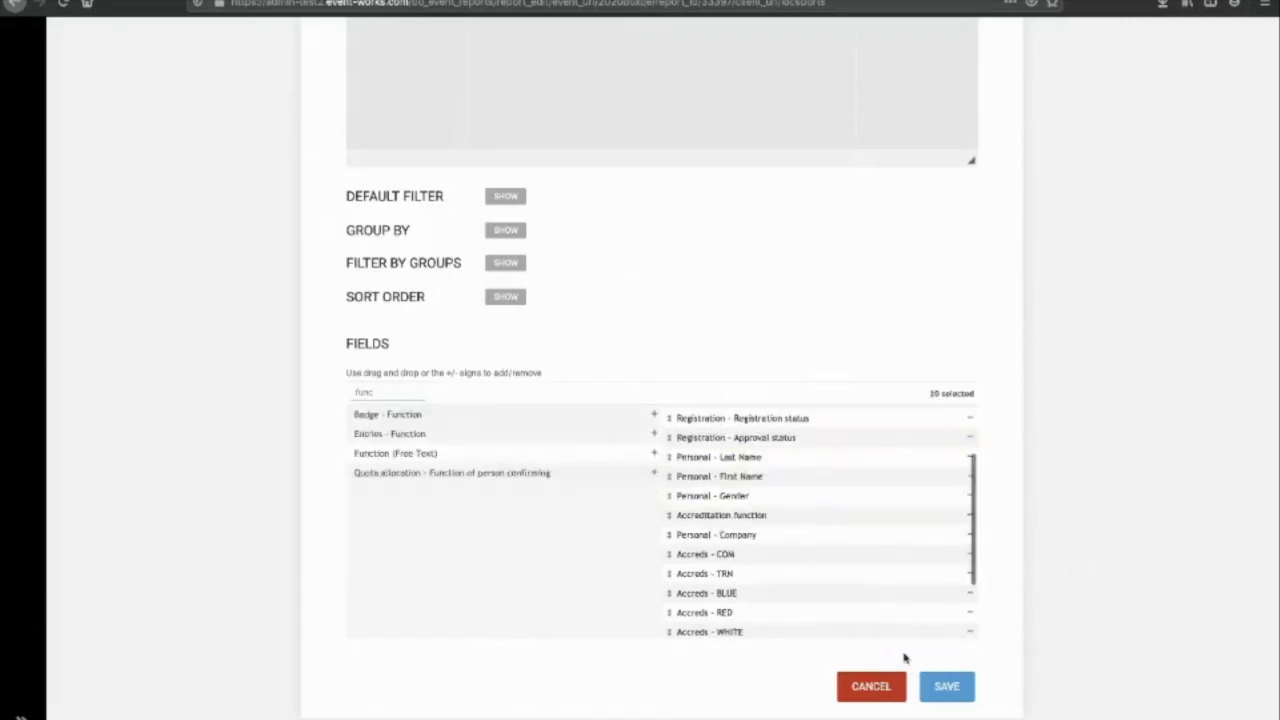
click(957, 689)
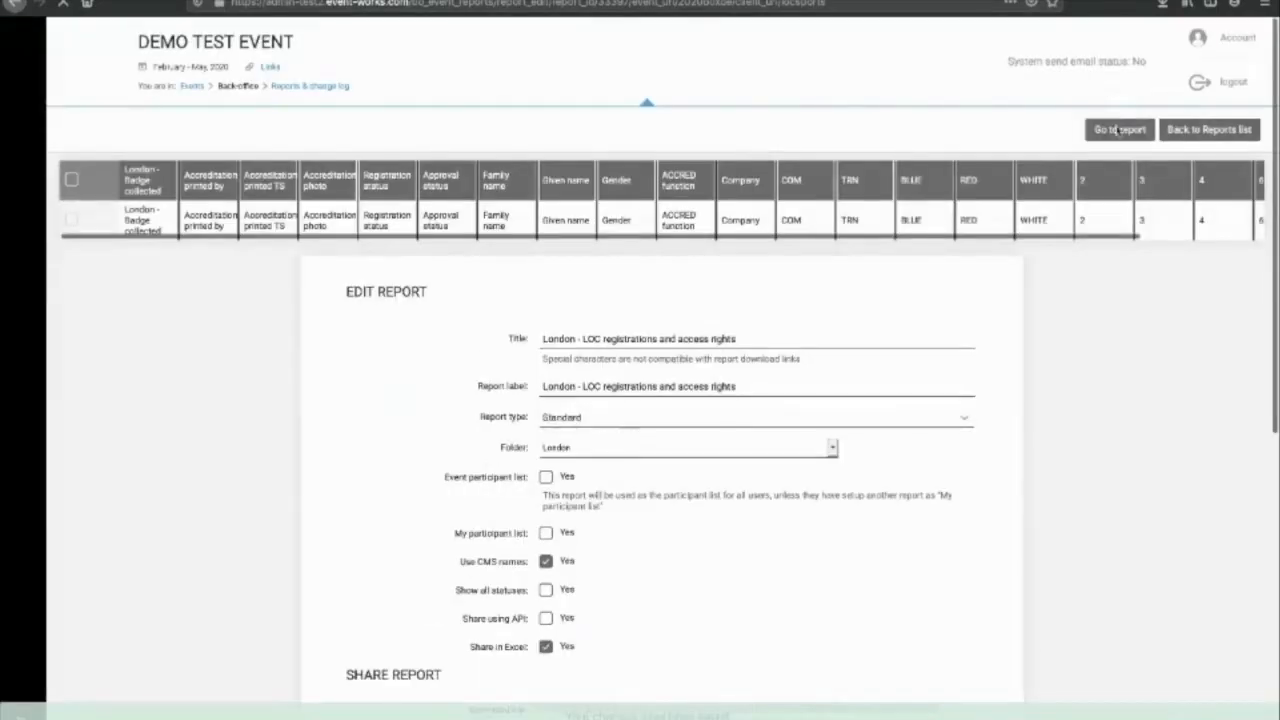
scroll(957, 690, down, 1)
Step: Back on the report, check the LOC Guests values in the new Accred Function column
click(1115, 42)
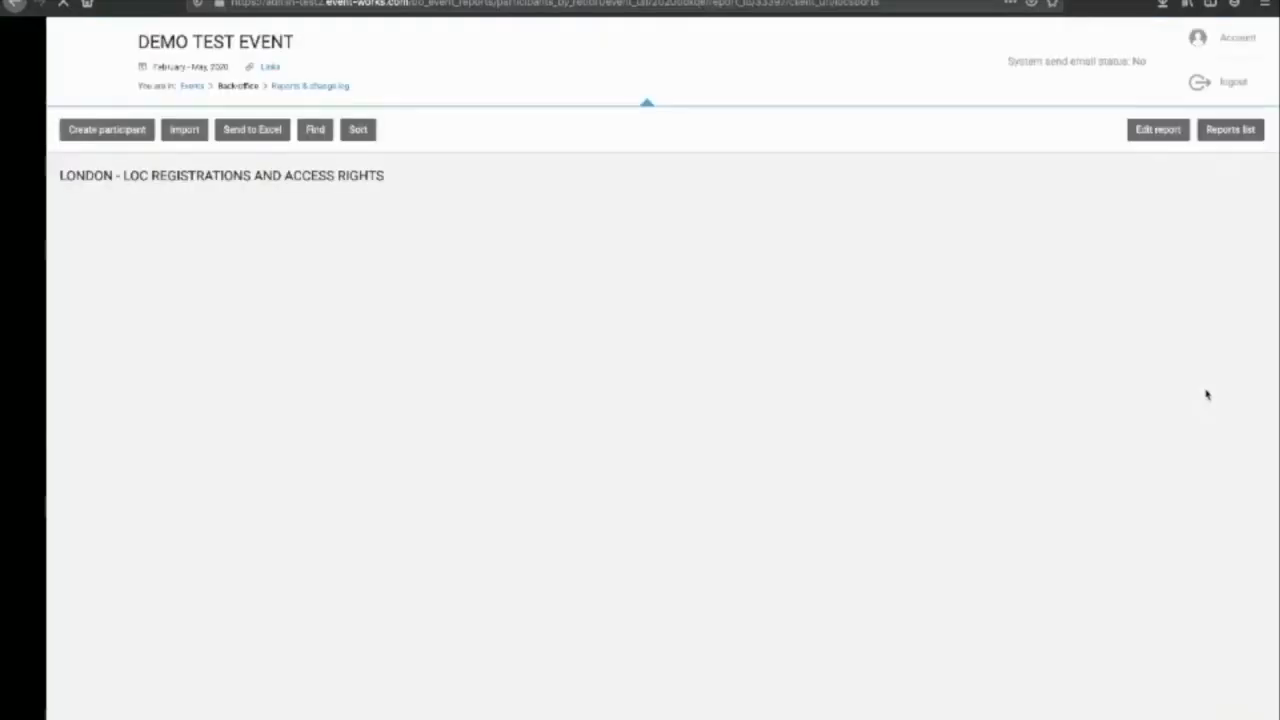
scroll(672, 350, down, 1)
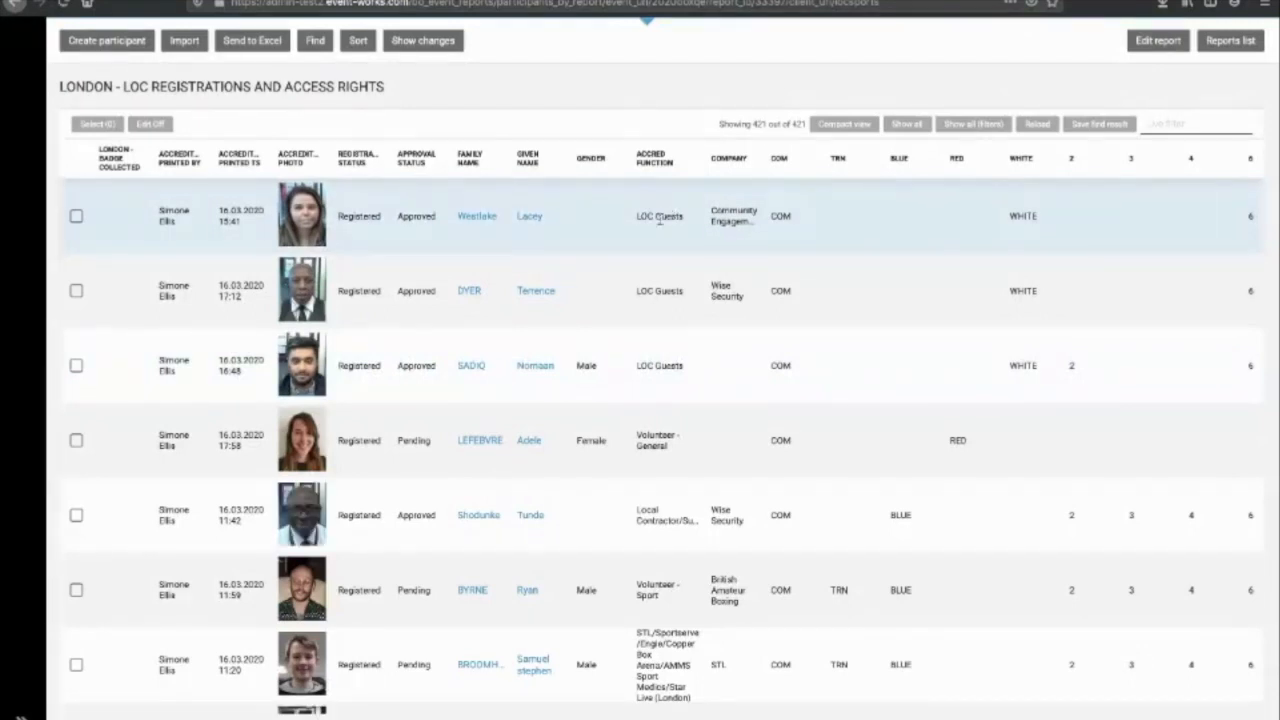
drag(639, 218, 694, 222)
drag(636, 291, 700, 298)
drag(636, 366, 692, 368)
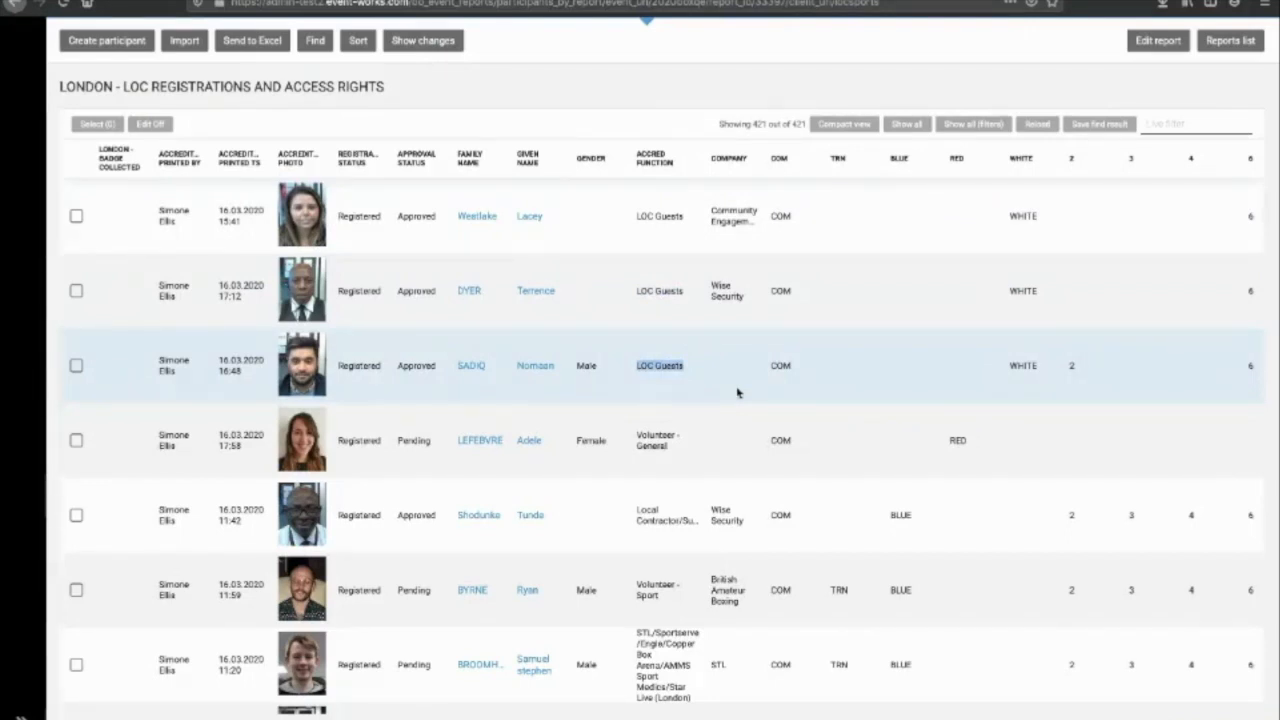
scroll(737, 392, right, 2)
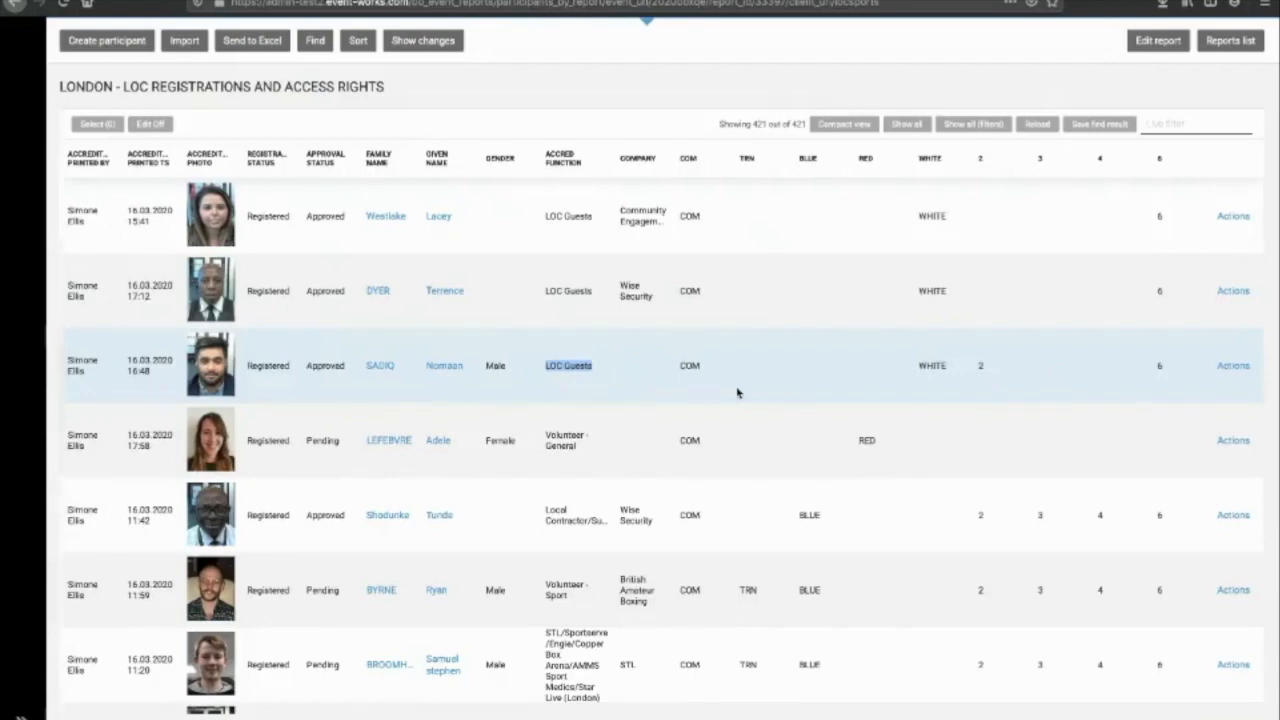
scroll(737, 392, down, 3)
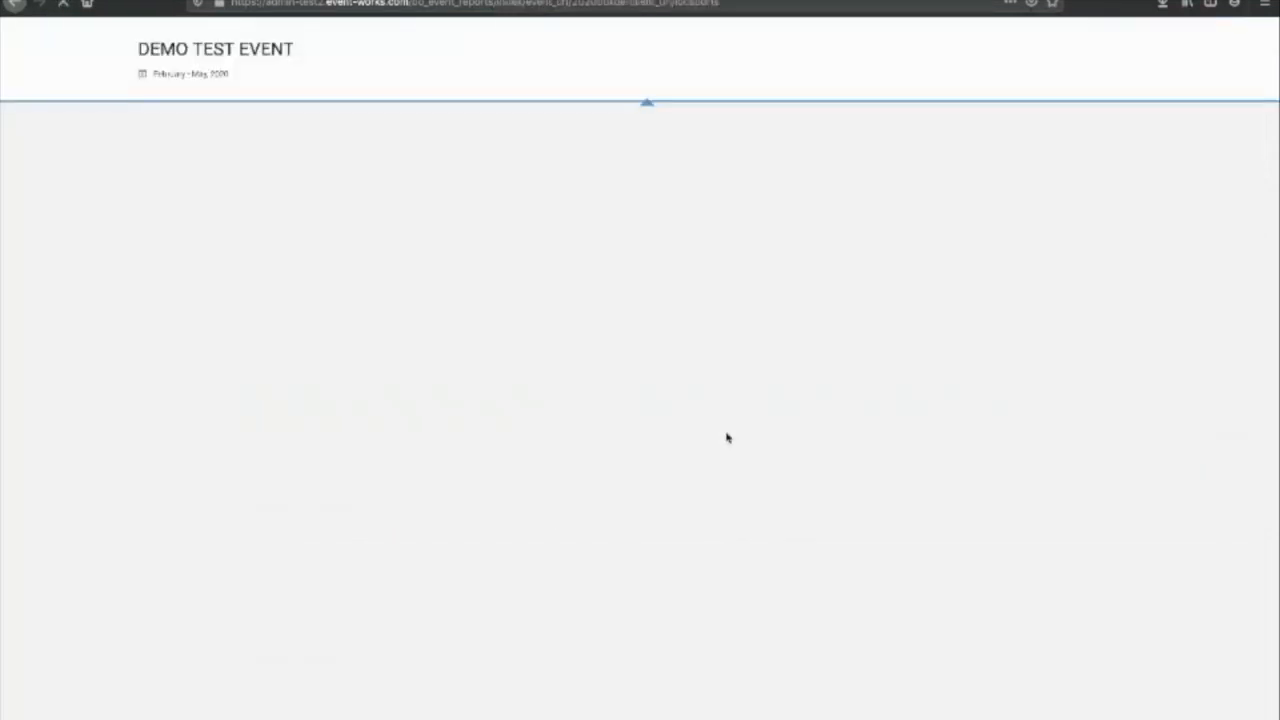
Step: Open Photo Review, show all 5232 participants, sort photographed ones first and enable editing
scroll(727, 437, down, 1)
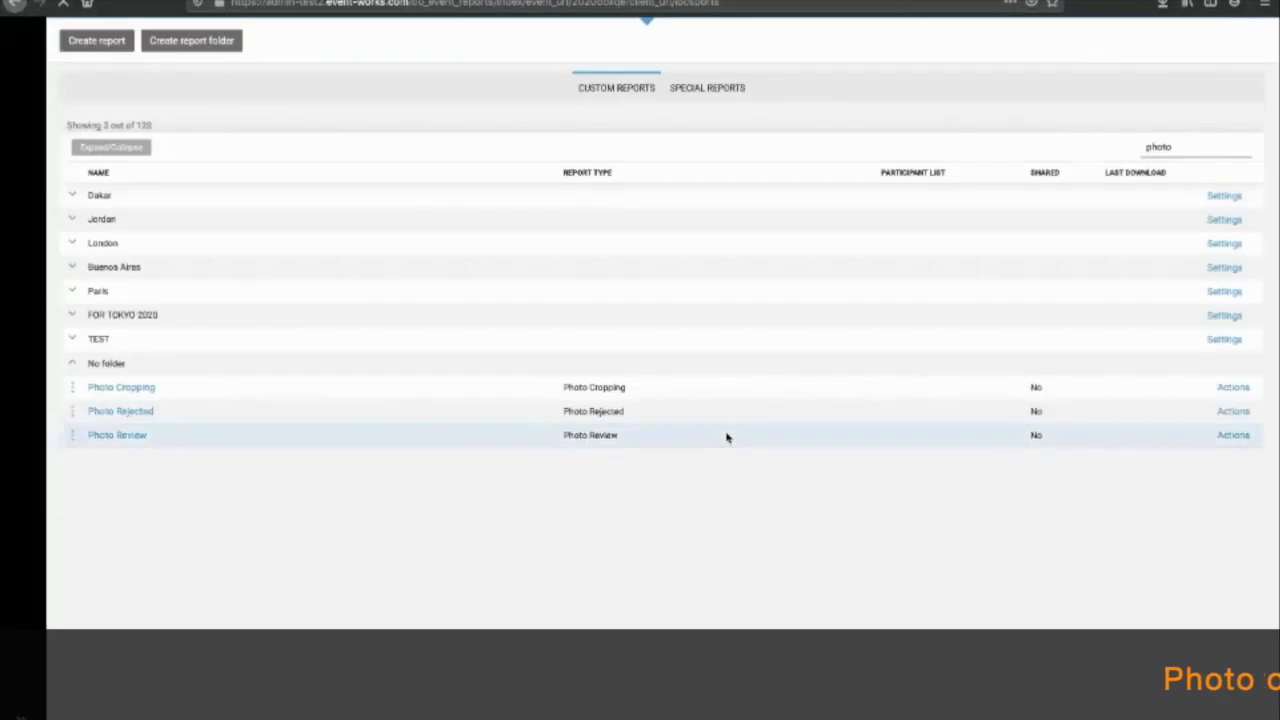
click(131, 440)
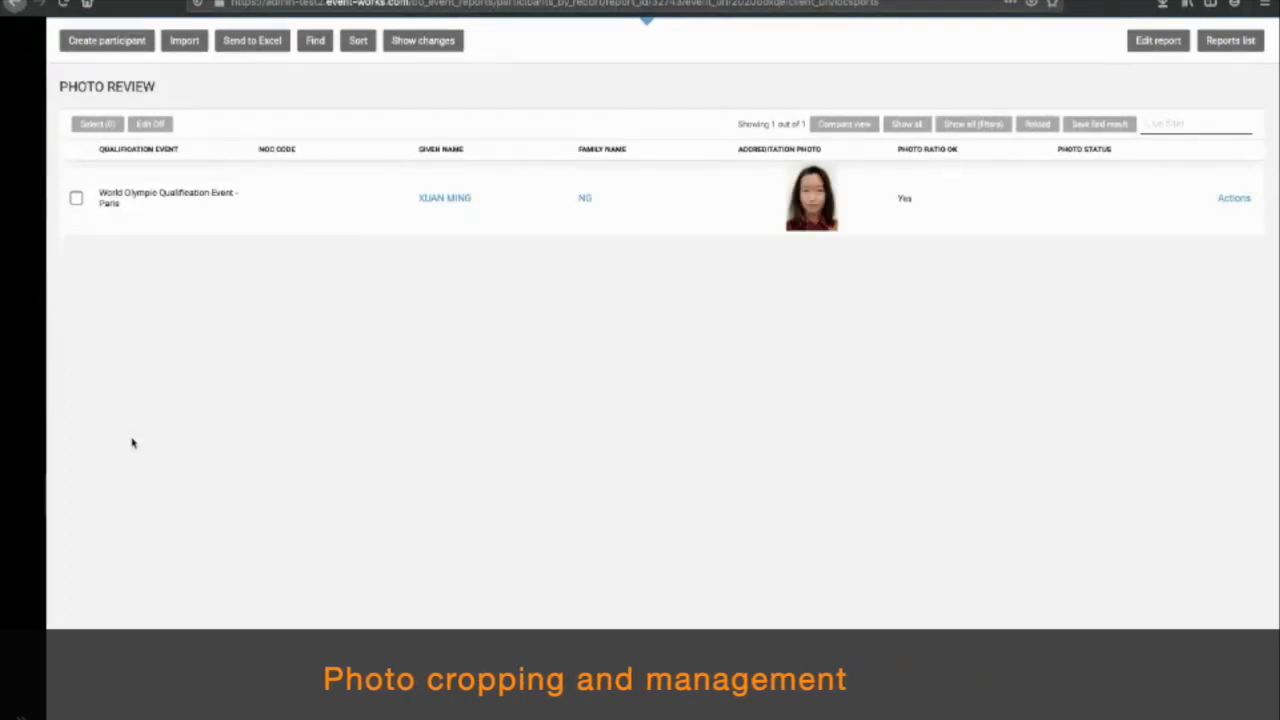
click(907, 124)
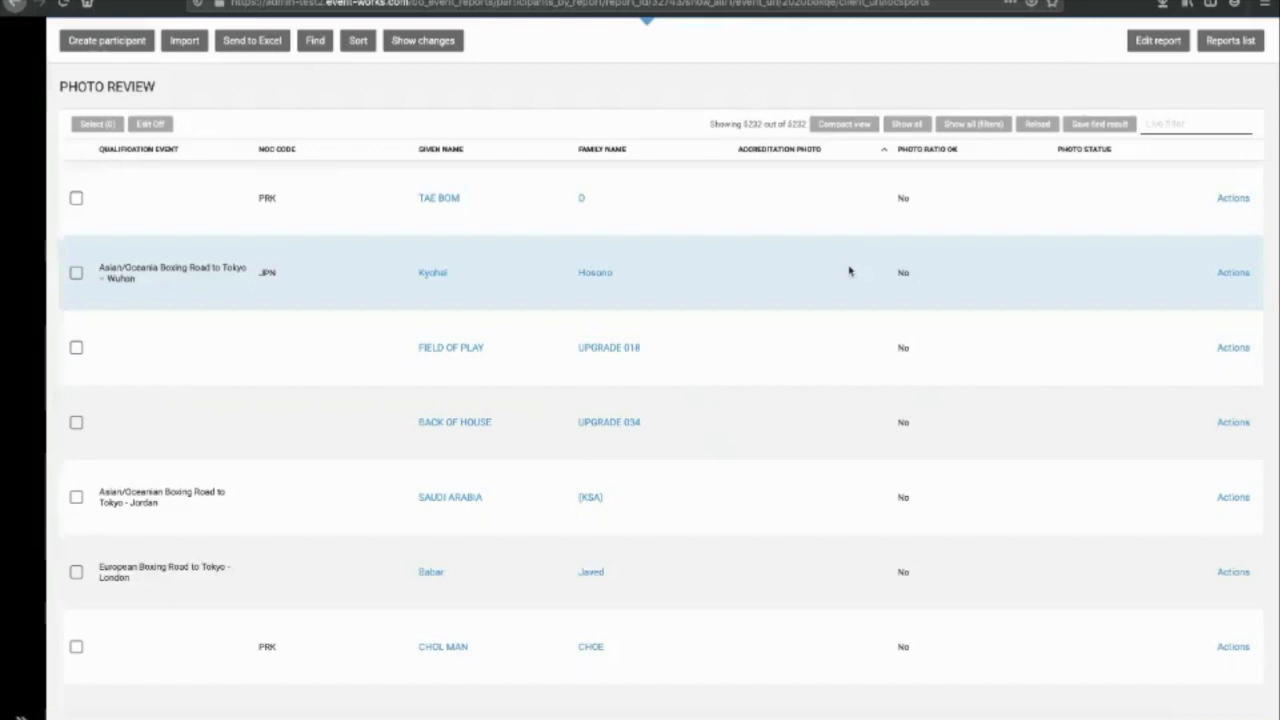
click(818, 152)
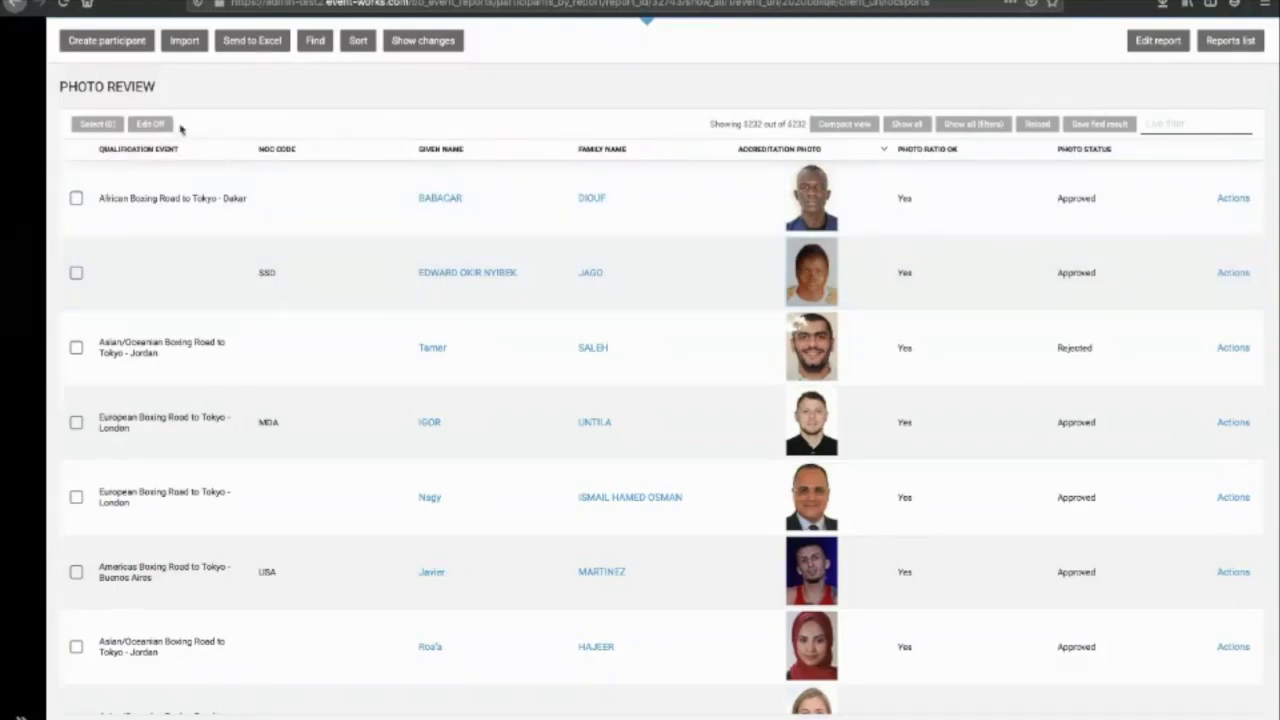
click(150, 124)
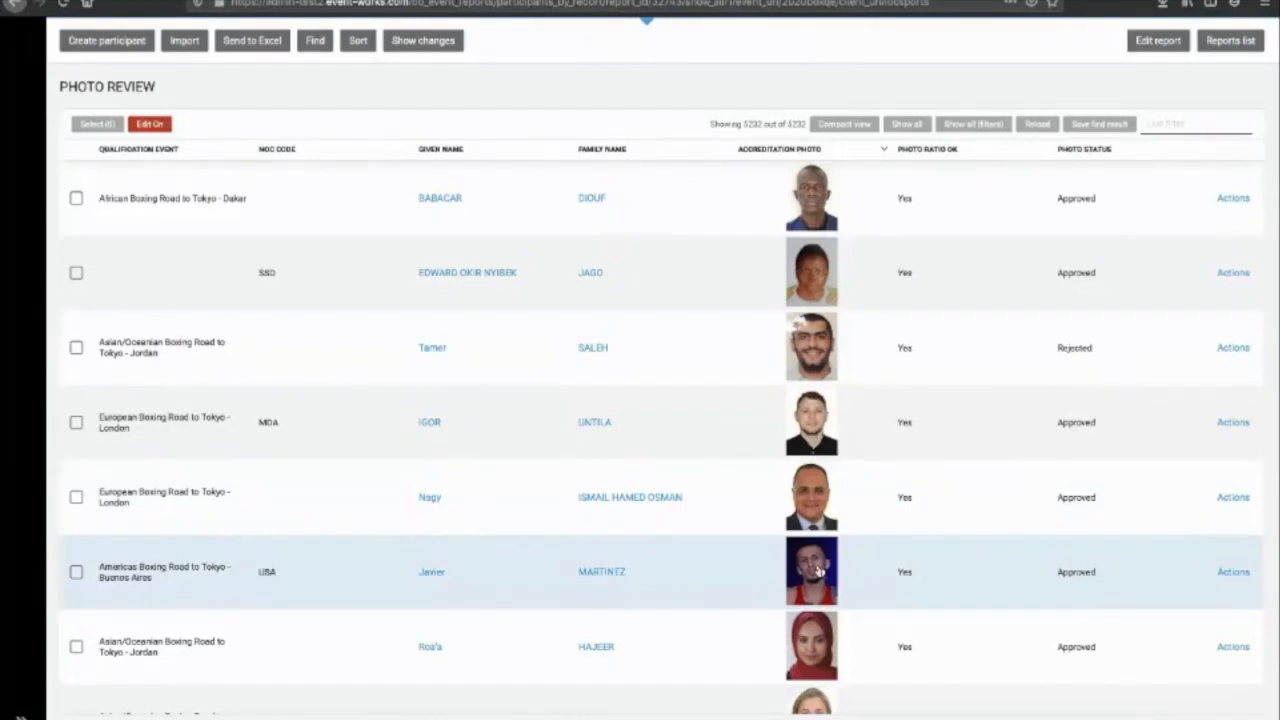
Step: Tighten the crop on the USA participant's accreditation photo
click(818, 571)
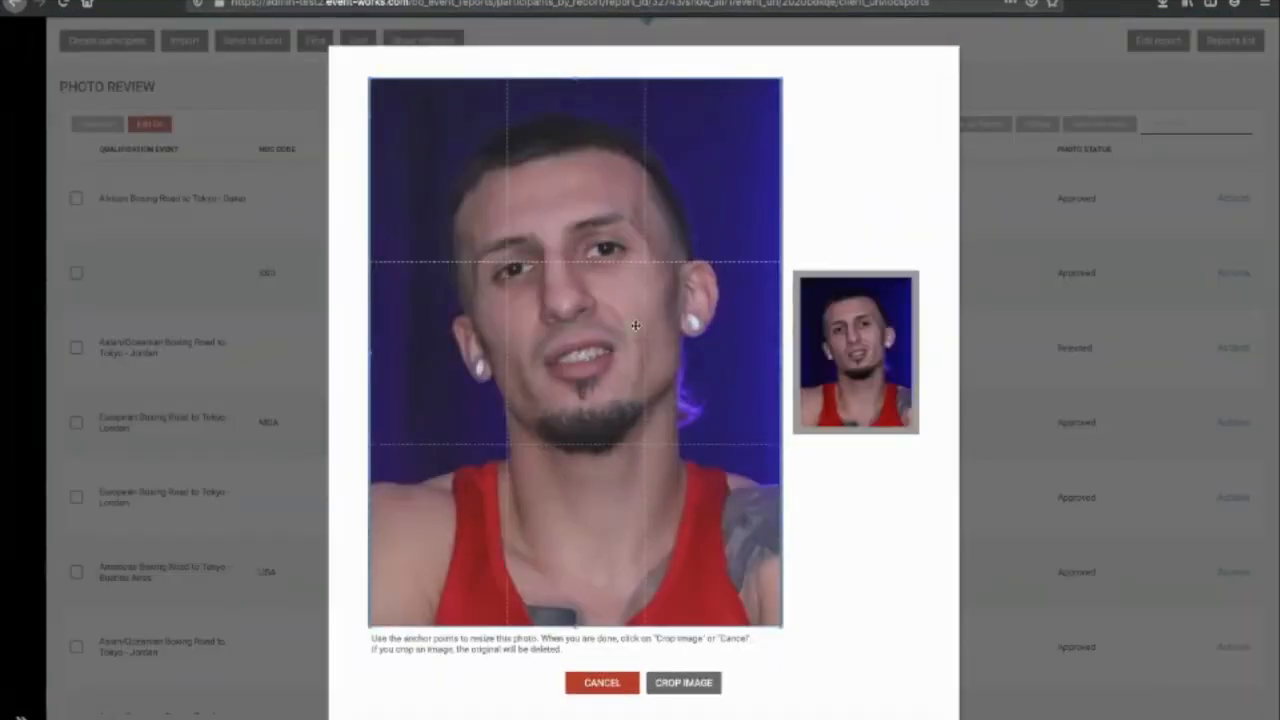
drag(371, 80, 465, 197)
drag(672, 374, 637, 288)
click(685, 681)
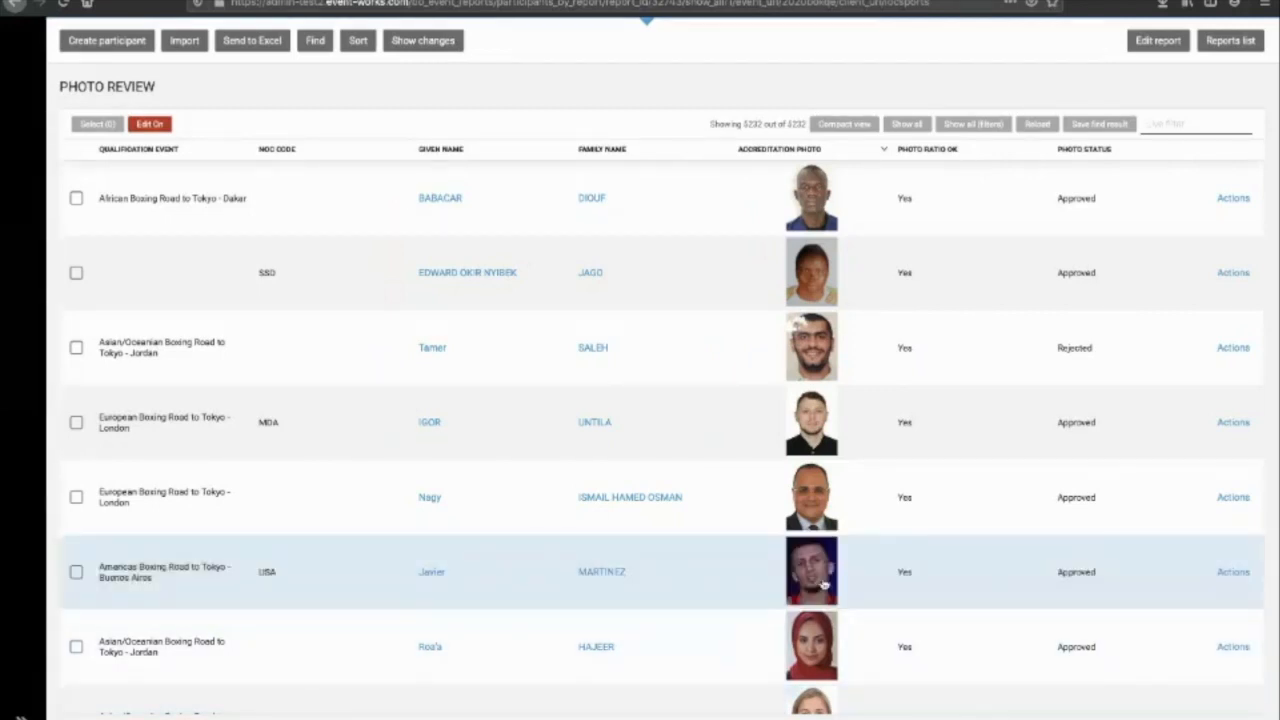
Step: Set that photo's status to Rejected, turn editing off, and select the Jordan participant
click(1092, 588)
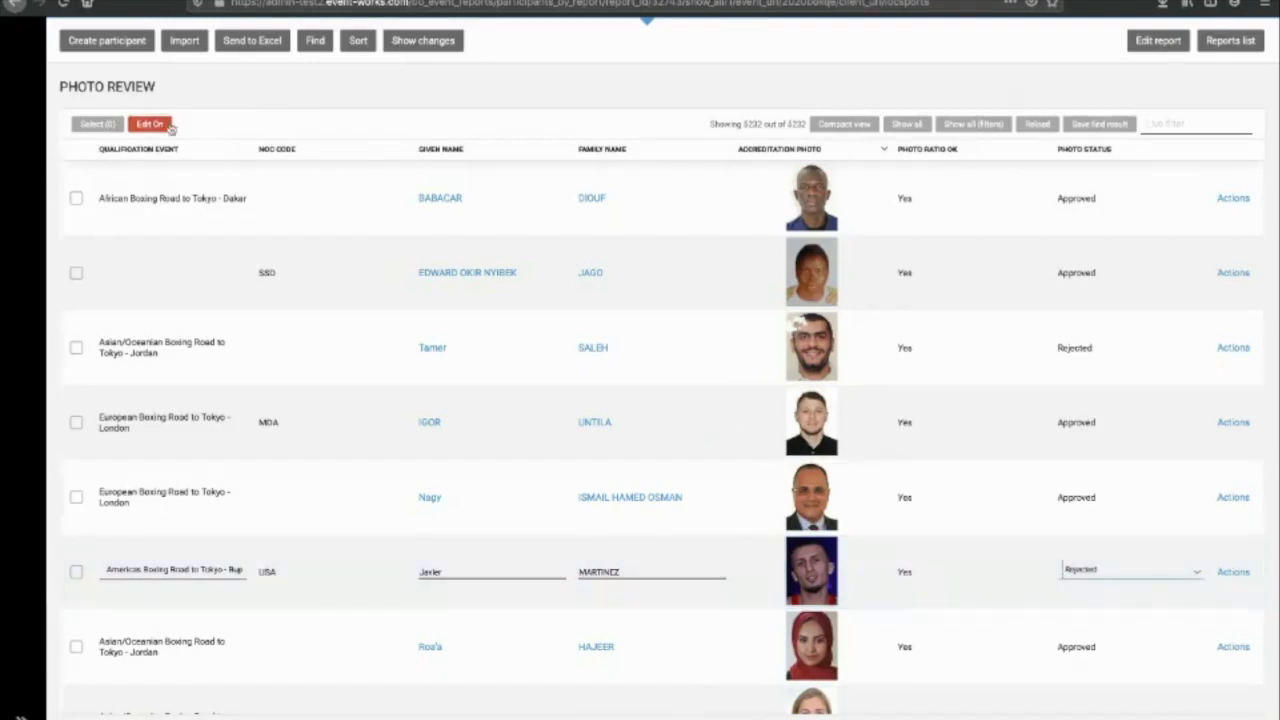
click(149, 123)
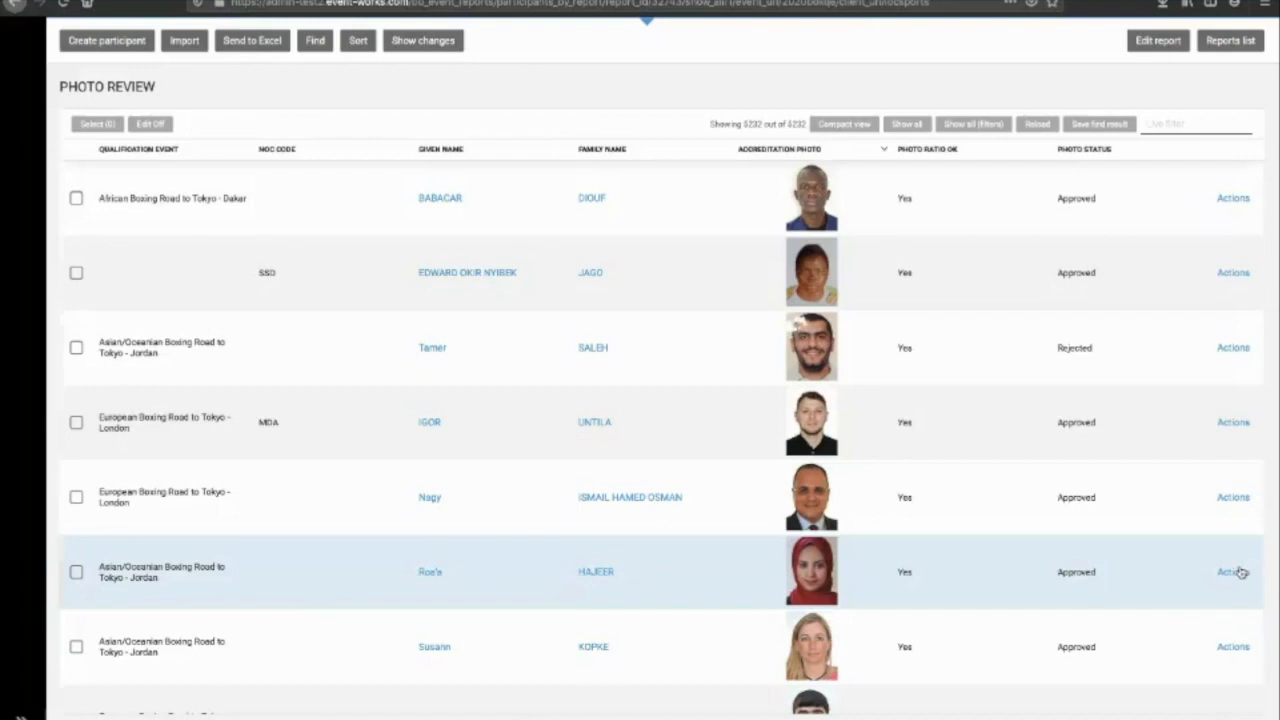
click(76, 572)
Step: Send the DEMO - SUBMIT YOUR PHOTO e-mail to the selected participant and return to the list
click(212, 124)
click(272, 133)
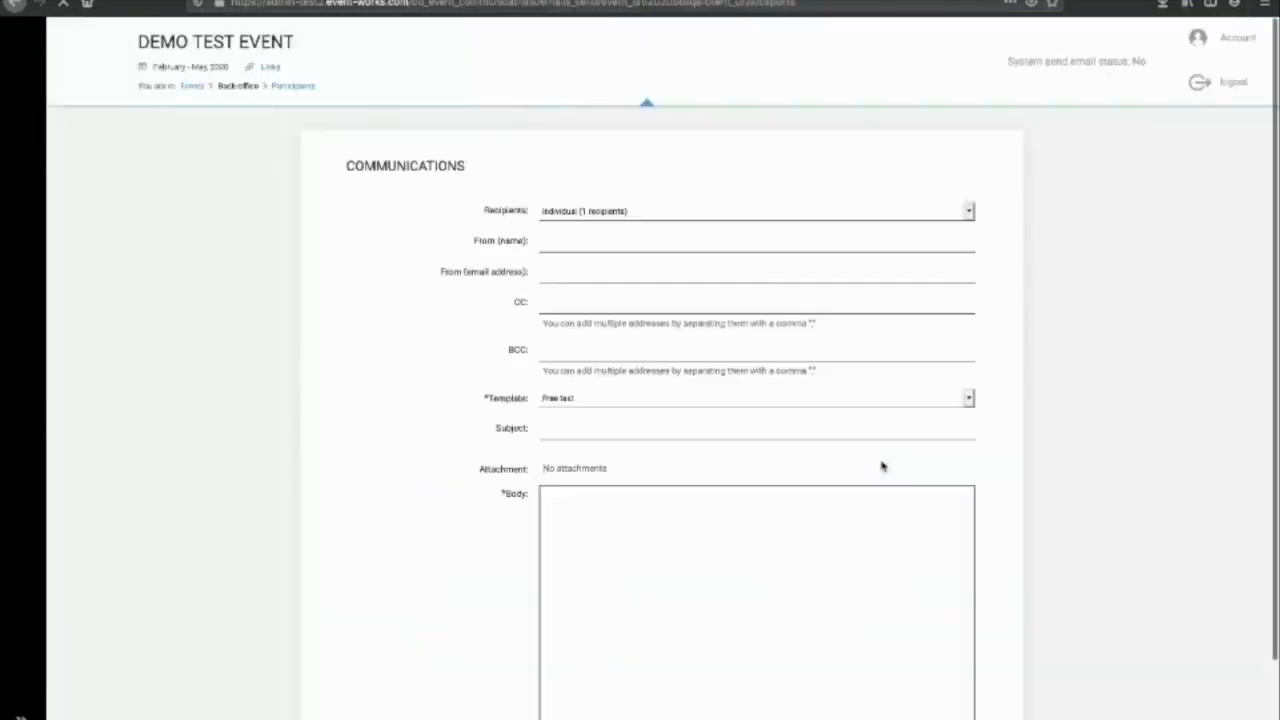
scroll(880, 463, down, 1)
click(615, 318)
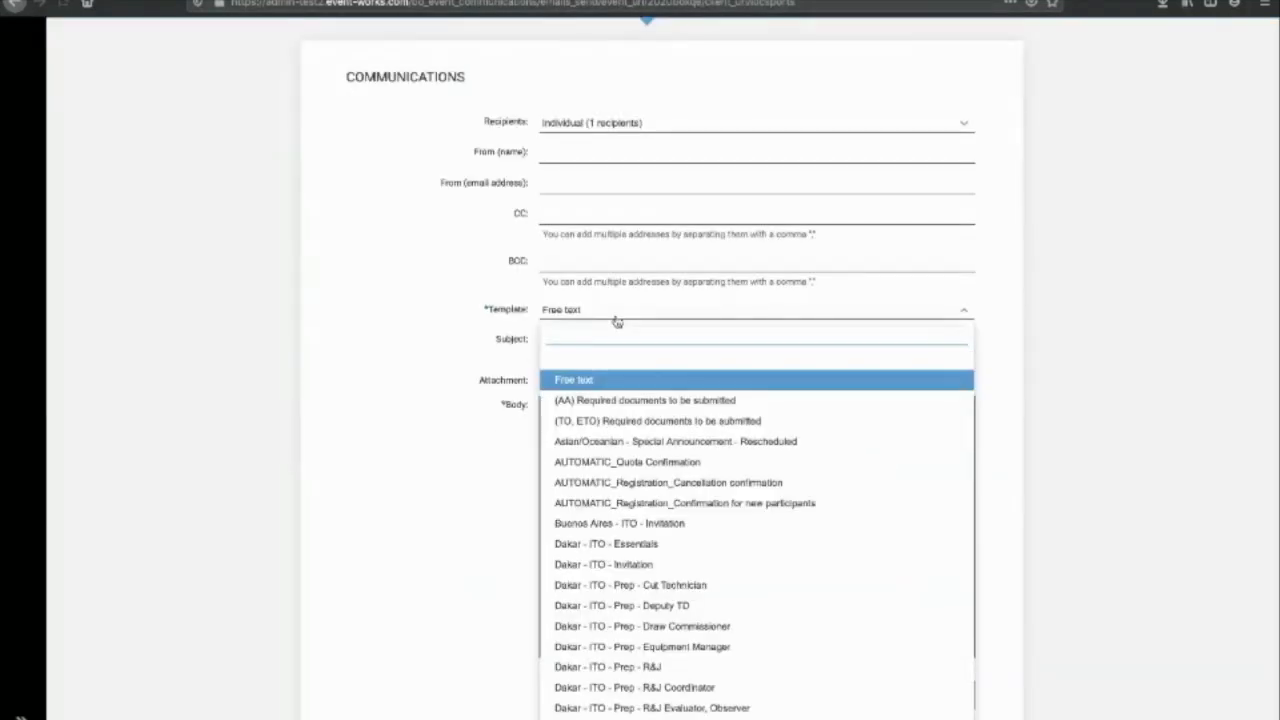
text(phot)
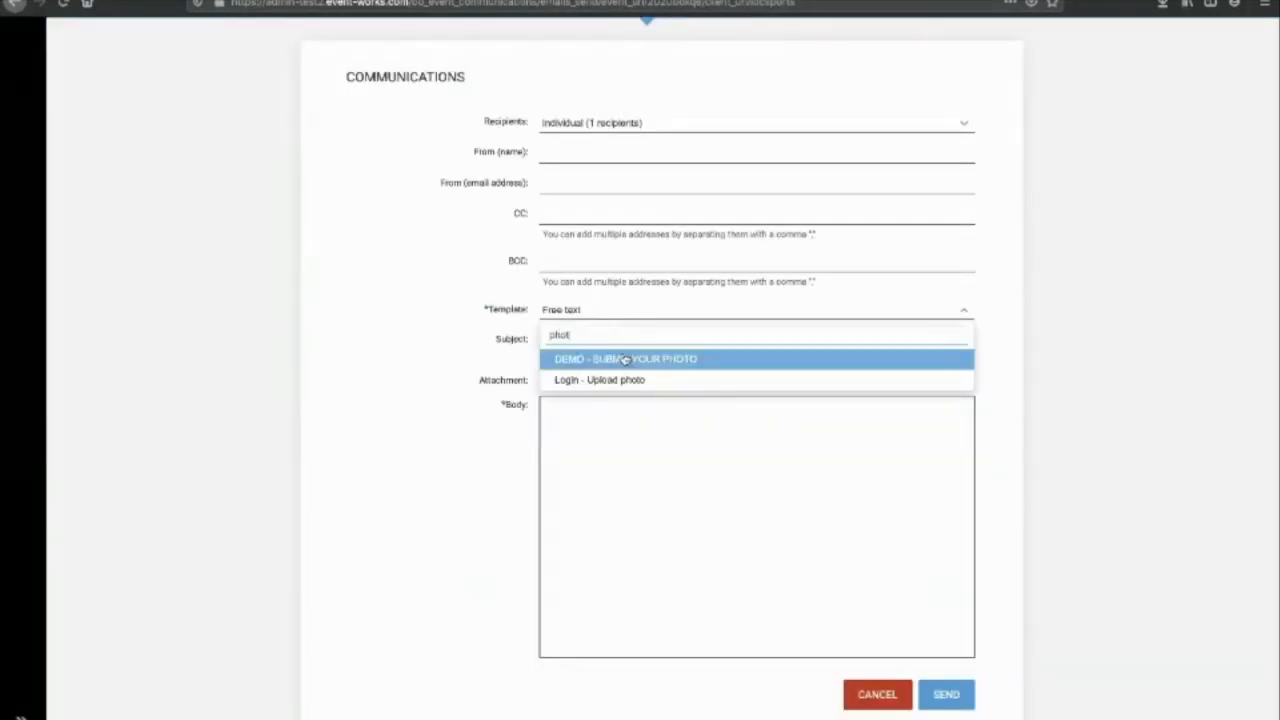
click(626, 359)
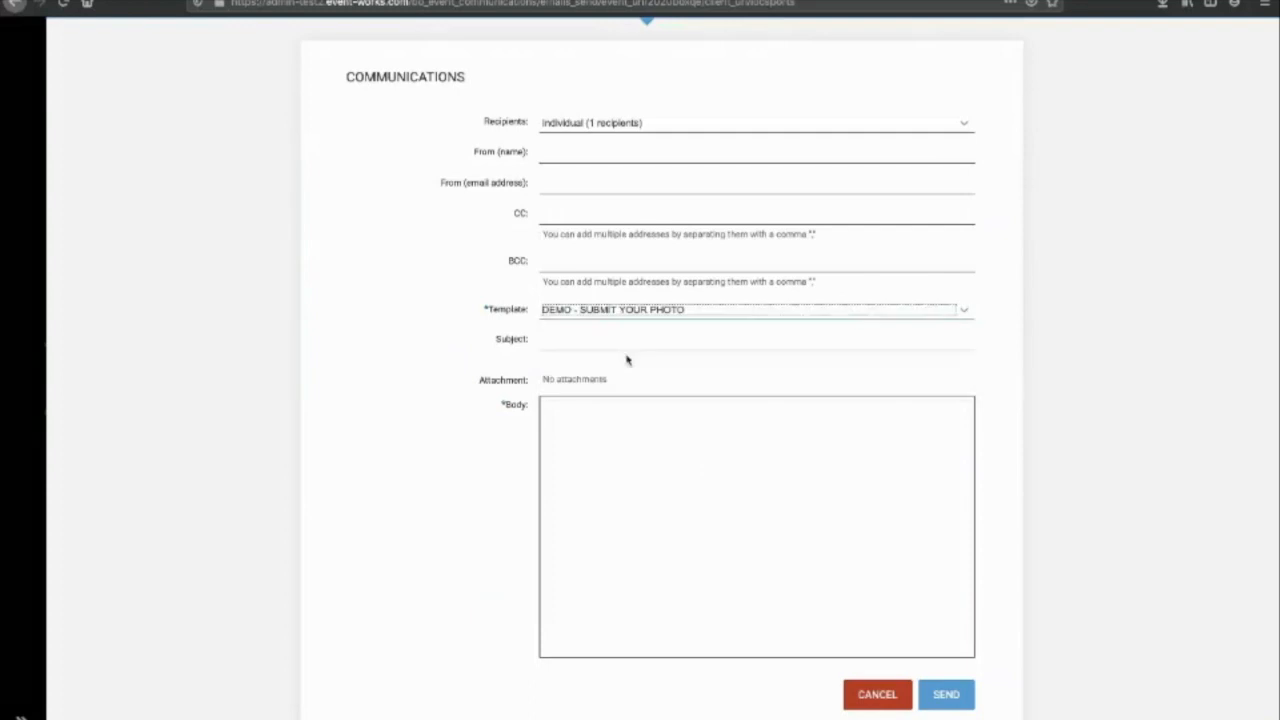
click(965, 706)
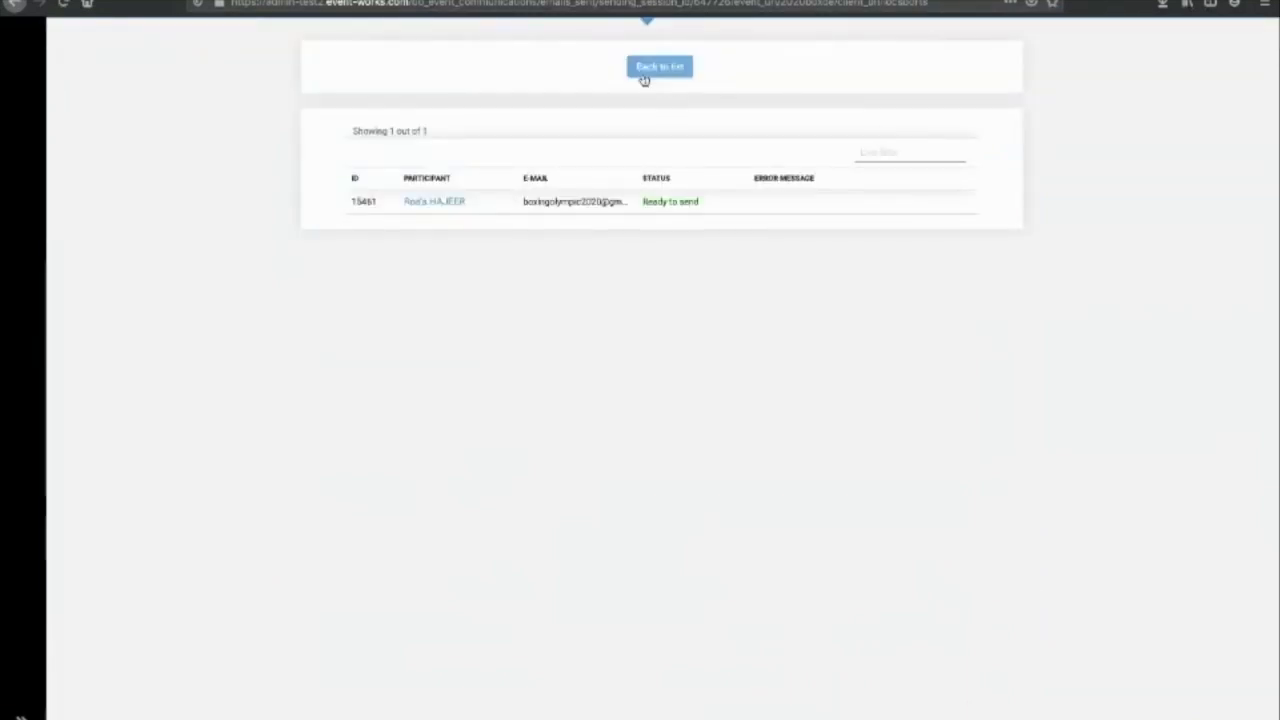
click(646, 79)
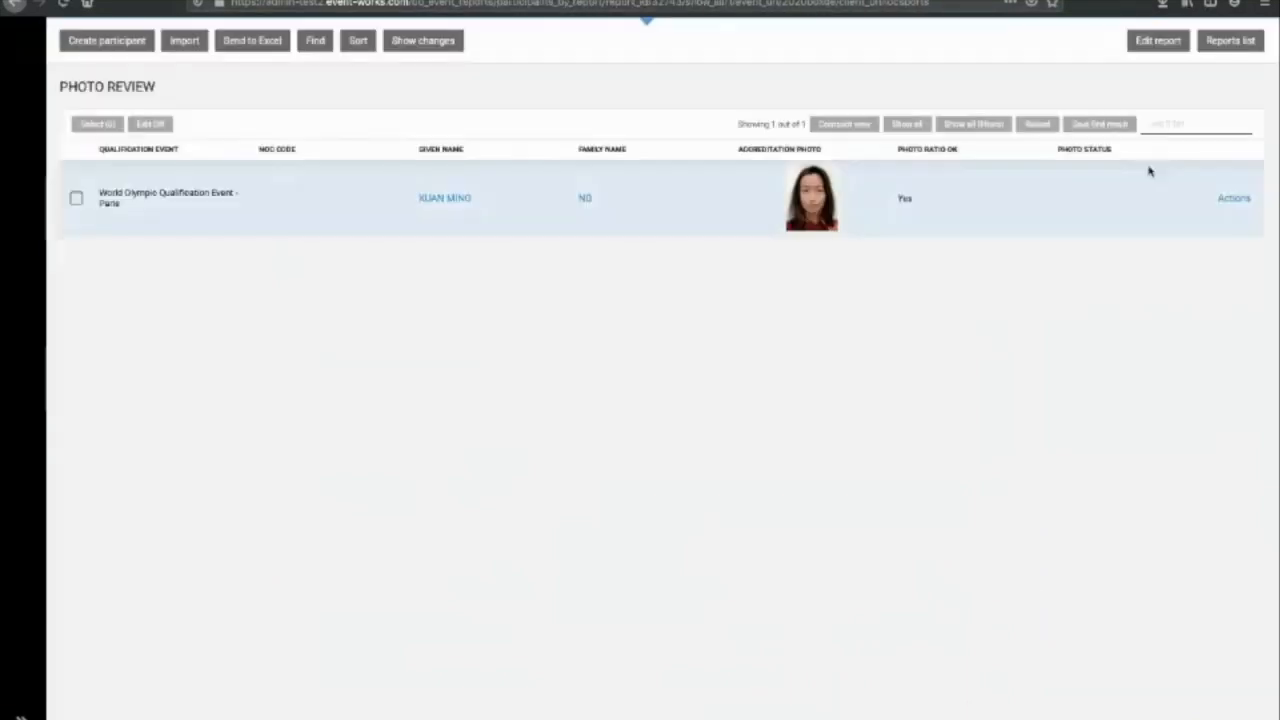
Step: List all 5232 participants sorted by accreditation photo and open one participant's record
click(920, 125)
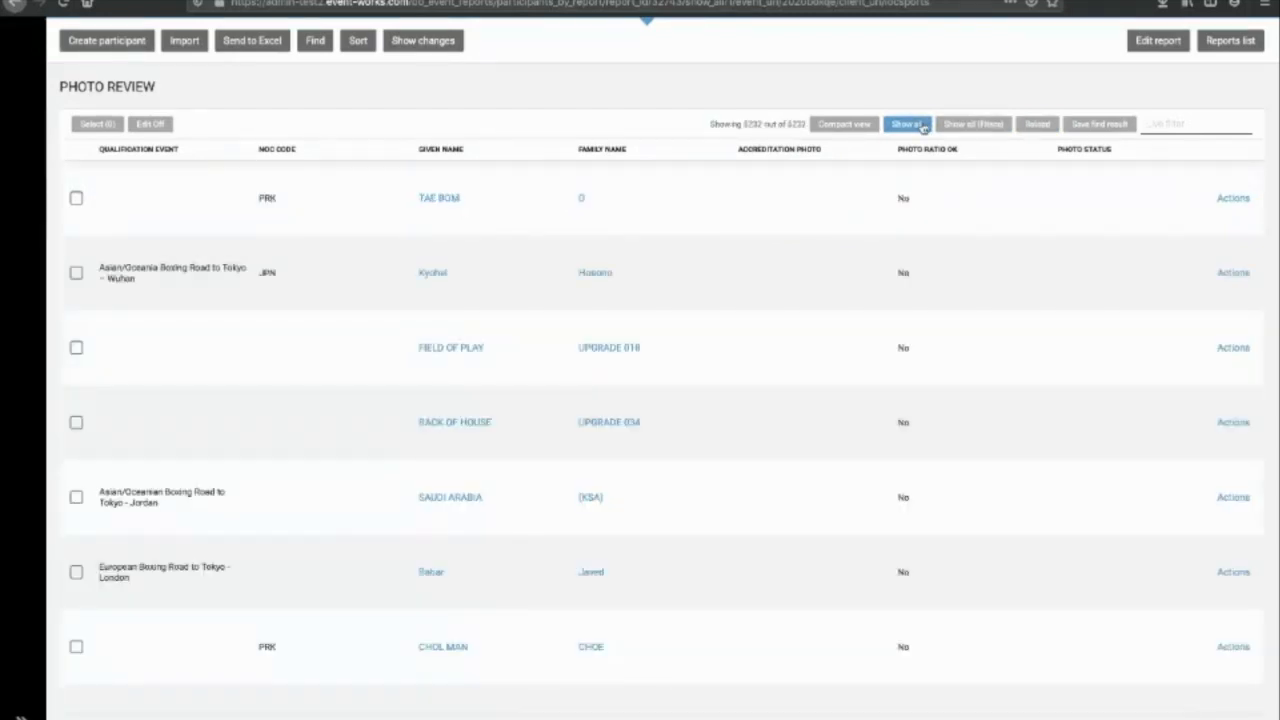
click(773, 155)
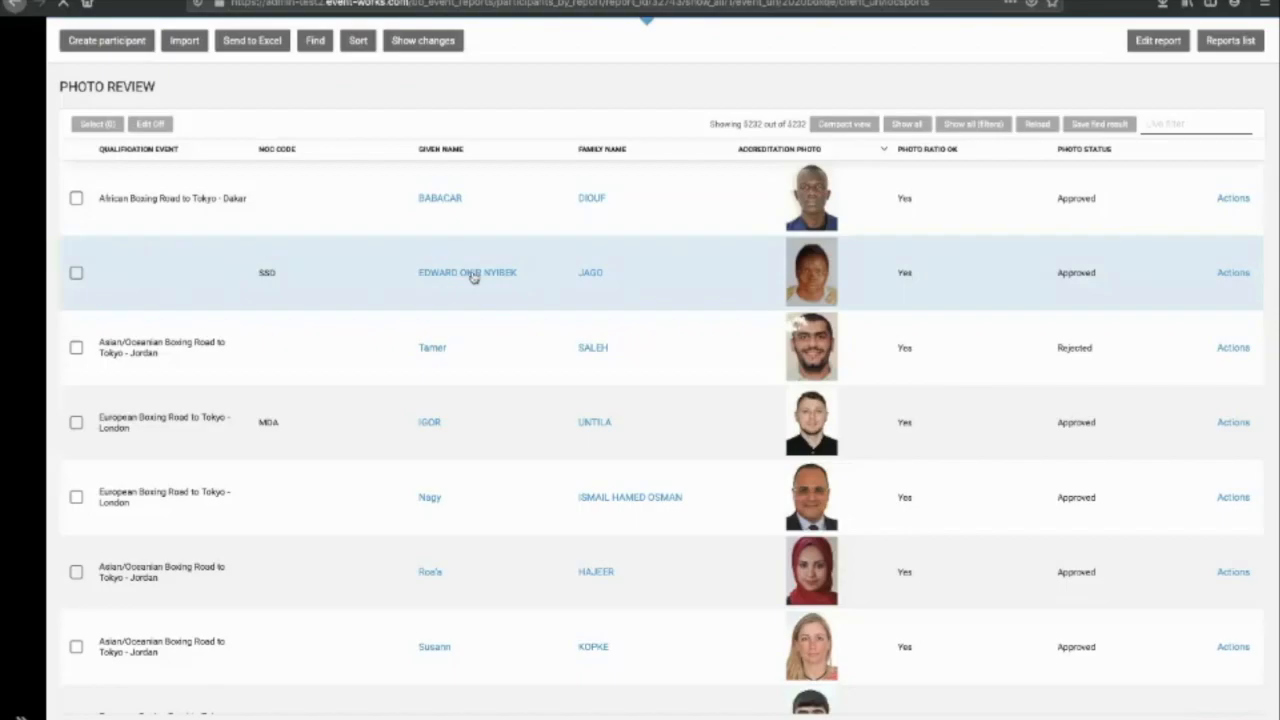
click(474, 277)
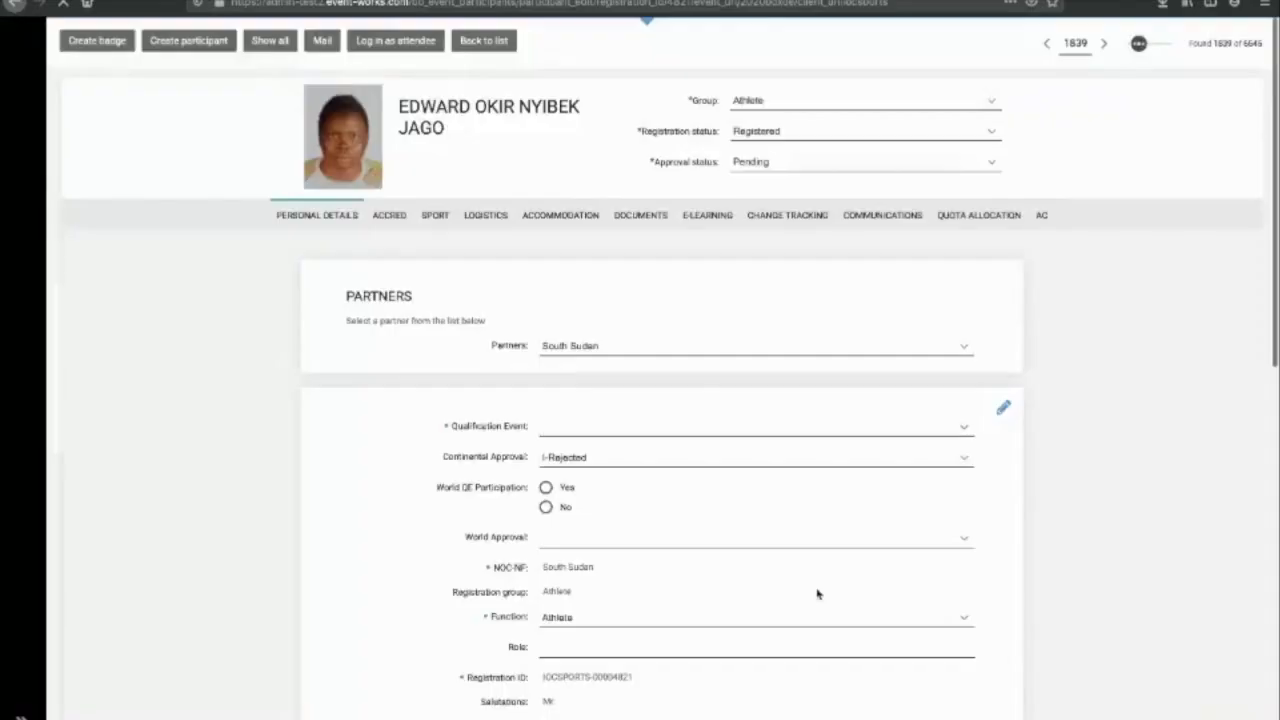
Step: Rotate the participant's accreditation photo 90° to the right
scroll(816, 592, down, 3)
click(628, 585)
scroll(794, 643, down, 1)
click(640, 538)
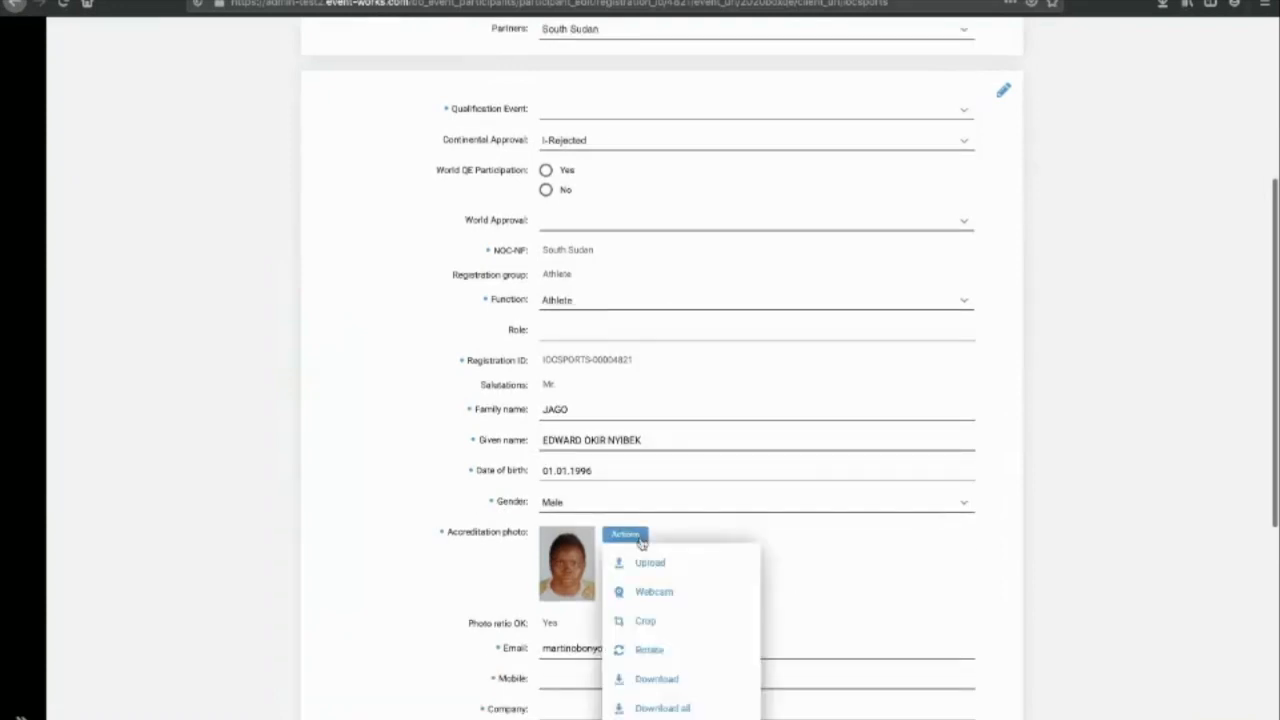
click(680, 655)
click(758, 446)
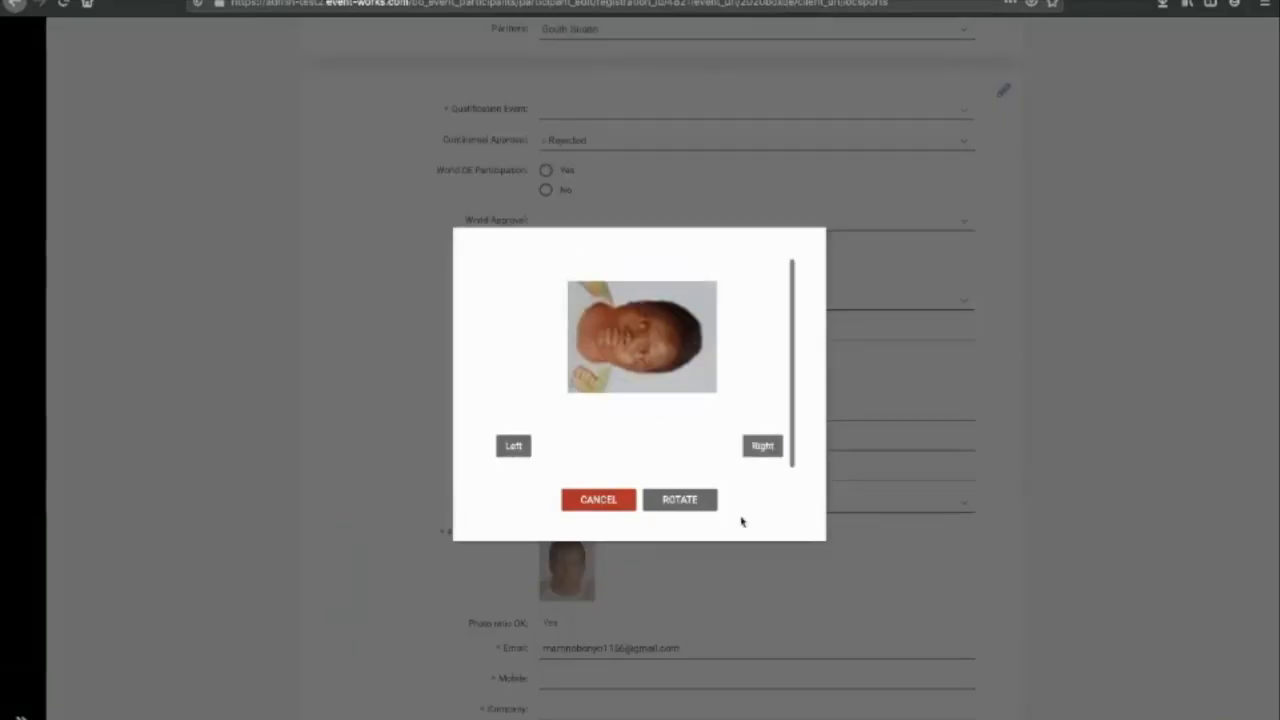
click(680, 500)
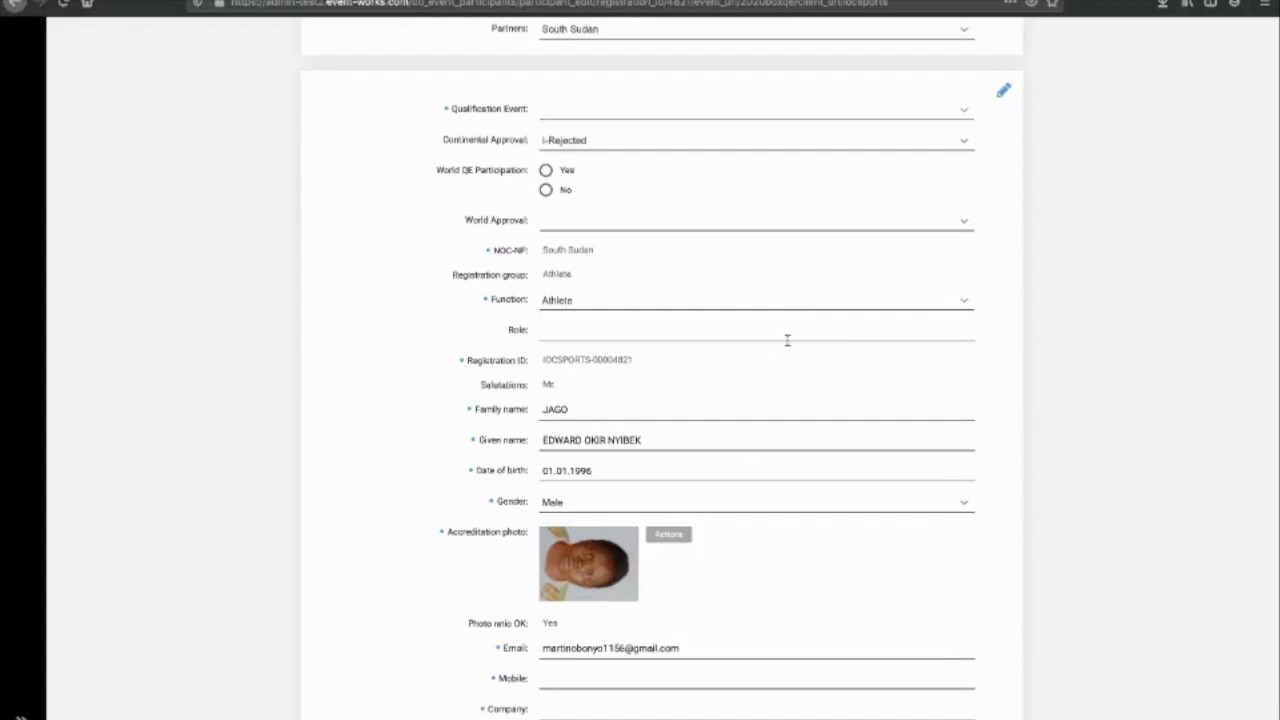
scroll(788, 354, up, 5)
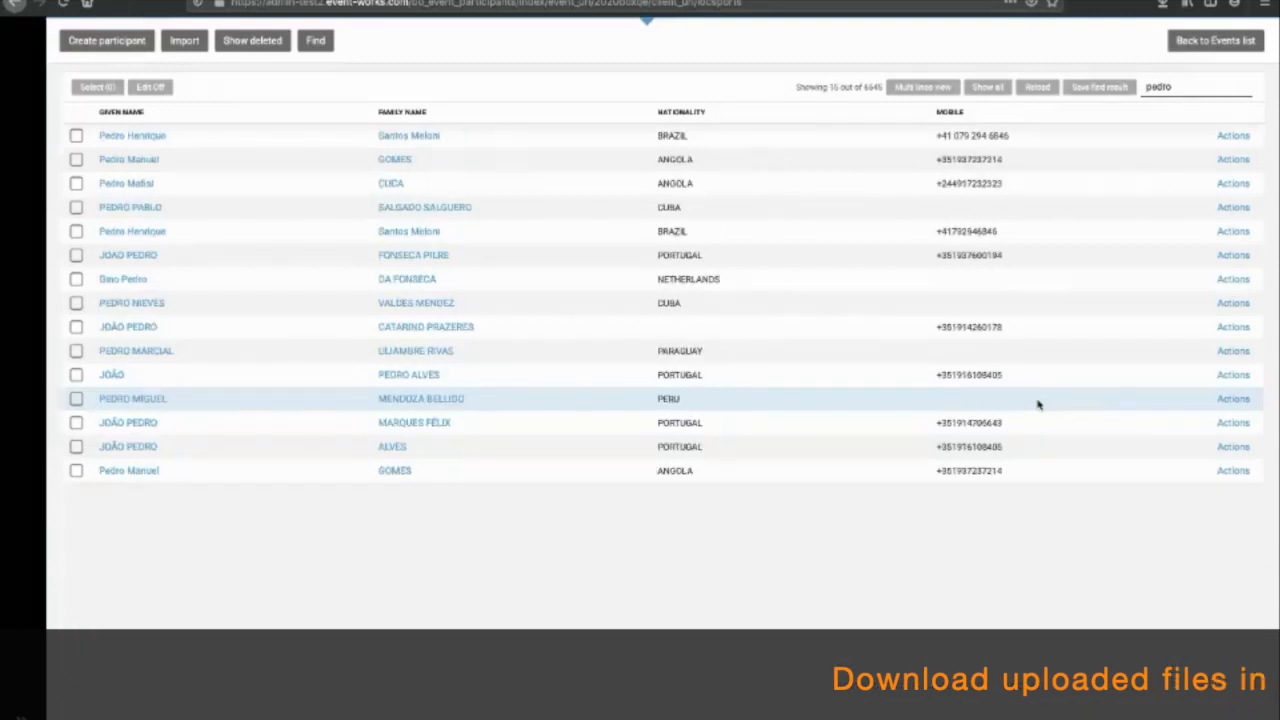
Step: Clear the pedro search and filter participants by Personal - Full name Like (TEST)
key(ctrl+a)
key(BackSpace)
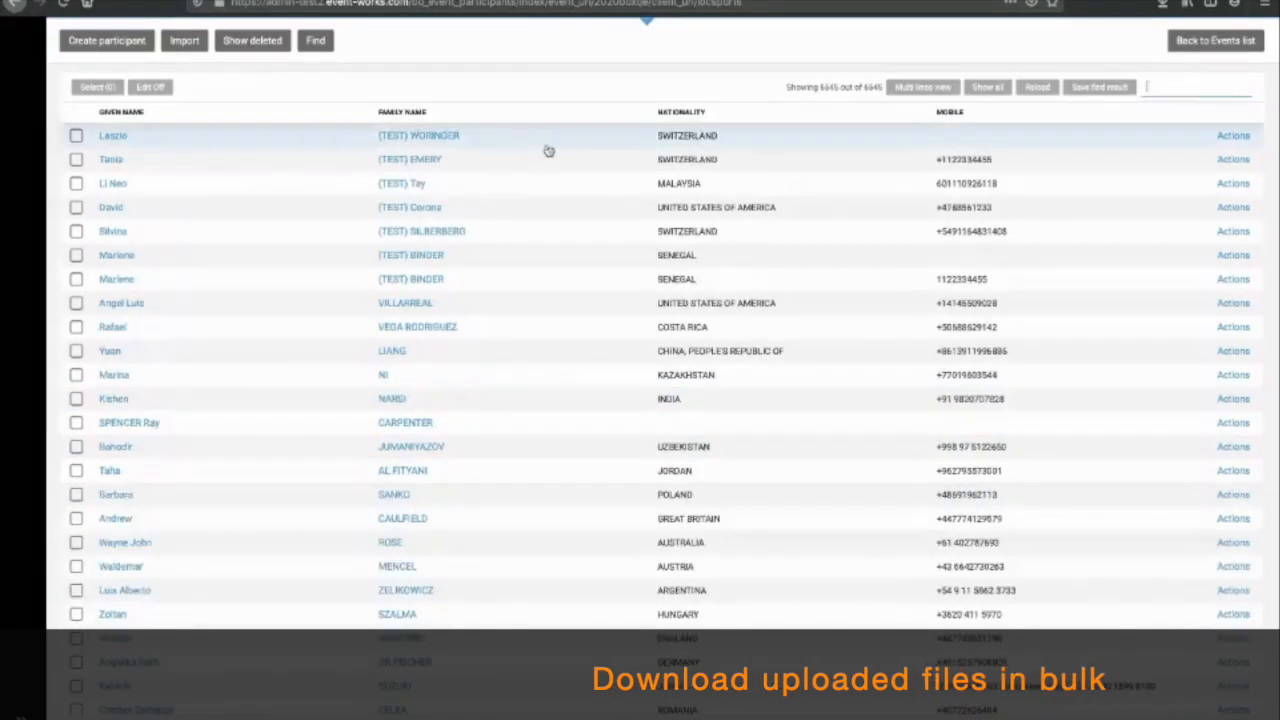
mouse_move(35, 200)
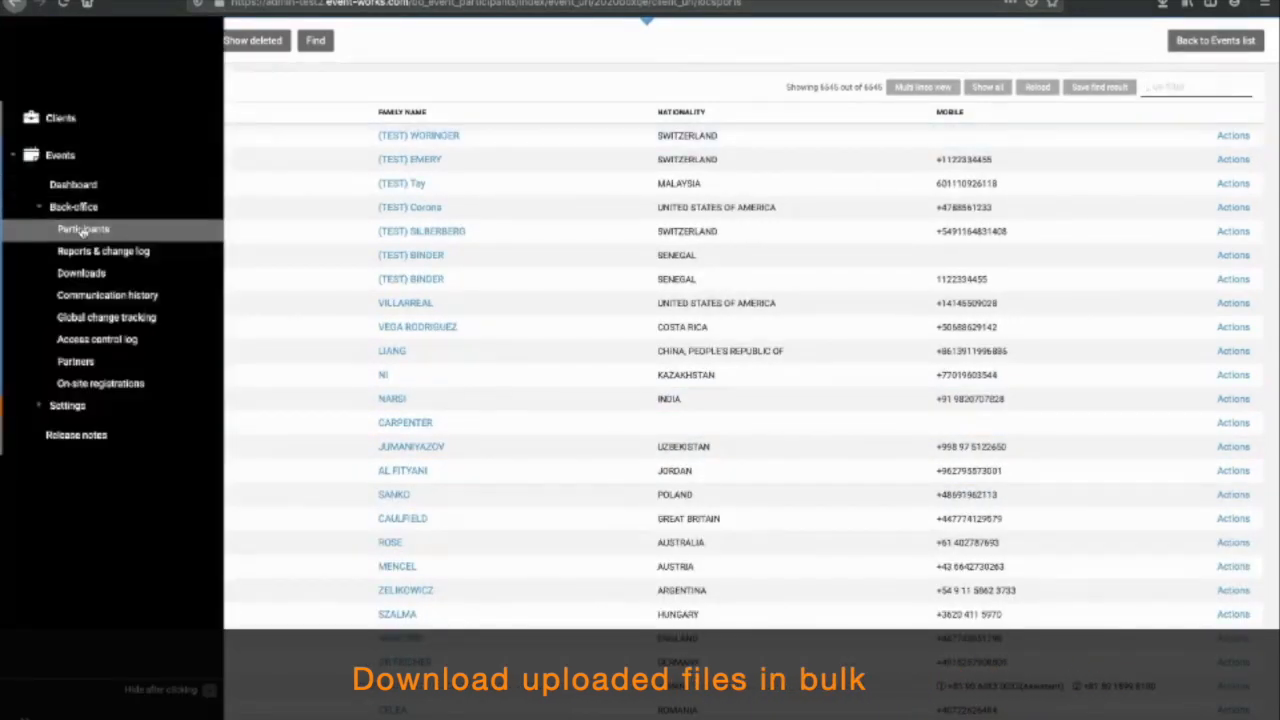
click(318, 42)
click(478, 405)
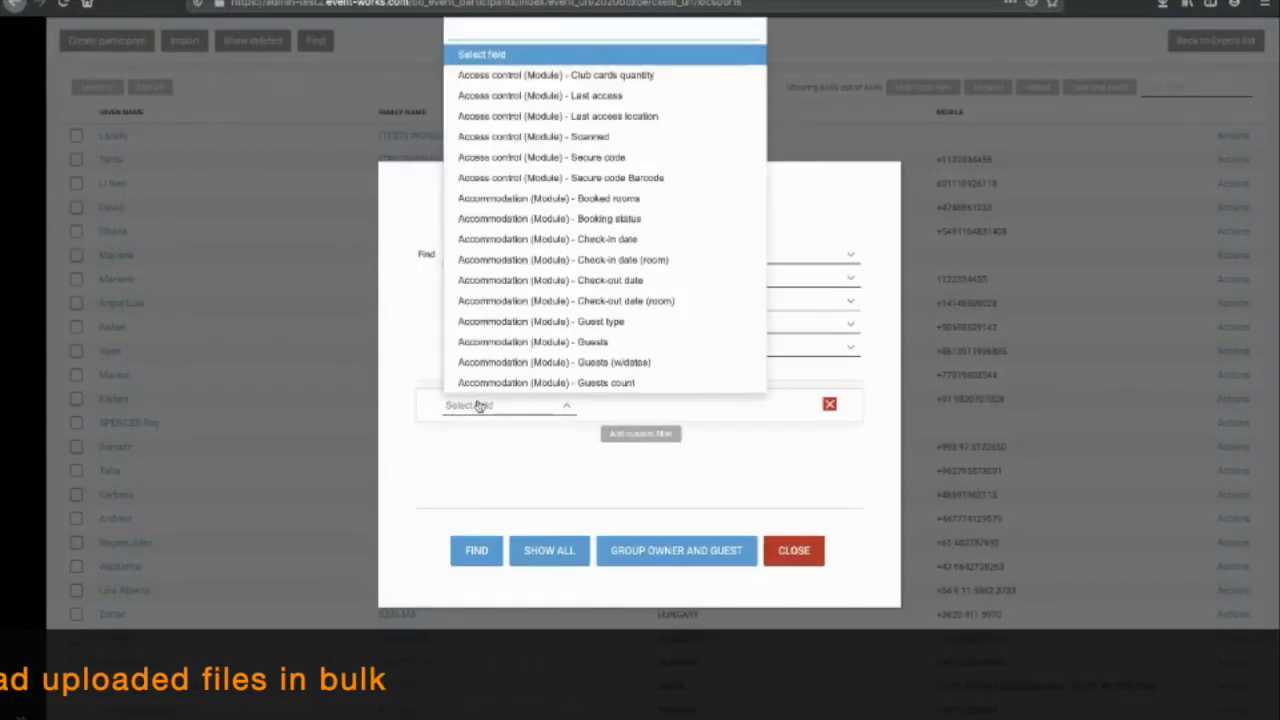
text(full)
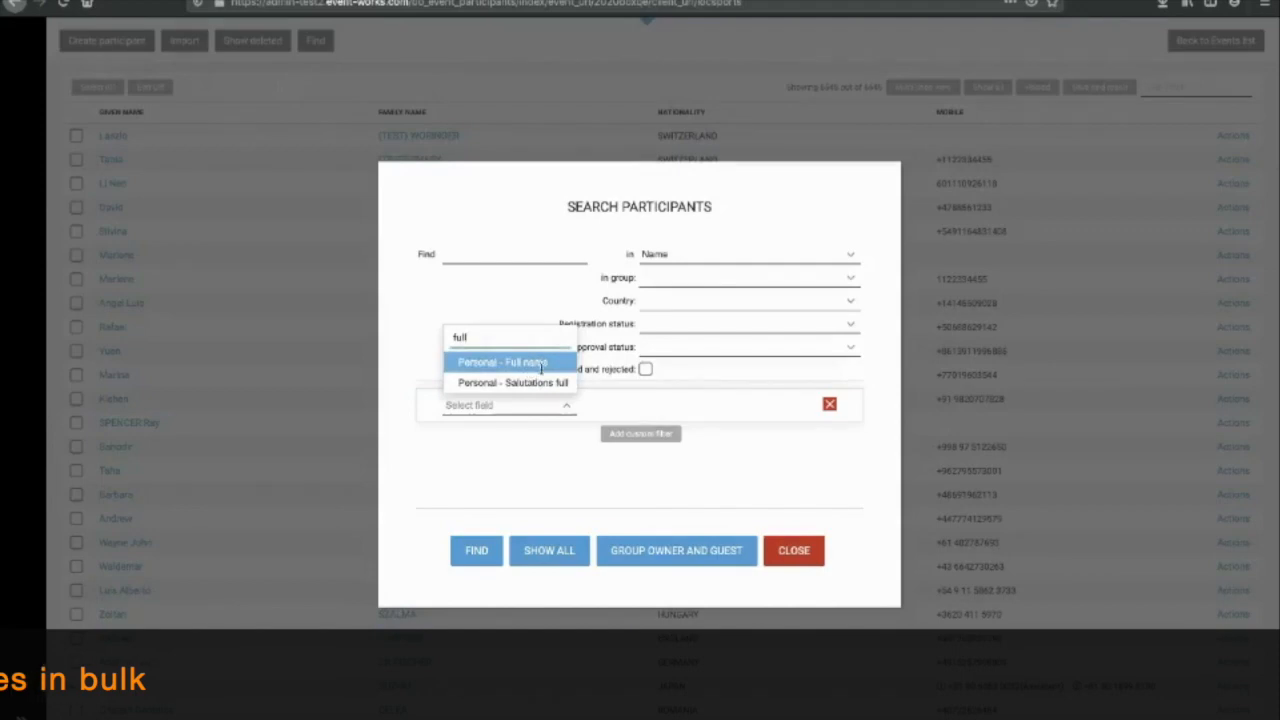
click(502, 362)
click(610, 405)
click(600, 447)
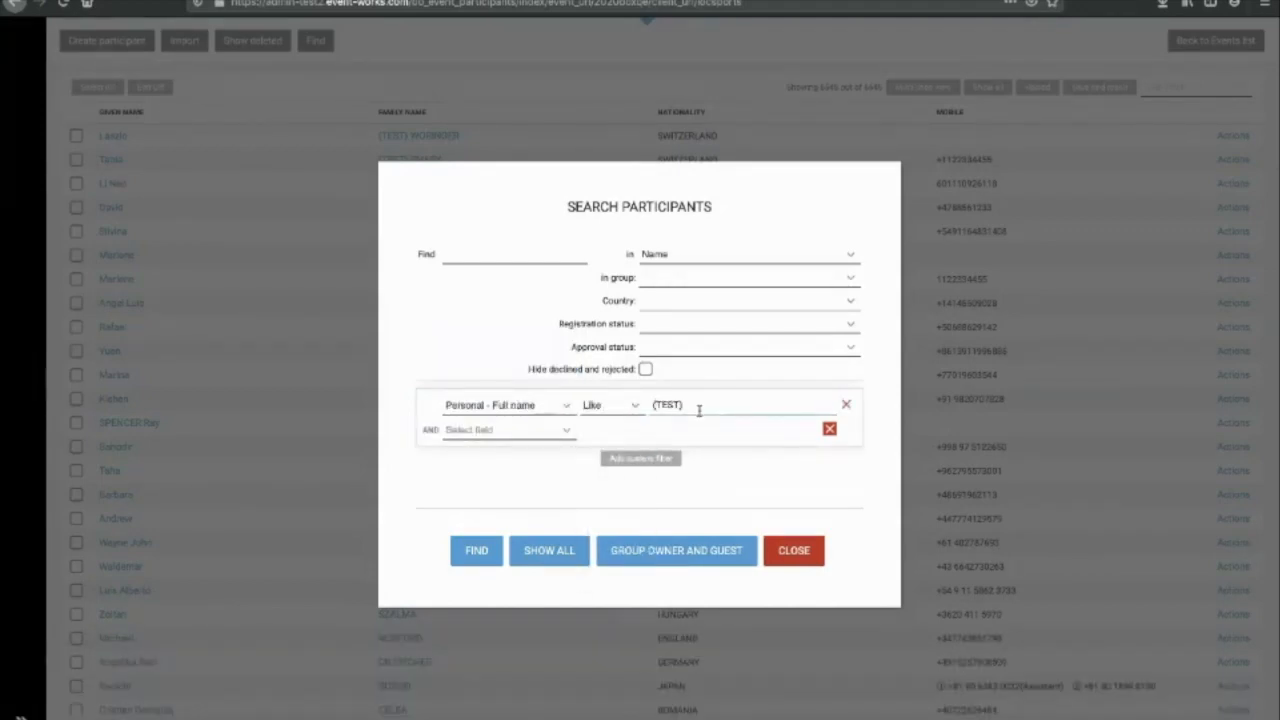
click(481, 545)
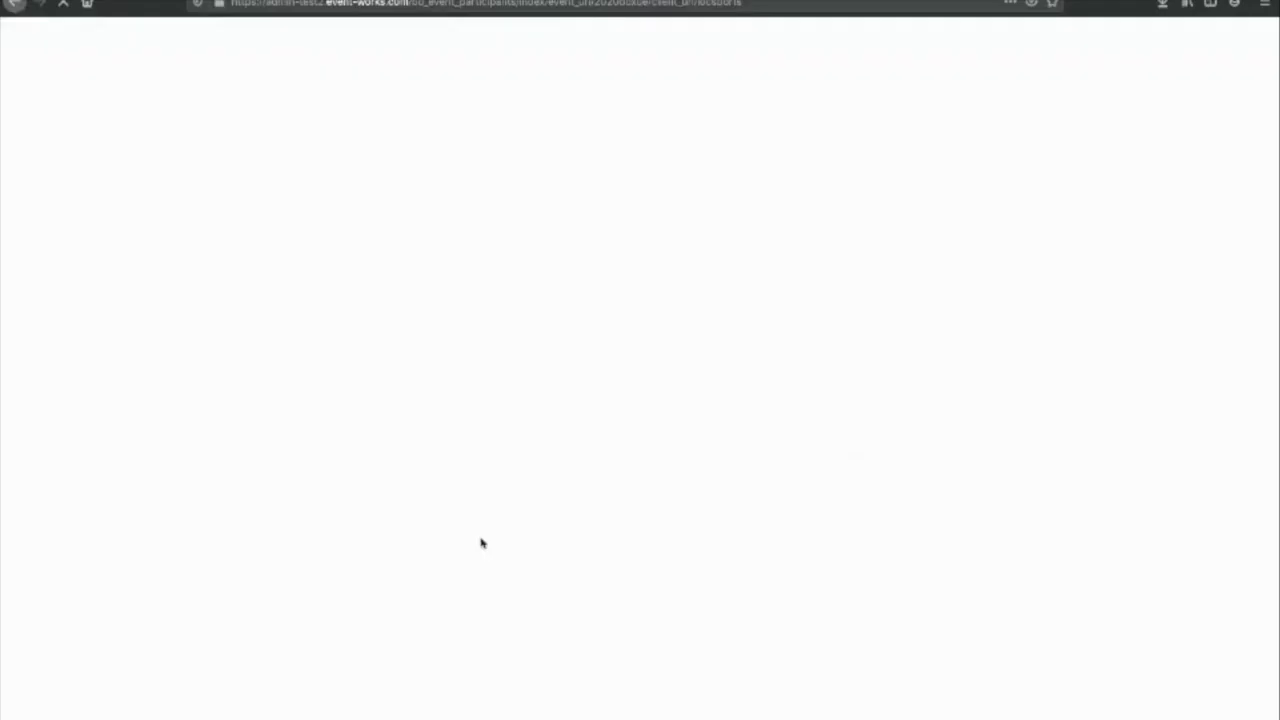
Step: Select all 30 test participants in the results and open the first one's record
scroll(480, 543, down, 3)
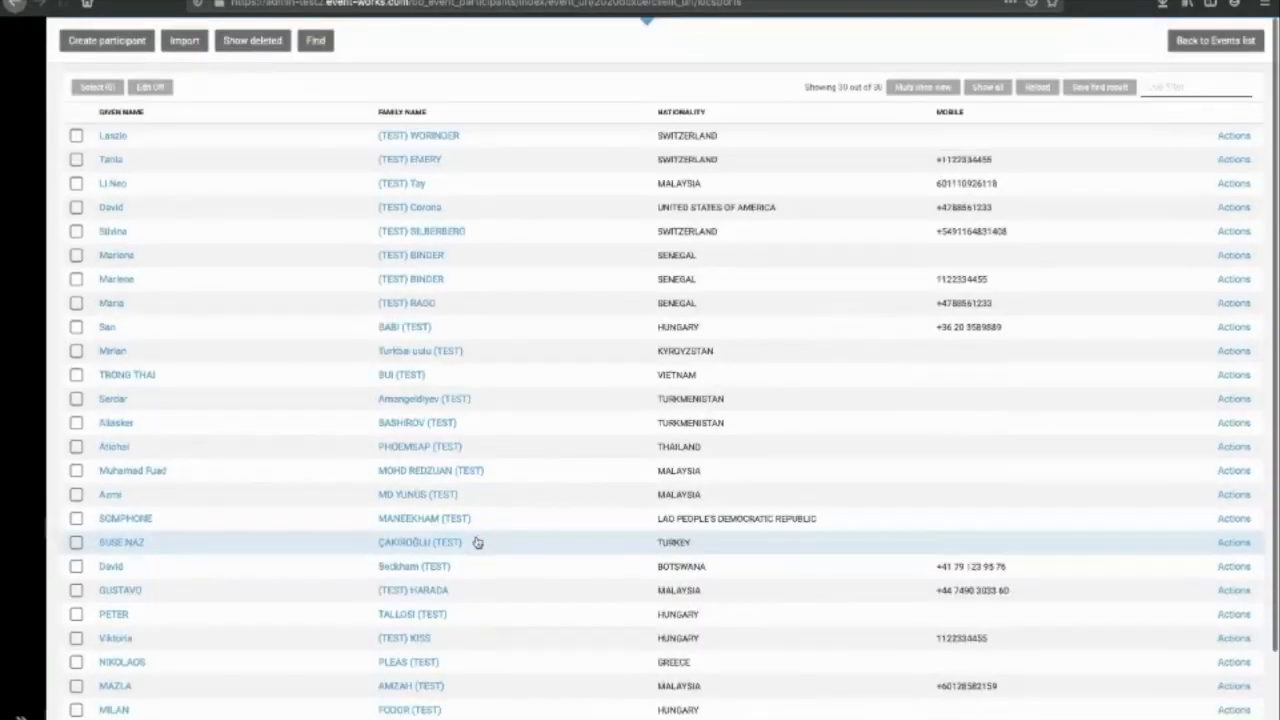
scroll(477, 542, up, 3)
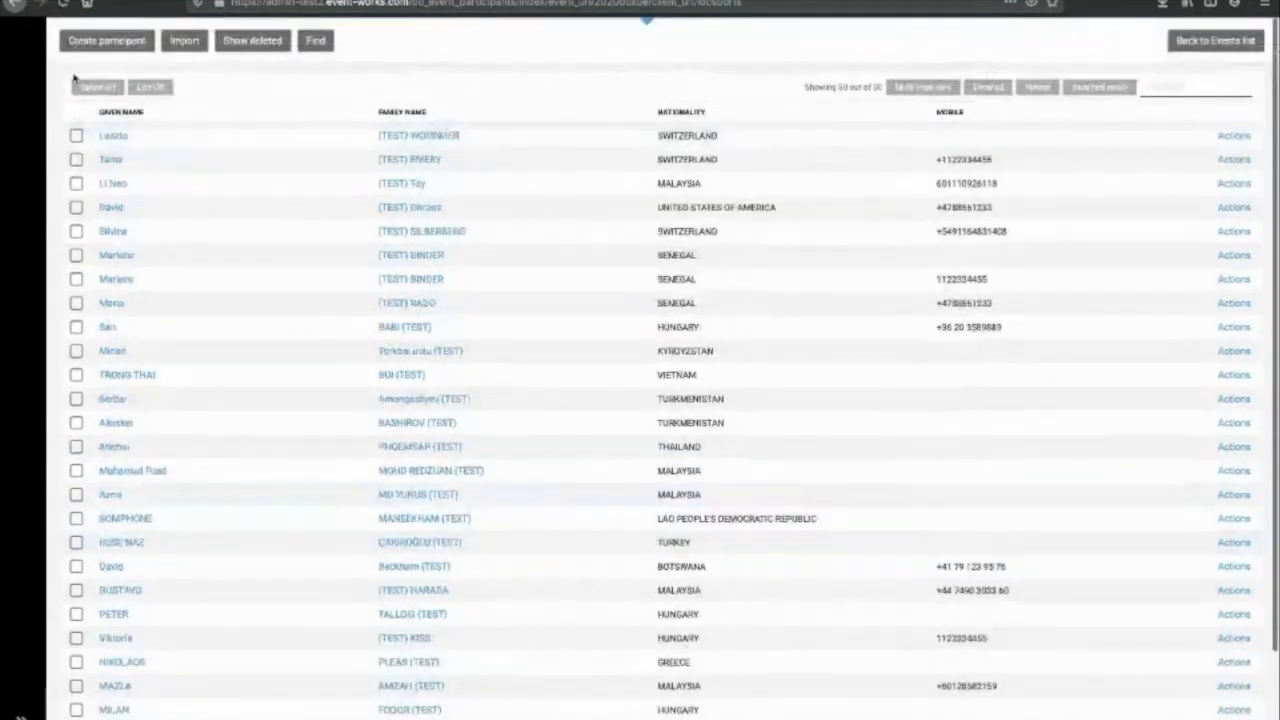
click(78, 87)
click(112, 152)
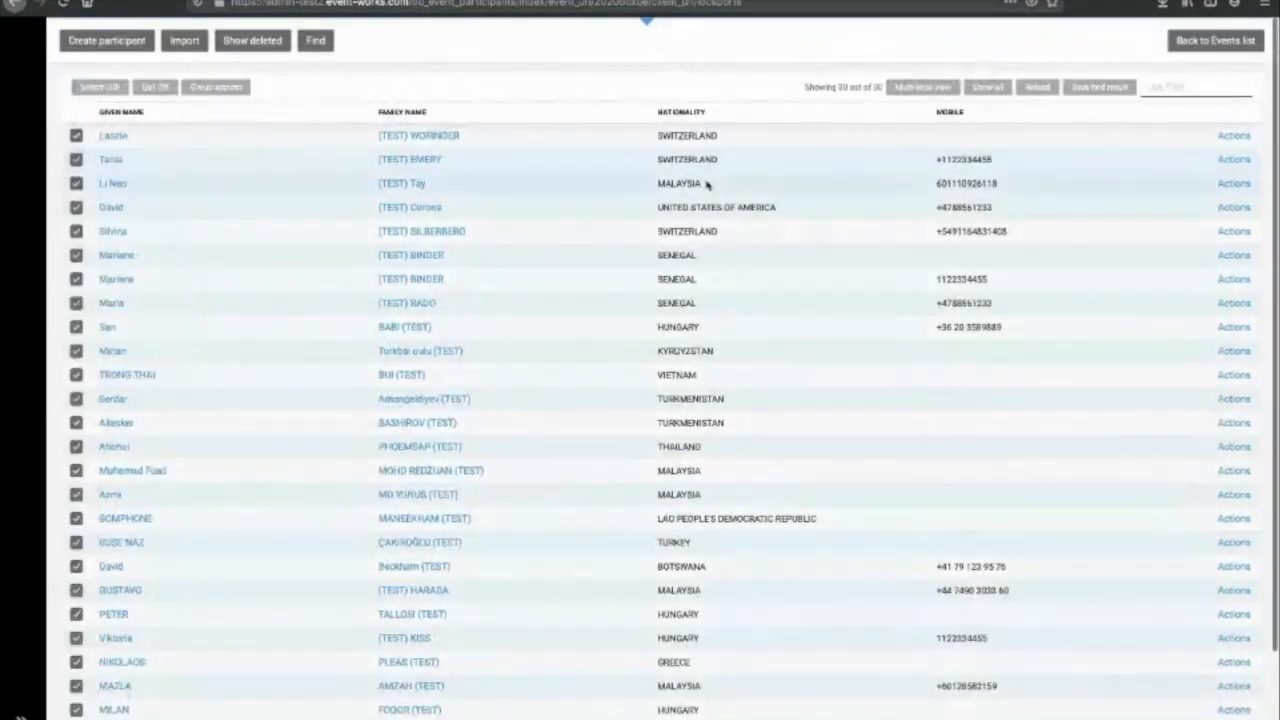
click(439, 137)
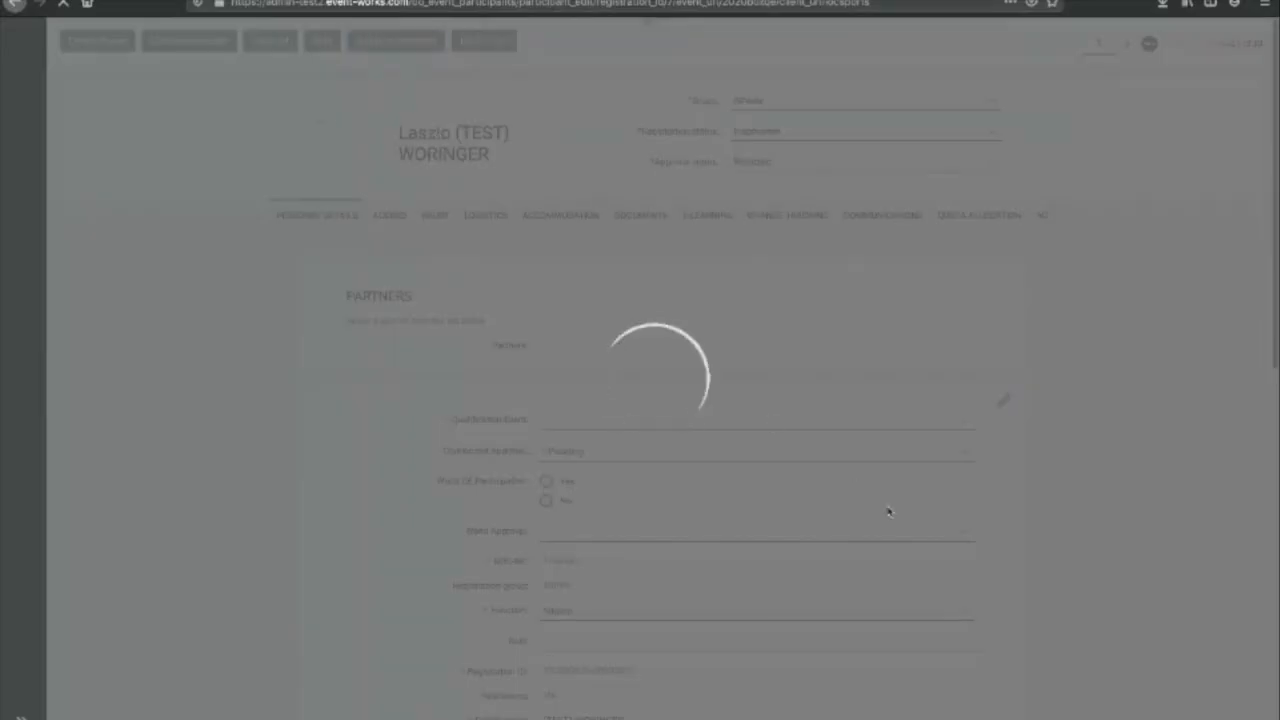
Step: Start a photo download for the whole result set and confirm the process-started message
scroll(887, 508, down, 3)
scroll(887, 508, down, 2)
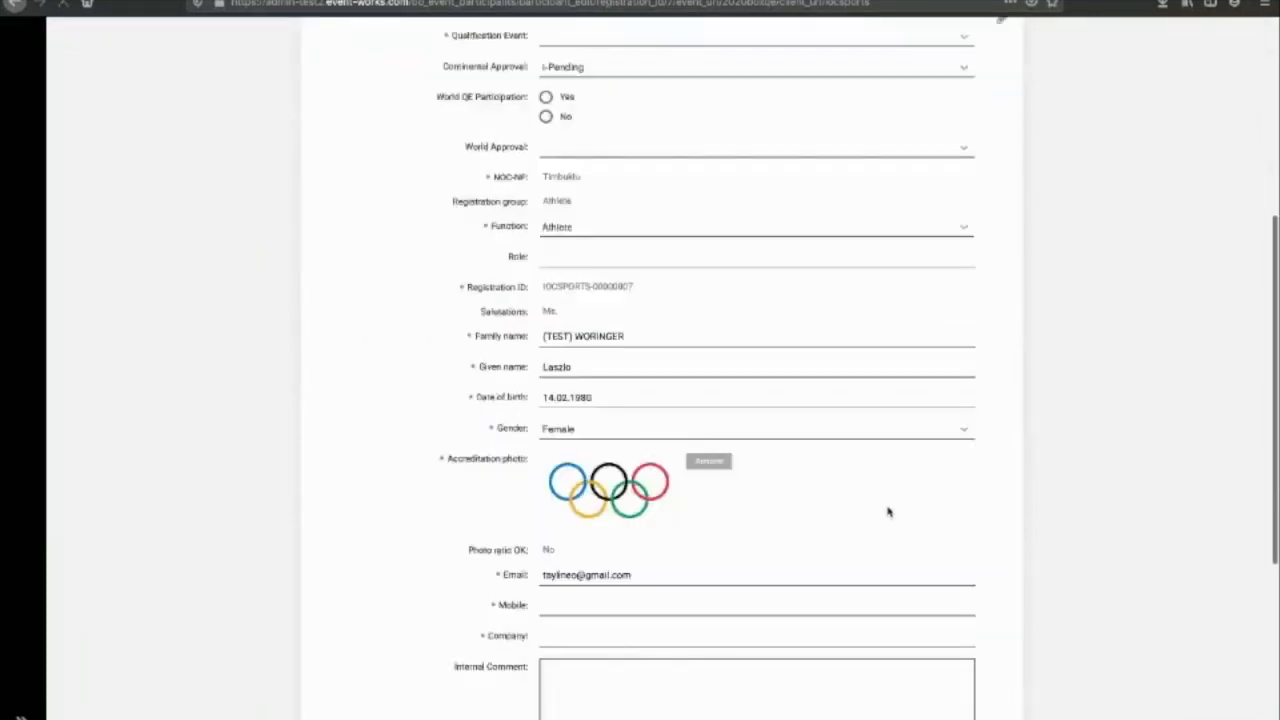
click(712, 420)
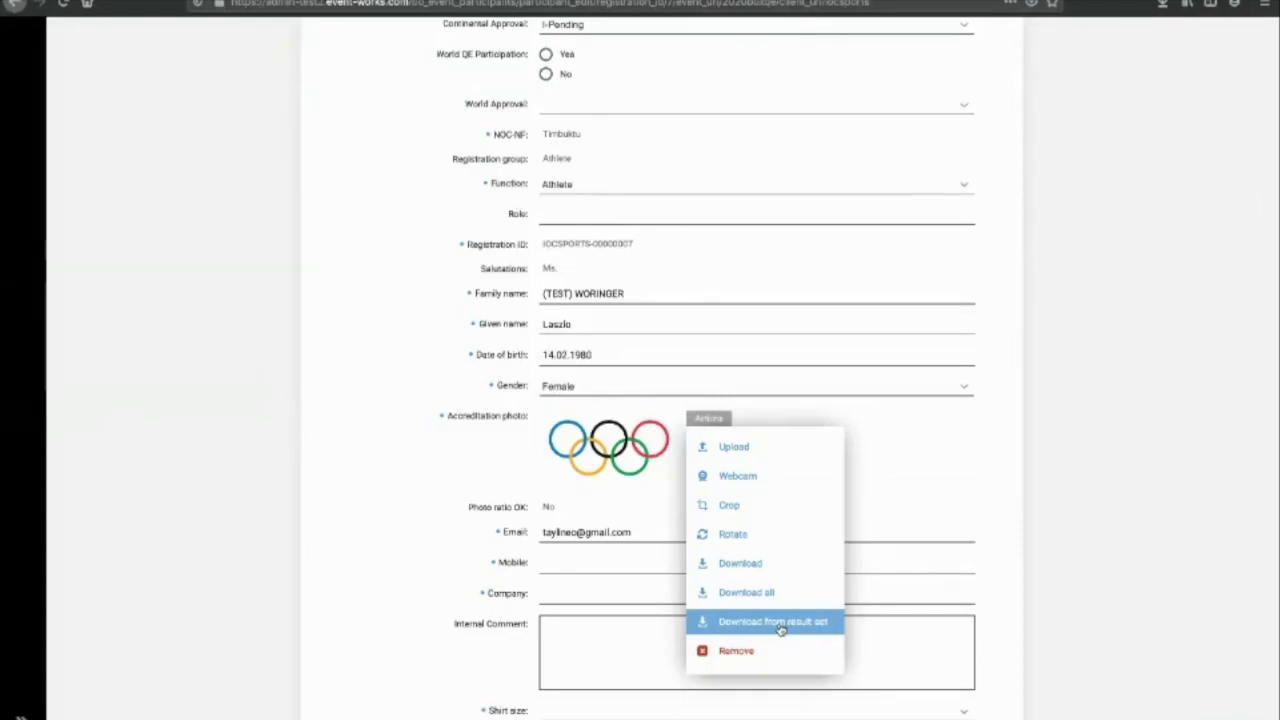
click(781, 625)
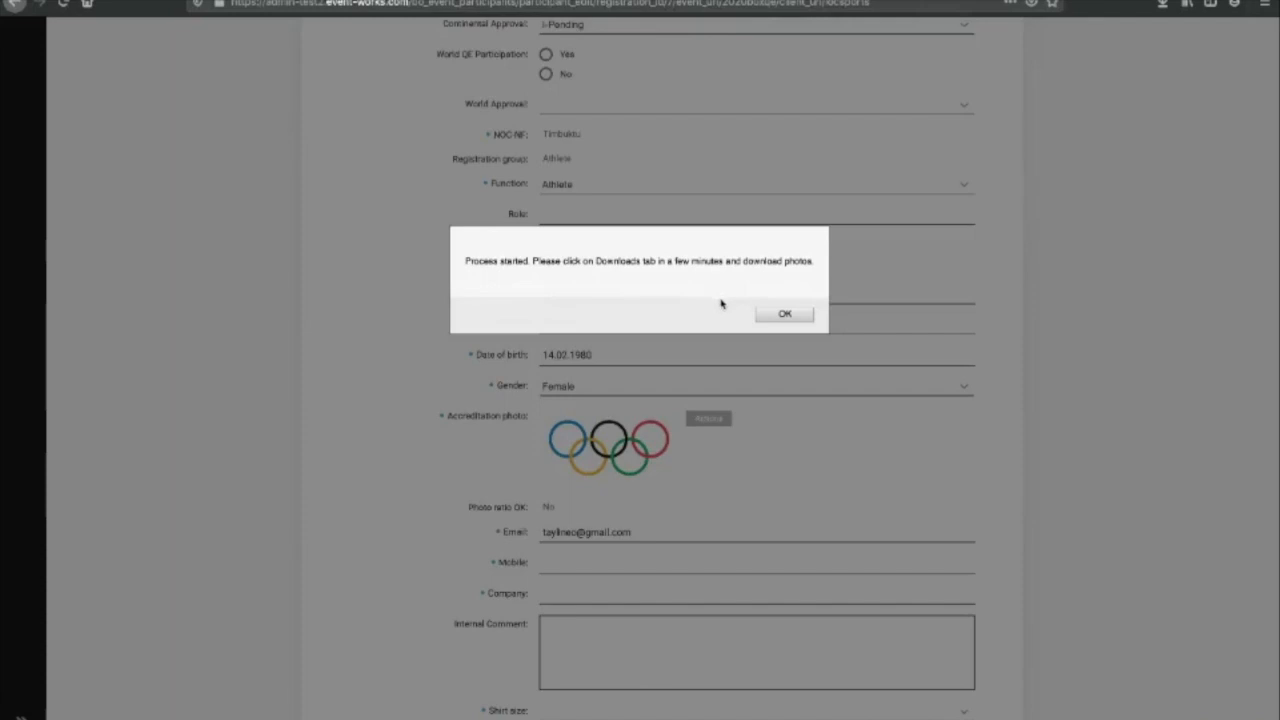
click(783, 314)
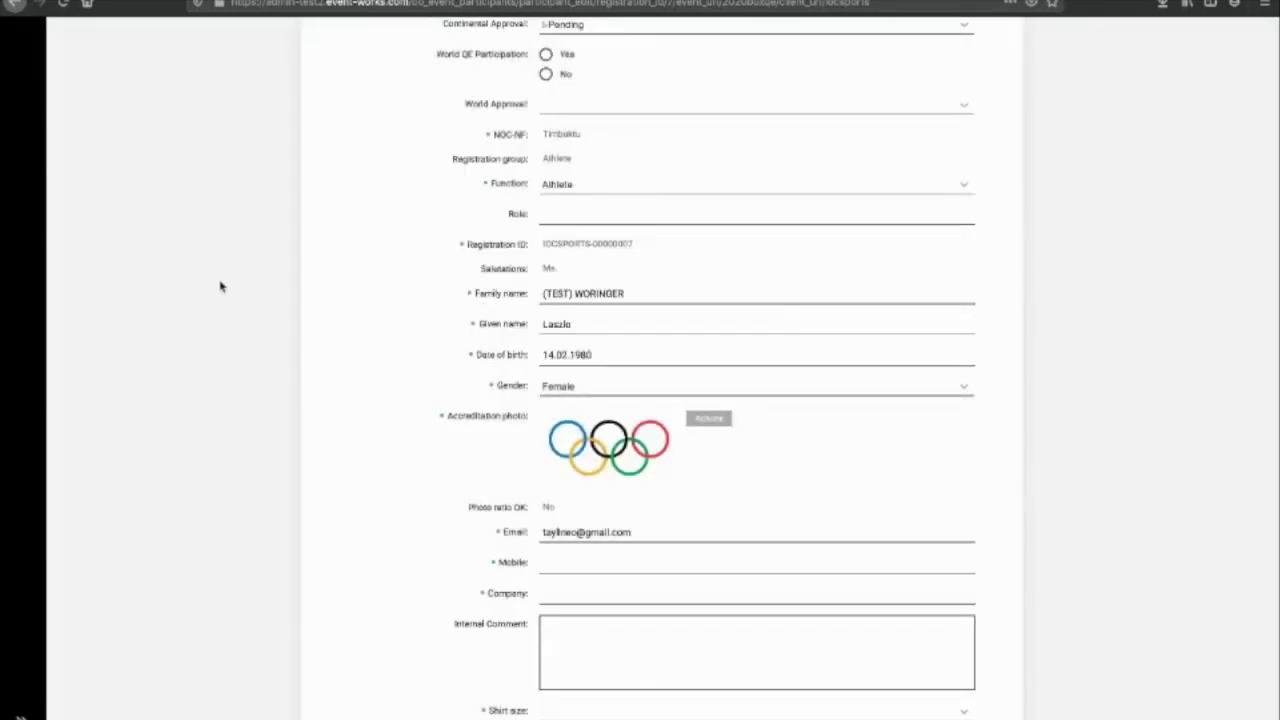
Step: Go to the Downloads page and review the generated files and their statuses
mouse_move(40, 261)
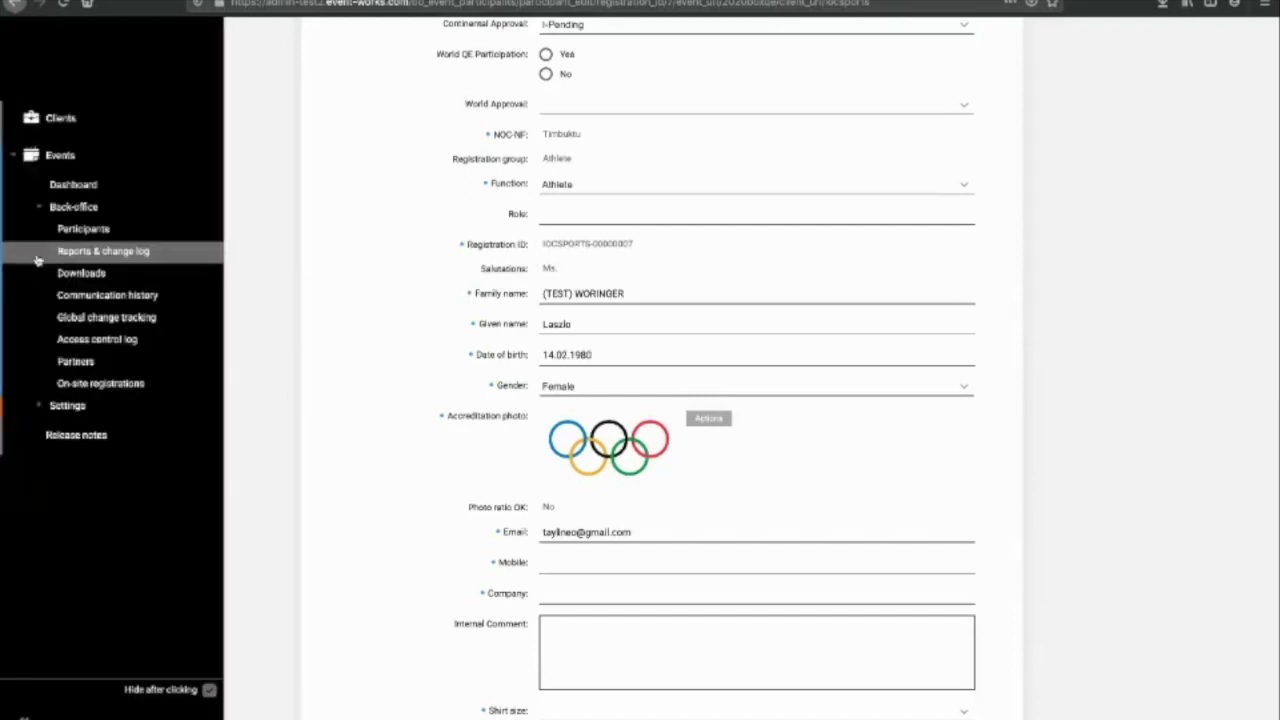
click(89, 286)
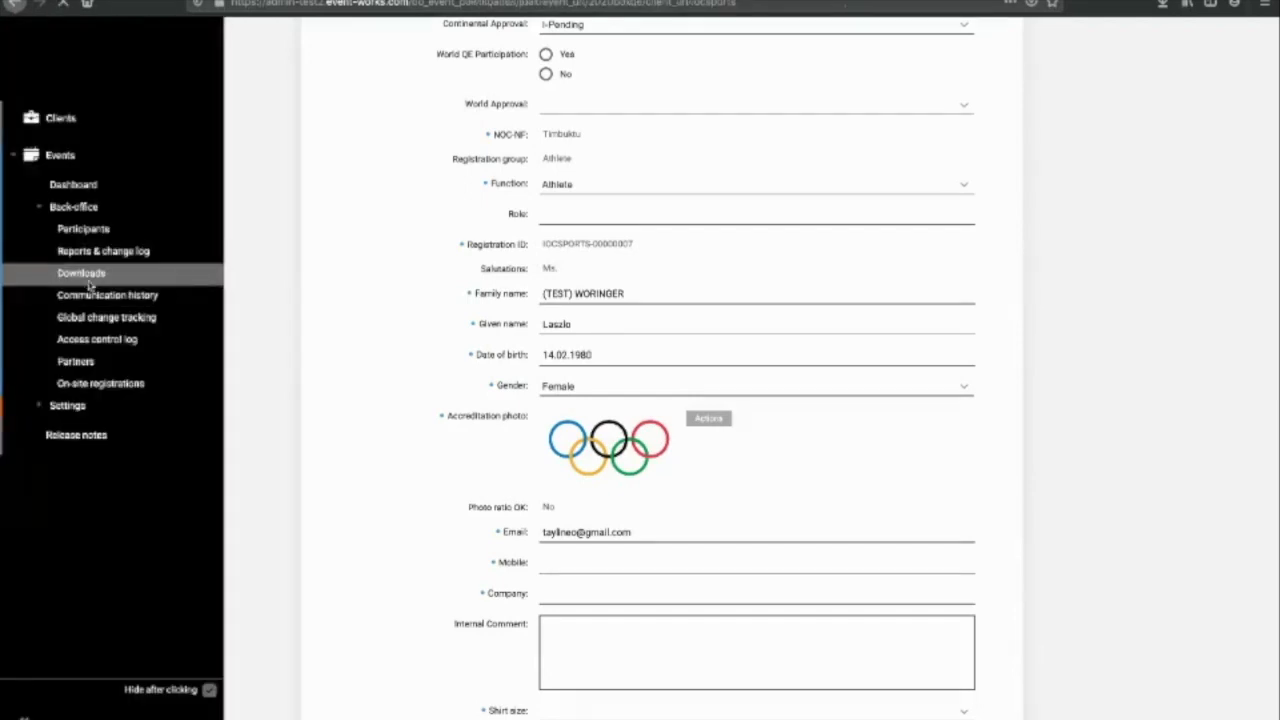
scroll(80, 283, down, 2)
scroll(770, 486, down, 15)
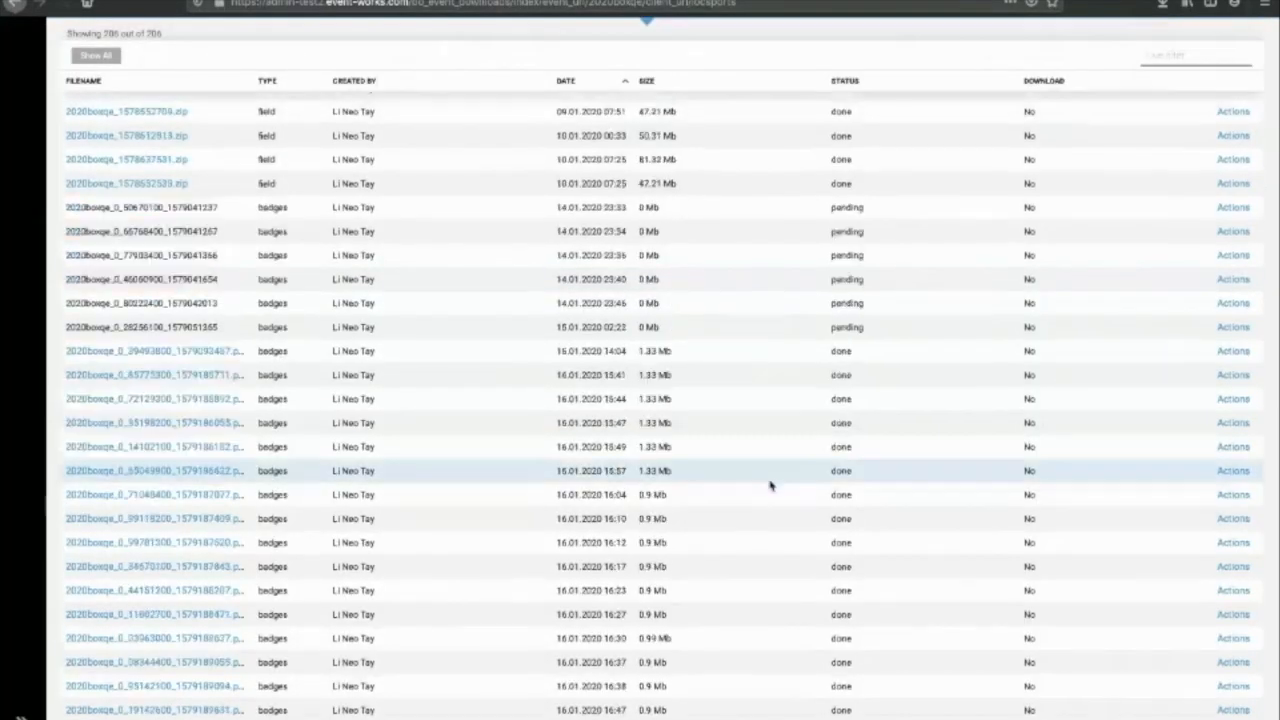